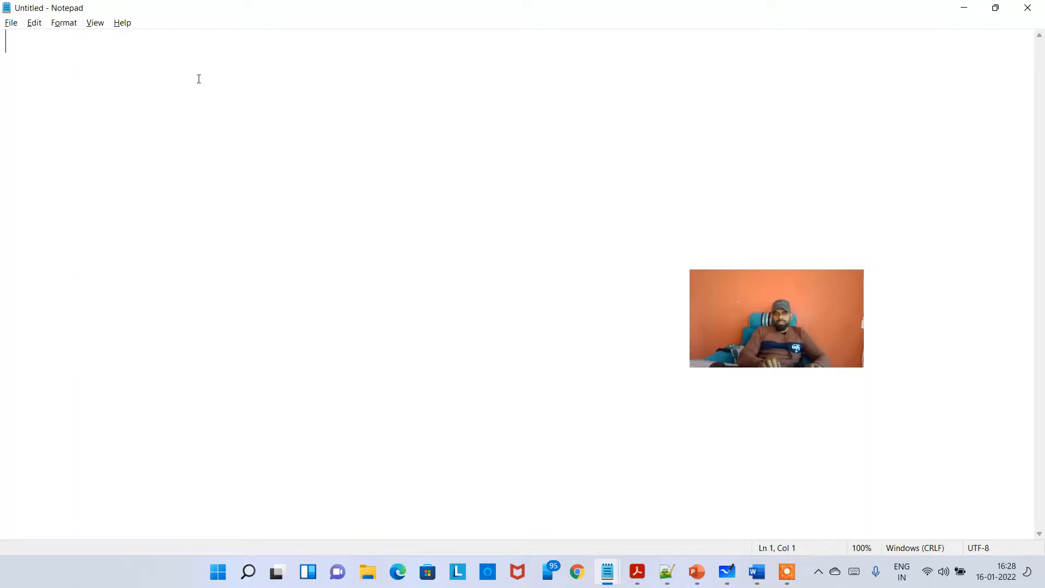
- Write the first line of the notes as "1. create an applciation load balancer with a 1 target group"
text(1. )
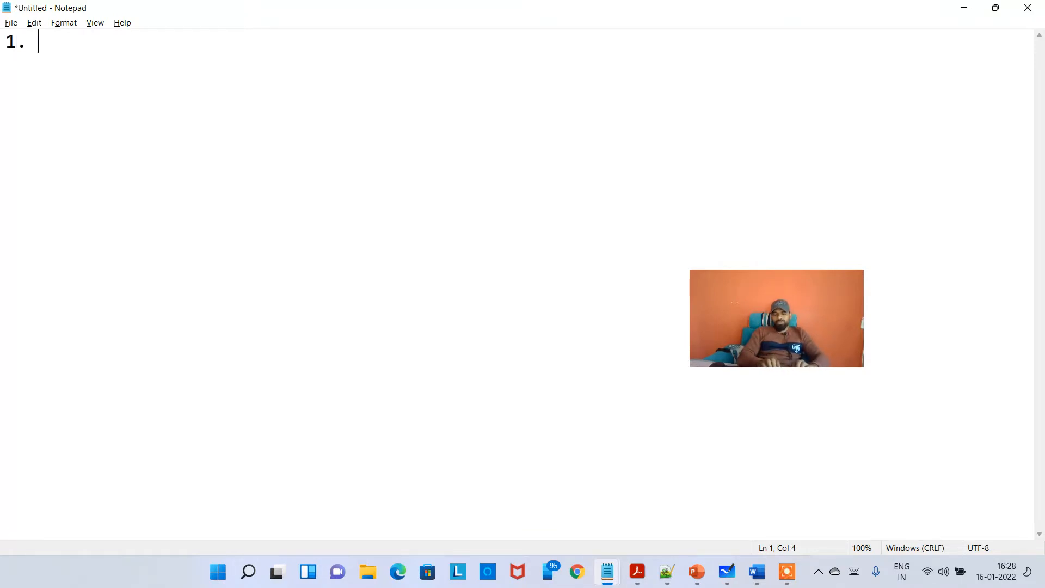
text(c)
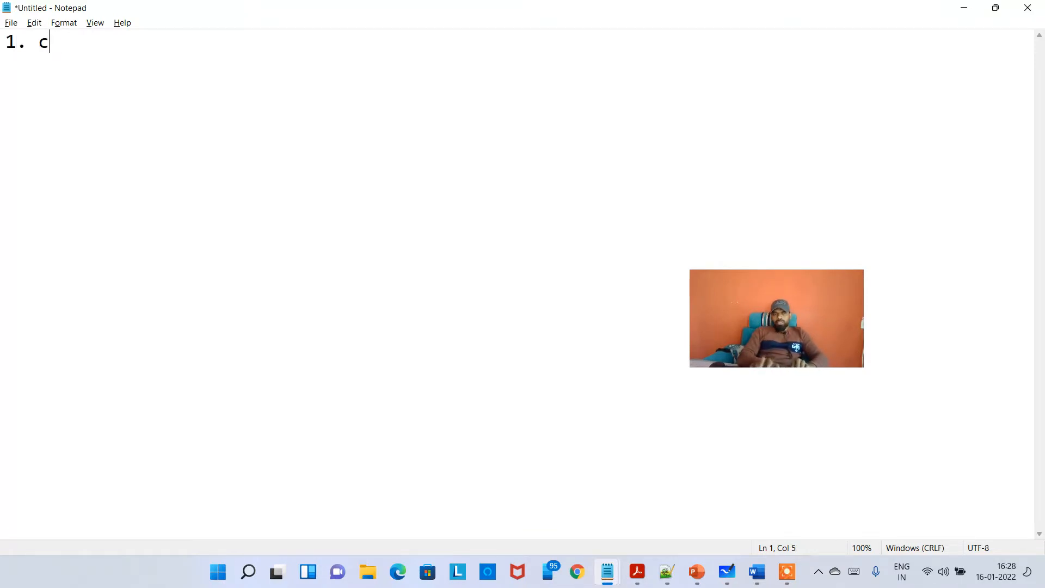
text(eret)
text(atea)
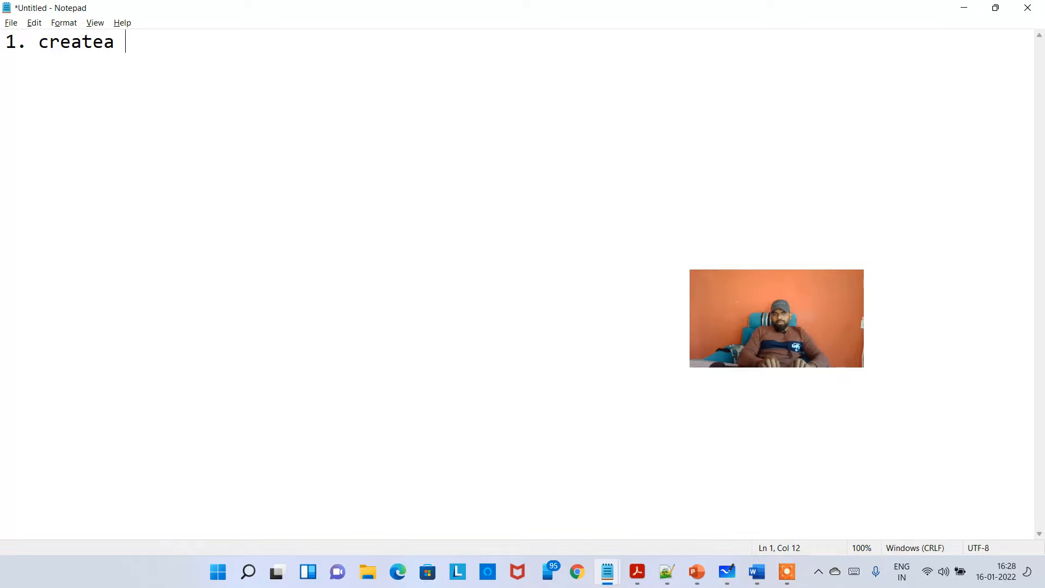
key(BackSpace)
key(BackSpace)
text(an applciati)
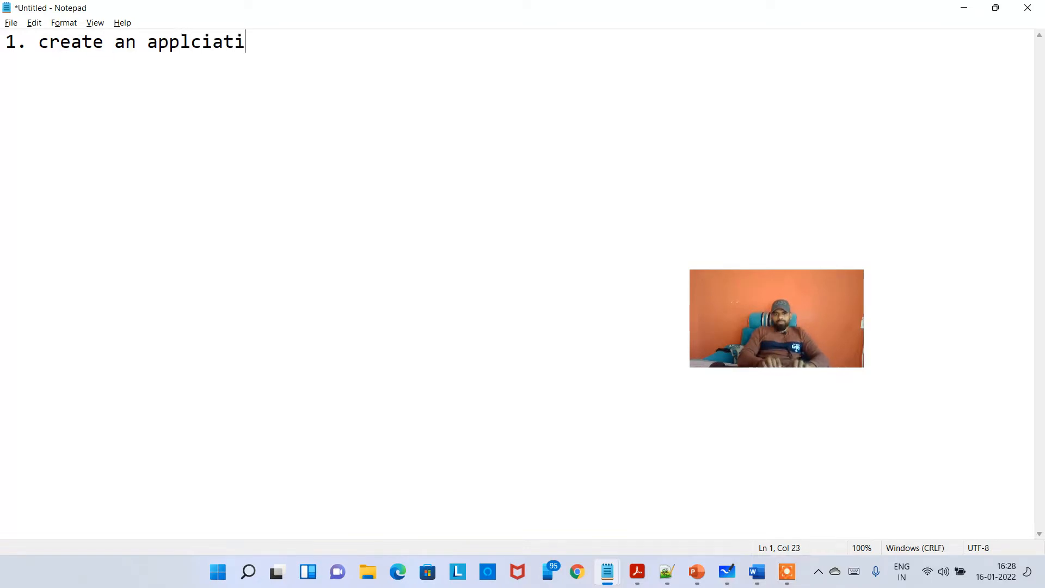
text(on load balancer with a t)
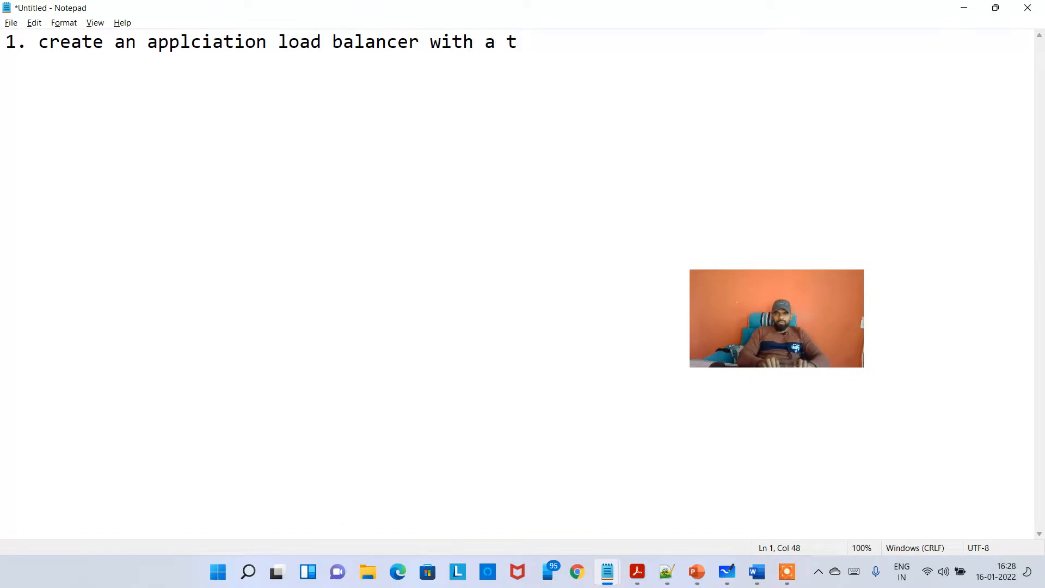
text(ar)
key(BackSpace)
key(BackSpace)
text(target group)
key(Return)
- Add the second list item on its own line, reading "2. create an auto scaling group"
text(2)
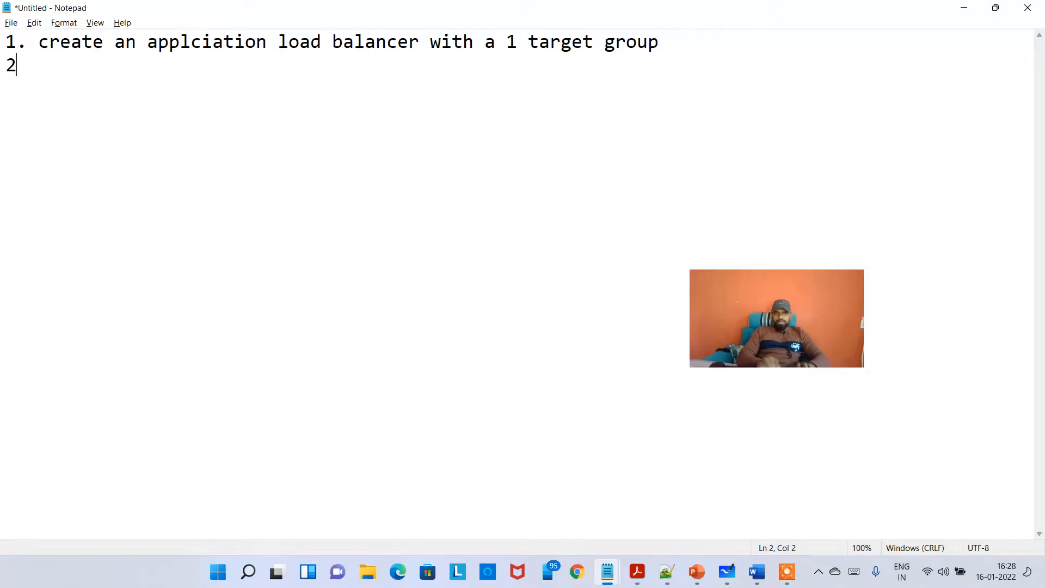
text(. create )
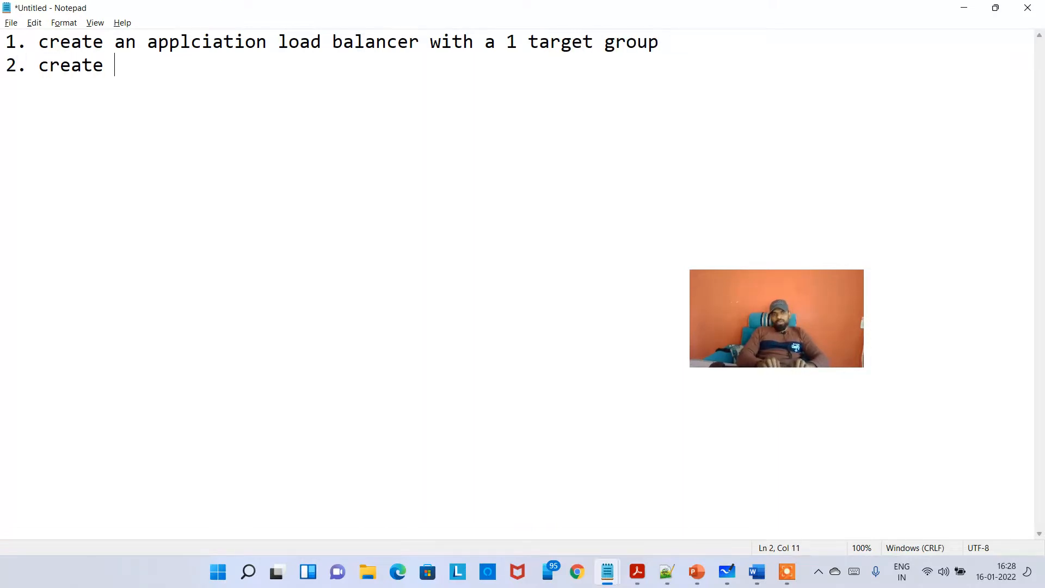
text(an austo)
key(BackSpace)
key(BackSpace)
key(BackSpace)
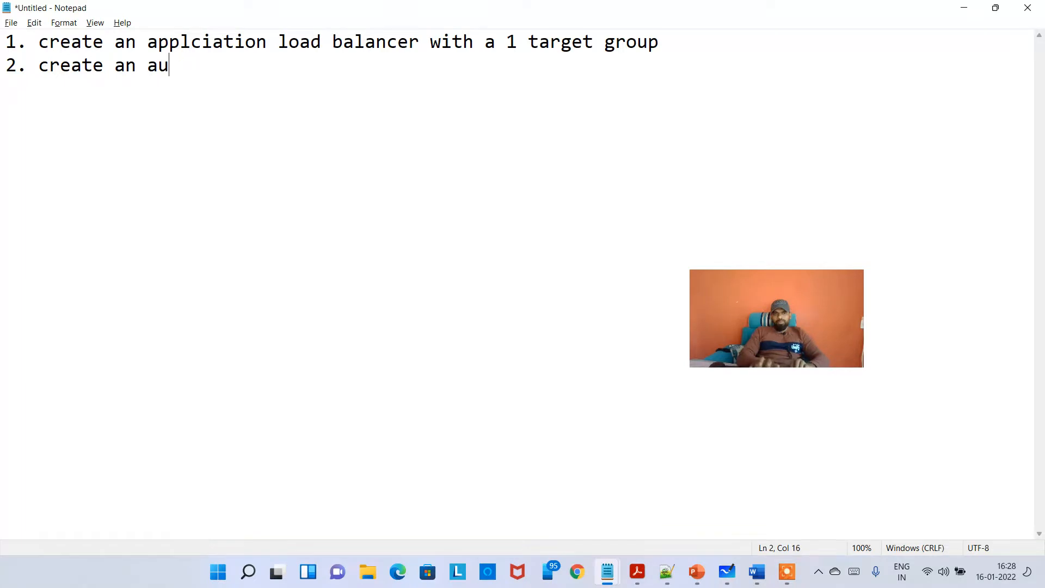
text(to scaling group)
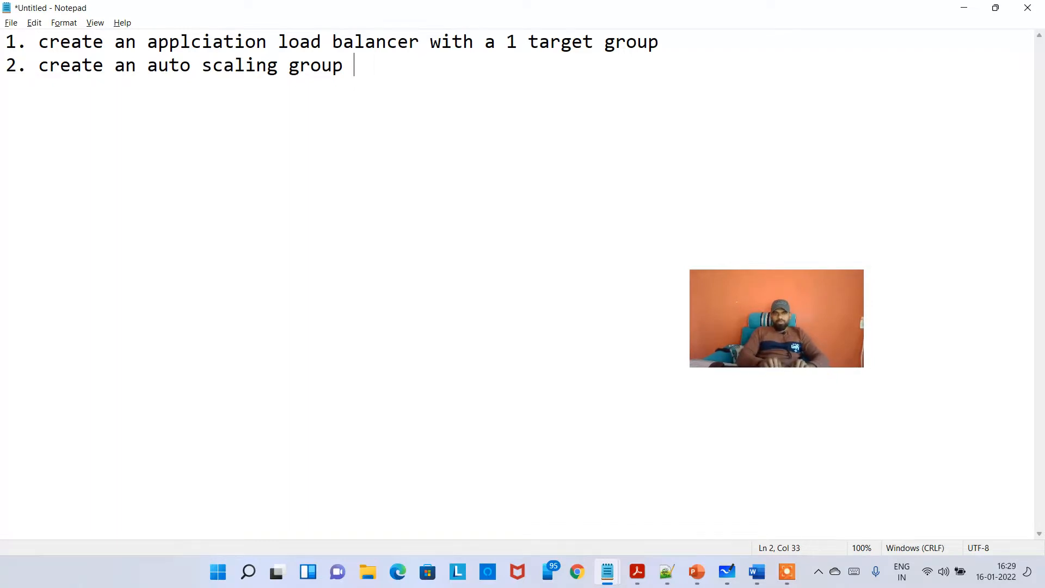
- Extend the second list item with "/ create launch template" and begin a new line
text(/ create)
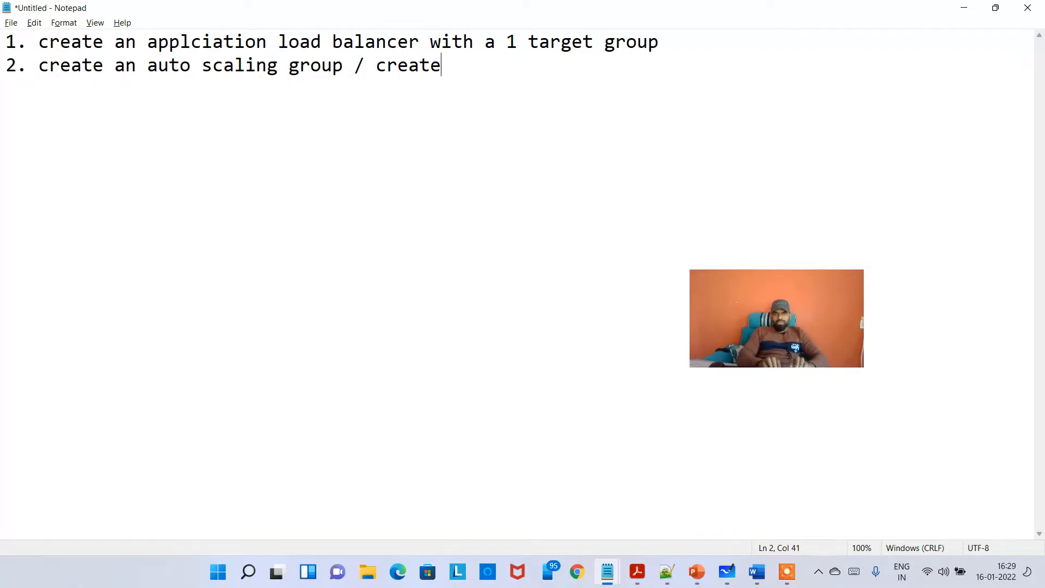
text( launch template)
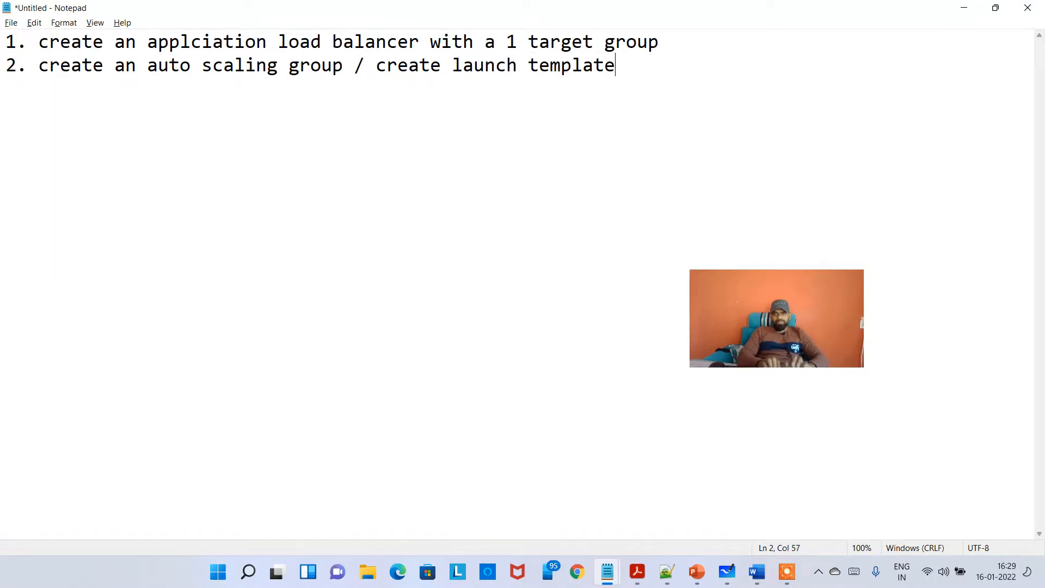
key(BackSpace)
key(BackSpace)
key(BackSpace)
text(ate)
key(Return)
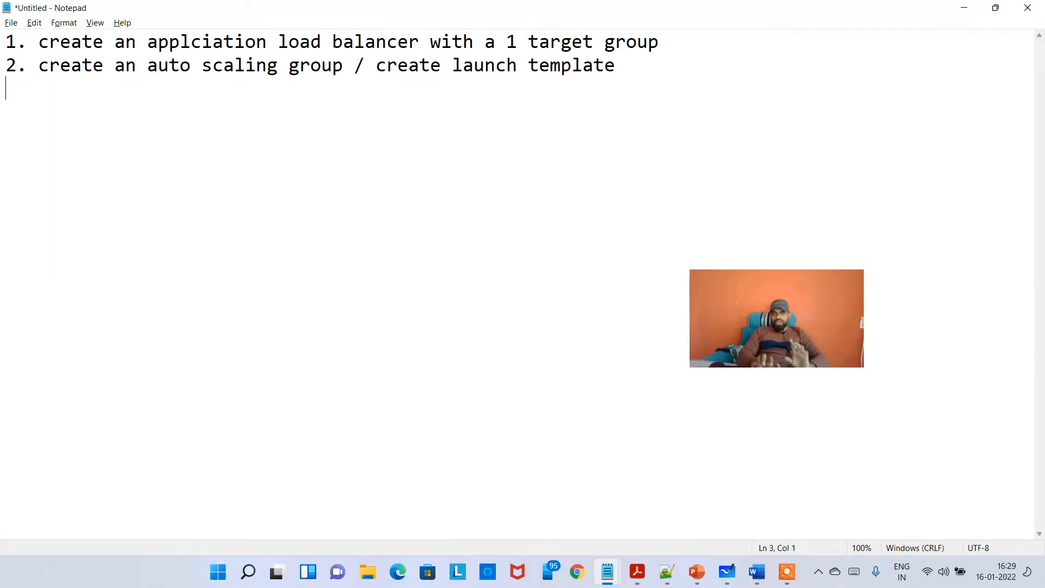
- Add a note below a blank line: "we need either launch template or launch configurration before creating auto scaling group"
text(w)
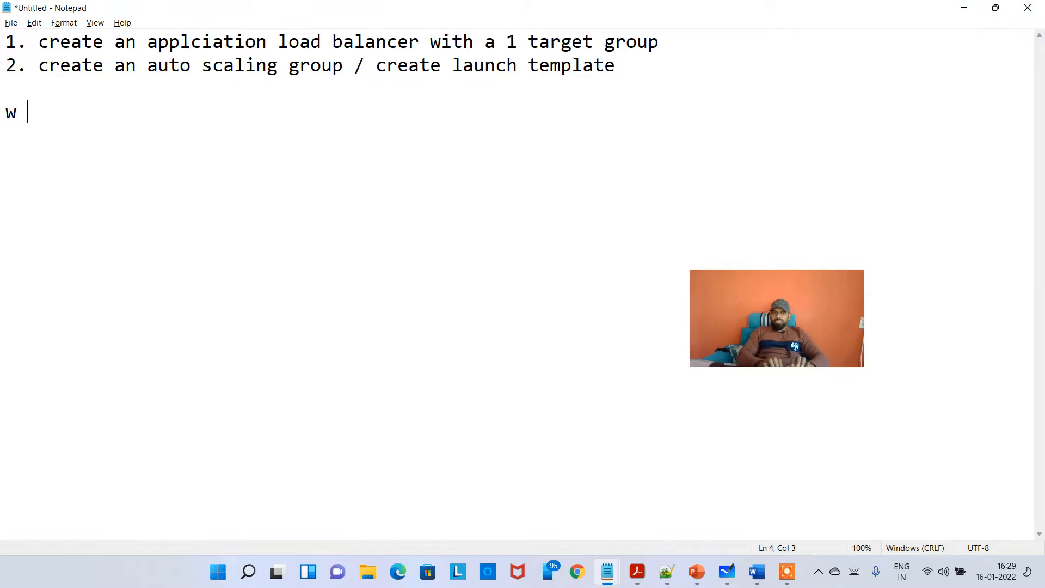
text(e need either )
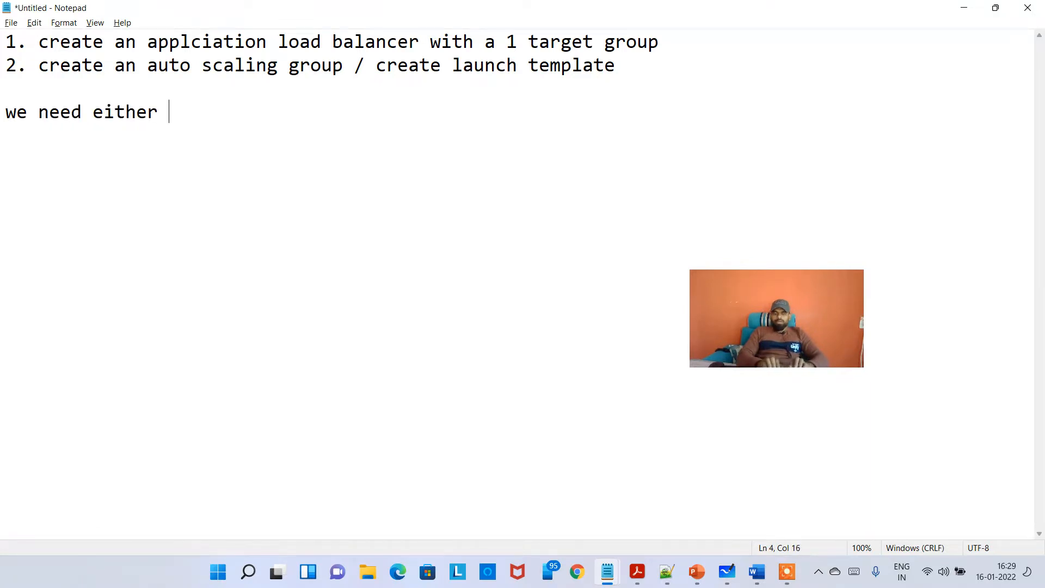
text(launch template or )
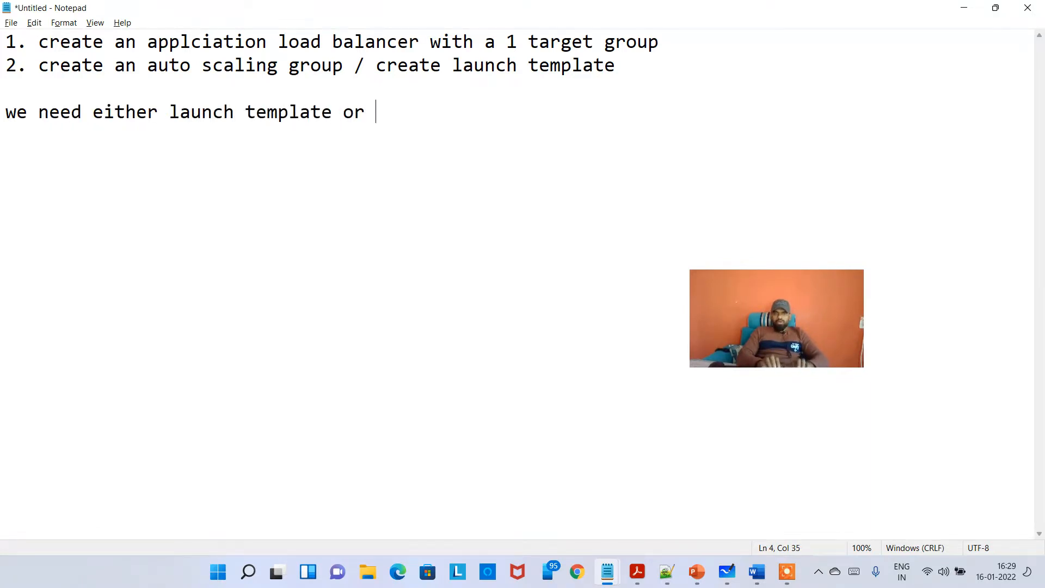
text(launch configu)
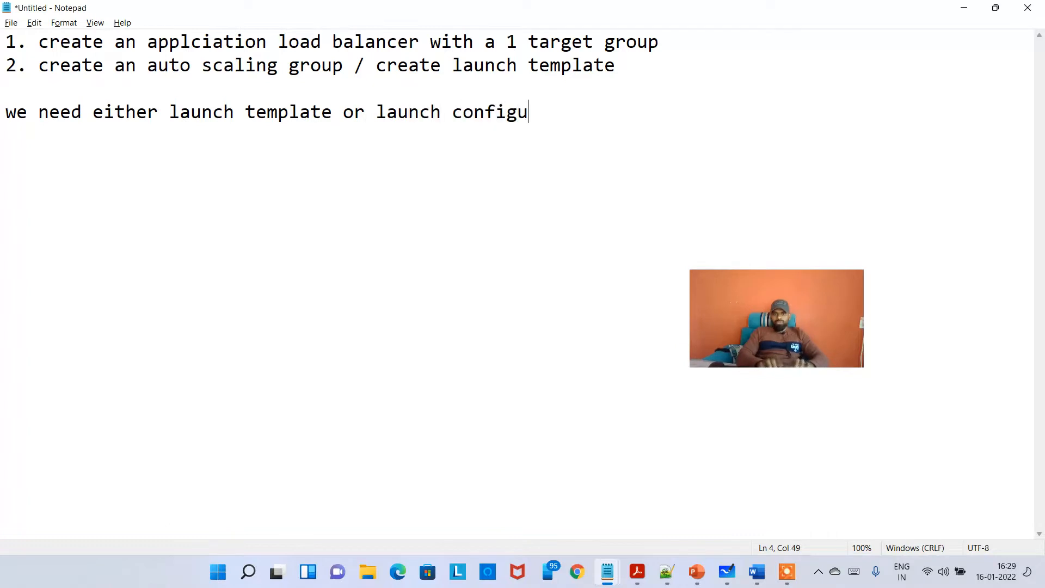
text(rr)
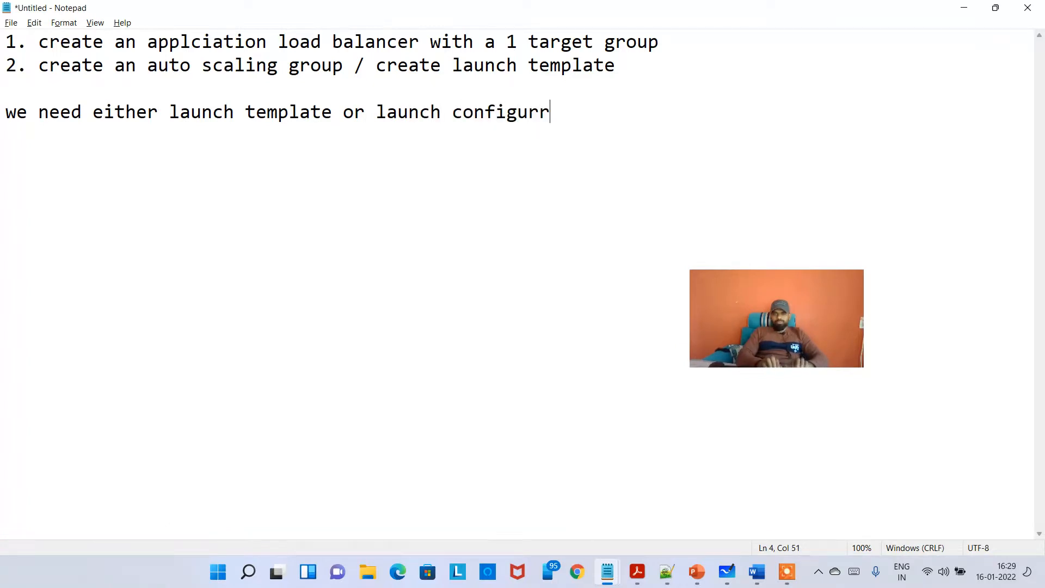
text(ation before)
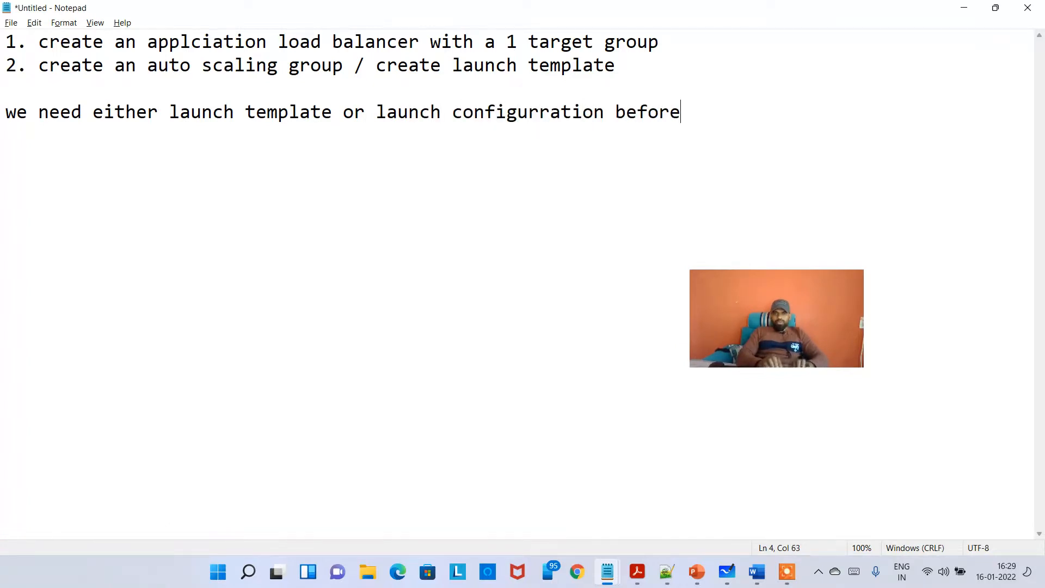
text( creating auto )
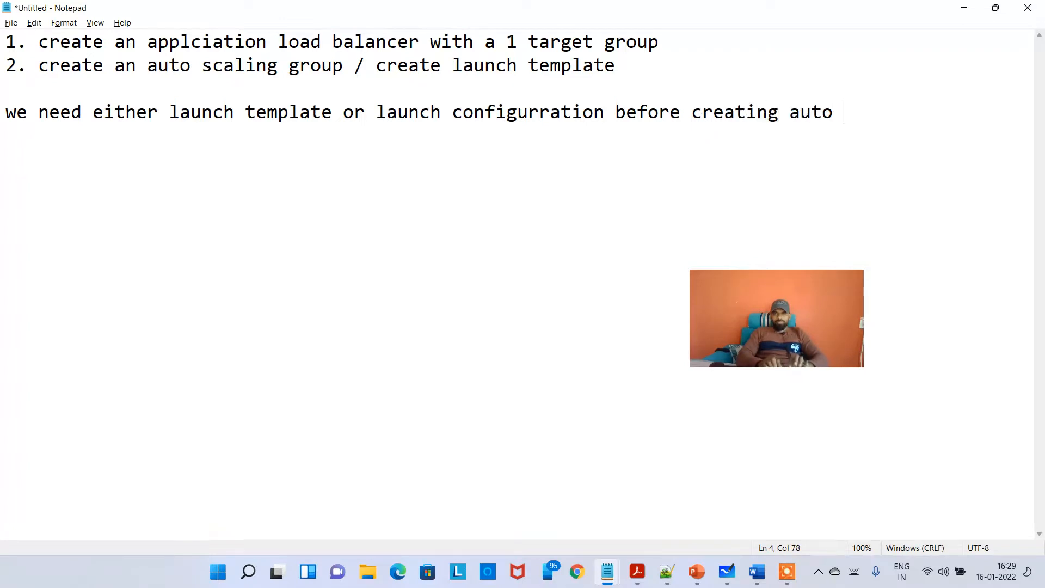
text(scali)
key(BackSpace)
key(BackSpace)
text(aling g)
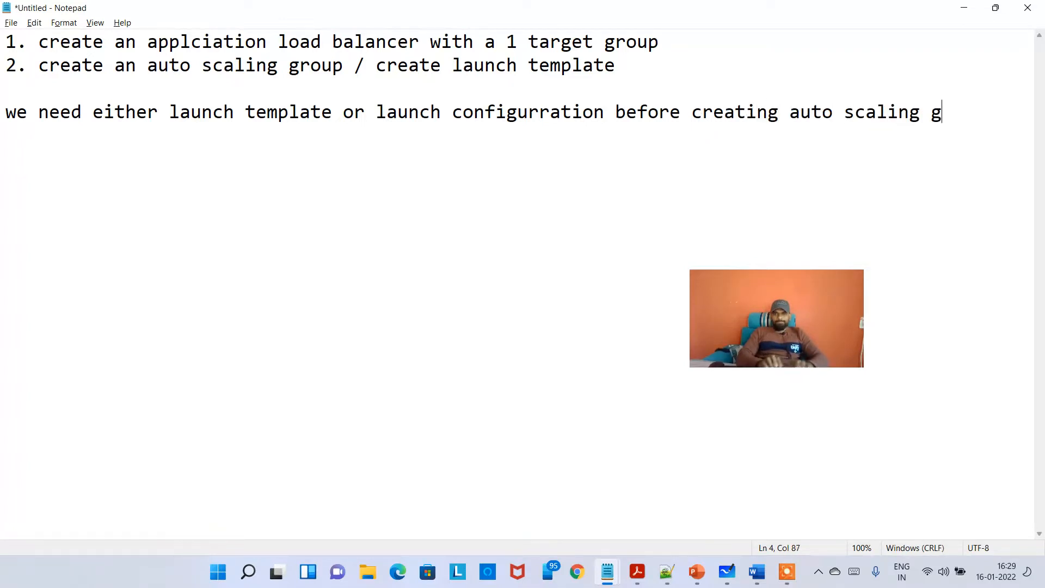
text(roup)
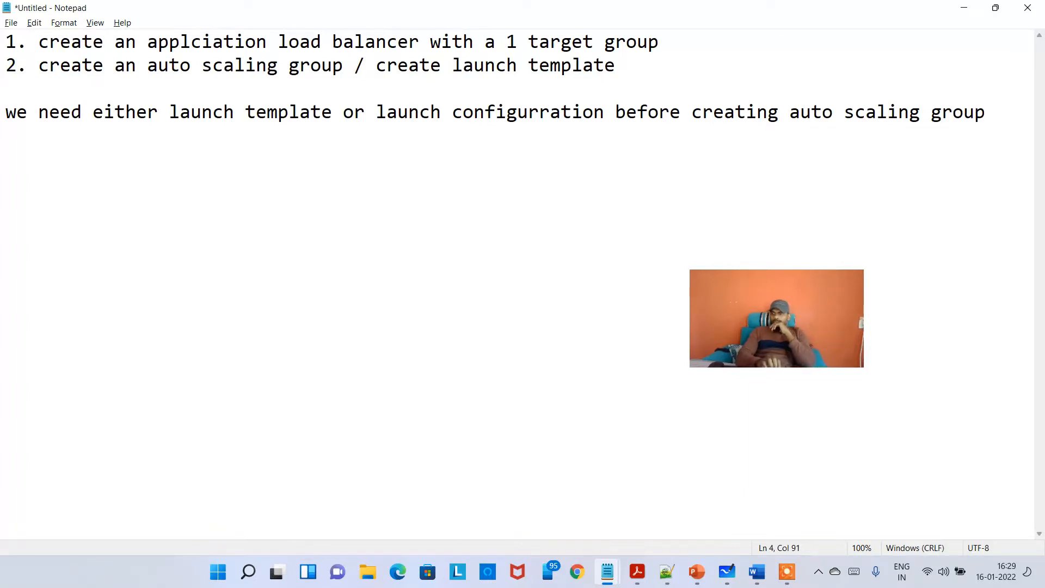
- Insert a third list item, "3. Desired = 2, min - 1, max - 4", above the note, with a blank line between them
key(Up)
key(Up)
key(Home)
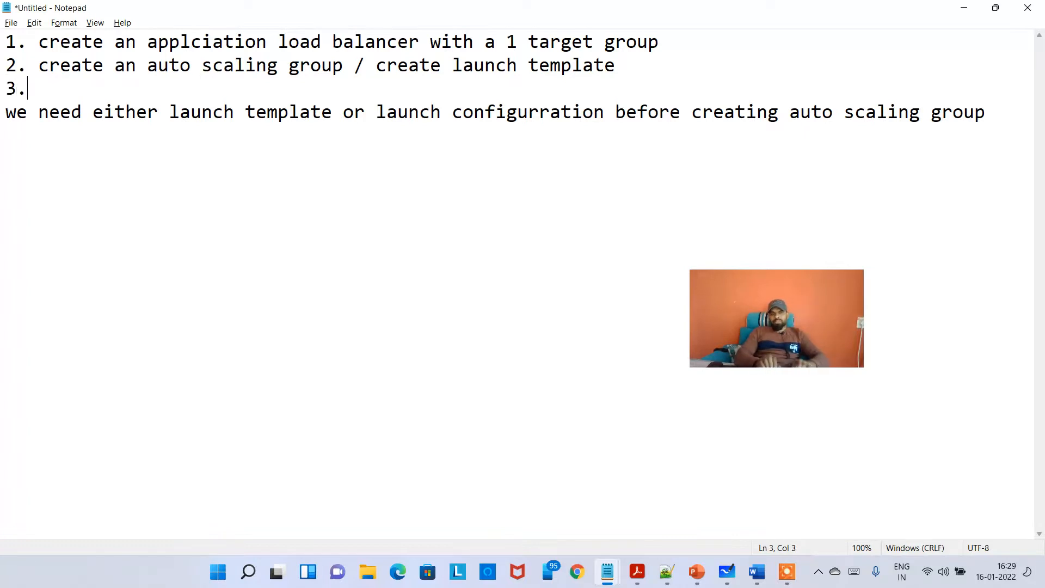
text(Desire)
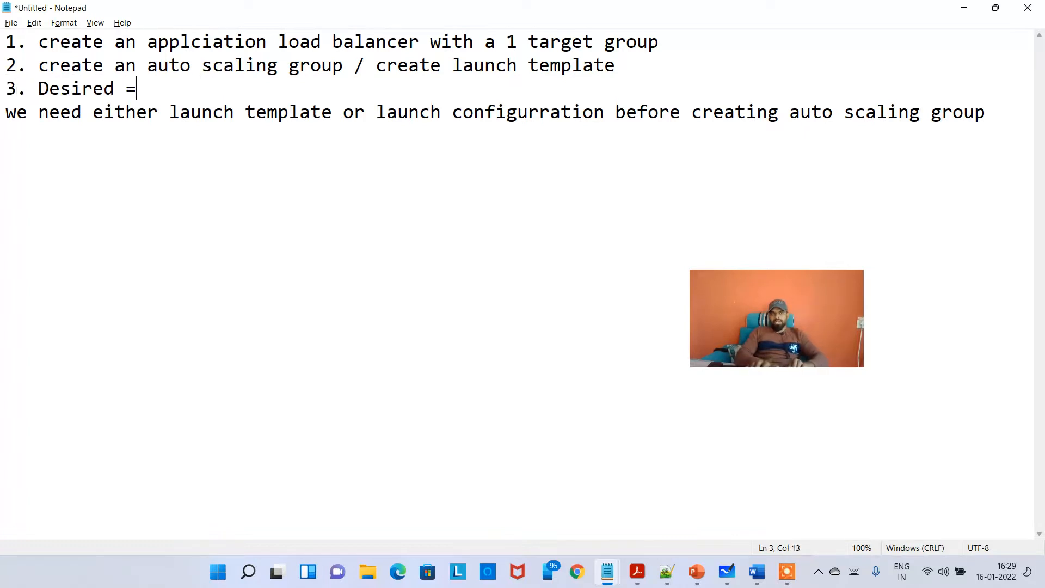
text(d =)
key(Return)
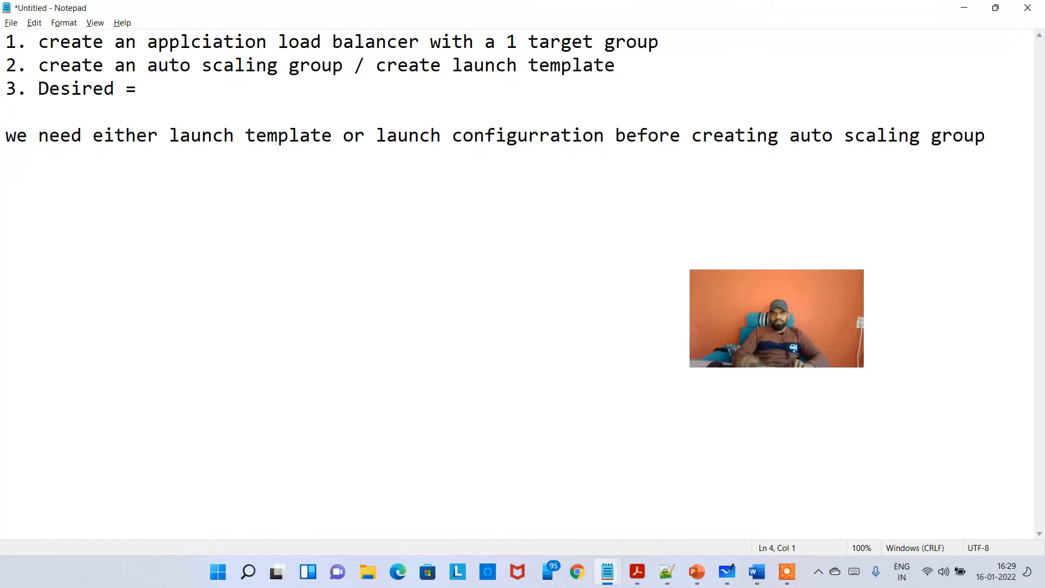
key(Up)
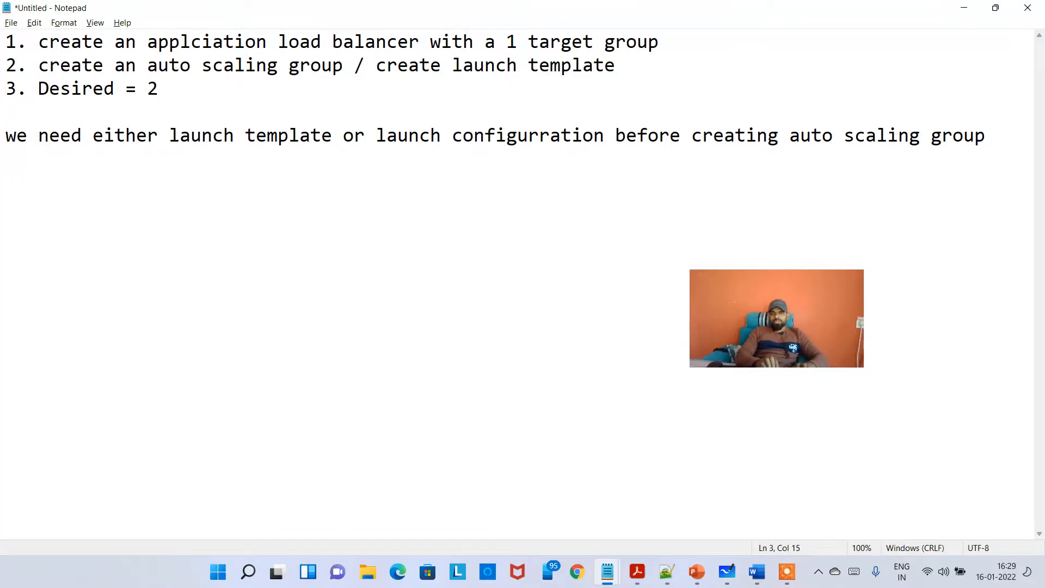
text(2, min - 1)
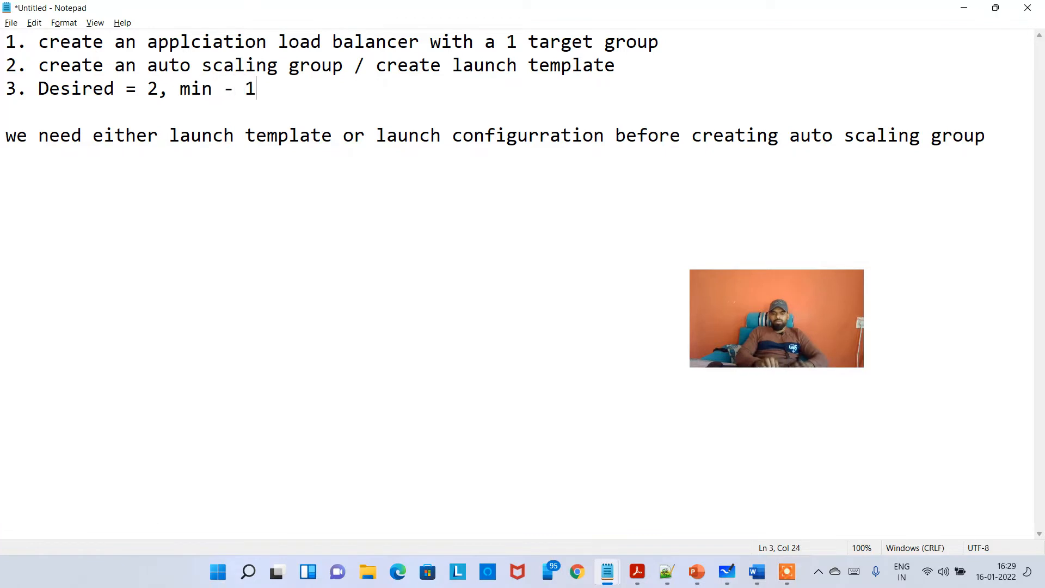
text(, m)
key(BackSpace)
text(max )
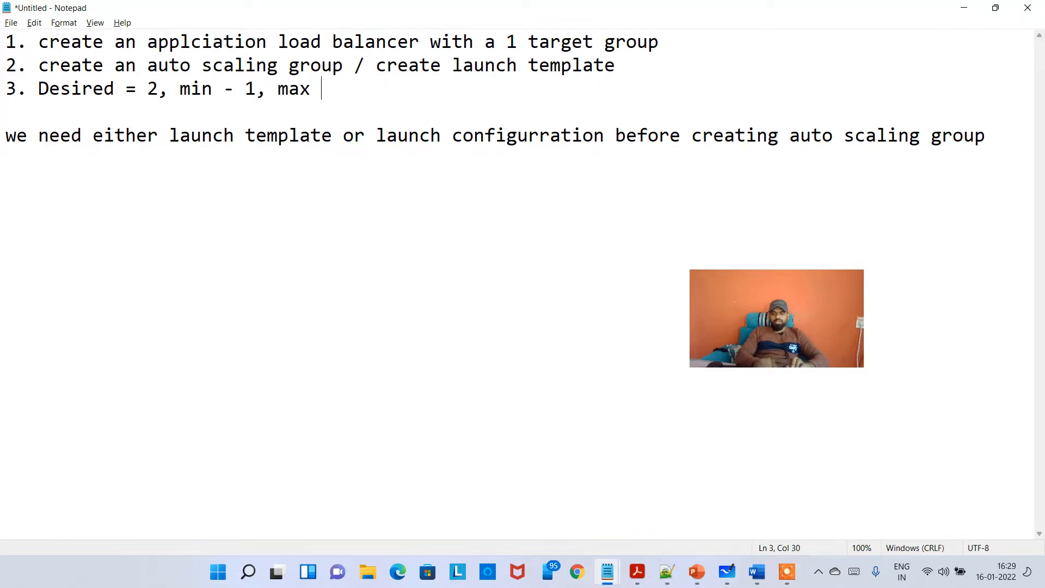
text(- 4)
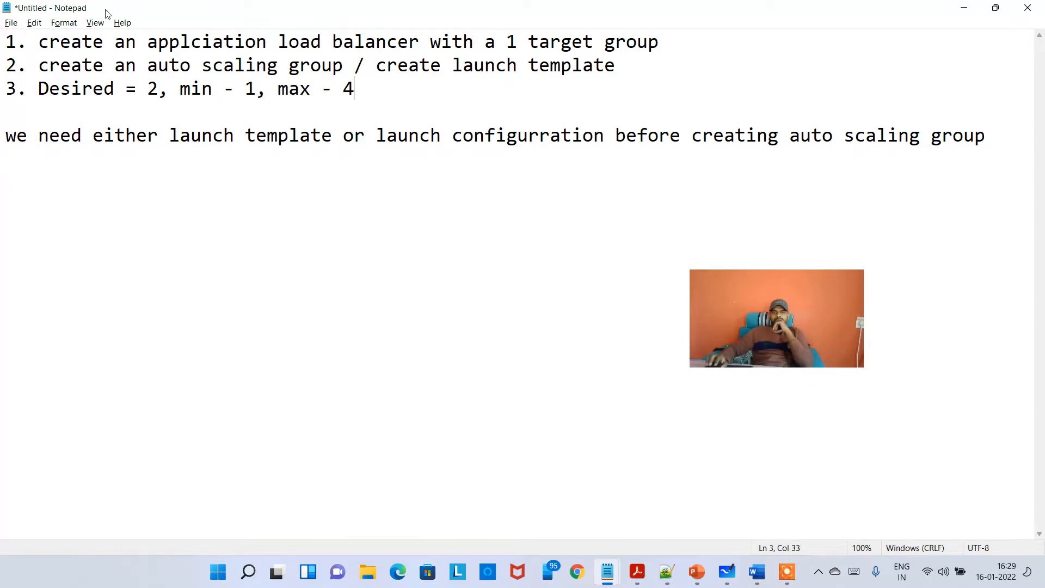
- Switch to Chrome and open the AWS IAM user sign-in page
key(super+Down)
key(super+Down)
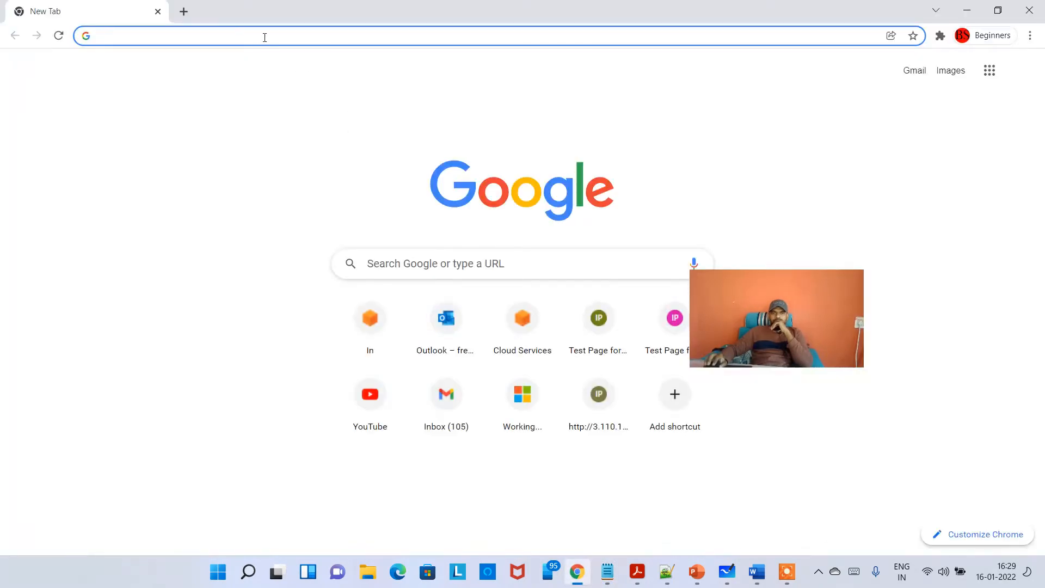
click(264, 37)
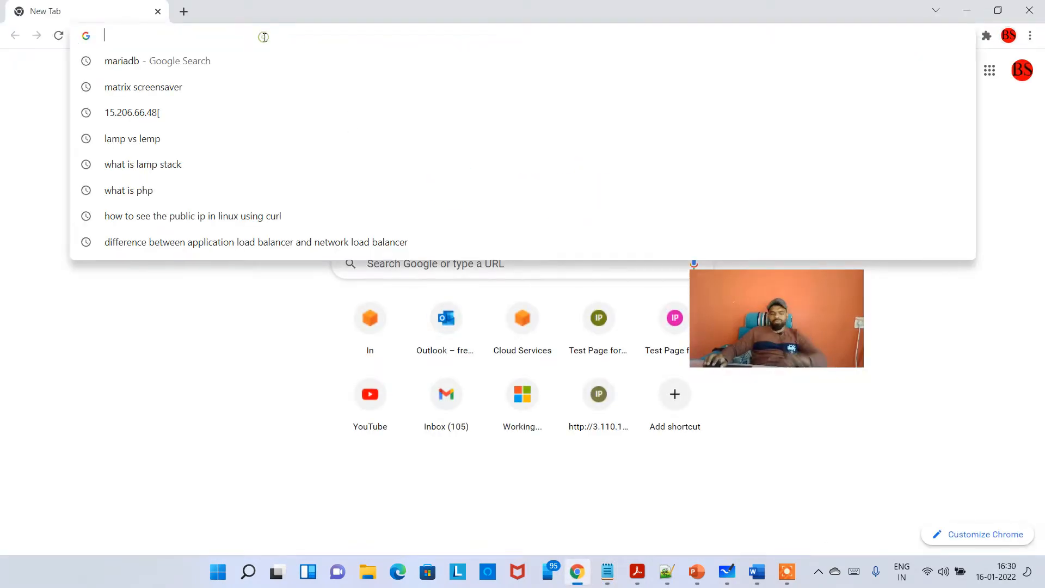
text(fo)
key(Return)
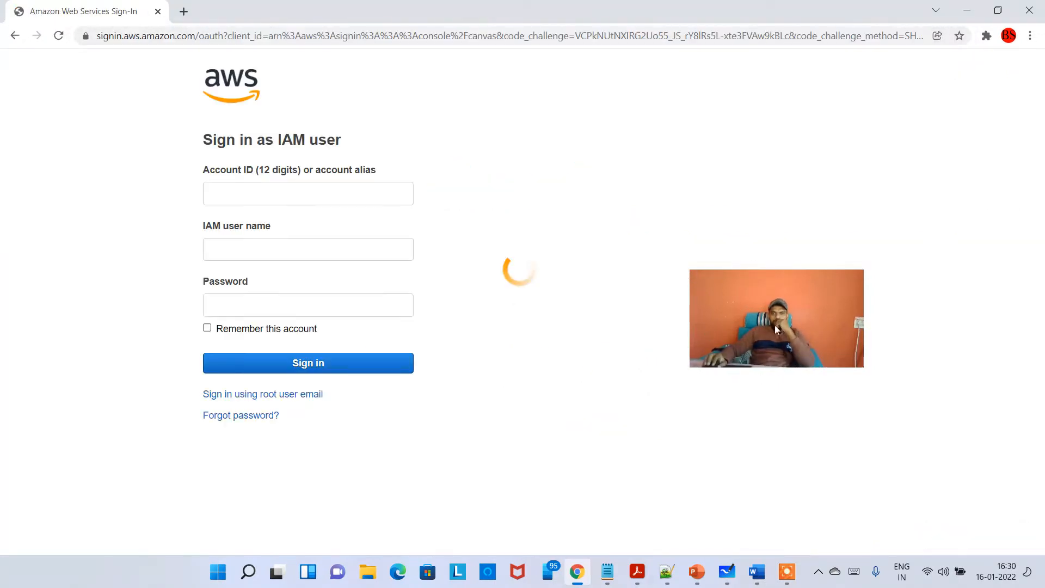
- Sign in to the AWS Management Console with the IAM user name and the account password
click(335, 251)
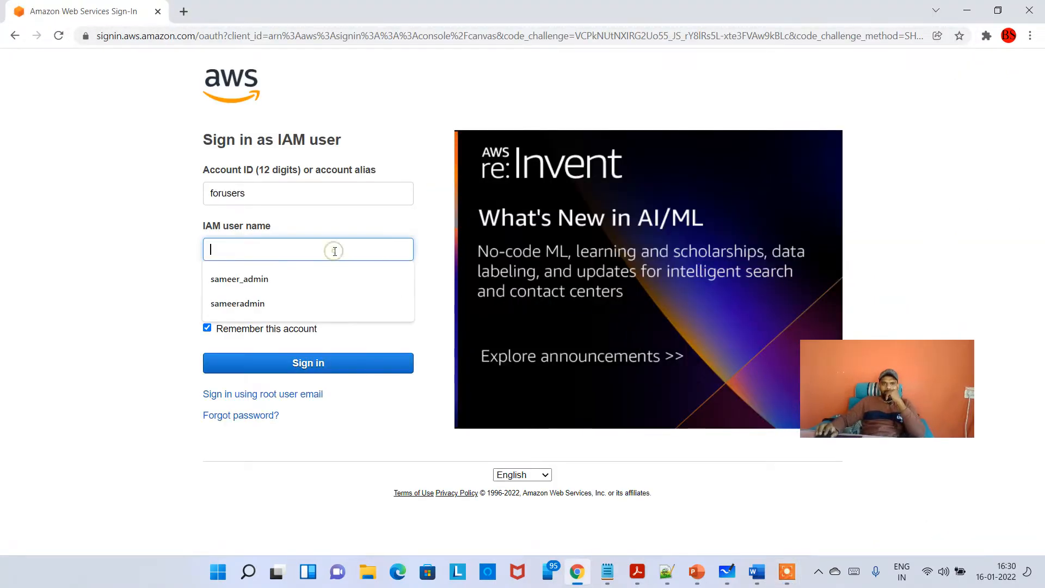
text(sameer)
key(Down)
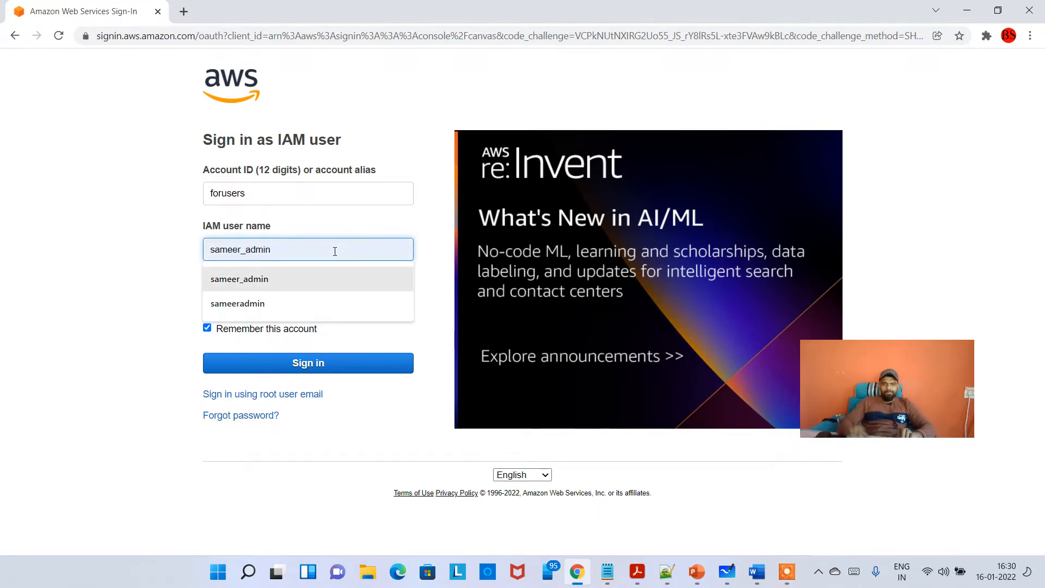
key(Tab)
text(******)
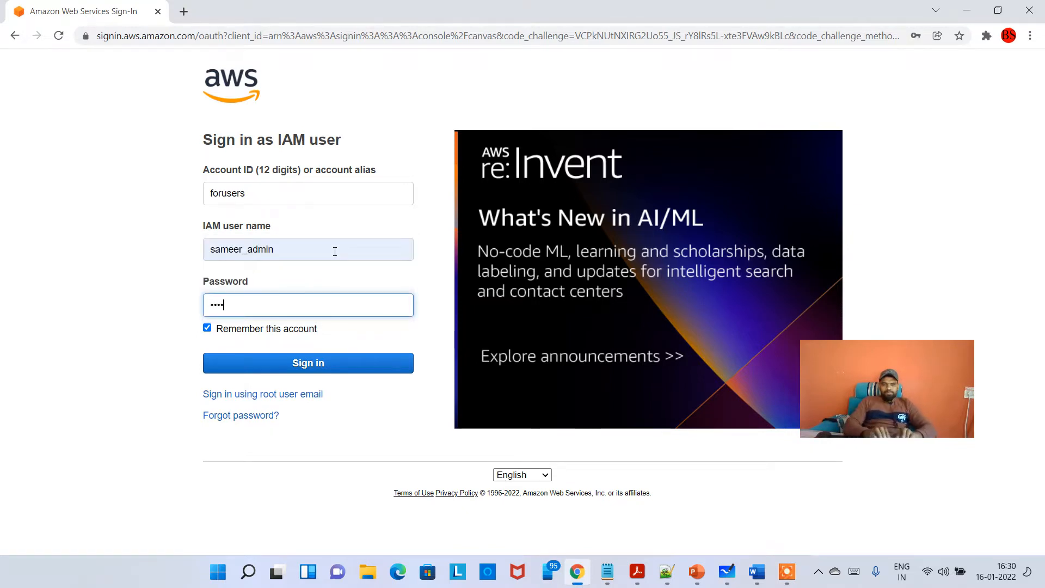
text(*****)
key(Return)
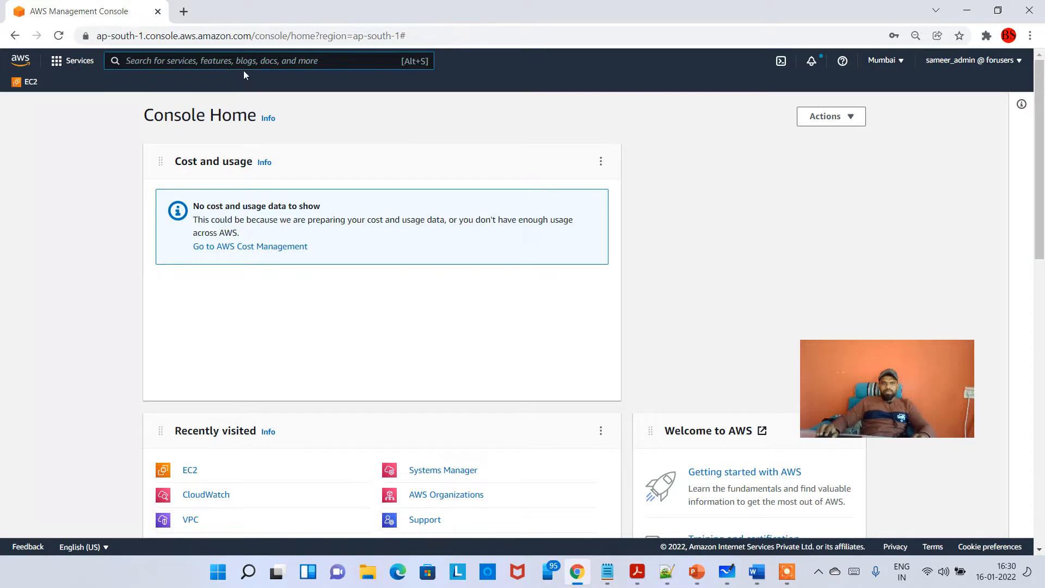
- Open the EC2 console and go to the Auto Scaling groups page
text(ec2)
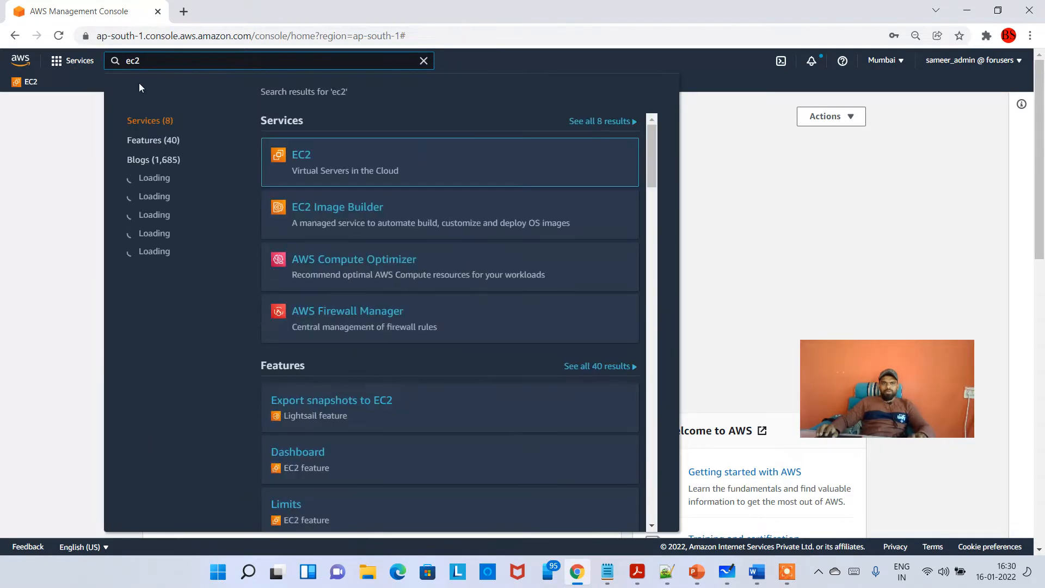
click(29, 84)
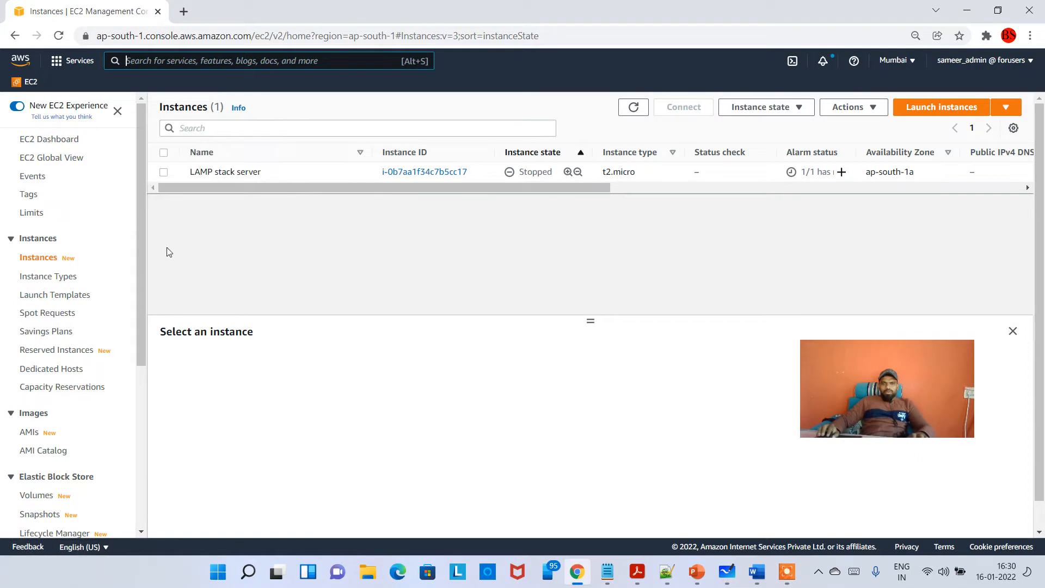
scroll(63, 262, down, 5)
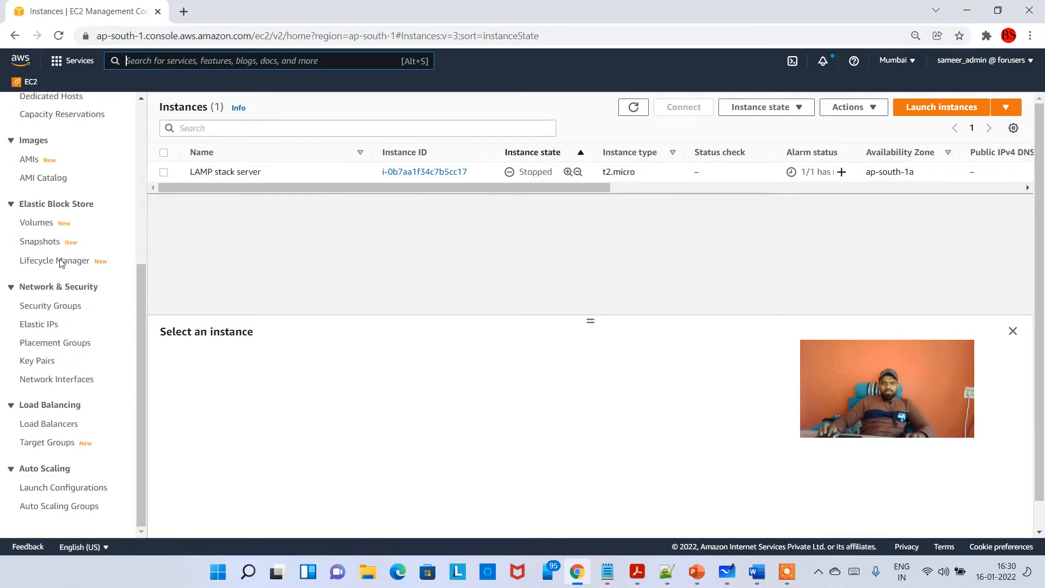
click(74, 506)
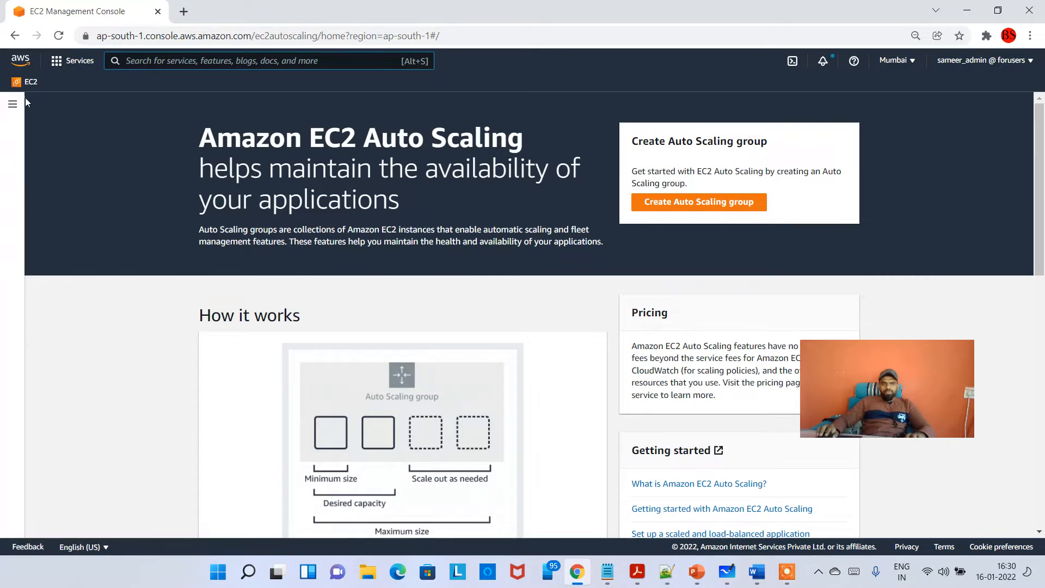
- Open the EC2 load balancers list to check for existing load balancers
click(12, 104)
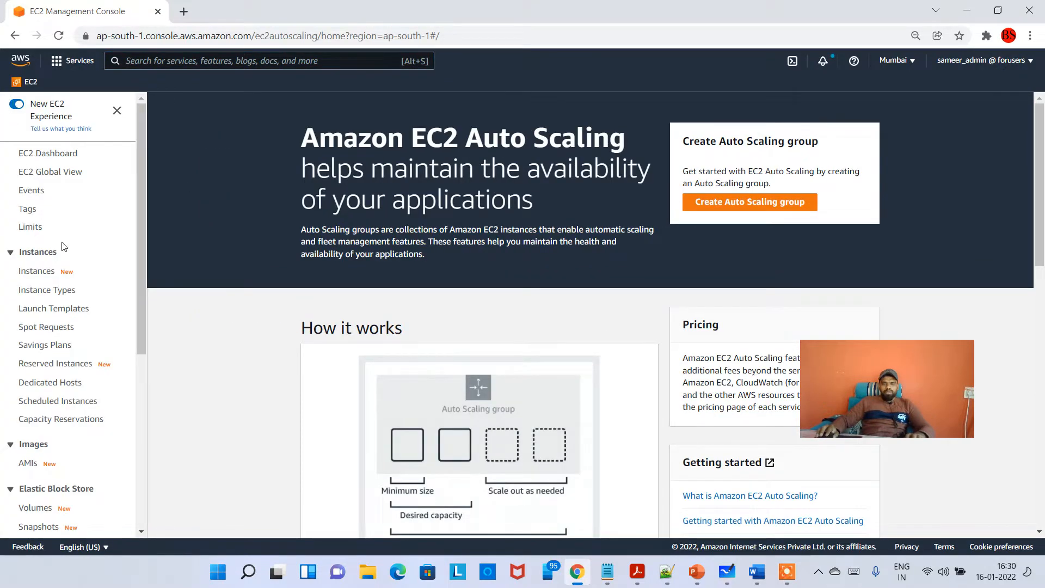
scroll(61, 246, down, 5)
click(53, 401)
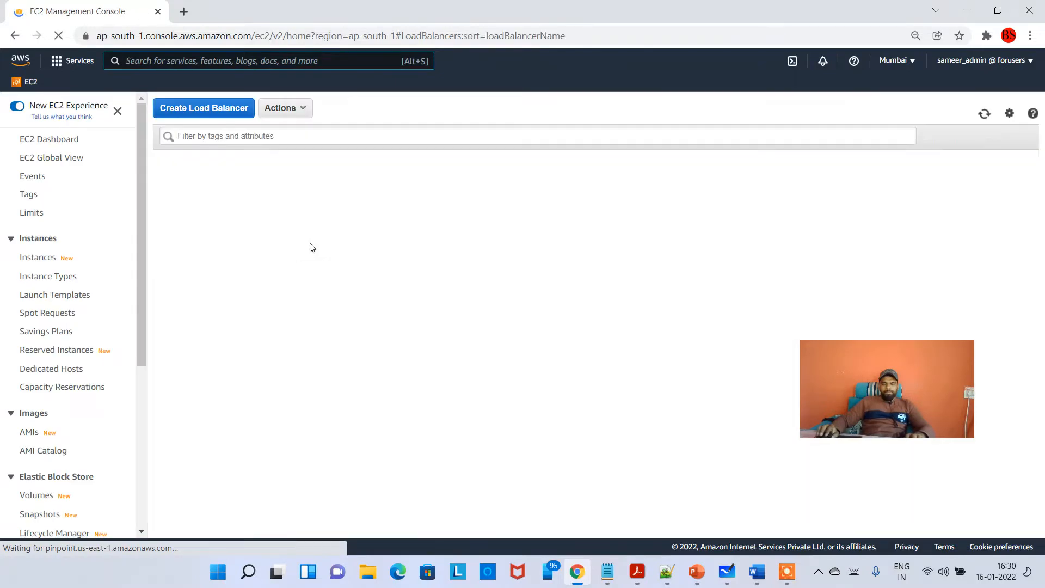
- Delete the existing target group MyALB-TG
scroll(52, 451, down, 4)
scroll(53, 450, down, 1)
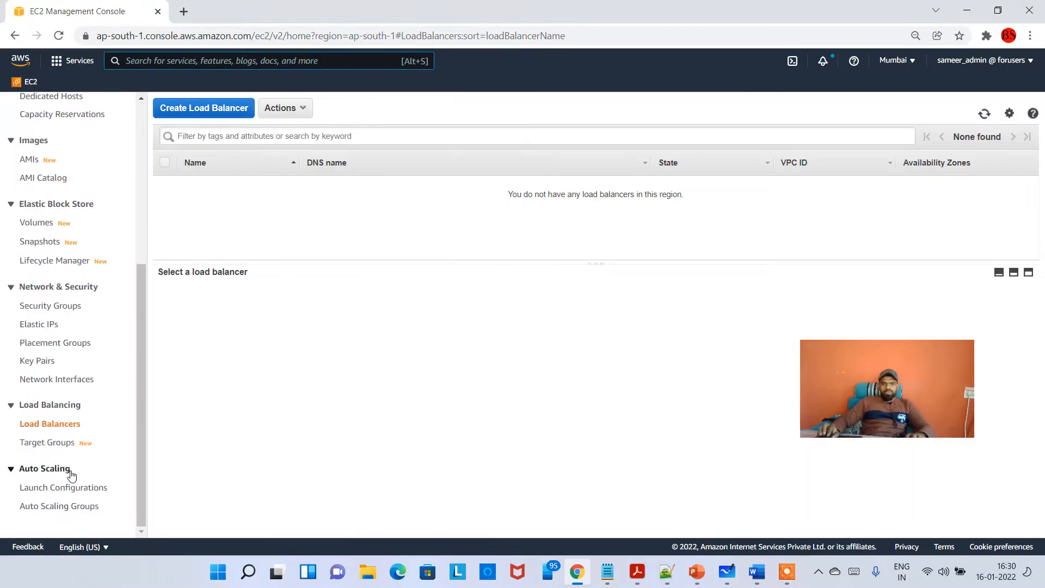
click(59, 443)
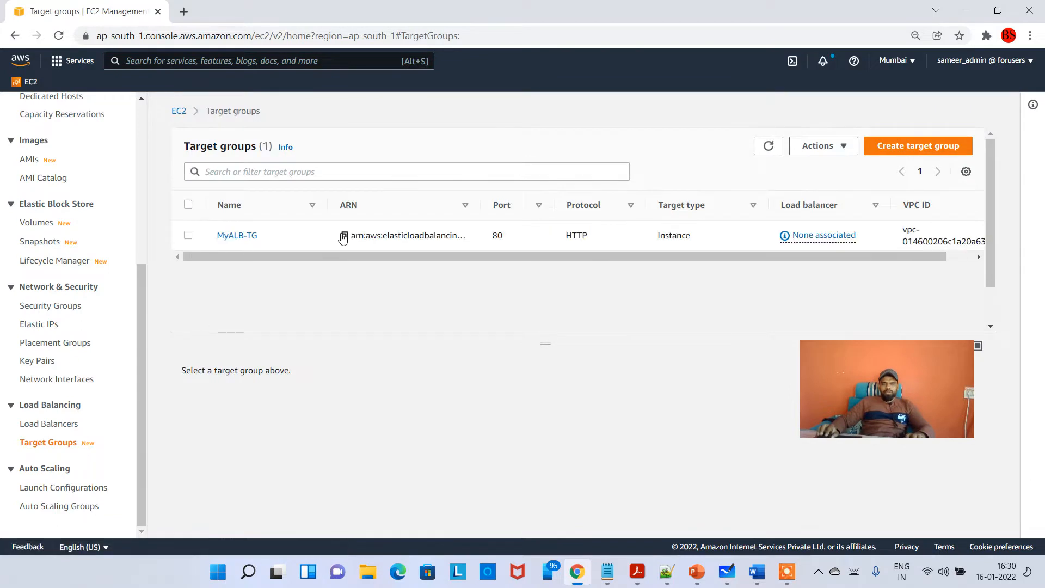
click(188, 235)
click(814, 146)
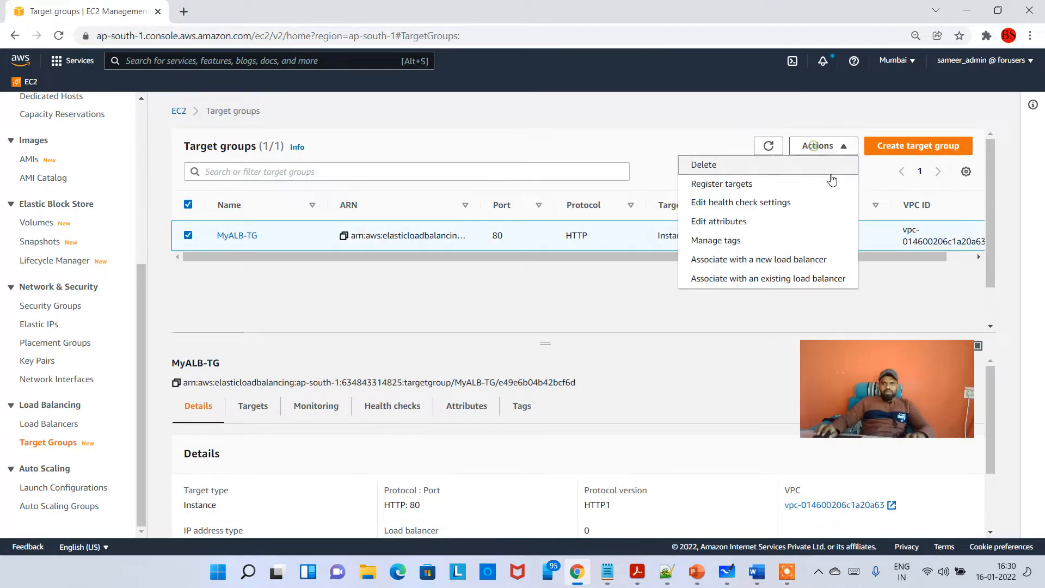
click(821, 164)
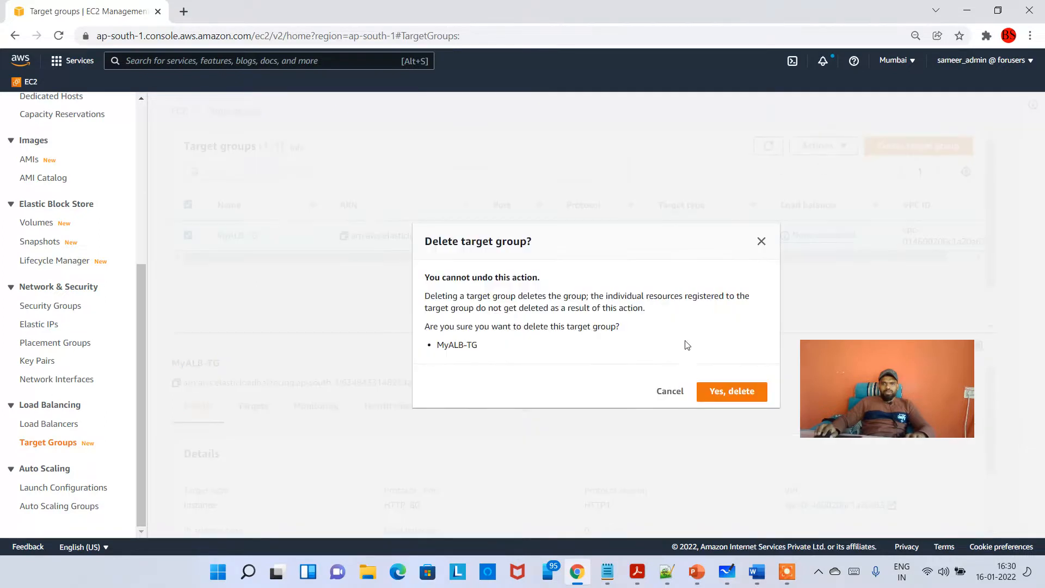
click(729, 398)
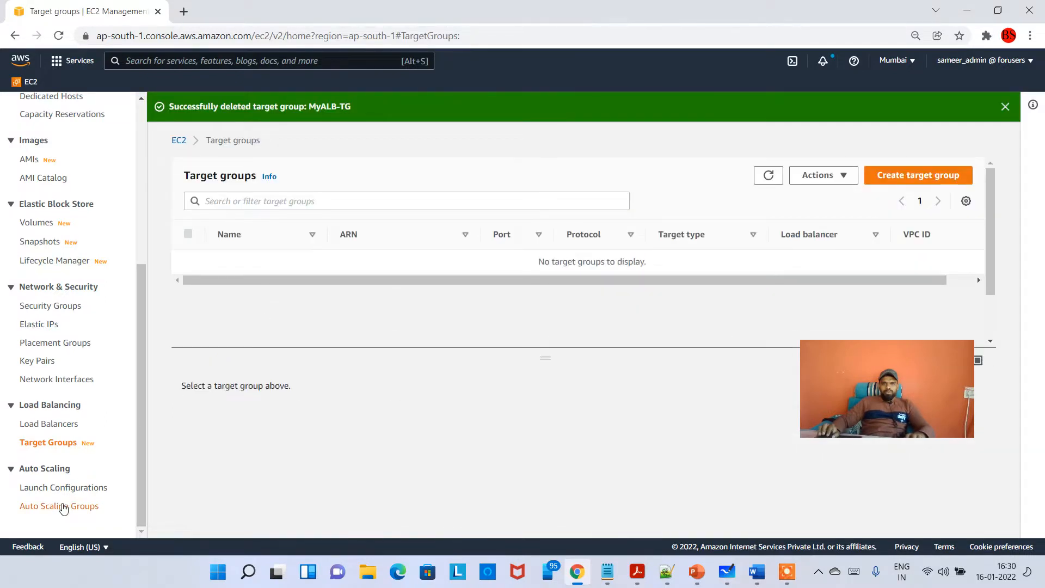
- Open the EC2 instances list and view the details of the LAMP stack server instance
scroll(51, 332, up, 5)
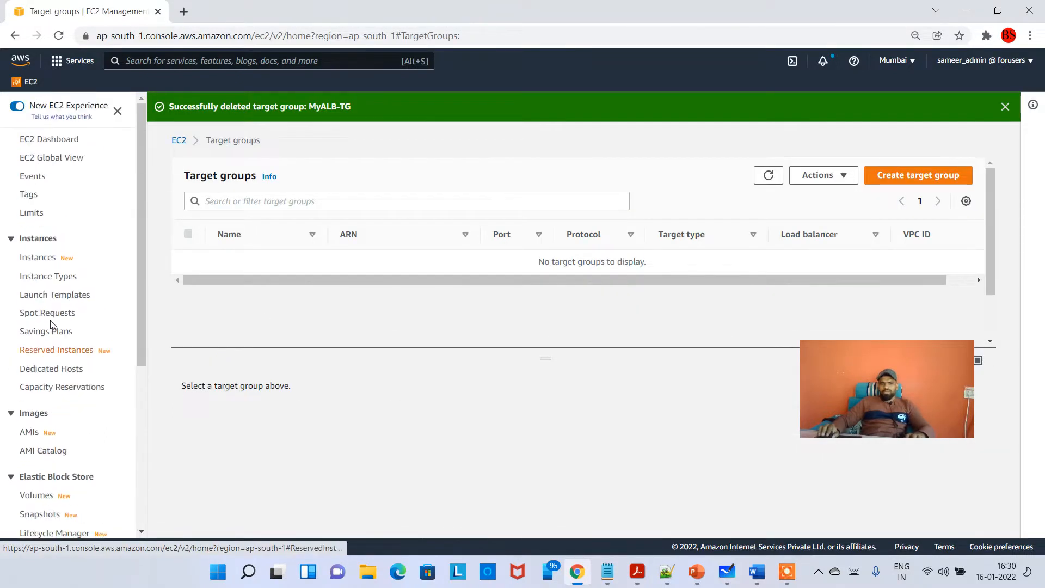
click(48, 262)
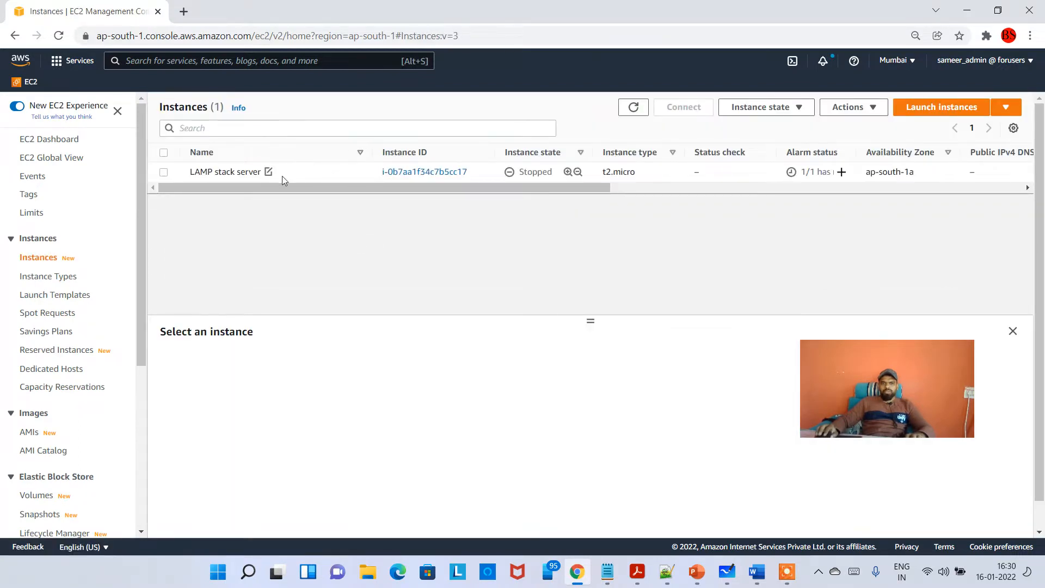
drag(200, 172, 374, 179)
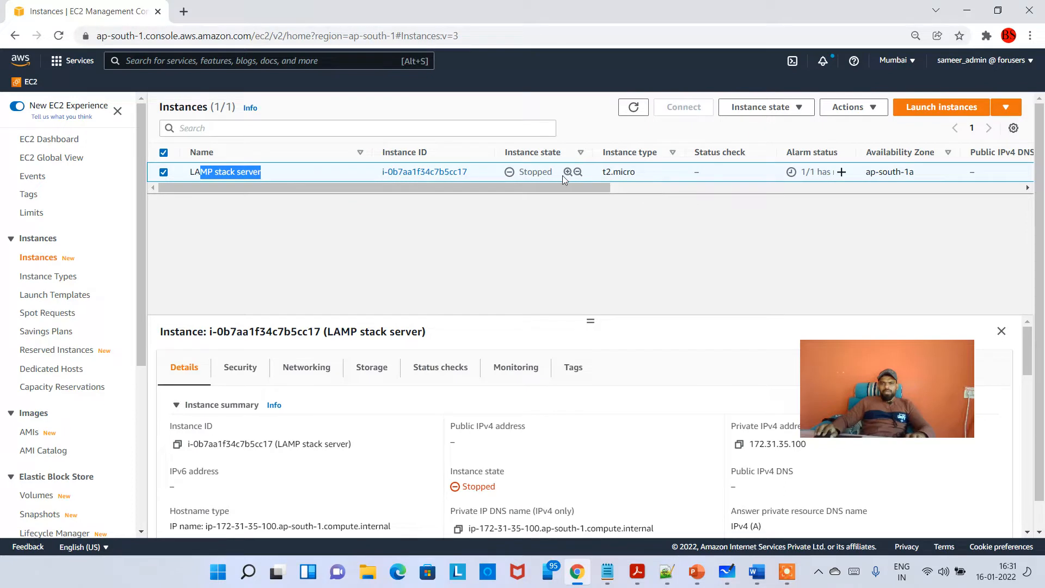
scroll(51, 368, down, 5)
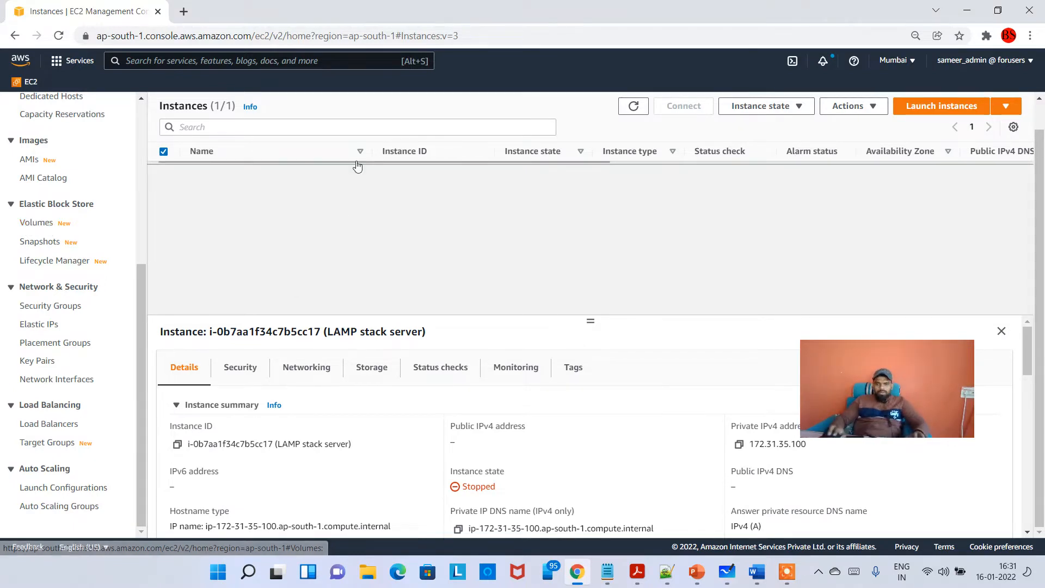
- Switch to Microsoft Whiteboard, create a new blank board and select the purple pen
click(728, 572)
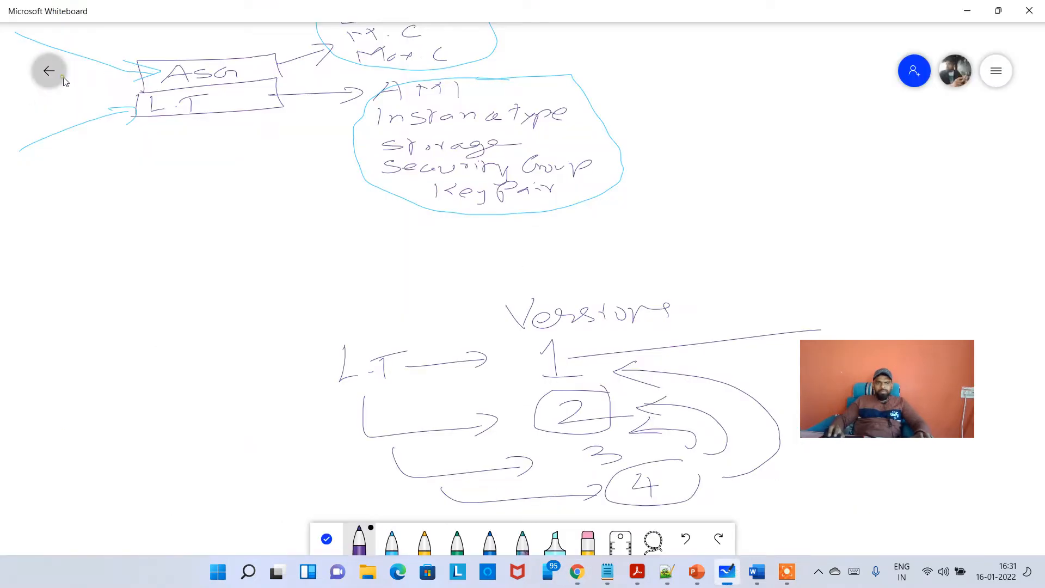
click(49, 70)
click(294, 177)
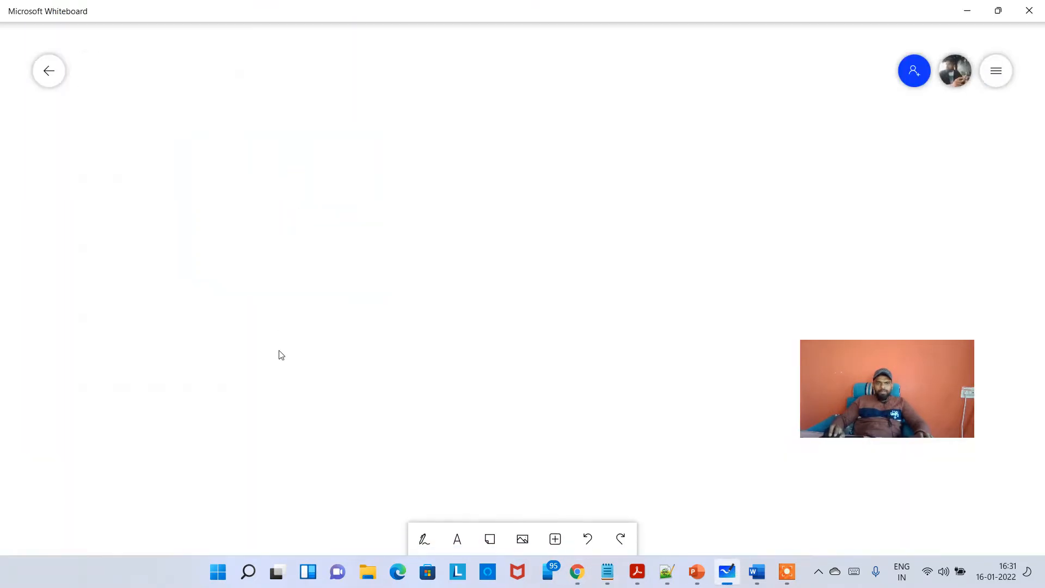
click(422, 541)
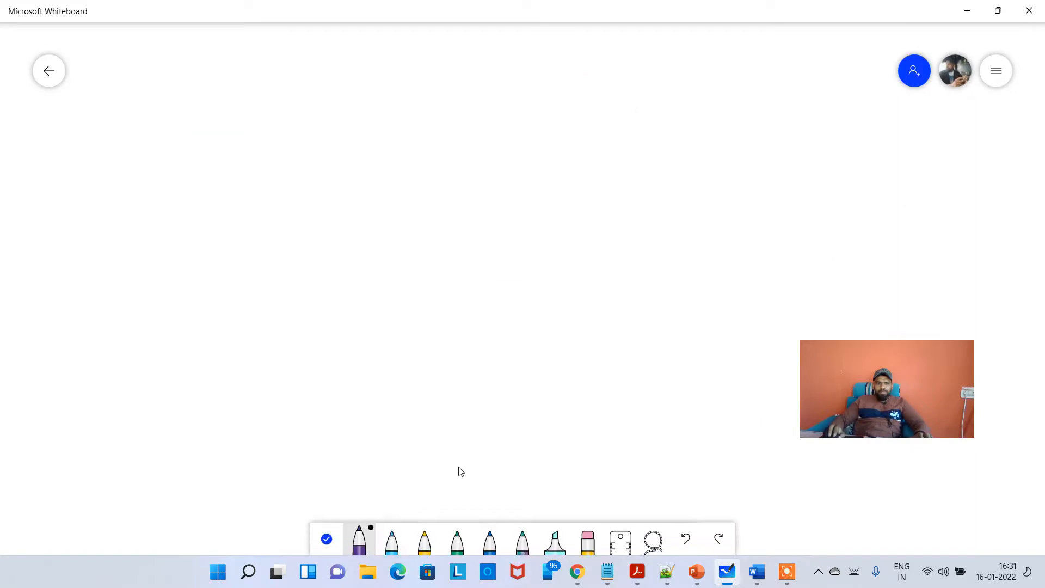
click(362, 539)
click(371, 236)
scroll(358, 190, down, 2)
scroll(309, 220, down, 2)
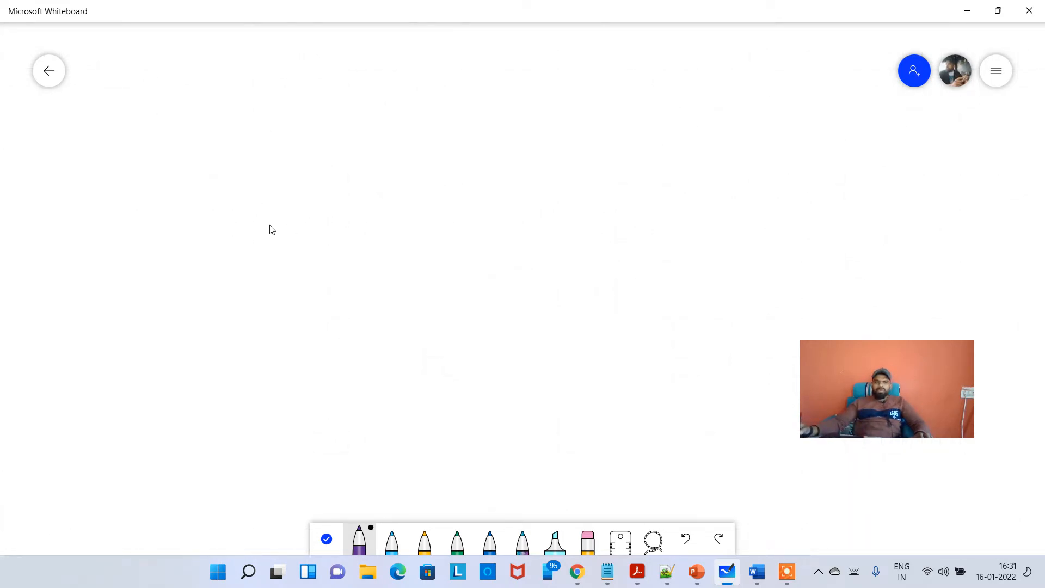
- Draw a stick figure for the visitor, with an arrow leading away from it toward the board's centre
mouse_move(240, 233)
mouse_down()
mouse_move(199, 254)
mouse_move(240, 232)
mouse_up()
mouse_move(209, 264)
mouse_down()
mouse_move(196, 296)
mouse_move(168, 309)
mouse_move(210, 314)
mouse_up()
mouse_move(238, 280)
mouse_down()
mouse_move(313, 271)
mouse_move(301, 281)
mouse_up()
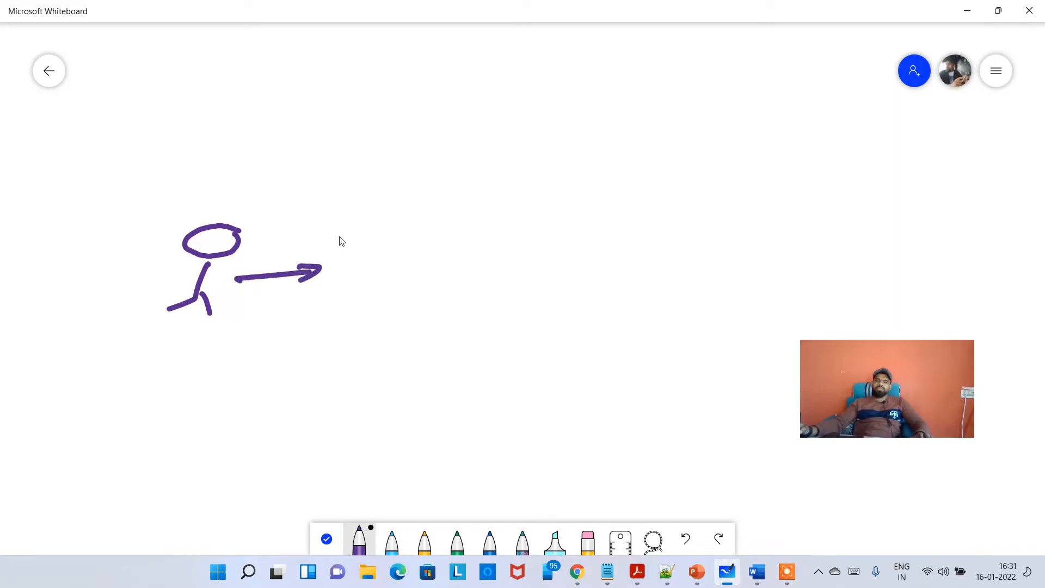
- Draw a box labelled "ALB" at the arrow's tip, with a small box attached to its far side
drag(343, 221, 328, 314)
mouse_move(344, 216)
mouse_down()
mouse_move(462, 243)
mouse_move(334, 329)
mouse_move(316, 324)
mouse_up()
mouse_move(369, 244)
mouse_down()
mouse_move(348, 262)
mouse_move(391, 240)
mouse_move(375, 258)
mouse_move(406, 284)
mouse_move(397, 309)
mouse_up()
drag(400, 287, 403, 302)
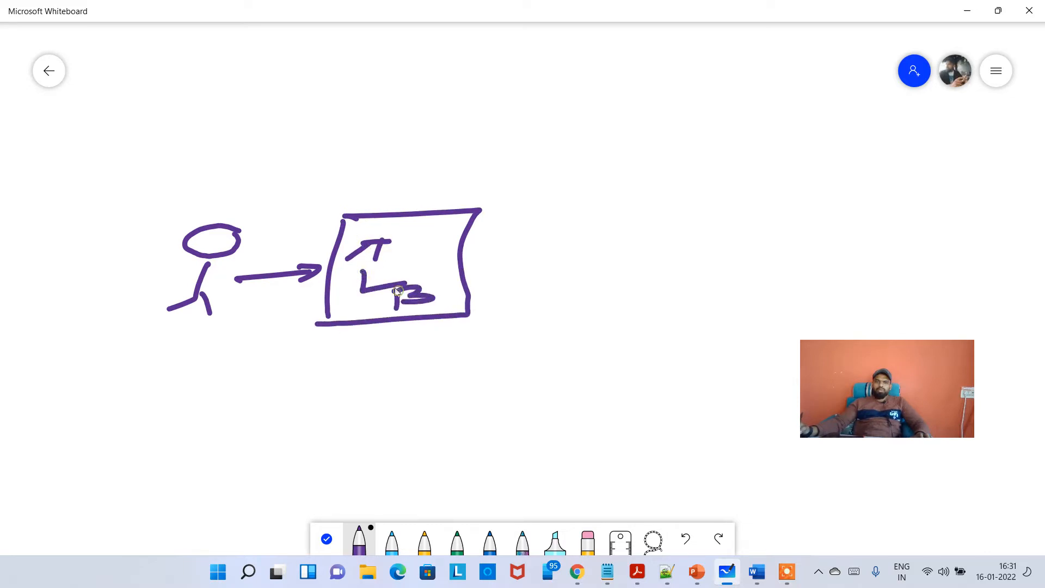
mouse_move(363, 254)
mouse_down()
mouse_move(390, 219)
mouse_move(376, 264)
mouse_up()
drag(360, 248, 392, 249)
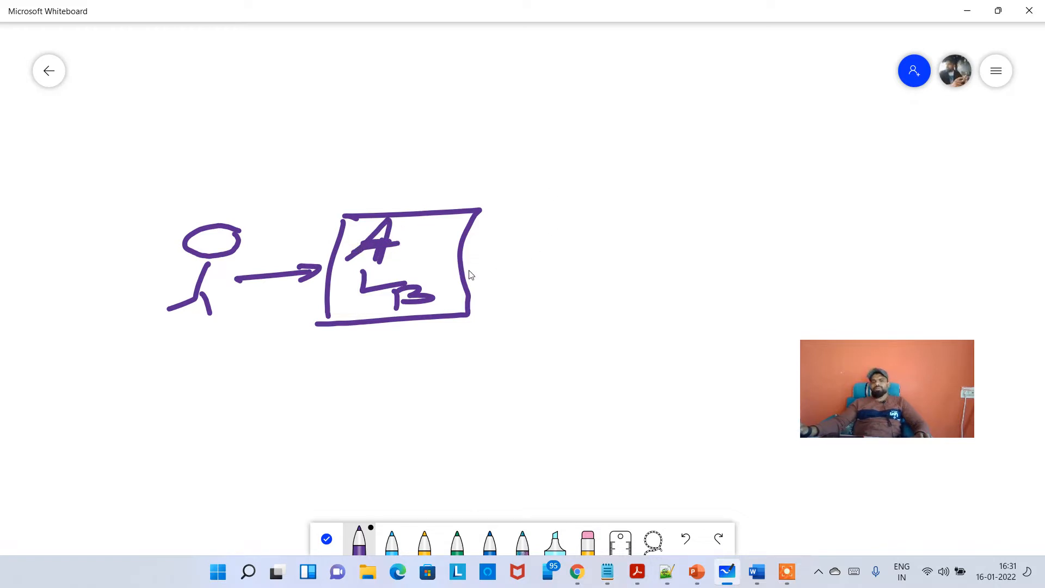
mouse_move(472, 279)
mouse_down()
mouse_move(504, 275)
mouse_move(479, 324)
mouse_up()
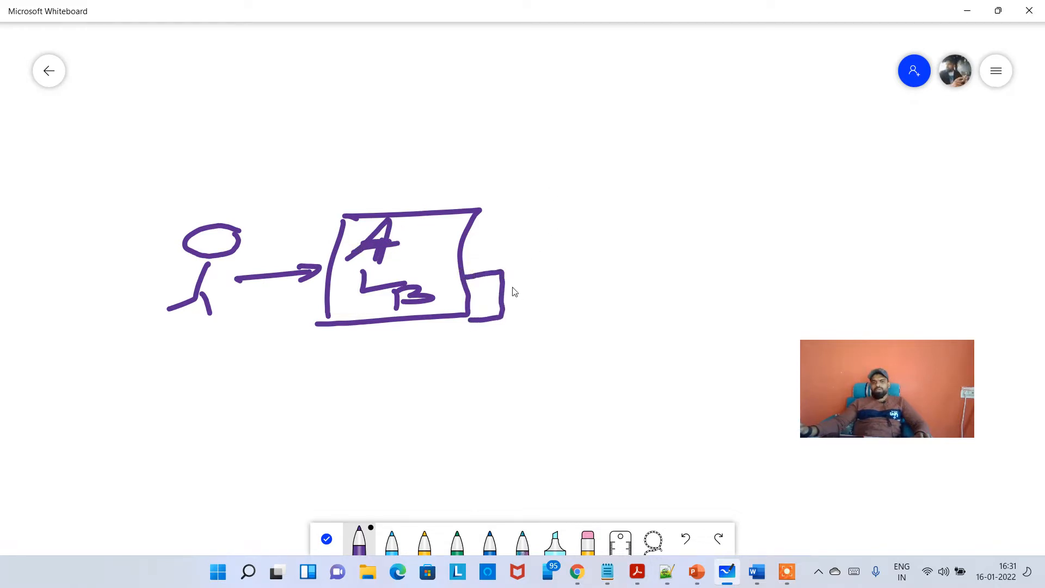
- Connect the small box to a tall box labelled "ASG" and add a smaller box labelled "L.T" on top of it
mouse_move(501, 283)
mouse_down()
mouse_move(522, 275)
mouse_move(562, 227)
mouse_up()
mouse_move(565, 188)
mouse_down()
mouse_move(551, 384)
mouse_move(672, 179)
mouse_move(687, 326)
mouse_move(614, 390)
mouse_move(551, 387)
mouse_up()
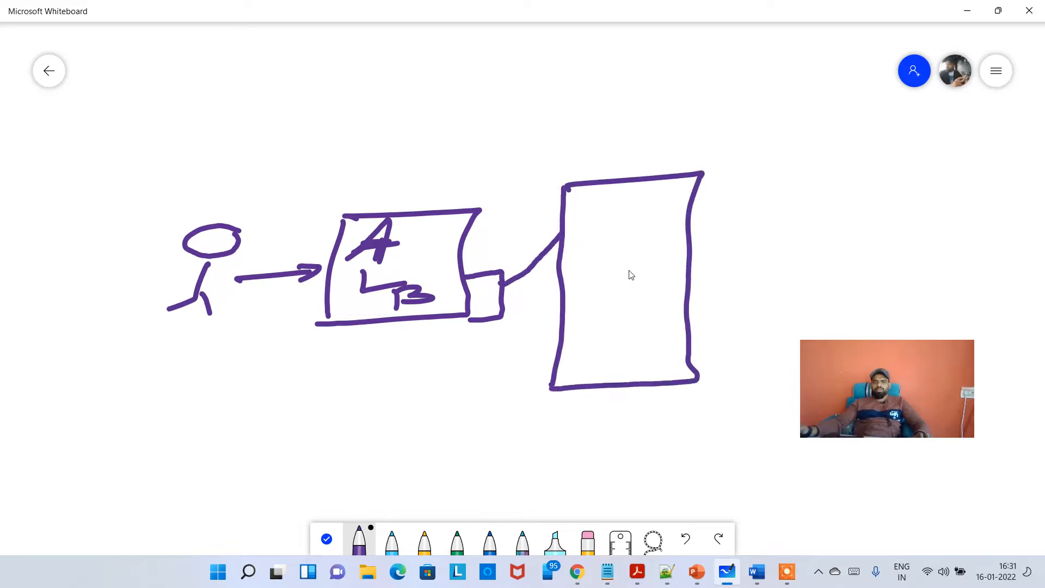
mouse_move(625, 219)
mouse_down()
mouse_move(627, 251)
mouse_move(591, 280)
mouse_move(637, 309)
mouse_up()
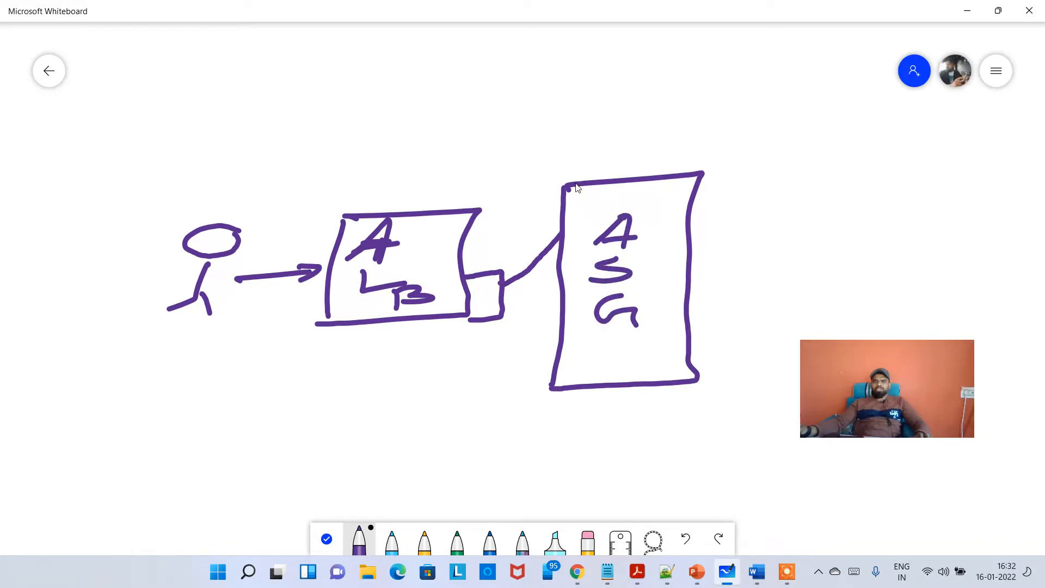
mouse_move(563, 189)
mouse_down()
mouse_move(562, 144)
mouse_move(648, 117)
mouse_move(654, 173)
mouse_up()
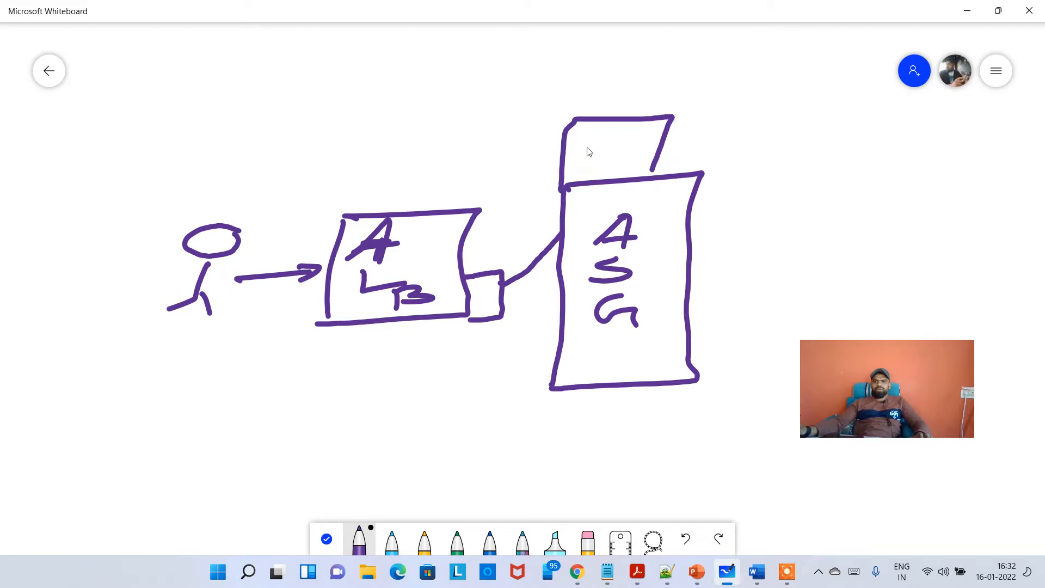
mouse_move(596, 143)
mouse_down()
mouse_move(571, 166)
mouse_move(655, 140)
mouse_up()
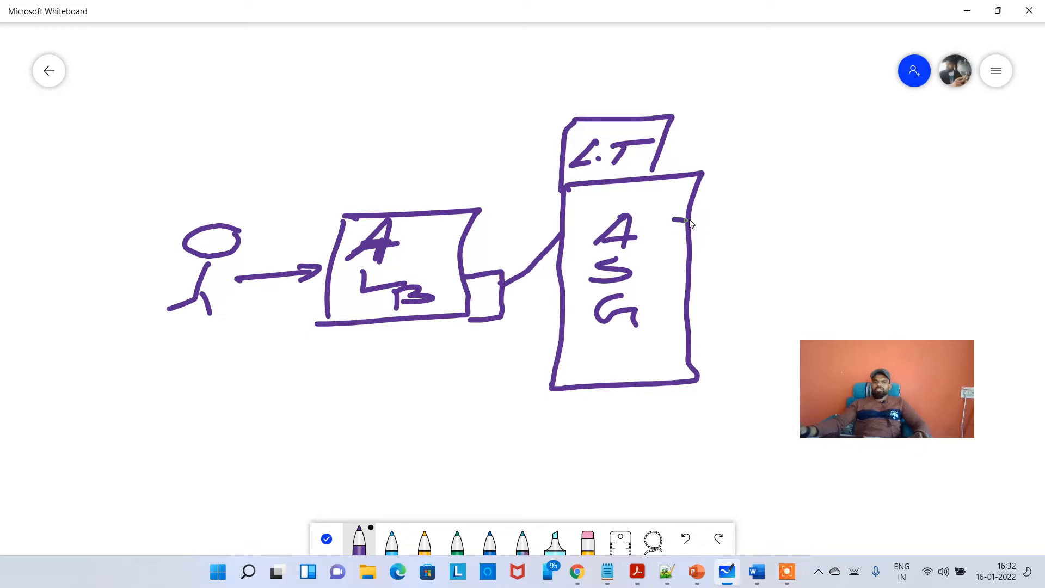
- Draw three lines from the ASG box to the labels "Desired", "Min" and "Max", and enclose the whole diagram in a freehand outline
drag(689, 222, 783, 213)
drag(659, 252, 745, 252)
drag(645, 302, 749, 304)
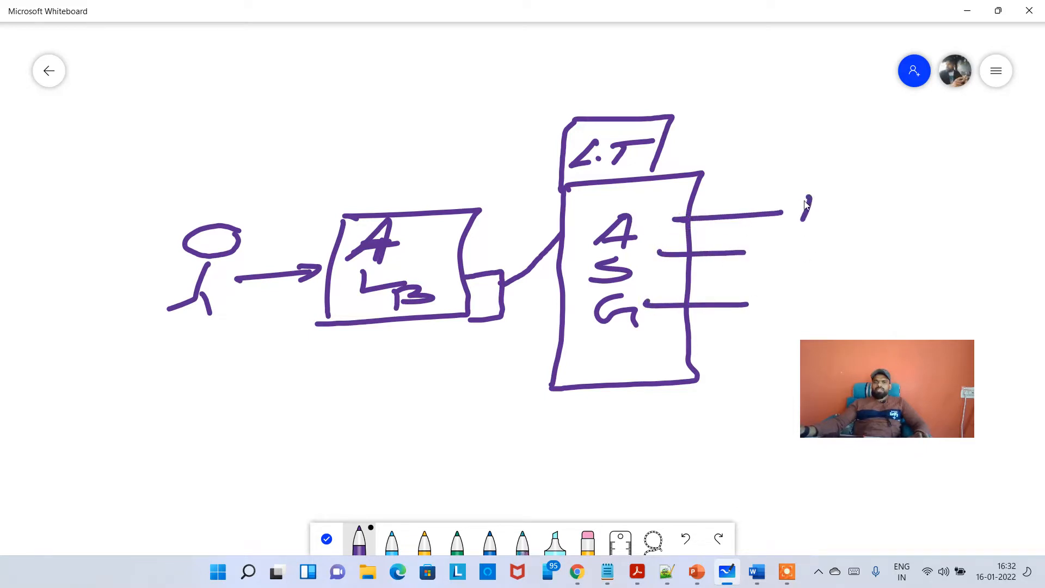
drag(805, 204, 796, 219)
mouse_move(747, 262)
mouse_down()
mouse_move(798, 246)
mouse_move(802, 259)
mouse_up()
mouse_move(813, 246)
mouse_down()
mouse_move(812, 261)
mouse_move(853, 256)
mouse_up()
click(811, 243)
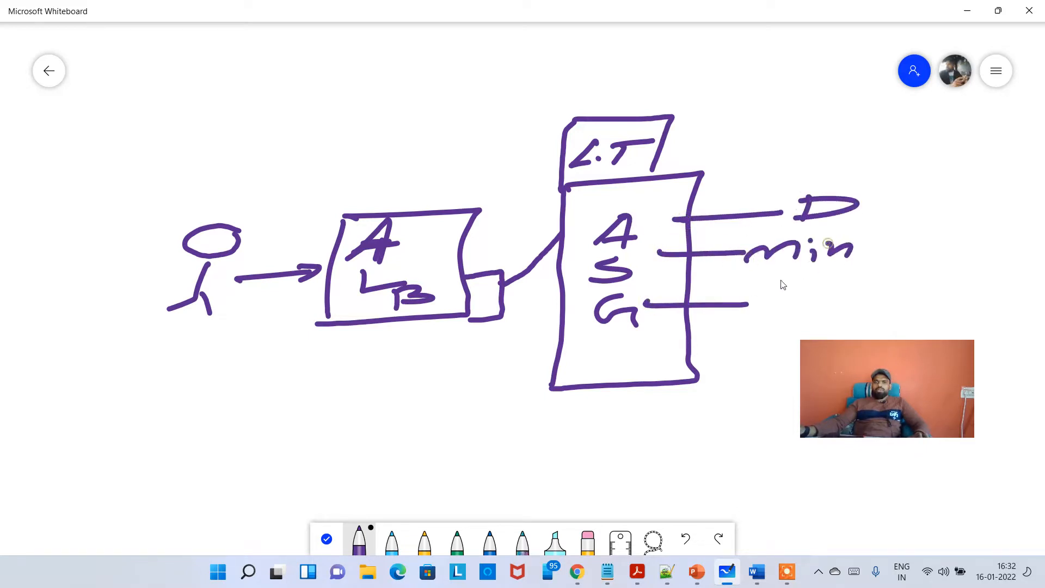
mouse_move(762, 301)
mouse_down()
mouse_move(792, 290)
mouse_move(865, 300)
mouse_up()
drag(864, 289, 845, 305)
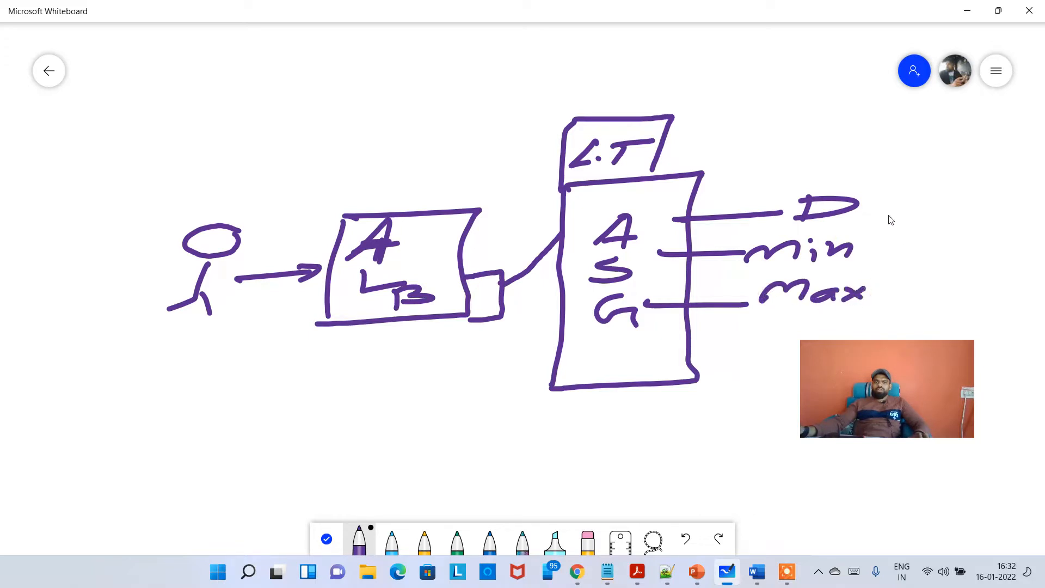
drag(865, 217, 992, 217)
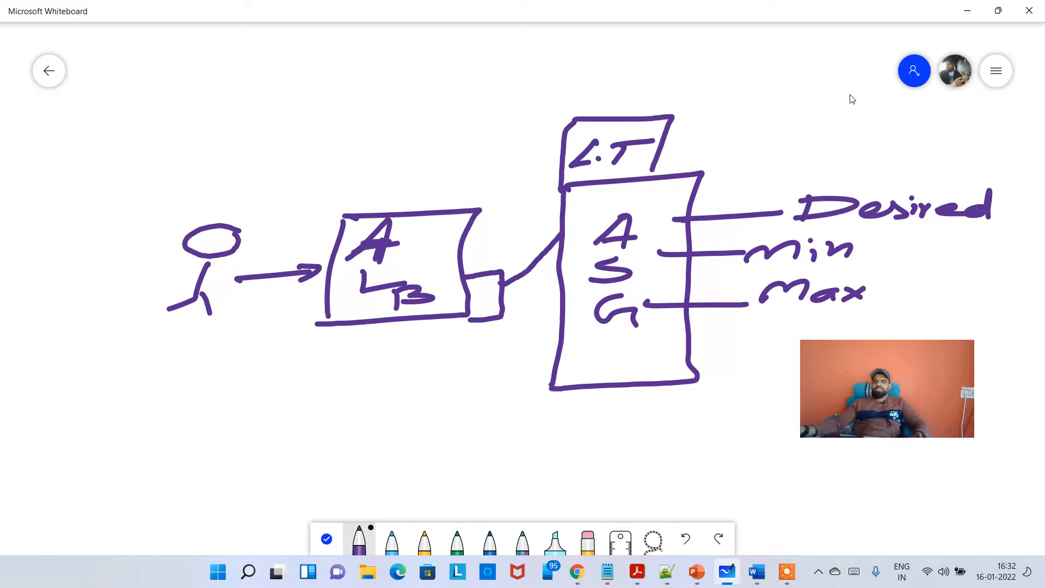
mouse_move(853, 93)
mouse_down()
mouse_move(531, 70)
mouse_move(92, 196)
mouse_move(361, 367)
mouse_move(795, 357)
mouse_move(1042, 260)
mouse_move(844, 136)
mouse_move(856, 106)
mouse_up()
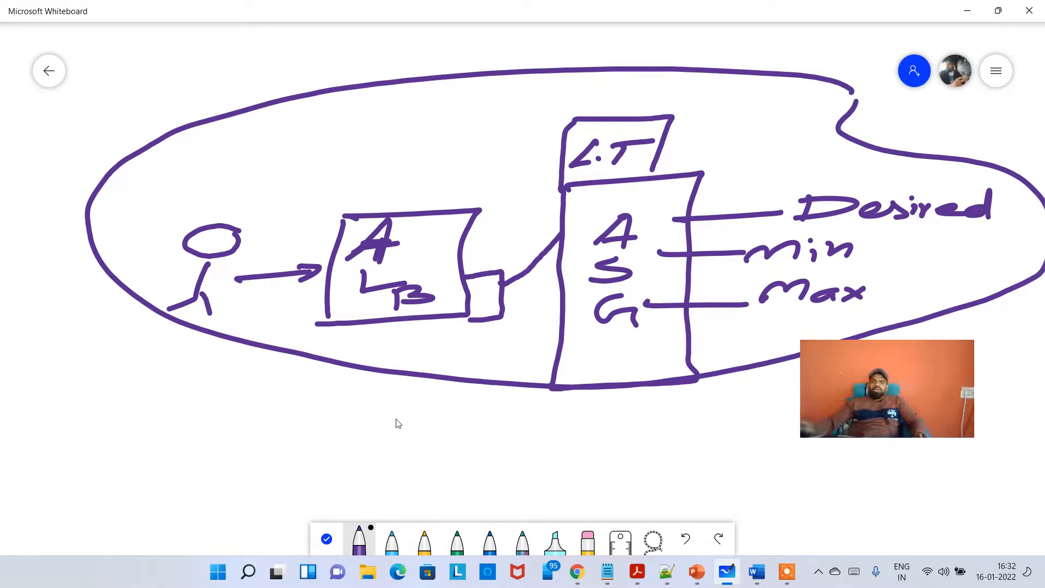
- Write "L.T", "or" and "L.C" beneath one another in the free space below the diagram
click(326, 539)
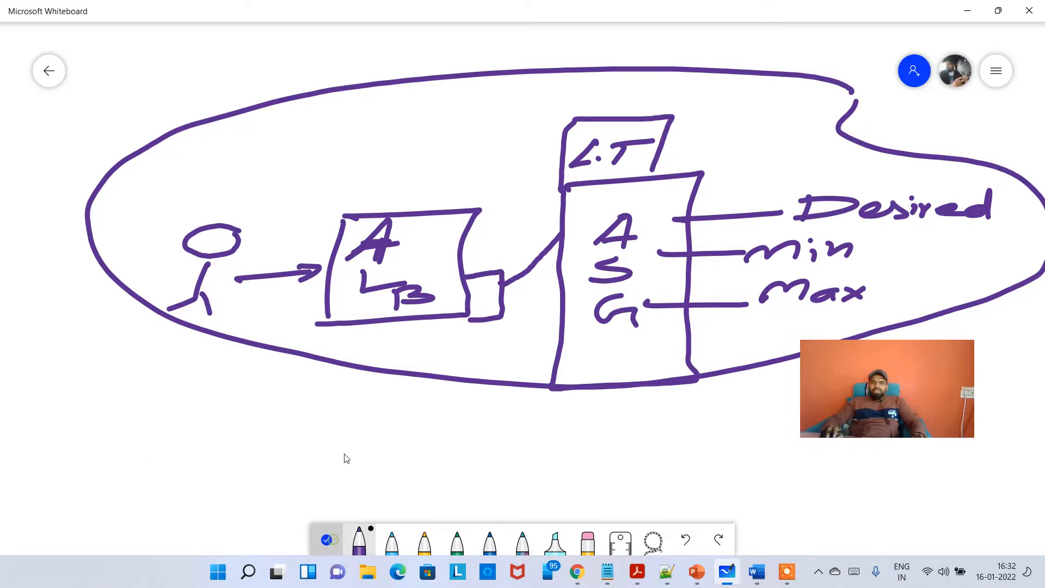
scroll(348, 454, down, 5)
drag(350, 451, 238, 306)
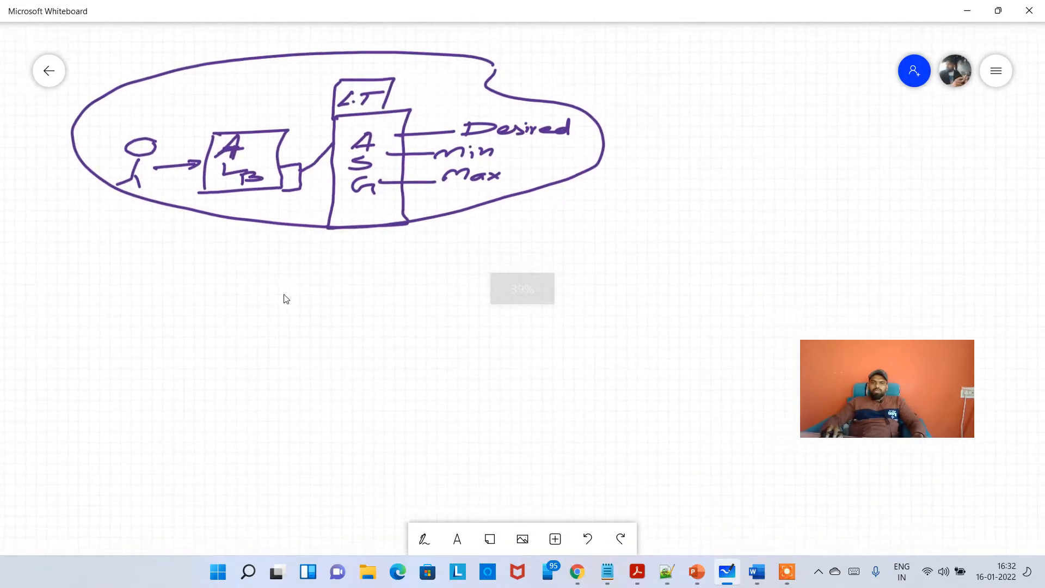
click(425, 540)
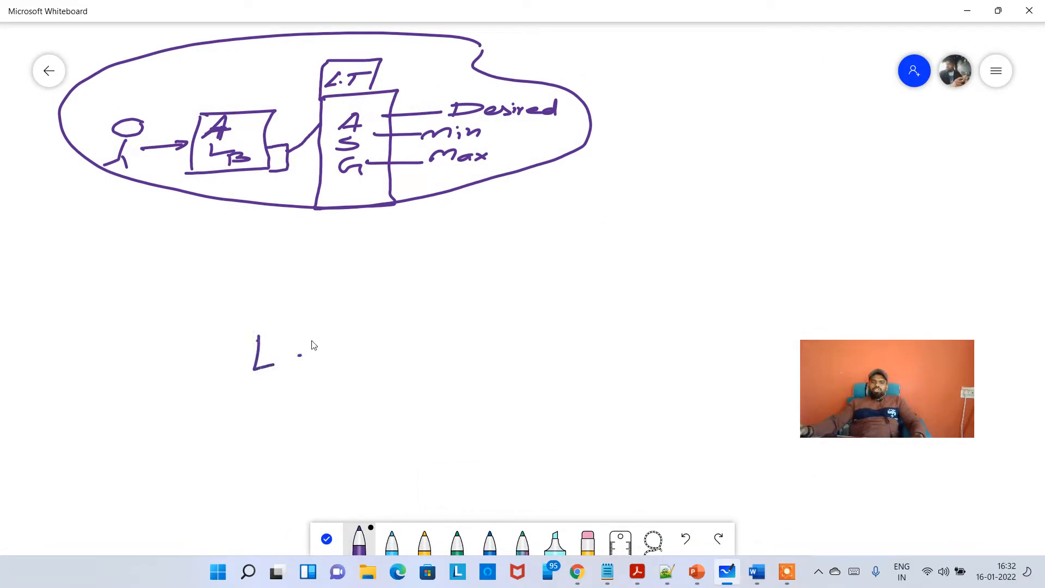
drag(313, 339, 311, 364)
drag(301, 339, 352, 328)
drag(301, 389, 300, 390)
drag(312, 390, 317, 403)
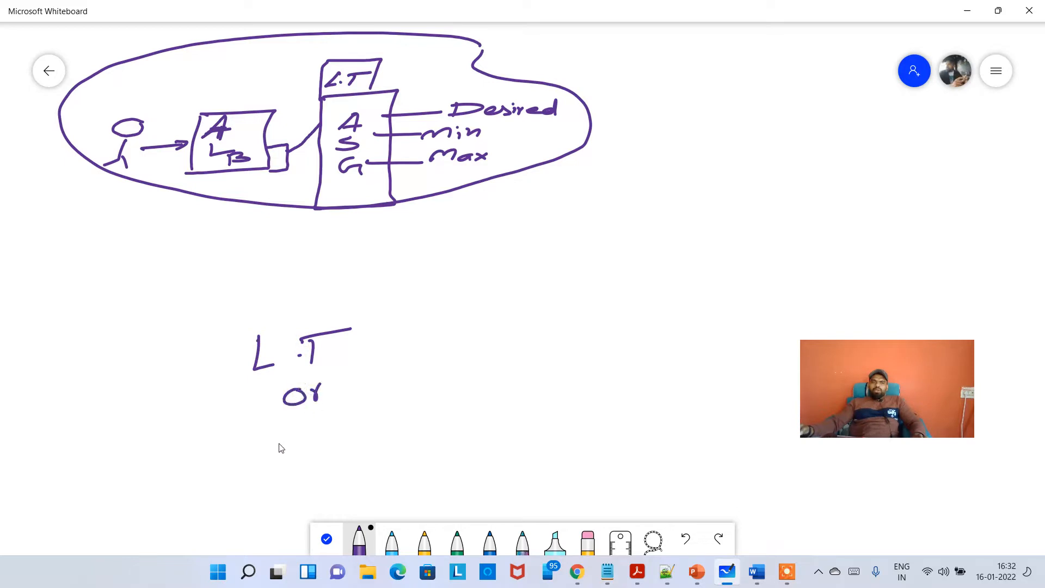
click(308, 457)
mouse_move(344, 438)
mouse_down()
mouse_move(320, 455)
mouse_move(357, 454)
mouse_up()
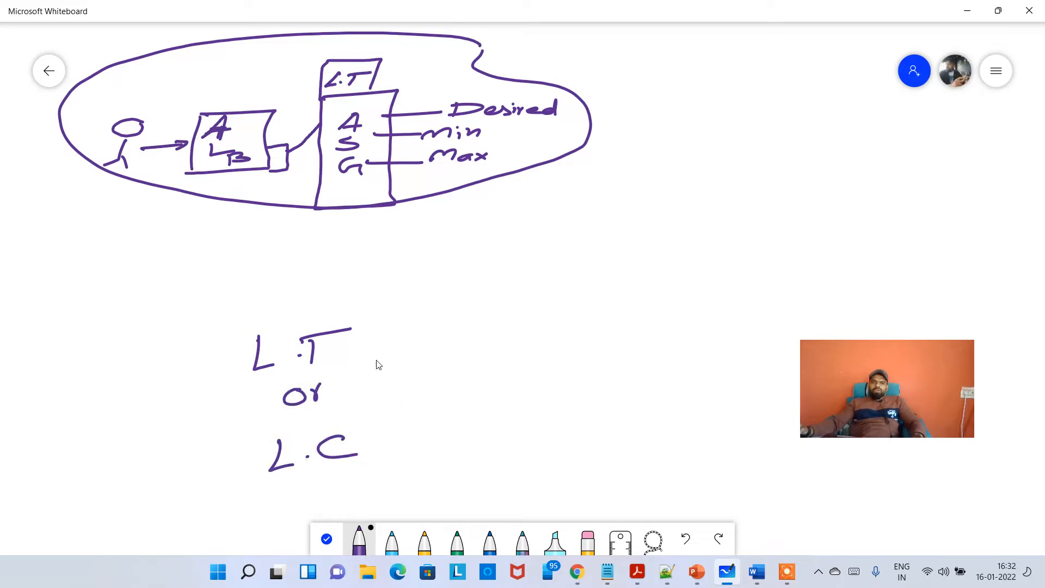
- Draw converging lines from "L.T" and "L.C" to a new label "ASG" and circle that label
mouse_move(387, 347)
mouse_down()
mouse_move(495, 388)
mouse_move(400, 428)
mouse_up()
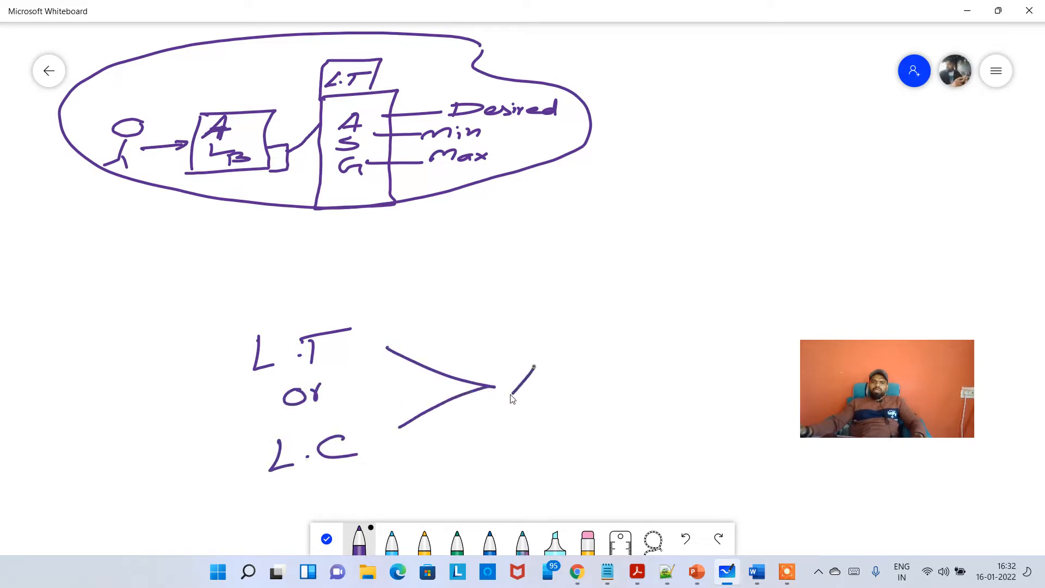
drag(620, 372, 638, 391)
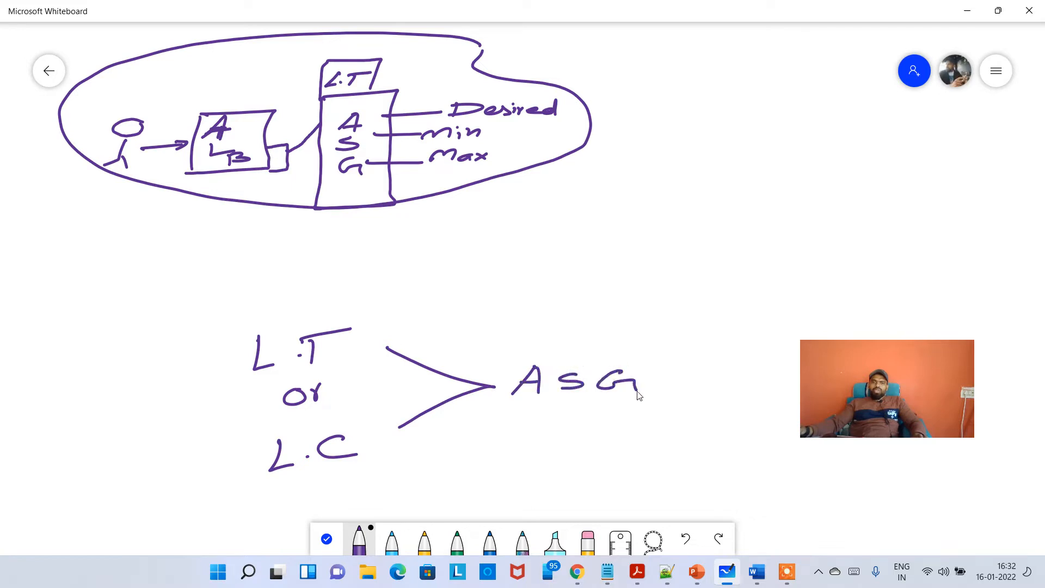
mouse_move(660, 348)
mouse_down()
mouse_move(519, 381)
mouse_move(692, 368)
mouse_up()
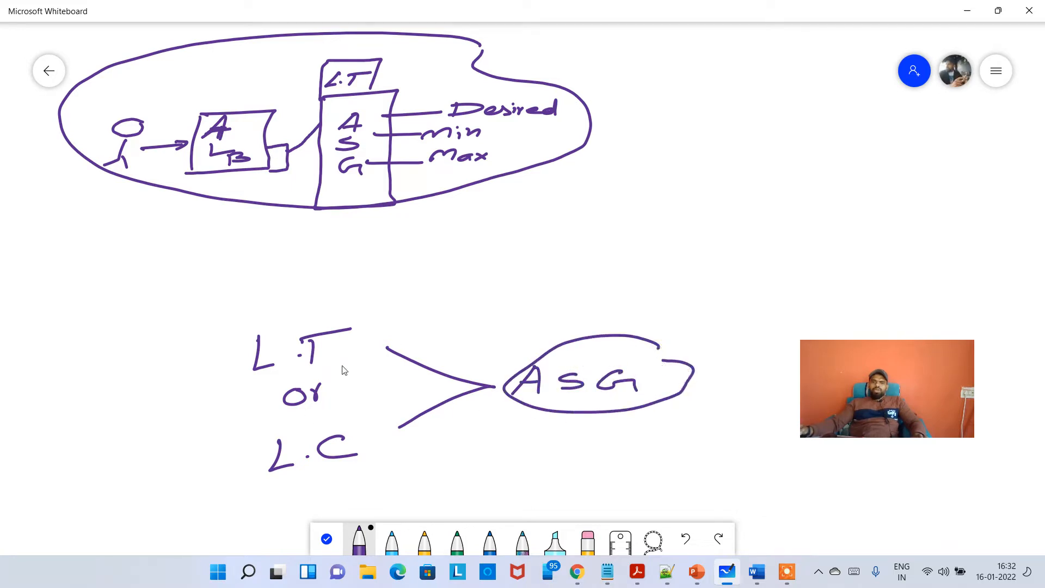
- Circle "L.T" and "L.C", linking "L.T" by a line to the word "New" and "L.C" by an arrow to "Legacy"
mouse_move(386, 321)
mouse_down()
mouse_move(221, 345)
mouse_move(493, 328)
mouse_move(518, 298)
mouse_move(536, 313)
mouse_move(584, 298)
mouse_up()
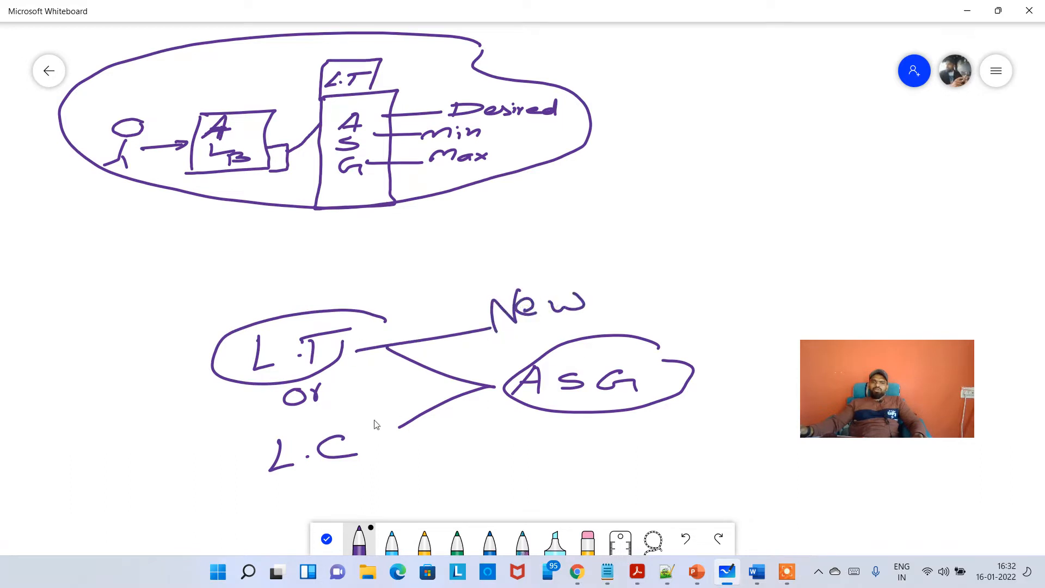
mouse_move(372, 420)
mouse_down()
mouse_move(316, 427)
mouse_move(380, 469)
mouse_move(493, 477)
mouse_move(484, 485)
mouse_up()
mouse_move(542, 456)
mouse_down()
mouse_move(539, 483)
mouse_move(599, 474)
mouse_move(599, 493)
mouse_up()
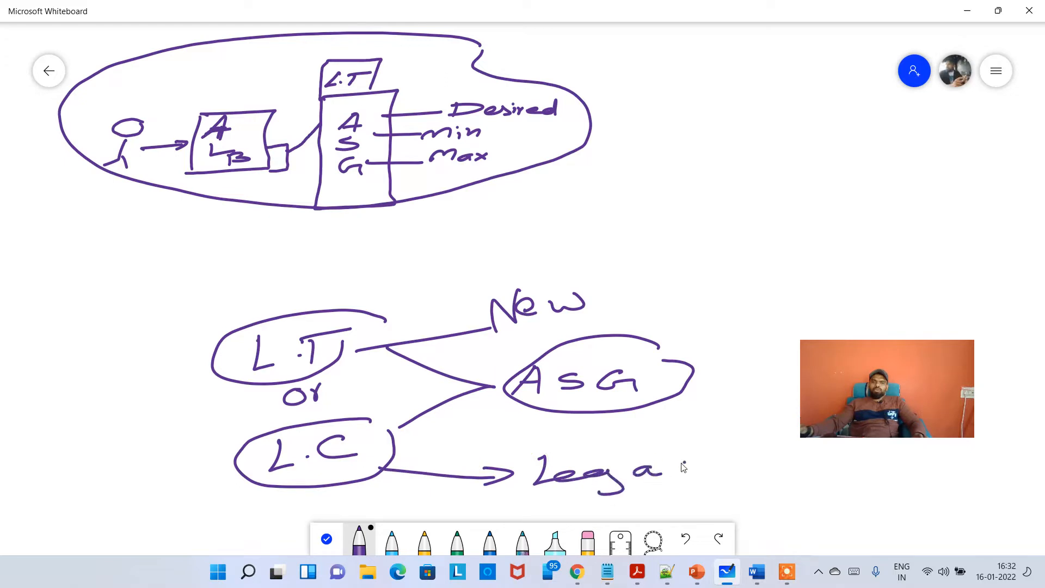
drag(678, 468, 676, 477)
drag(693, 464, 690, 498)
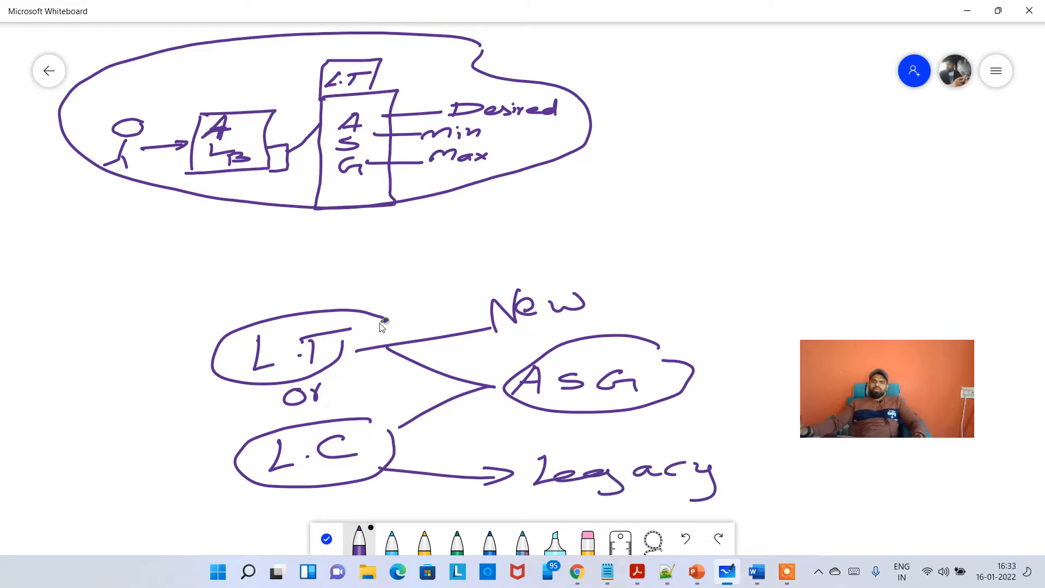
drag(385, 321, 350, 337)
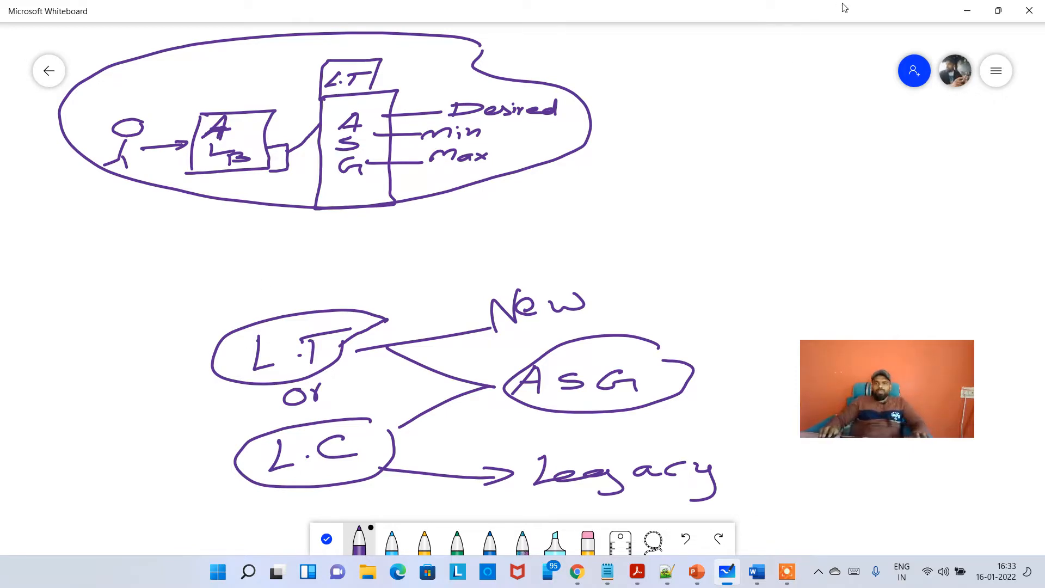
- Switch to the AWS EC2 console and start creating an Application Load Balancer
click(958, 14)
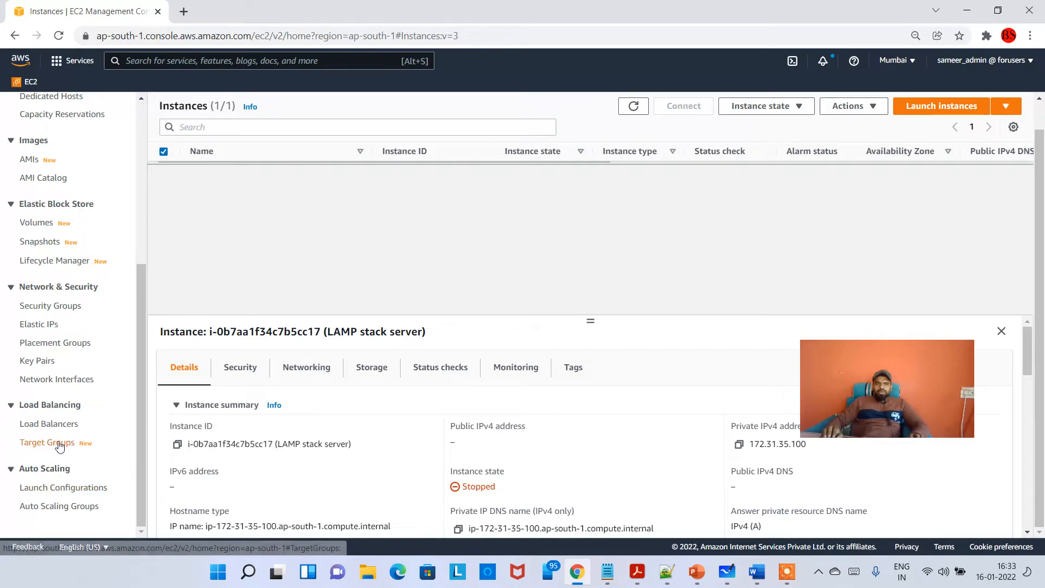
click(54, 425)
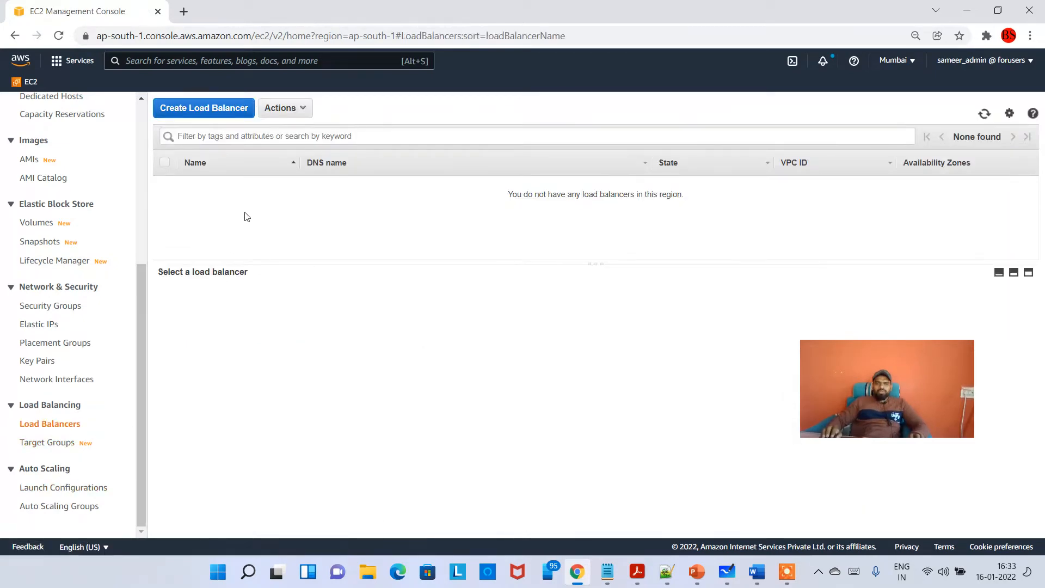
click(223, 108)
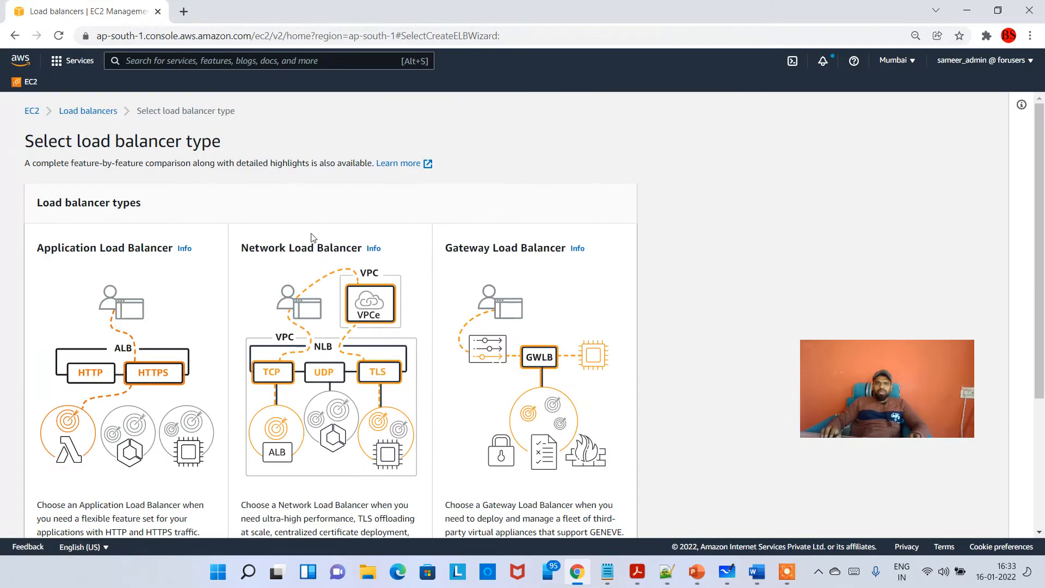
scroll(98, 305, down, 2)
scroll(71, 243, up, 2)
drag(51, 248, 194, 254)
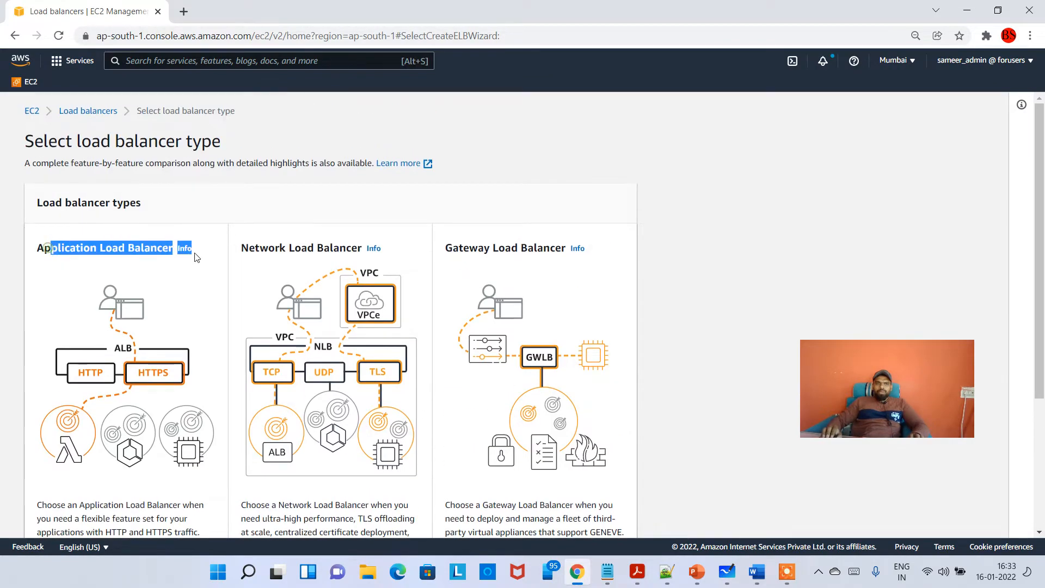
scroll(199, 327, down, 3)
scroll(203, 380, down, 2)
click(63, 424)
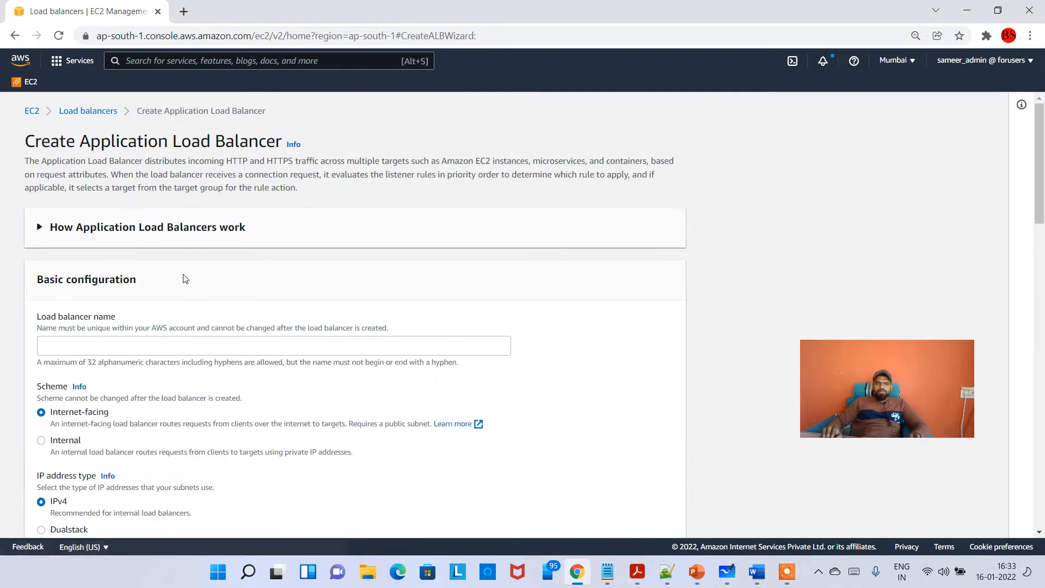
- Name the load balancer MyAppLB
scroll(186, 326, down, 1)
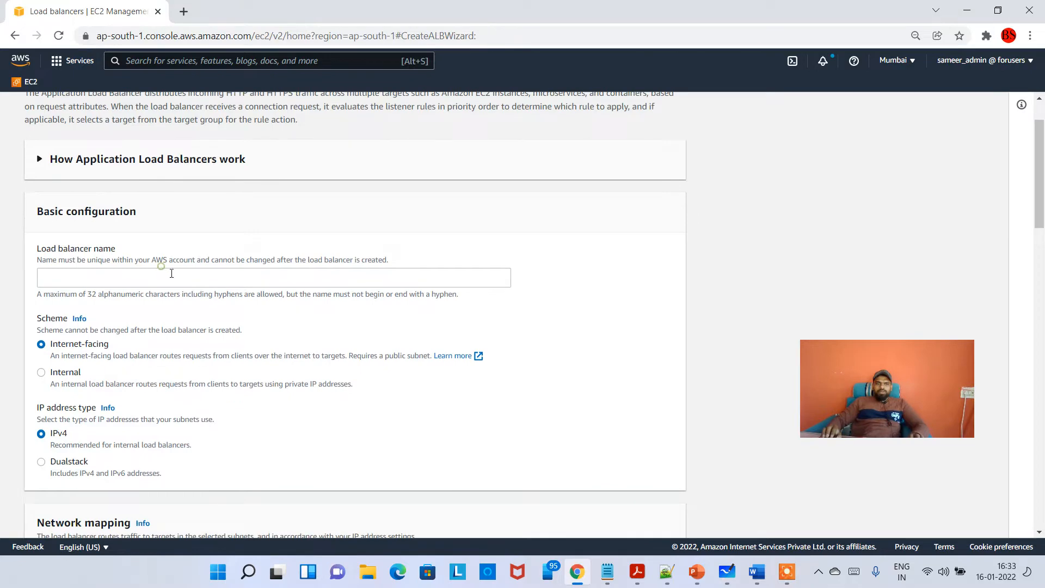
click(171, 273)
text(MyAp)
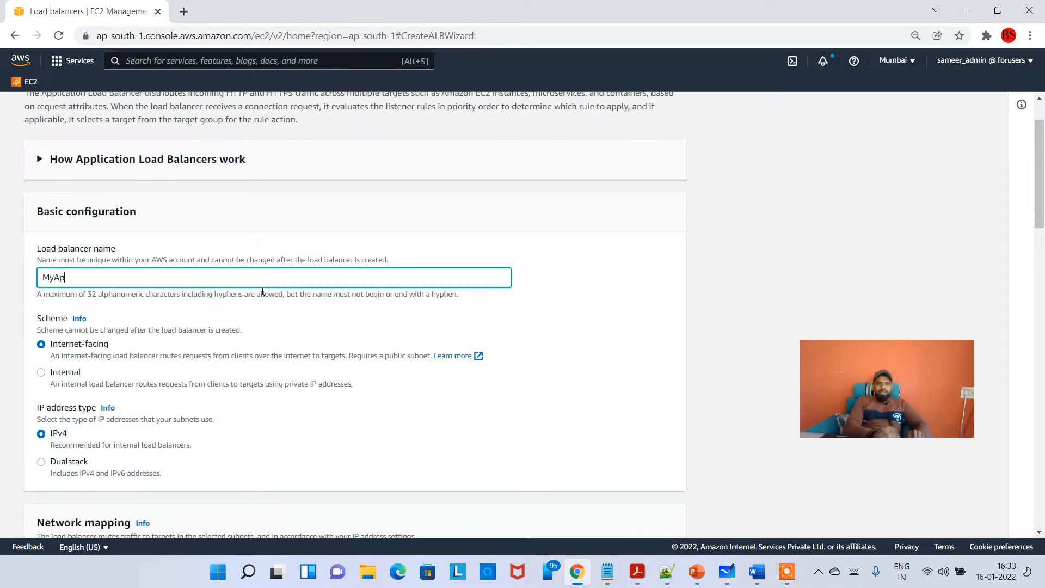
text(p)
key(Caps_Lock)
text(LB)
key(Caps_Lock)
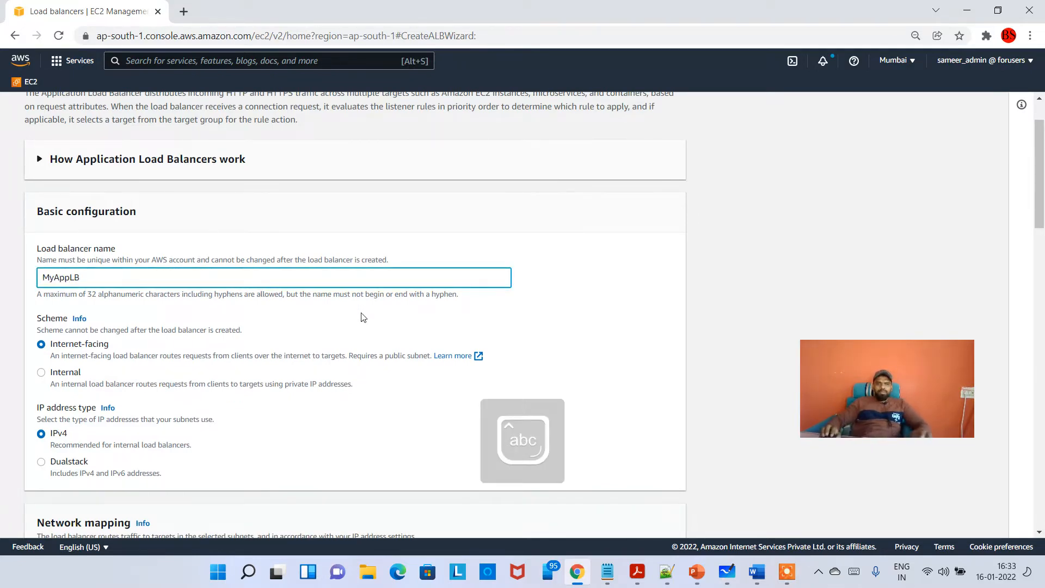
- Examine the load balancer's preselected scheme and IP address type options
key(ctrl+plus)
key(ctrl+plus)
key(ctrl+plus)
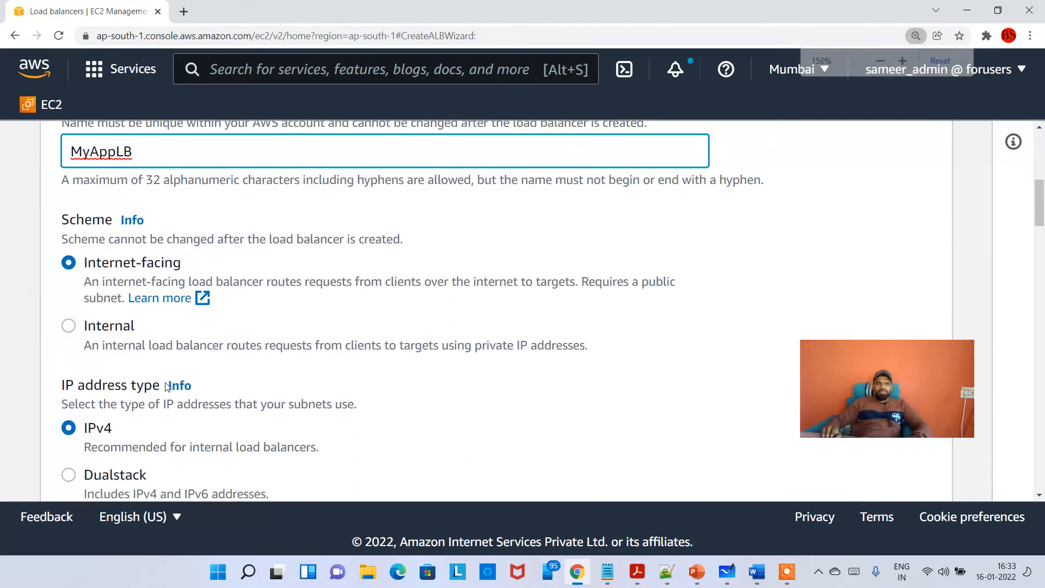
scroll(163, 370, down, 1)
drag(125, 207, 182, 206)
scroll(173, 388, down, 2)
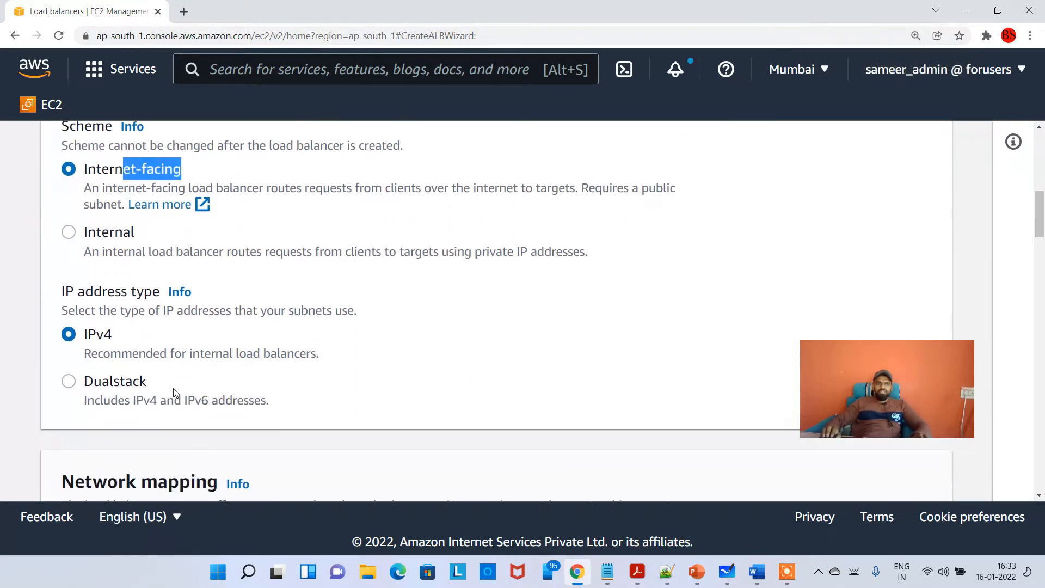
drag(116, 241, 94, 242)
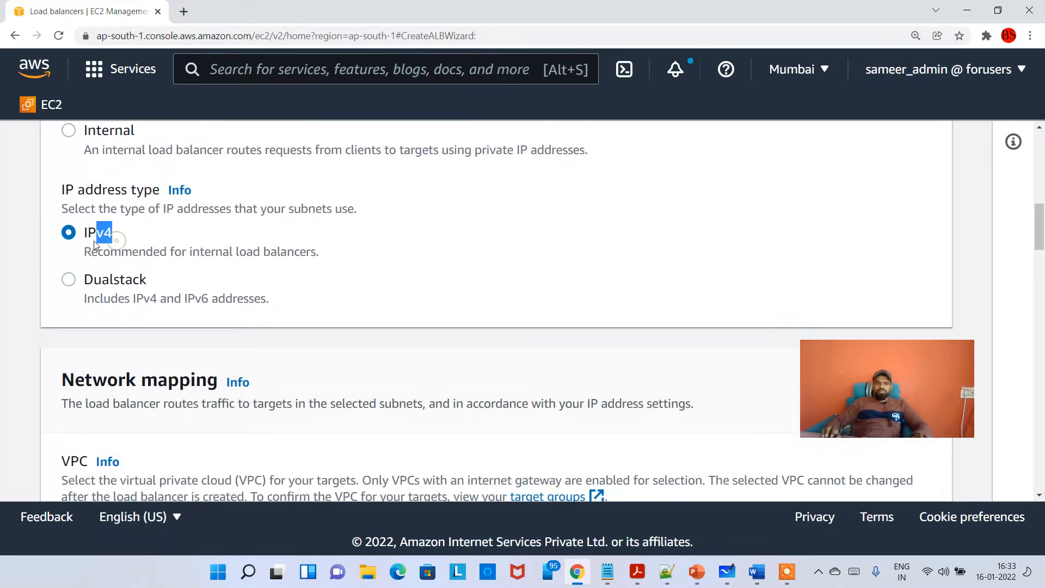
- Map the load balancer to the availability zones ap-south-1a, ap-south-1b and ap-south-1c
scroll(184, 331, down, 7)
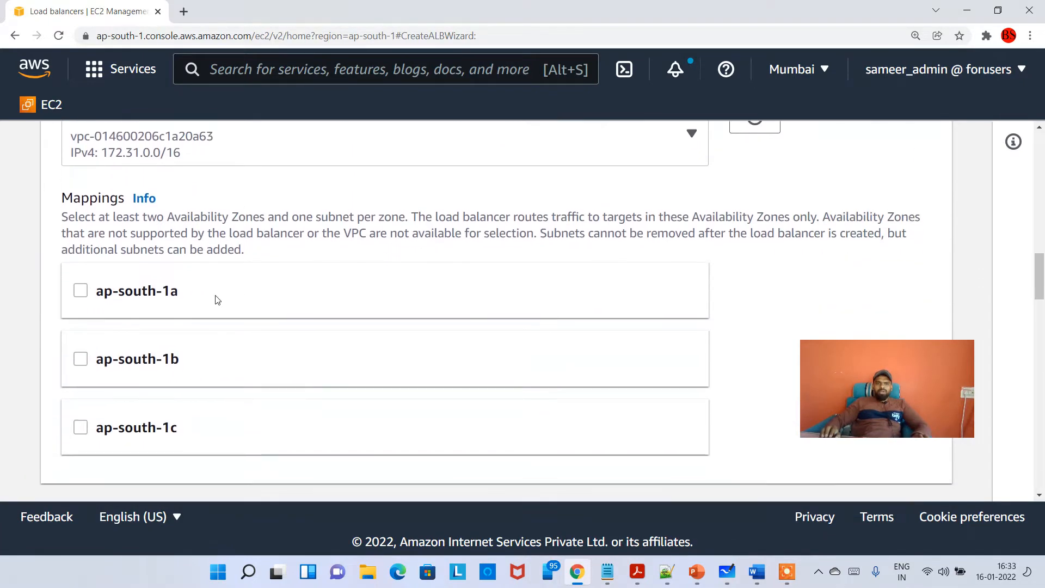
click(80, 291)
scroll(116, 424, down, 3)
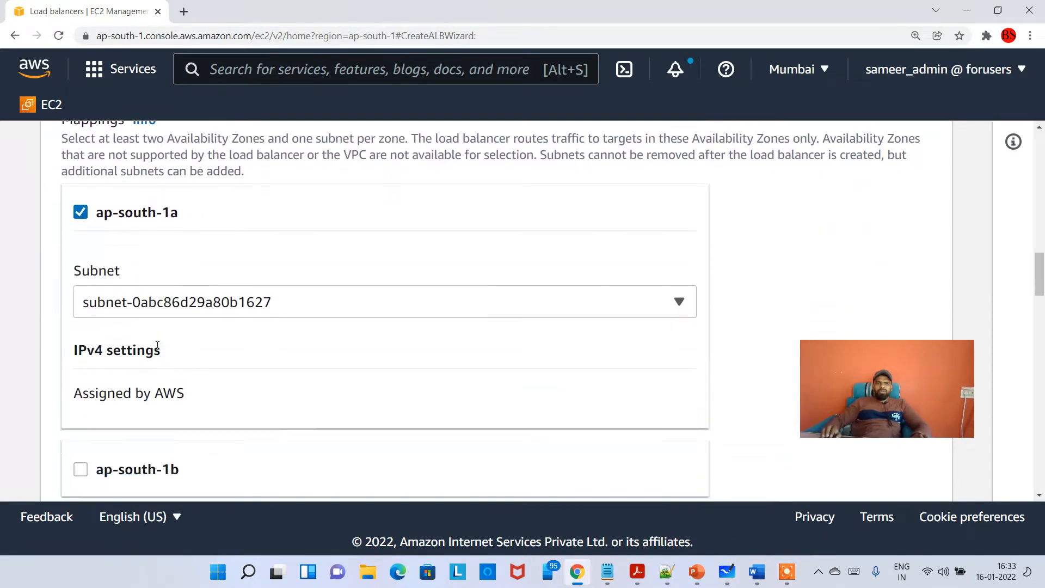
click(81, 412)
scroll(103, 430, down, 5)
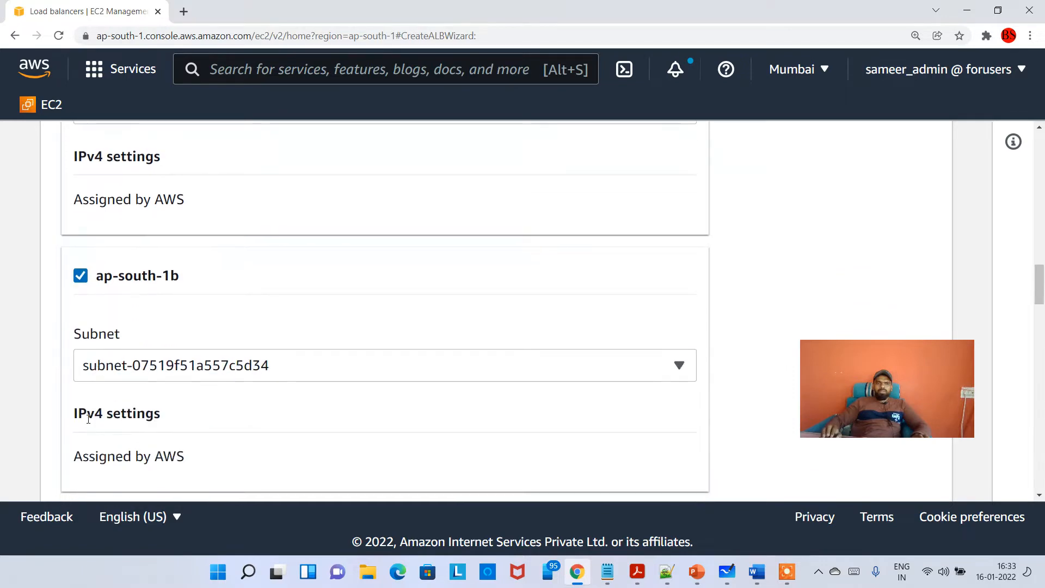
click(96, 397)
- Replace the load balancer's default security group with MyAppSecurityGroup
scroll(191, 406, down, 10)
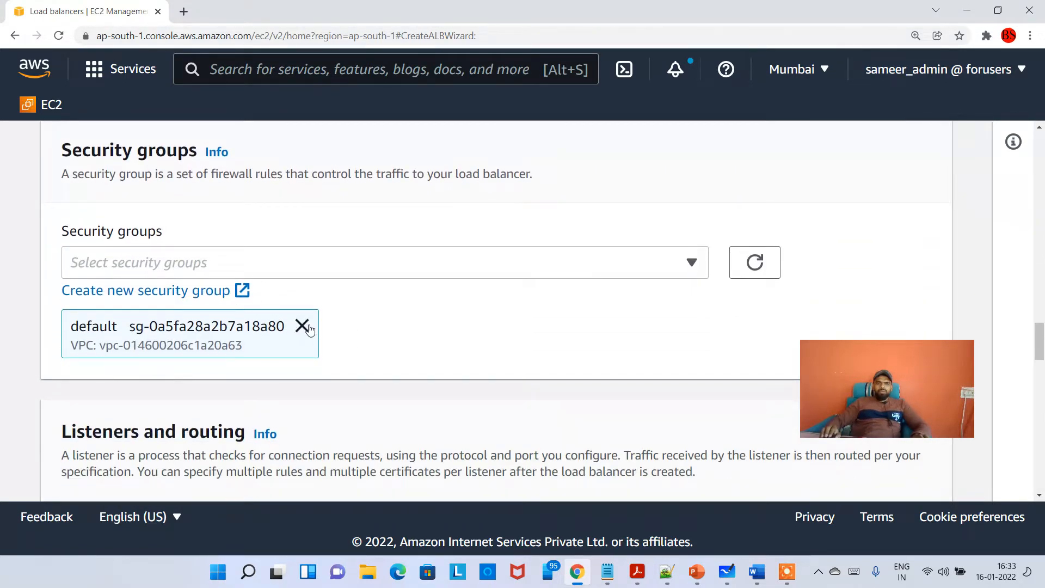
click(303, 326)
click(256, 267)
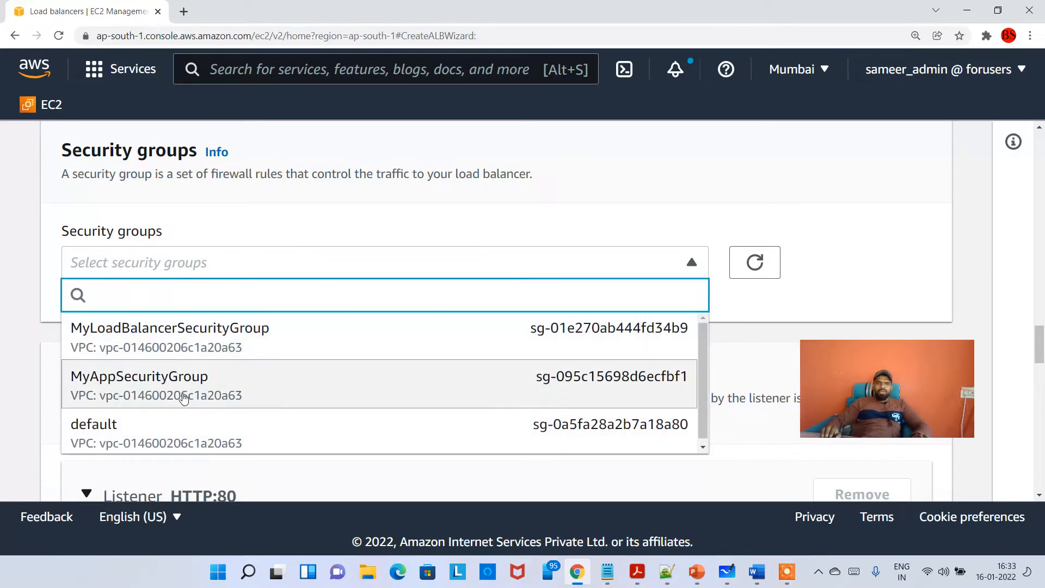
click(184, 400)
- Start creating a new target group for the default action of the HTTP:80 listener
scroll(348, 341, down, 6)
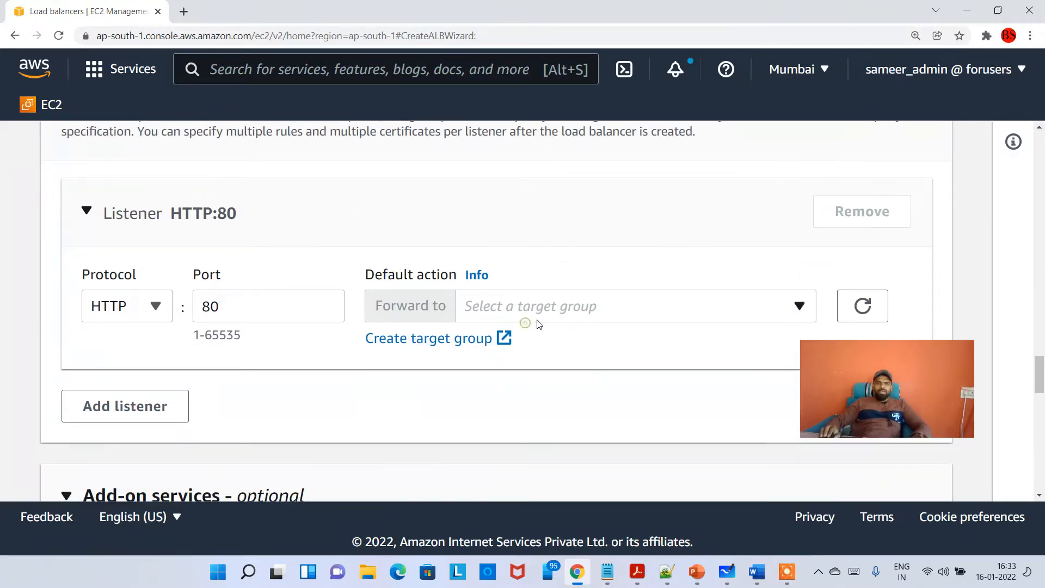
click(542, 318)
click(551, 317)
click(425, 343)
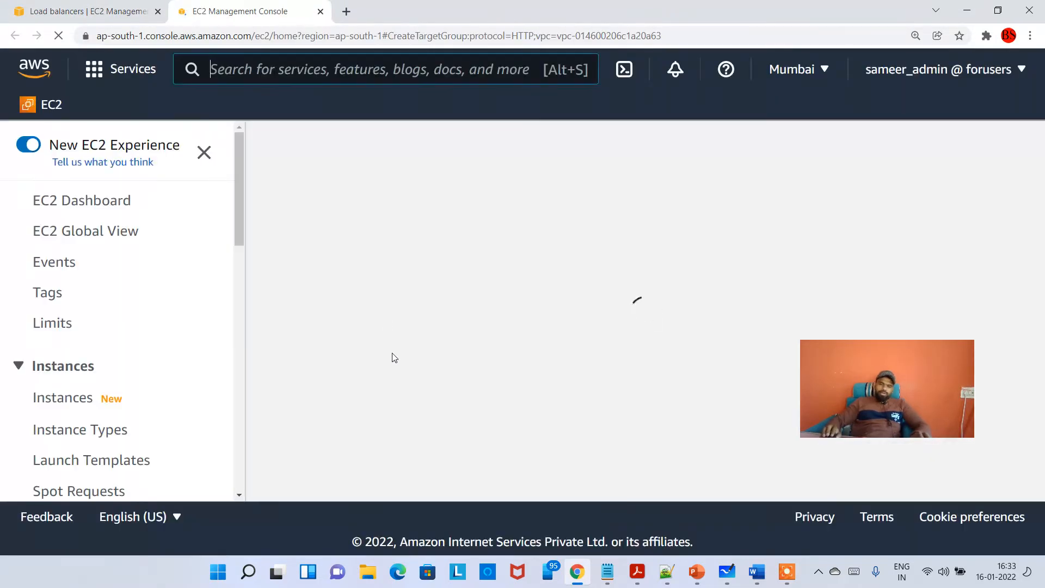
scroll(518, 243, down, 3)
key(ctrl+plus)
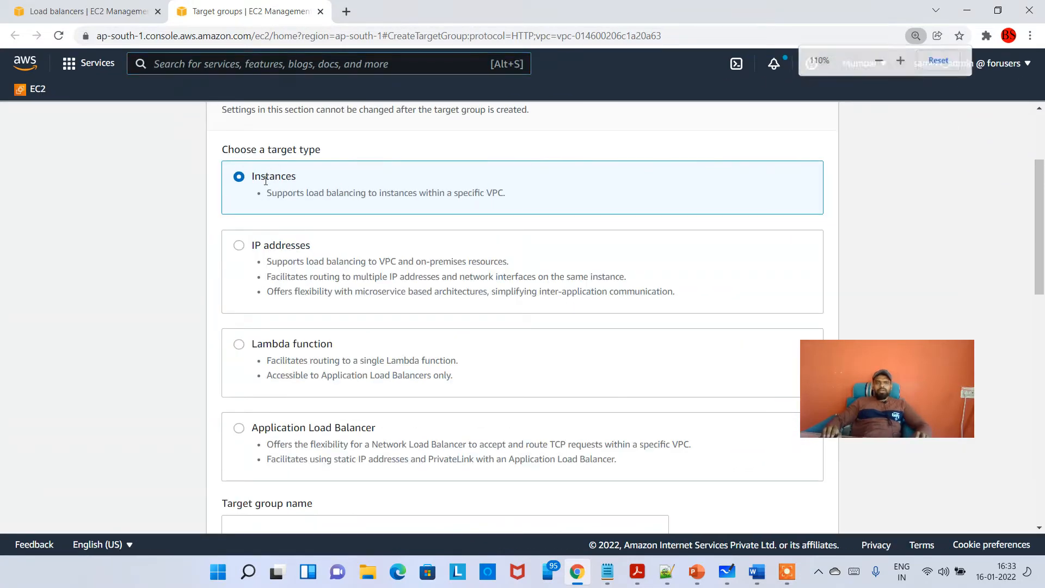
- Keep Instances as the target type and name the target group MyAppTG
drag(263, 179, 315, 180)
scroll(340, 209, down, 3)
scroll(340, 218, down, 3)
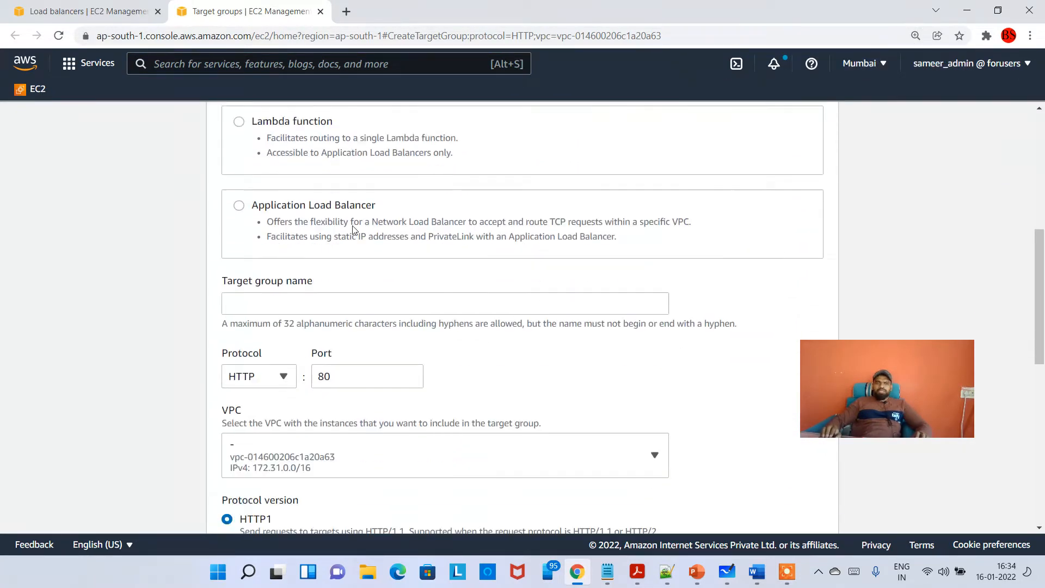
click(334, 252)
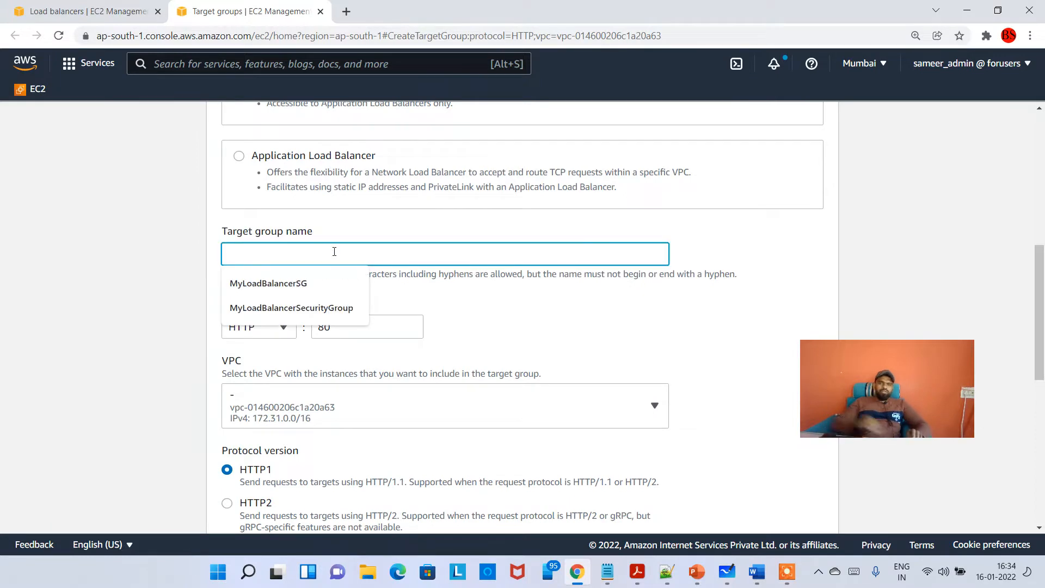
text(My)
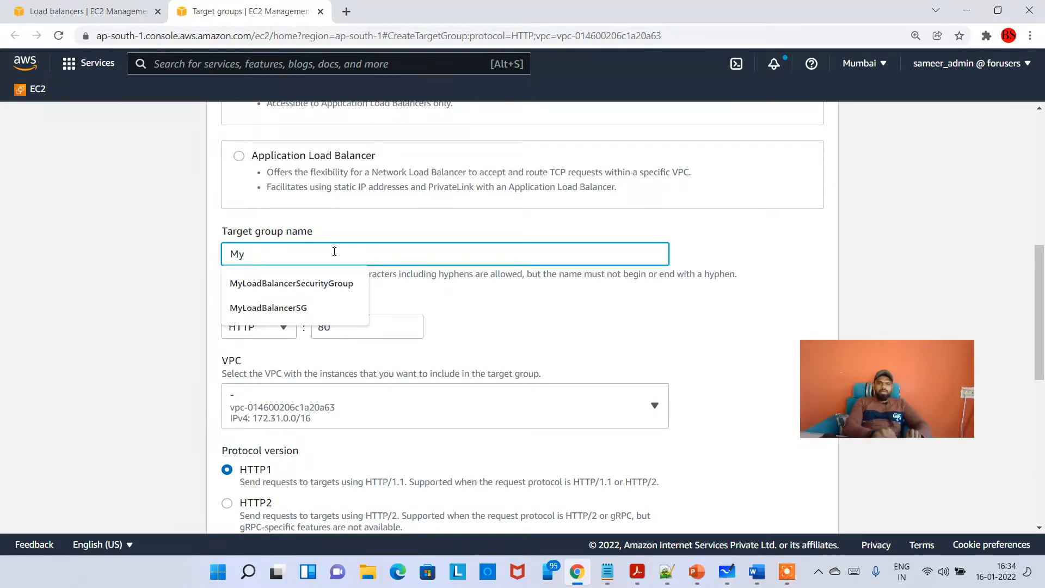
text(AppTG)
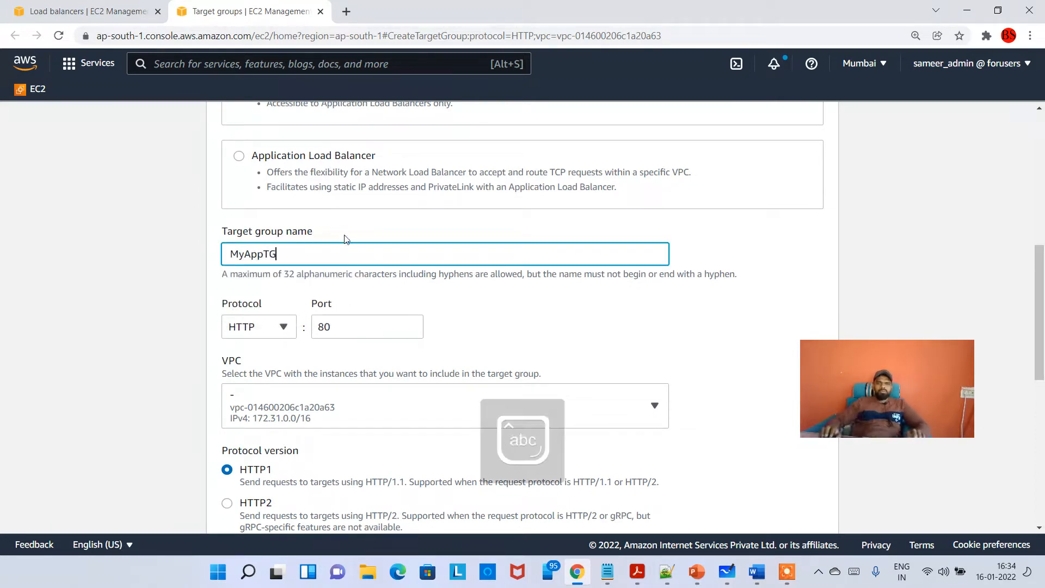
- Keep HTTP on port 80 with HTTP1 for the target group and set its health check interval to 10 seconds
scroll(344, 238, down, 3)
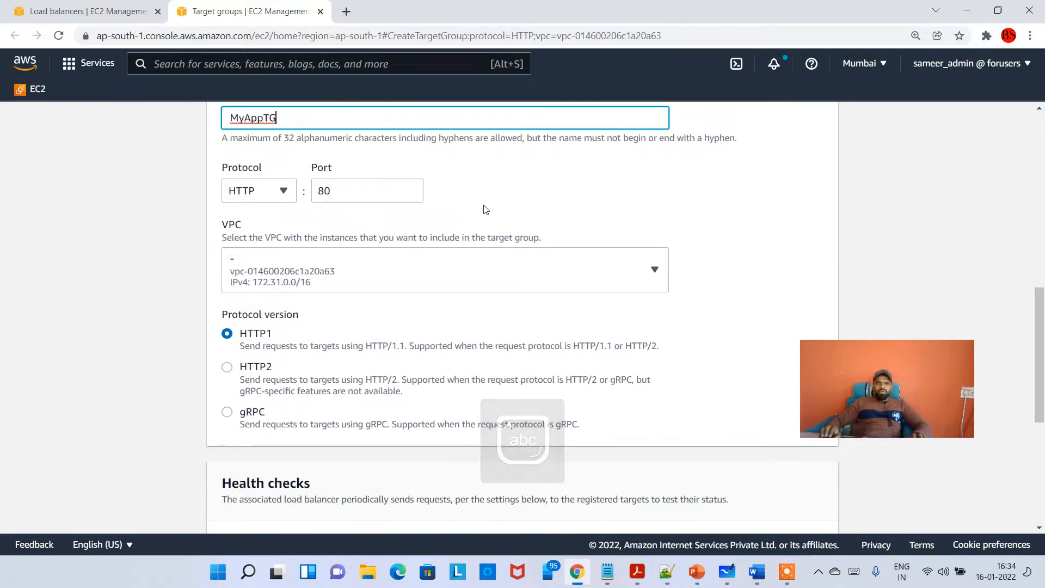
click(531, 209)
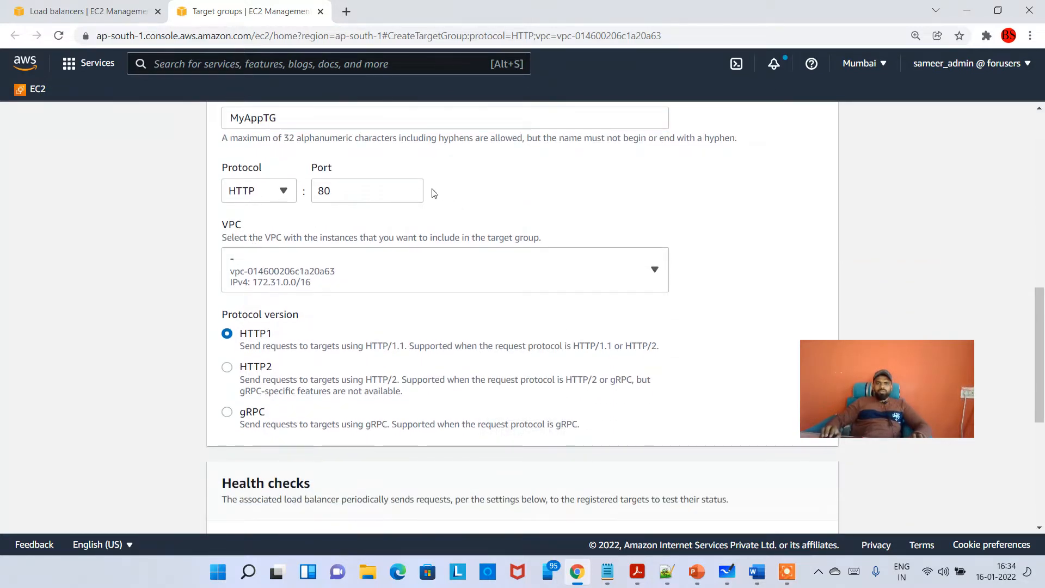
scroll(327, 327, down, 1)
scroll(278, 279, down, 4)
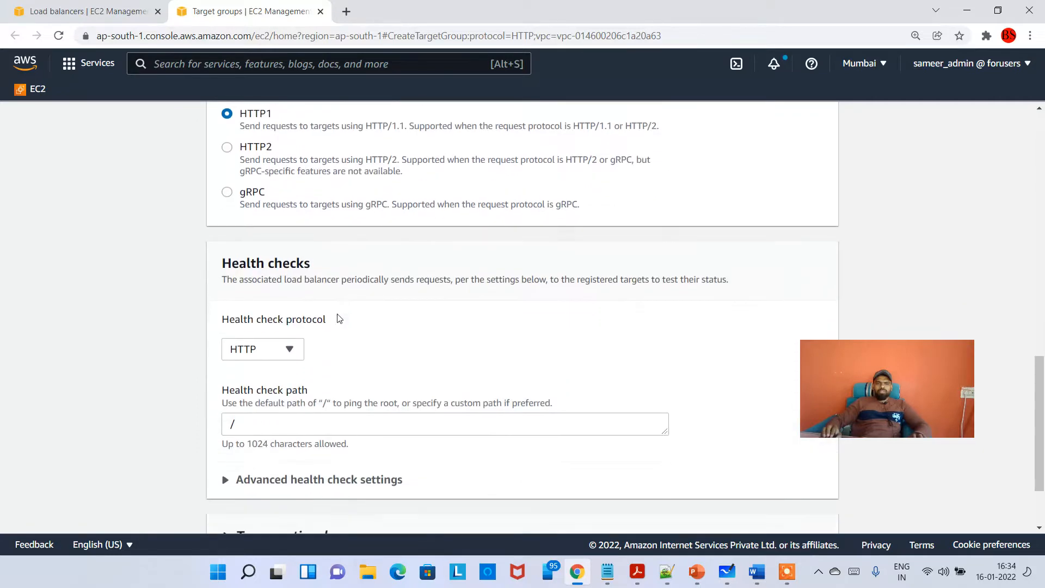
click(353, 384)
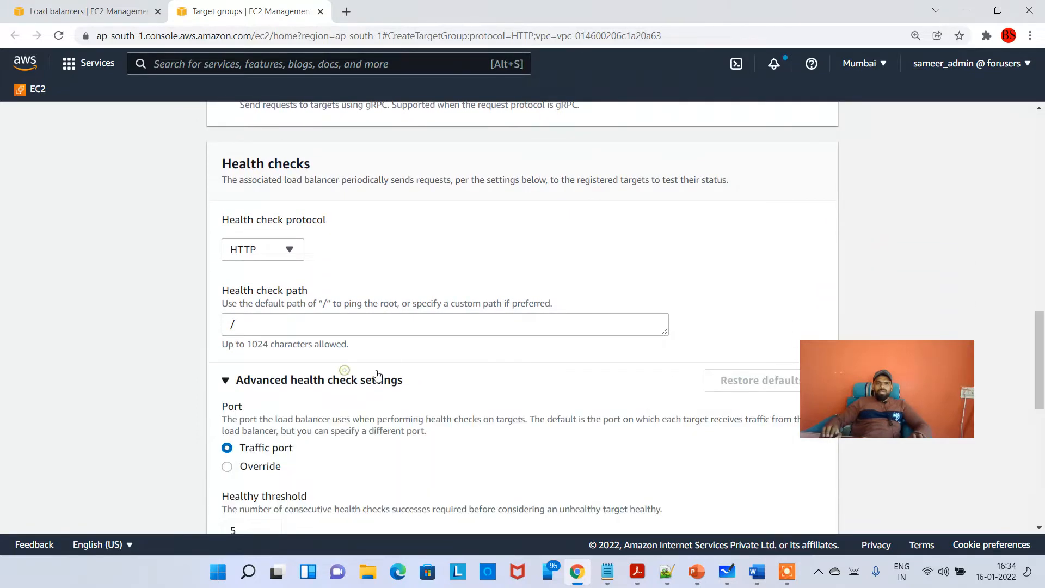
scroll(311, 387, down, 8)
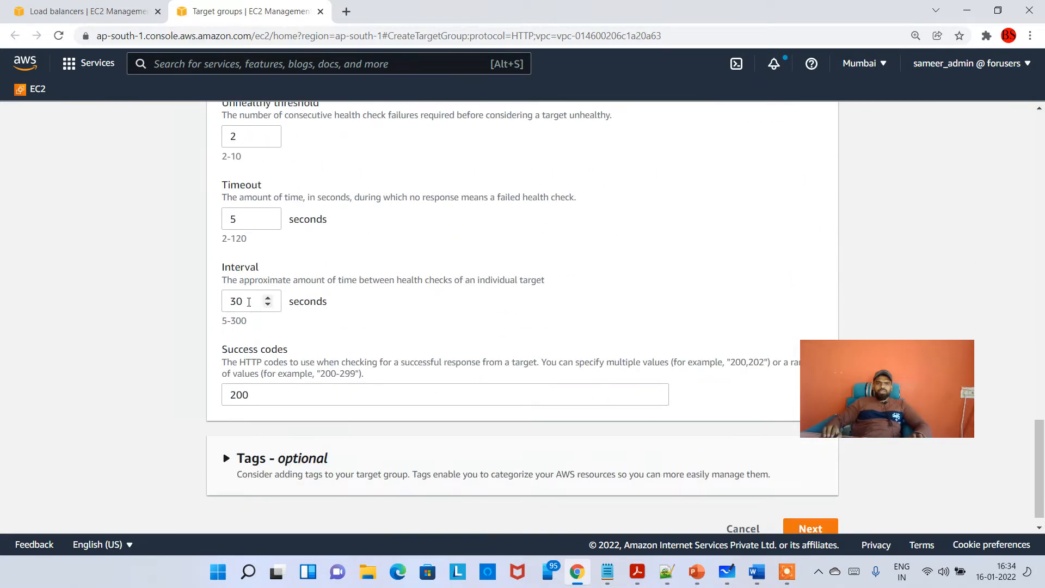
click(249, 303)
key(ctrl+a)
text(10)
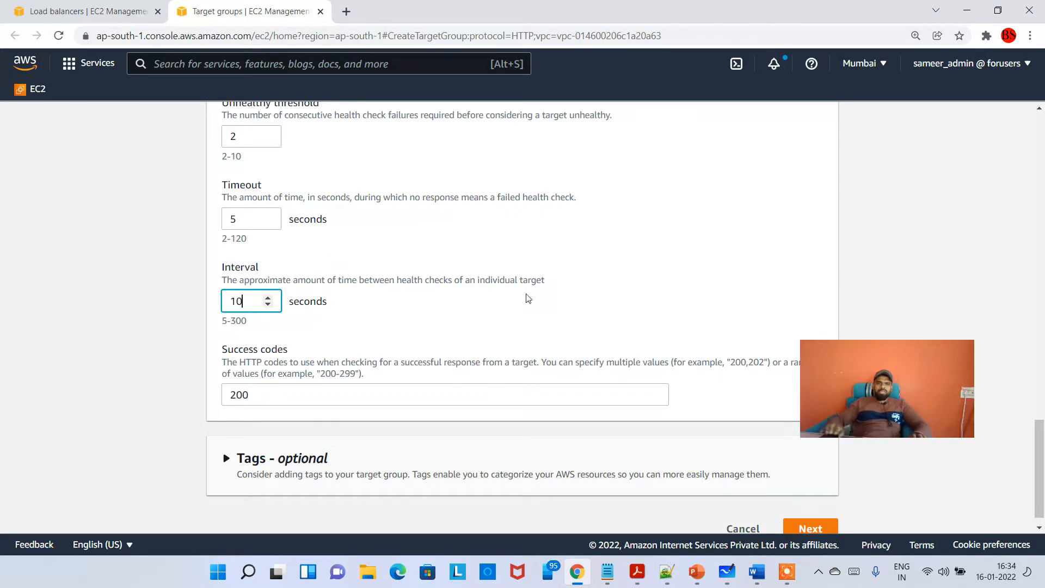
click(501, 299)
scroll(433, 332, down, 1)
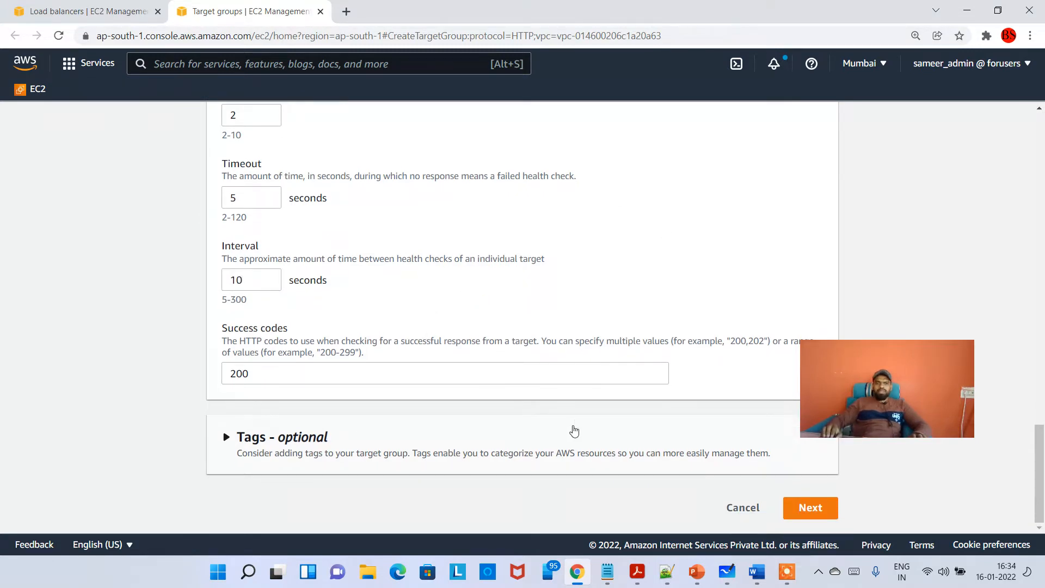
- Proceed to target registration and create the target group without registering any instances
click(811, 507)
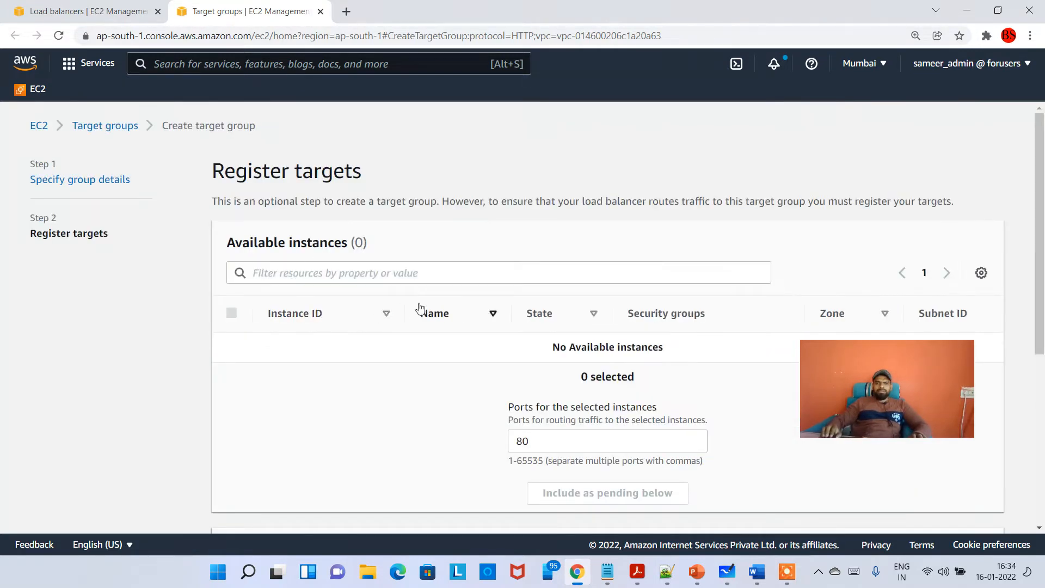
drag(887, 414, 648, 259)
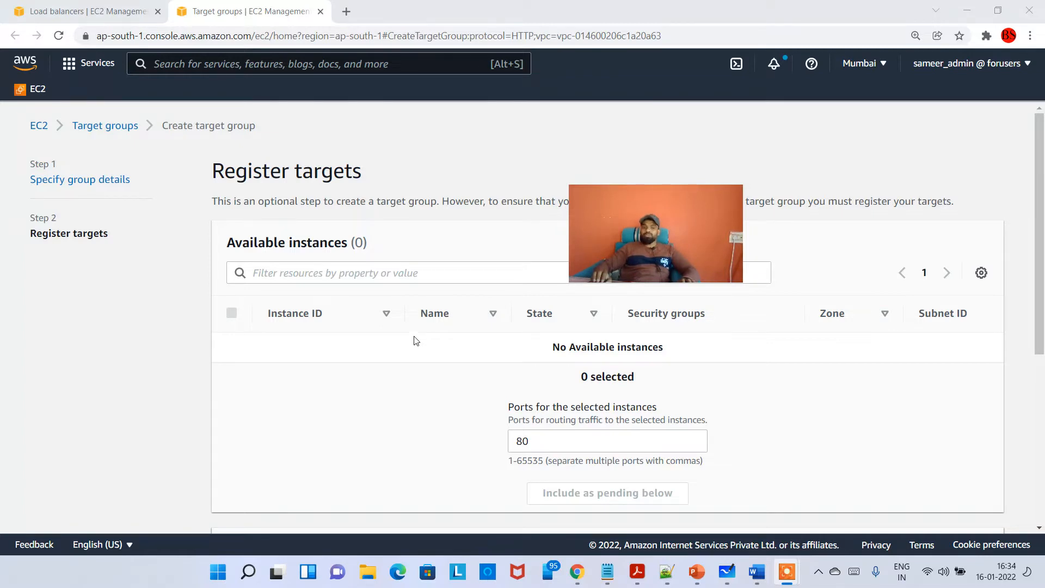
scroll(413, 338, down, 5)
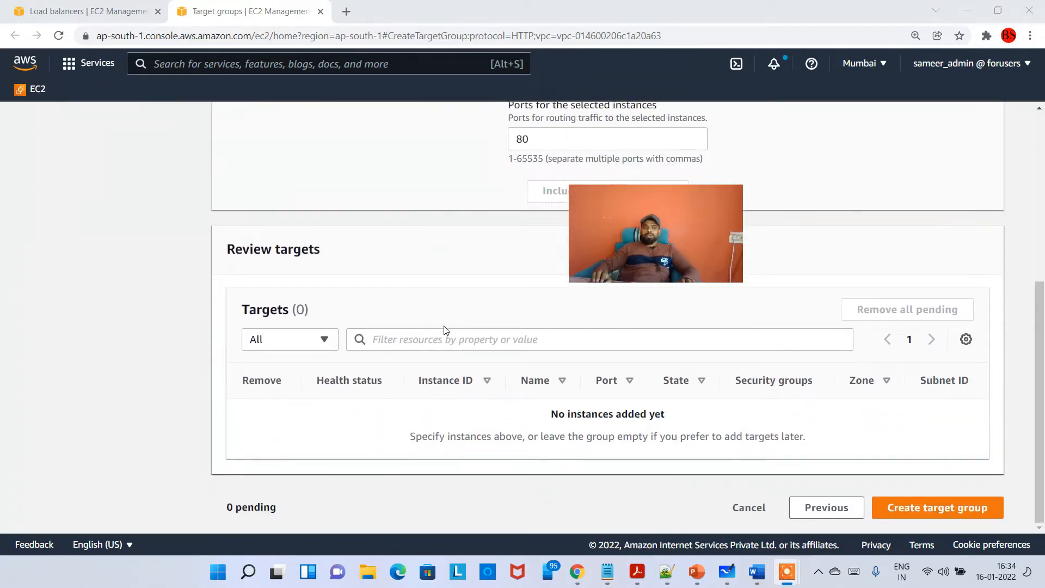
click(961, 509)
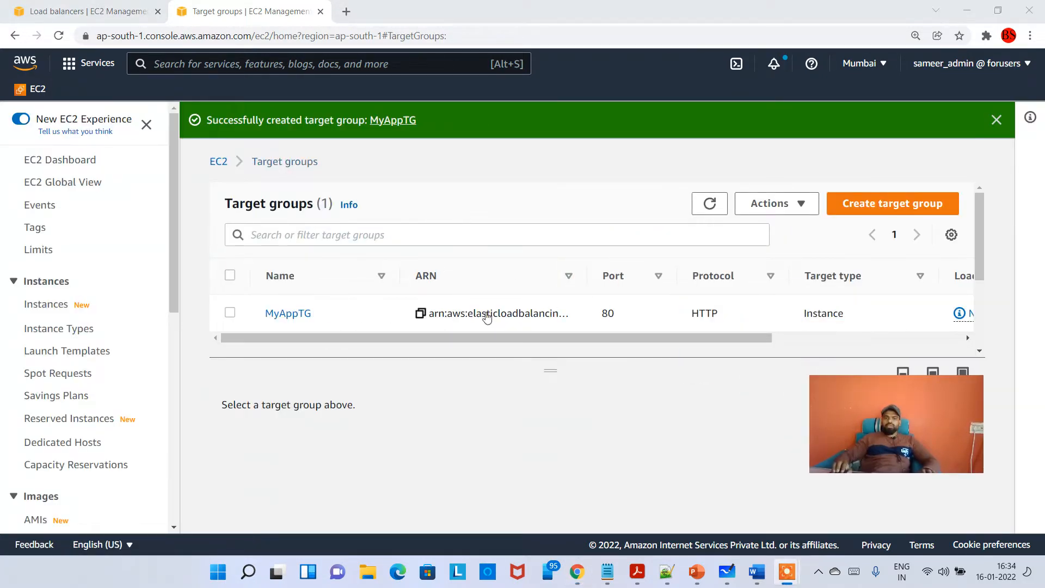
- Open the MyAppTG target group and examine its details and registered targets
click(287, 317)
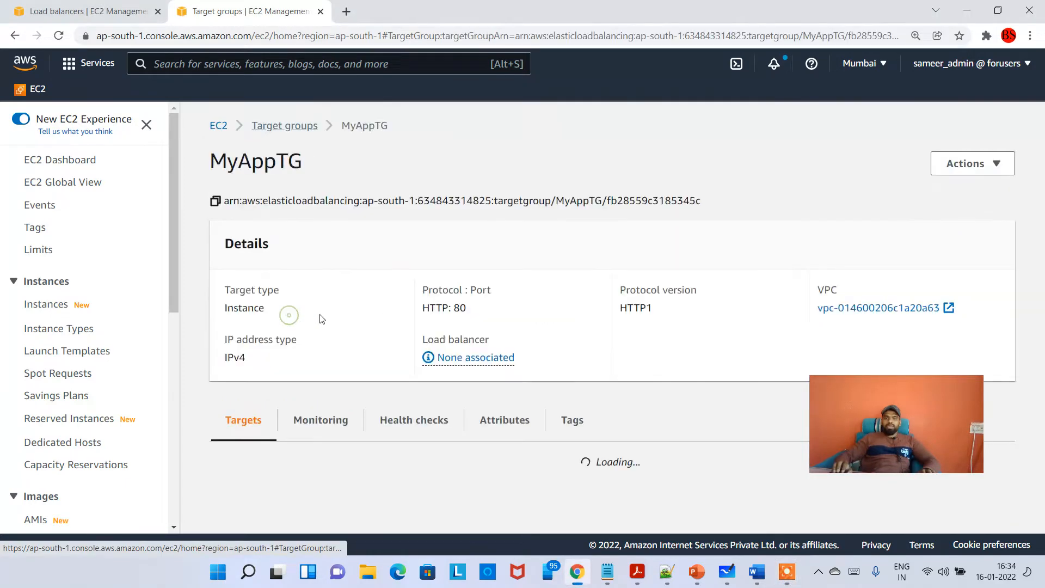
scroll(344, 325, down, 3)
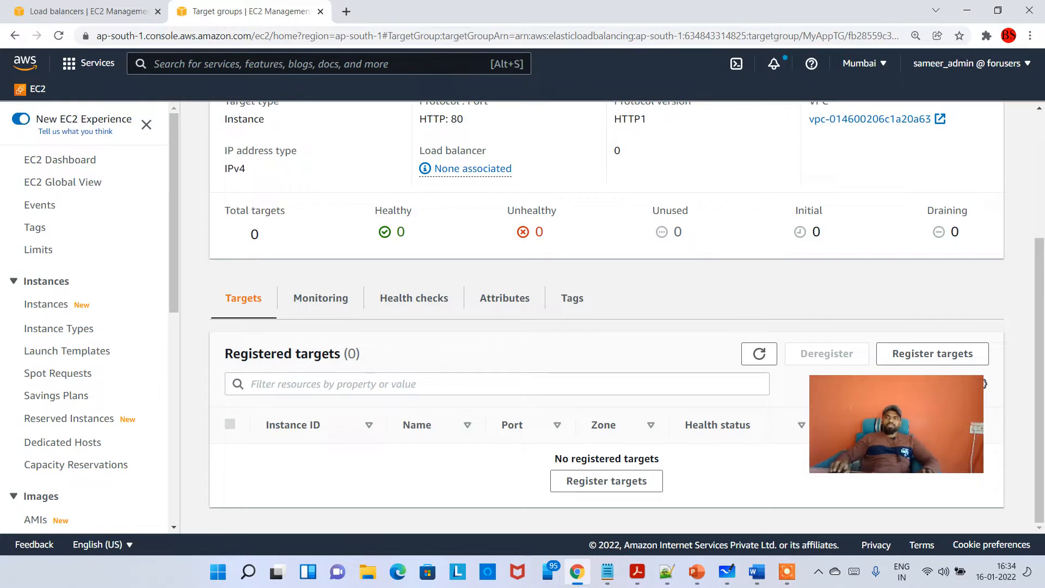
key(alt+Tab)
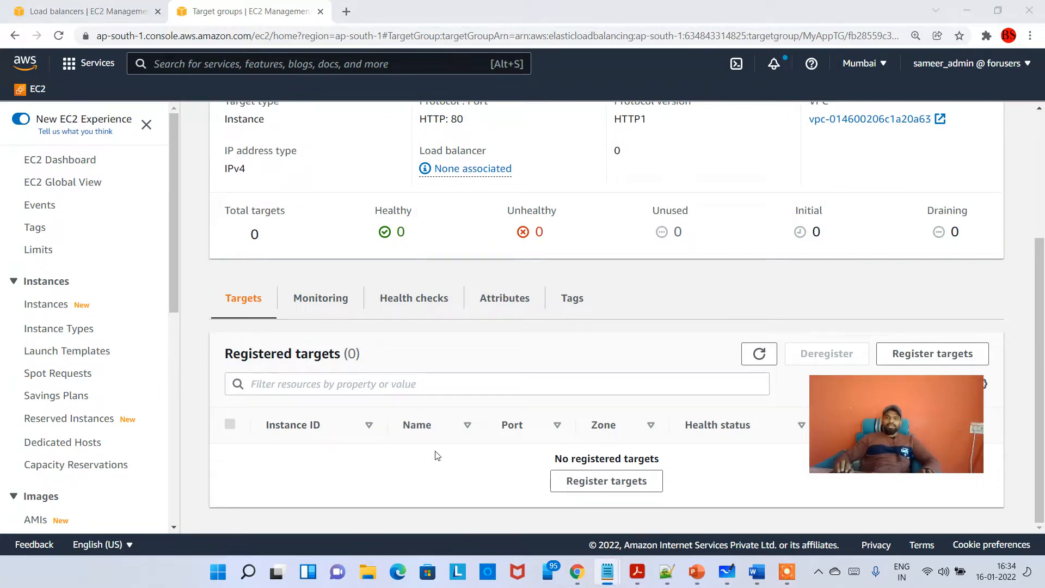
scroll(541, 419, up, 1)
scroll(708, 392, down, 1)
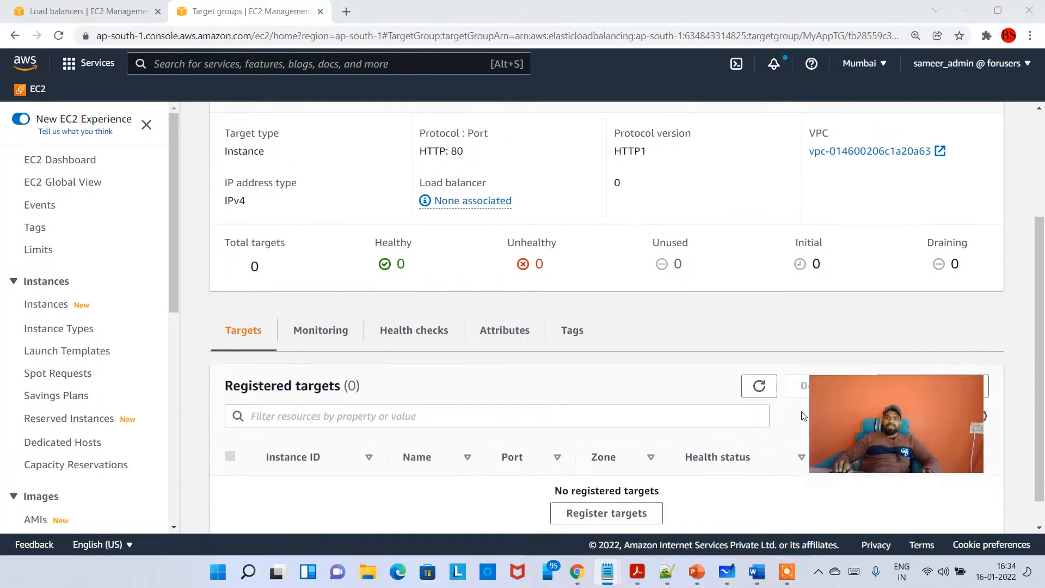
drag(901, 369, 921, 396)
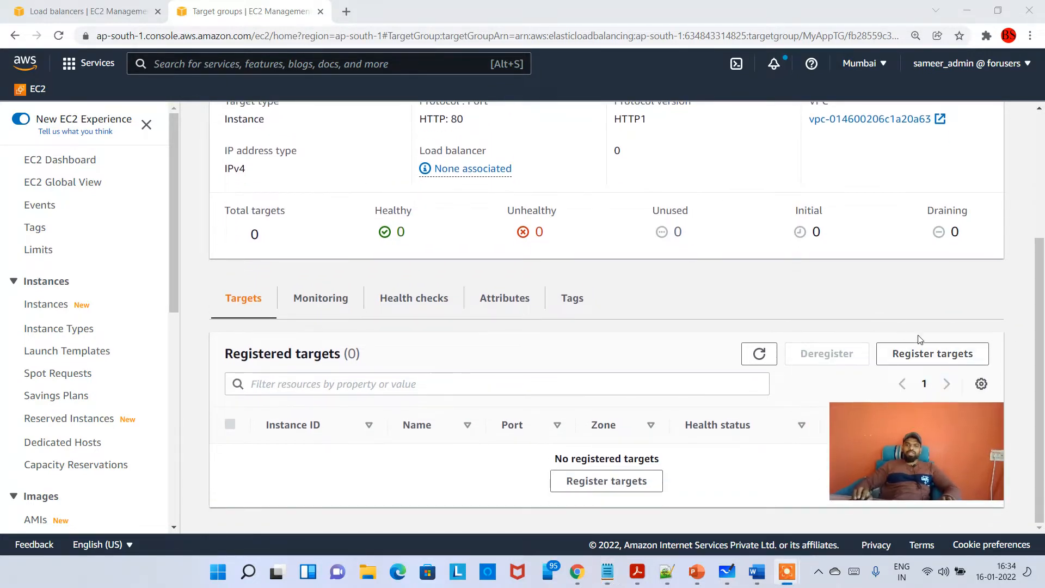
- Check the instances available for registration in MyAppTG, and return to its details without registering any
click(923, 354)
click(923, 354)
scroll(369, 387, down, 1)
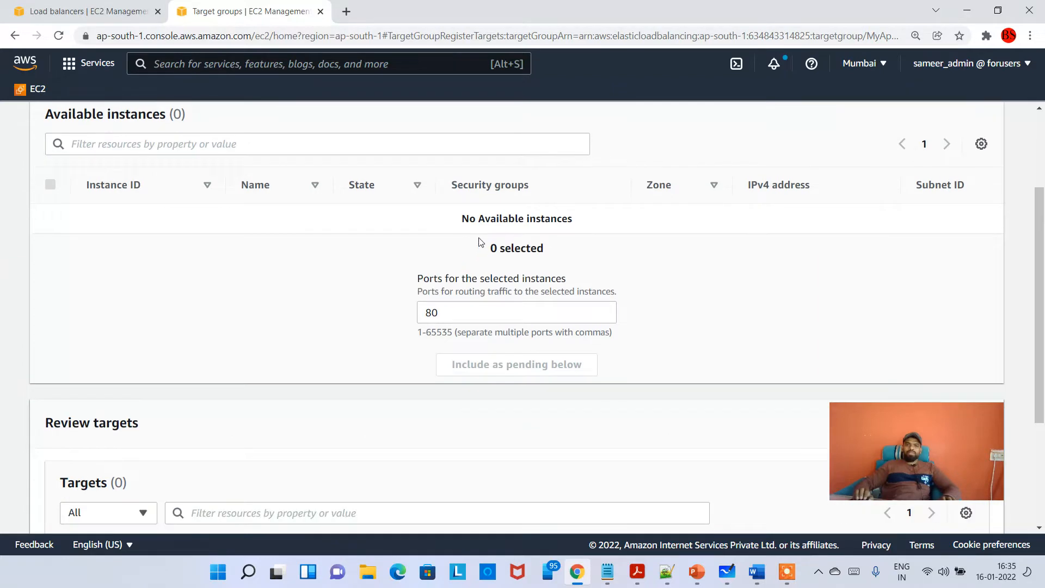
drag(458, 219, 628, 228)
scroll(668, 256, down, 3)
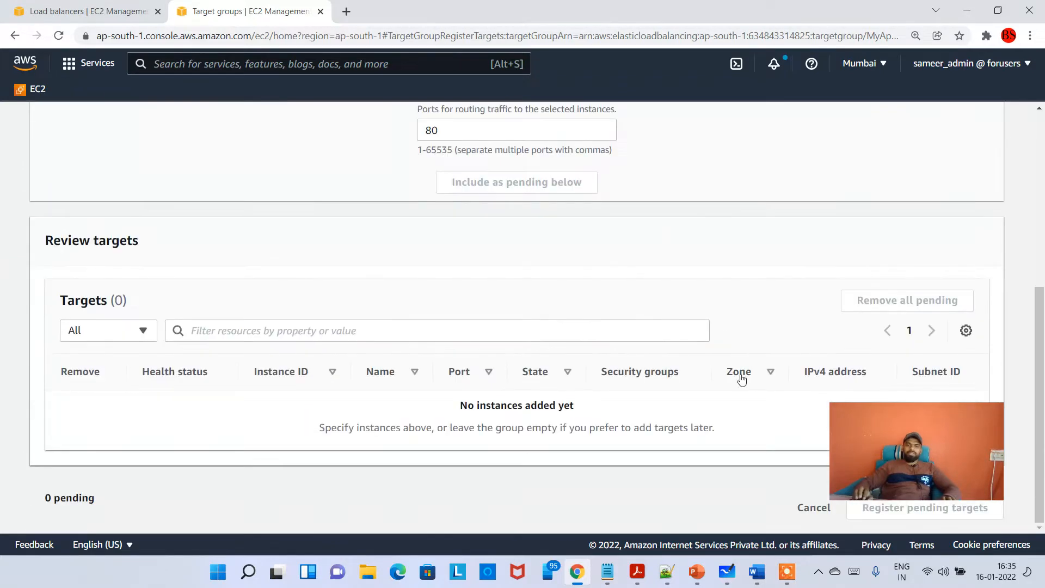
click(926, 464)
click(830, 506)
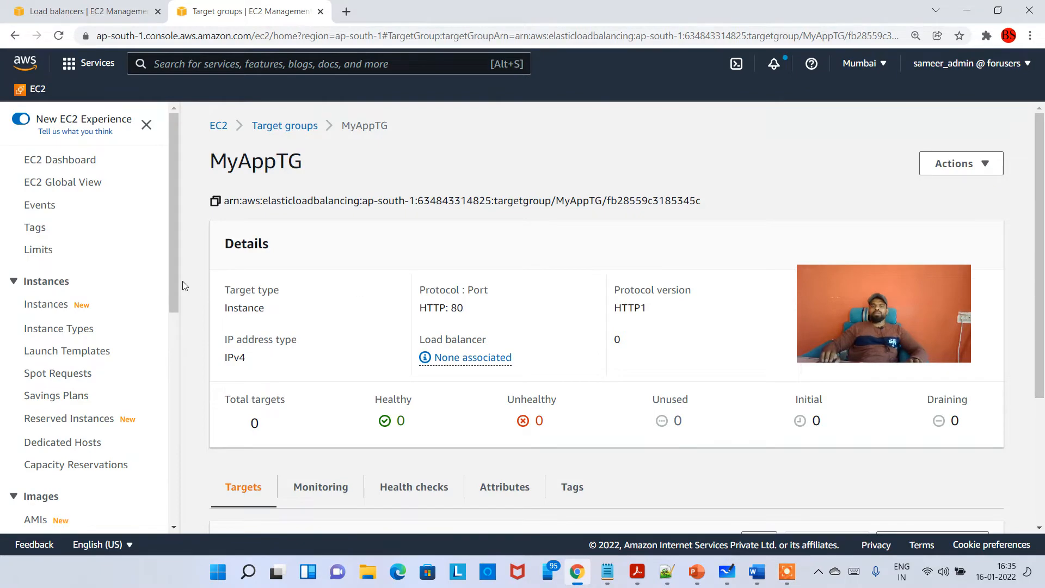
scroll(235, 281, down, 2)
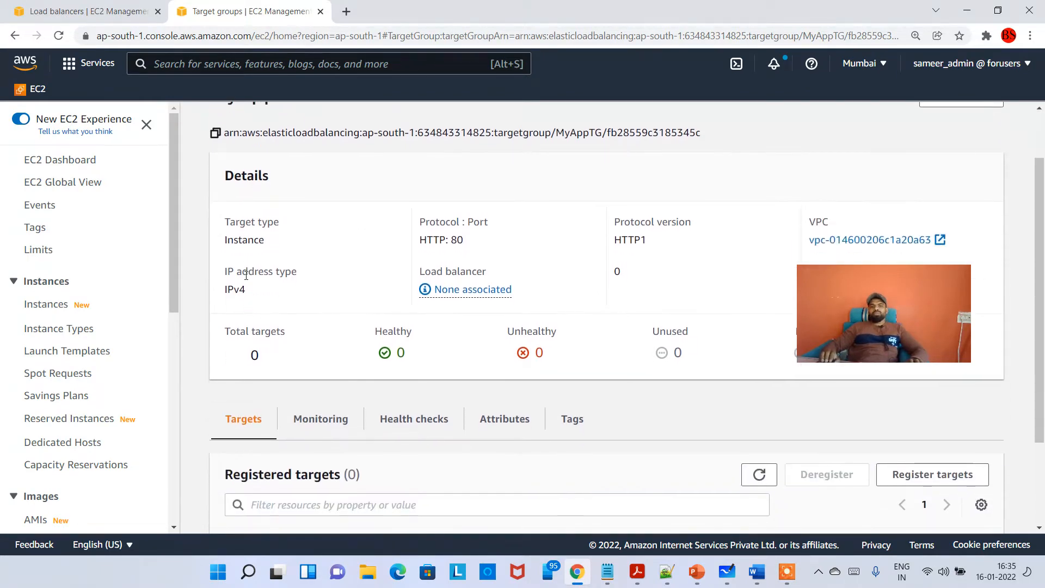
- Return to the load balancer setup, refresh the target groups and forward the HTTP:80 listener to MyAppTG
click(94, 11)
key(ctrl+minus)
key(ctrl+minus)
key(ctrl+minus)
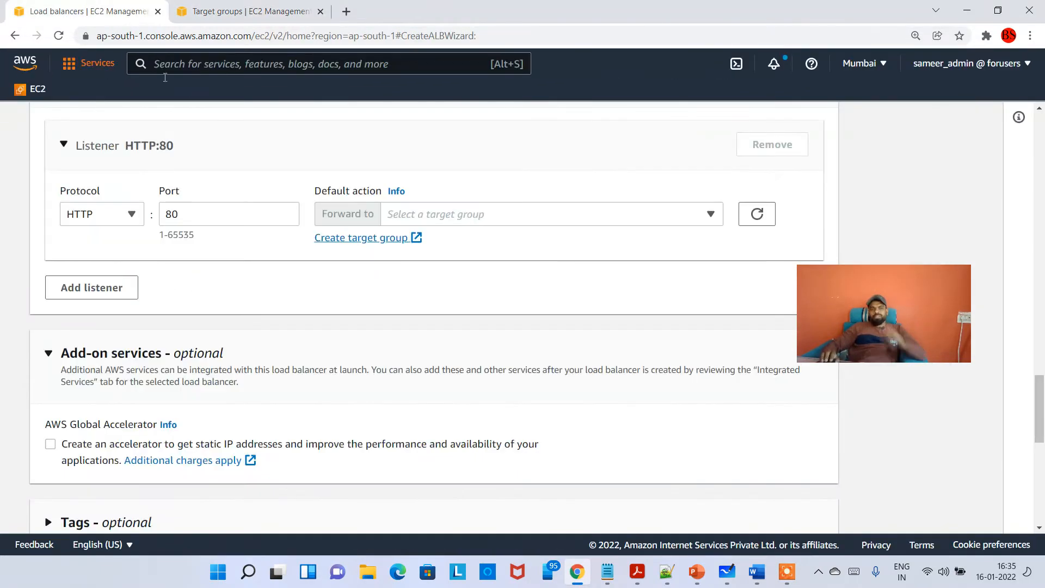
click(483, 216)
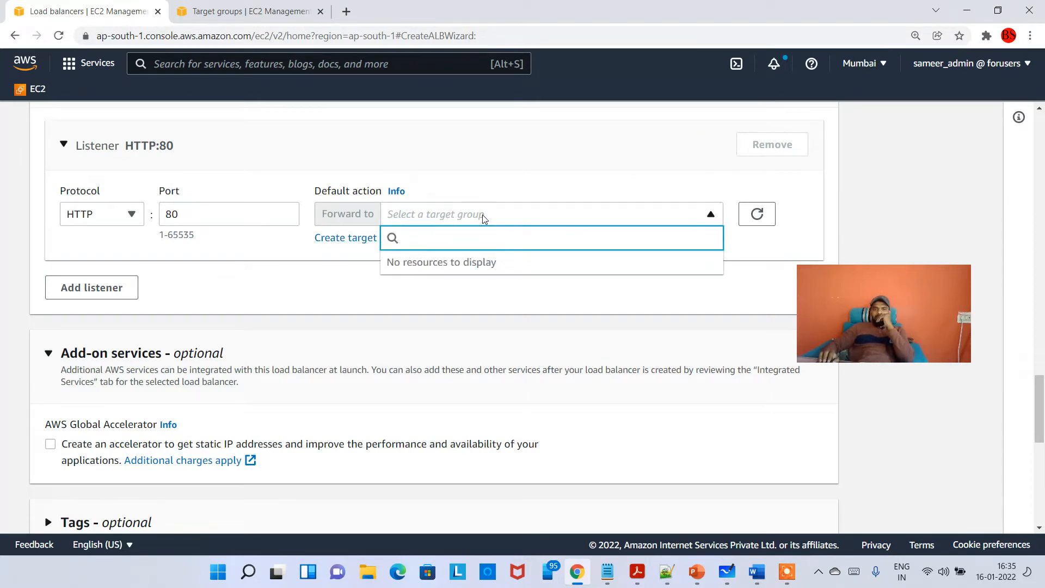
click(762, 218)
click(642, 214)
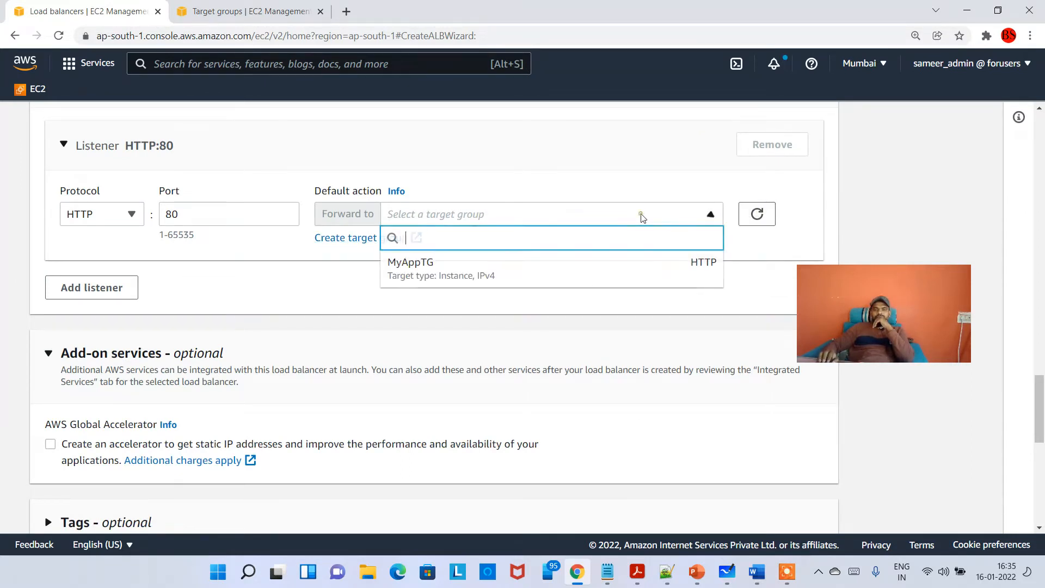
click(457, 276)
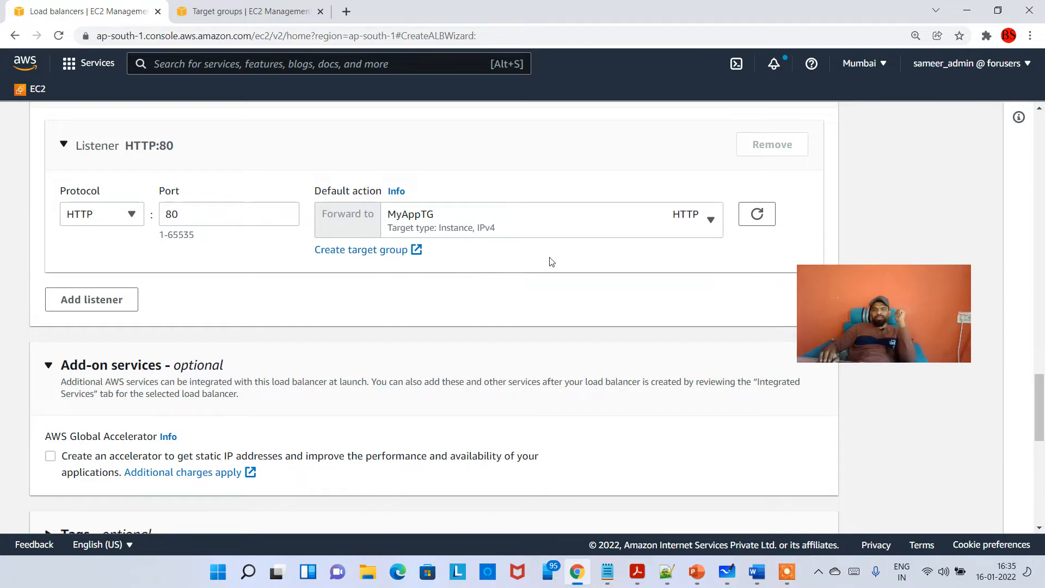
- Create the load balancer MyAppLB and view its provisioning state in the load balancer list
scroll(285, 310, down, 10)
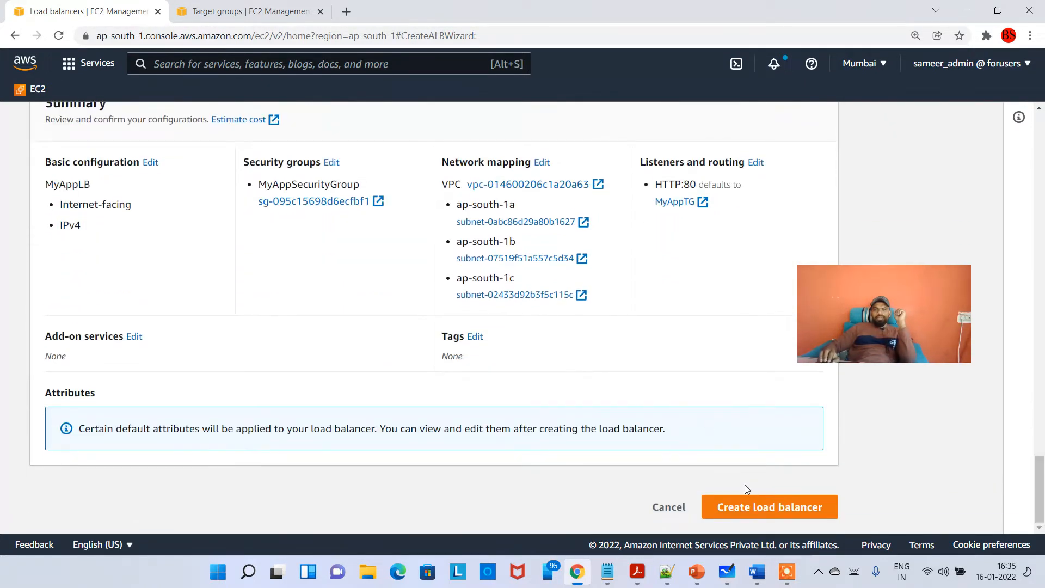
click(757, 506)
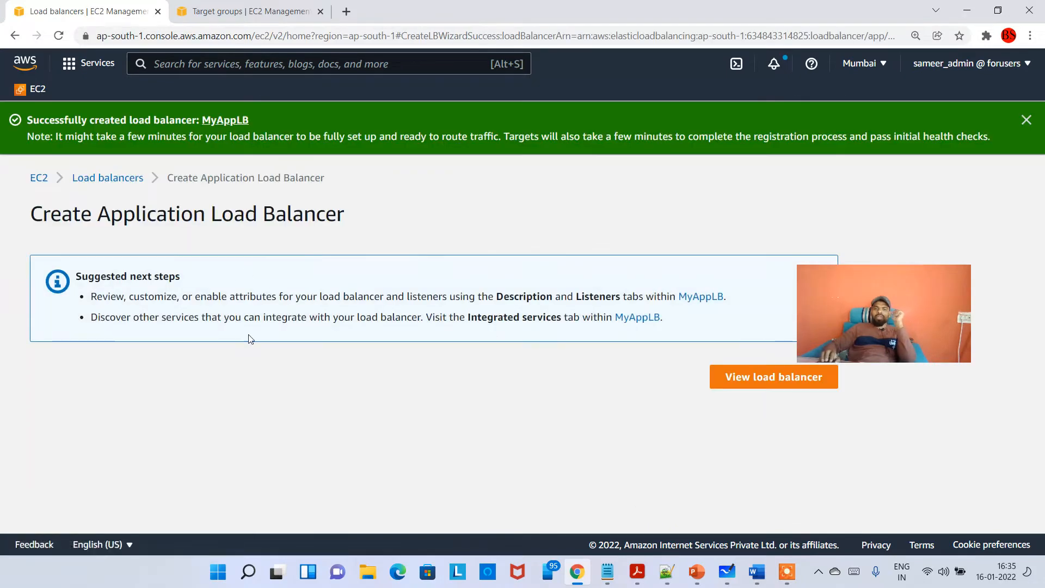
click(760, 377)
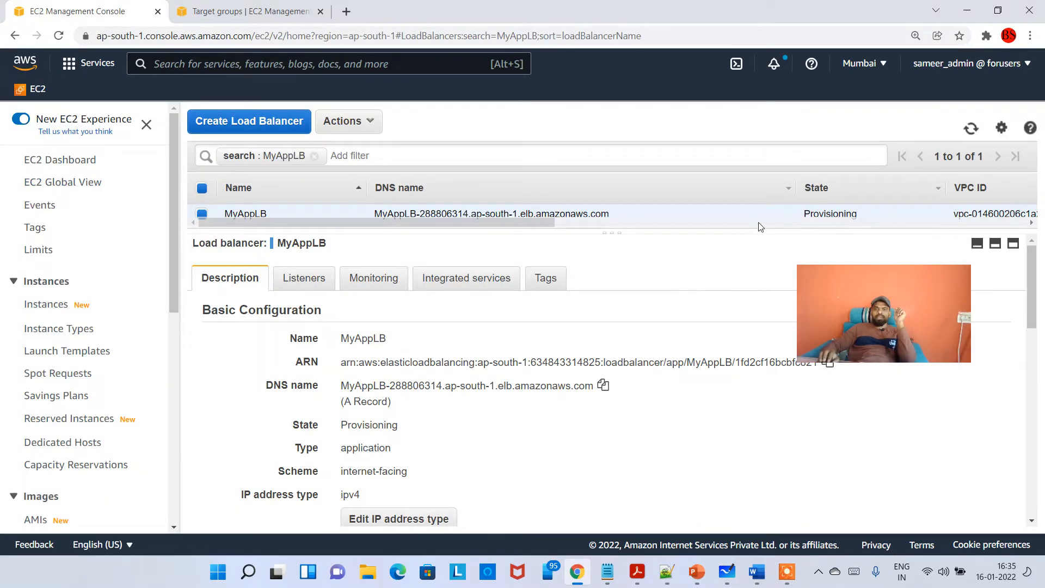
drag(804, 213, 882, 218)
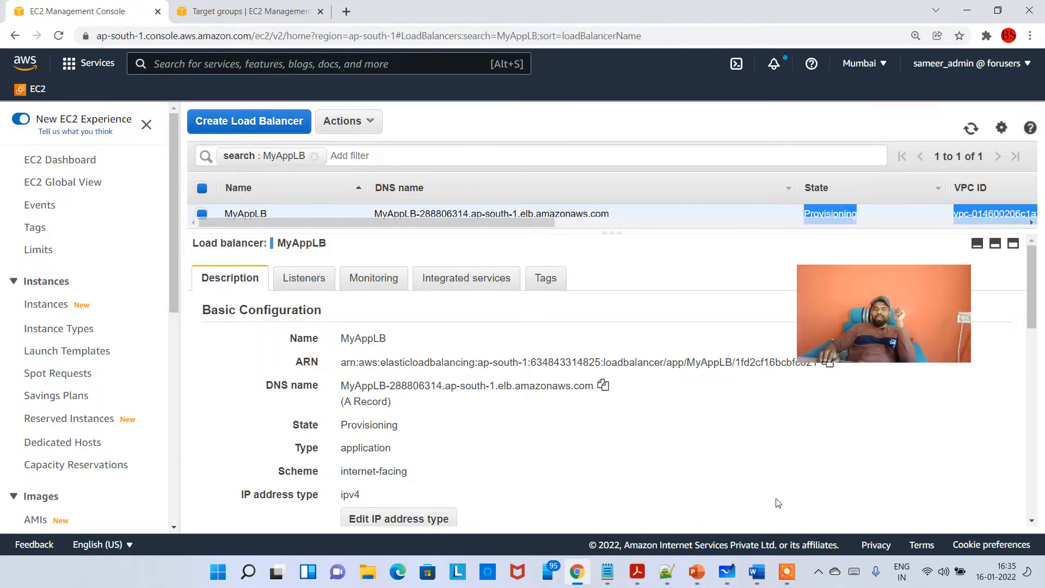
- Switch to the Notepad plan and append "/ completed" to the first item about the load balancer and target group
drag(1044, 120, 440, 121)
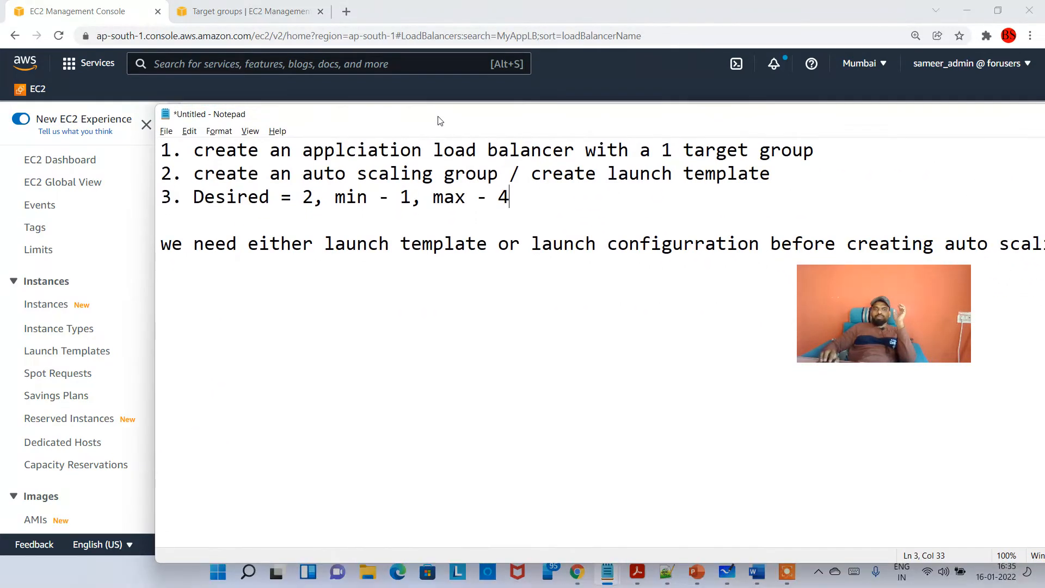
click(843, 157)
text(/ completed)
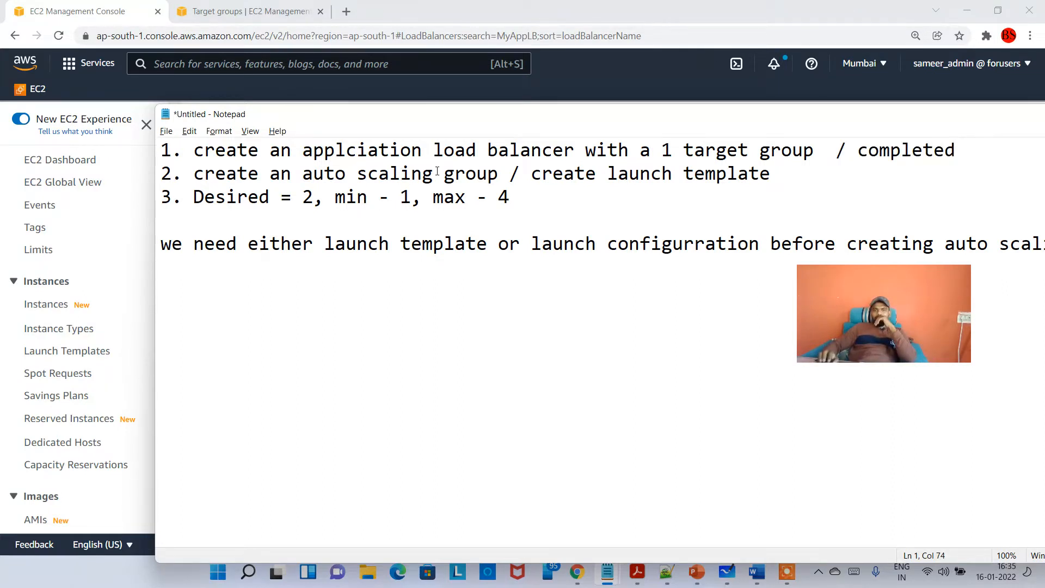
drag(309, 182, 542, 180)
click(553, 205)
drag(195, 173, 509, 173)
drag(574, 173, 715, 173)
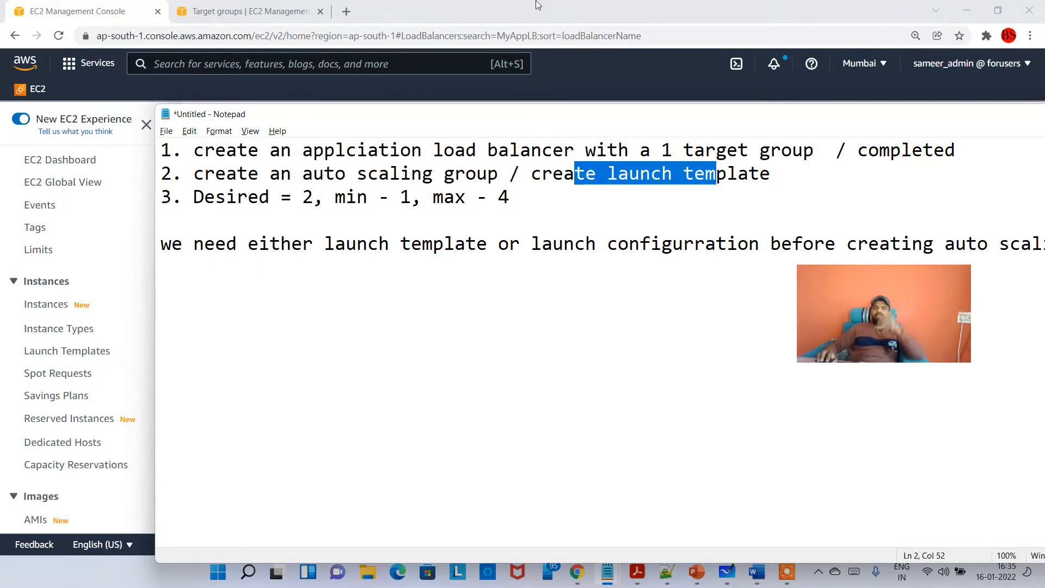
- Switch back to the EC2 console in the browser and start creating a new Auto Scaling group
key(alt+Tab)
scroll(136, 381, down, 8)
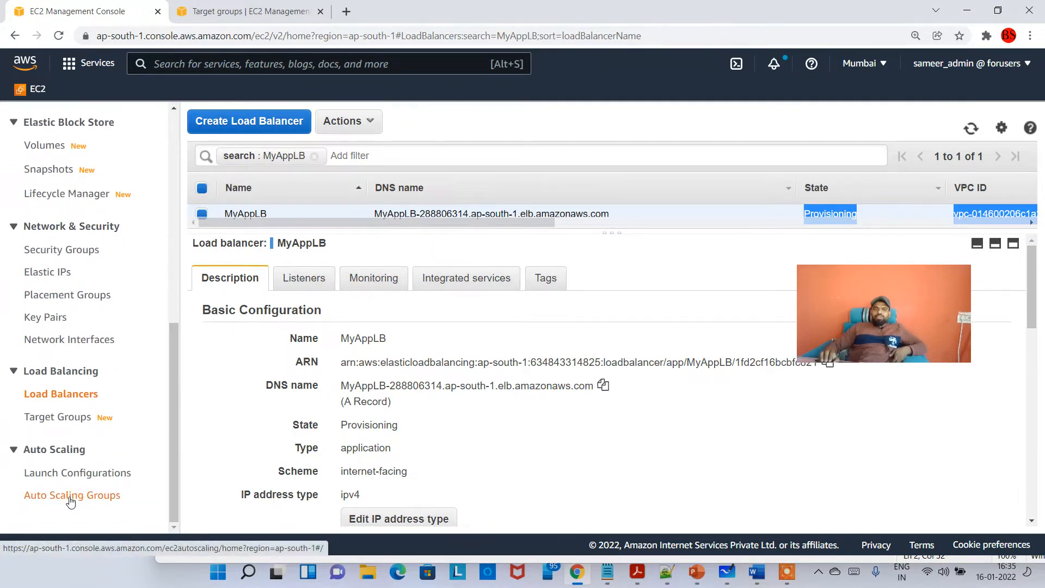
click(75, 498)
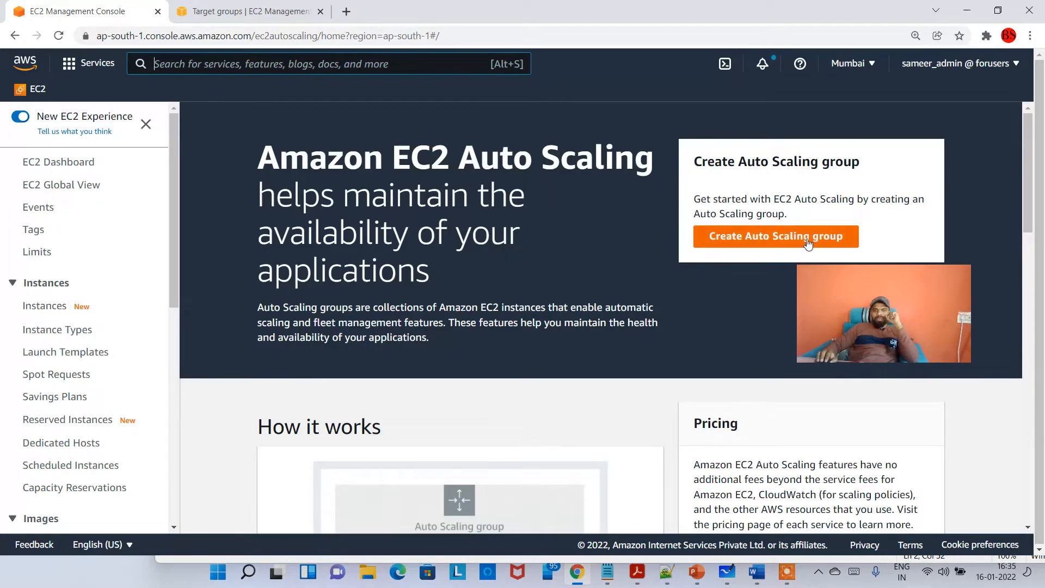
click(738, 242)
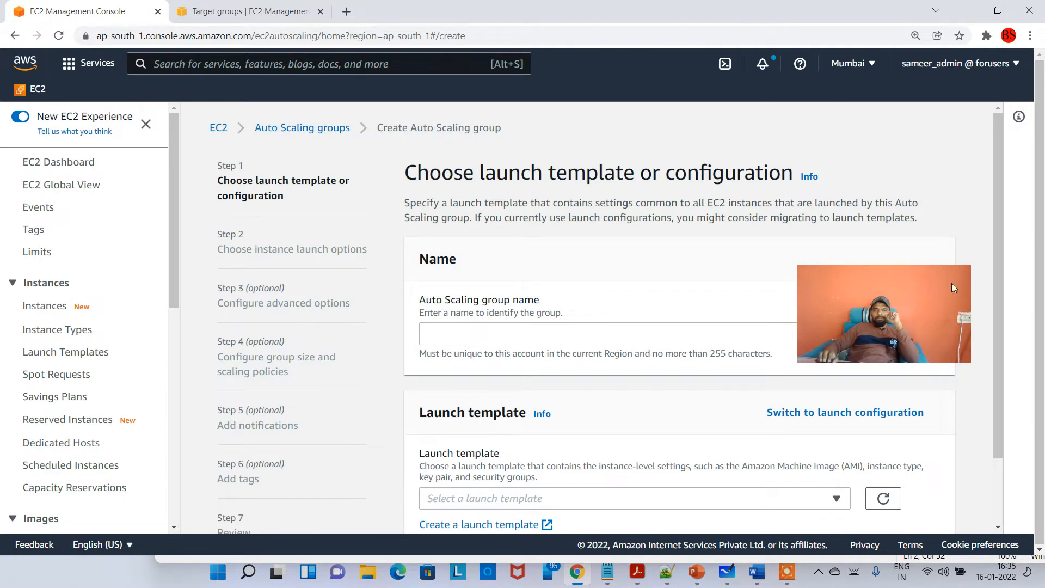
drag(952, 283, 122, 45)
click(574, 338)
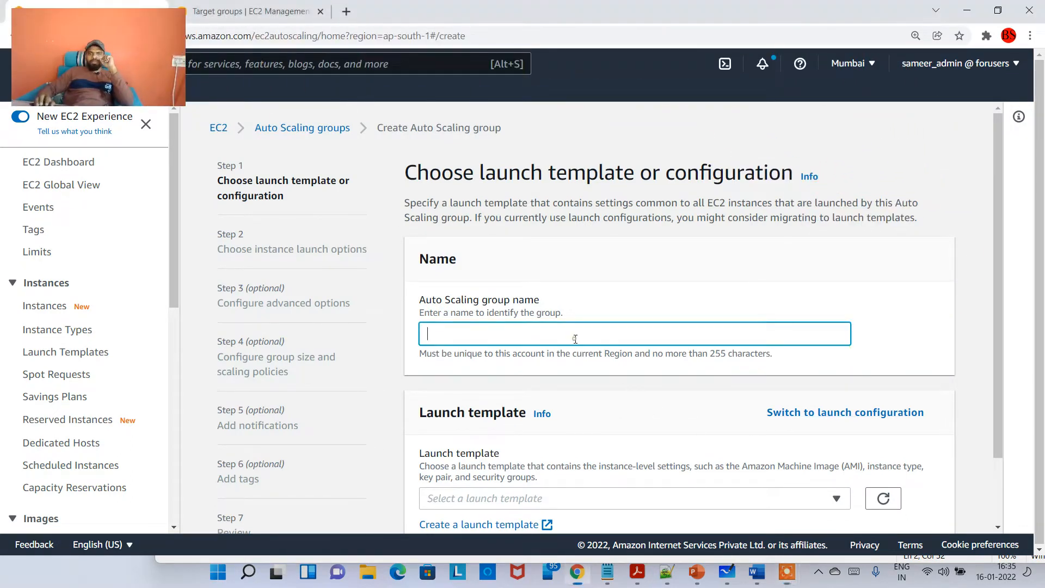
text(MyAp)
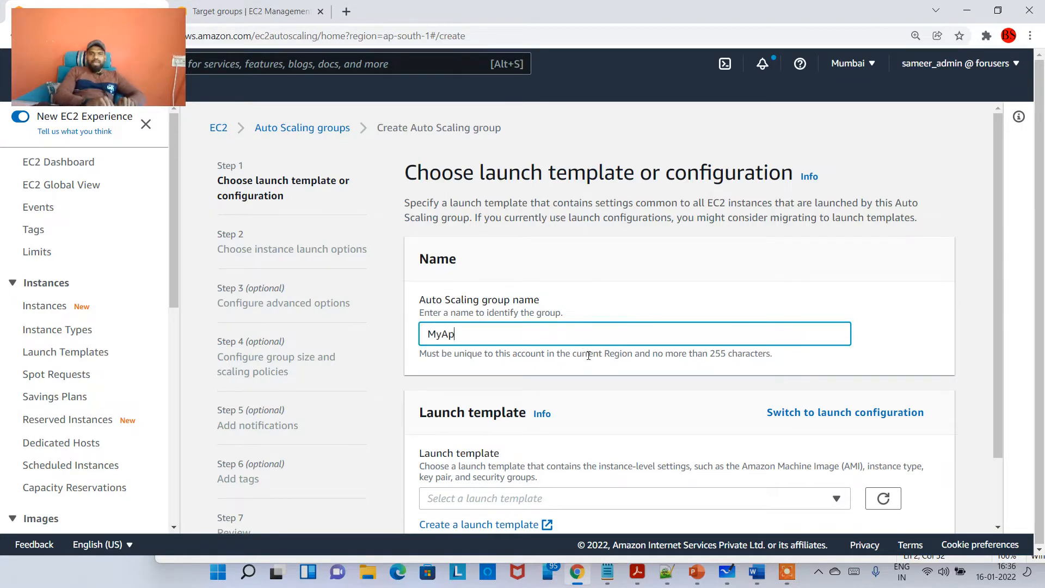
text(p)
key(Caps_Lock)
text(ASG)
key(Caps_Lock)
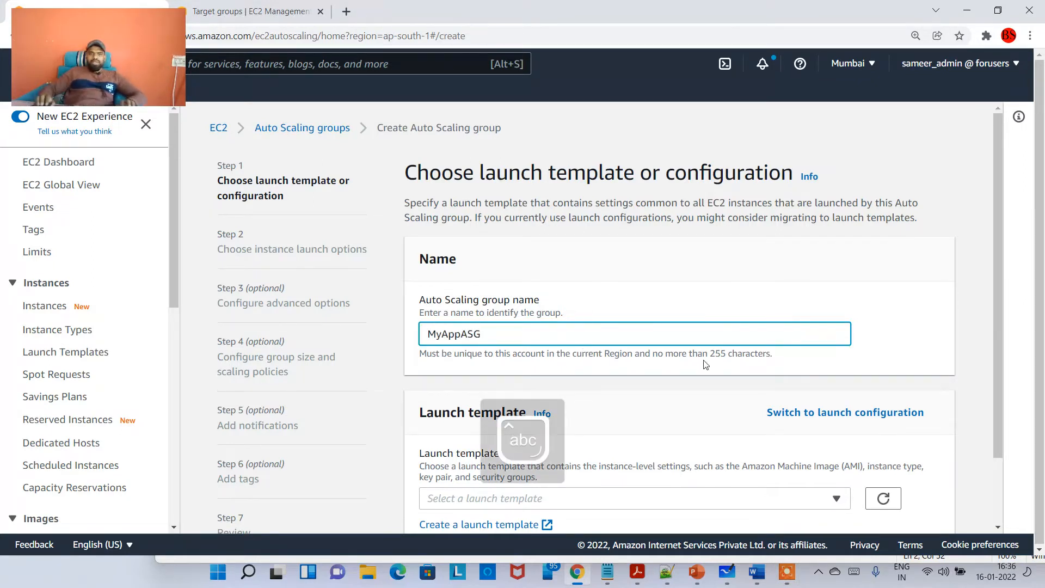
scroll(585, 381, down, 3)
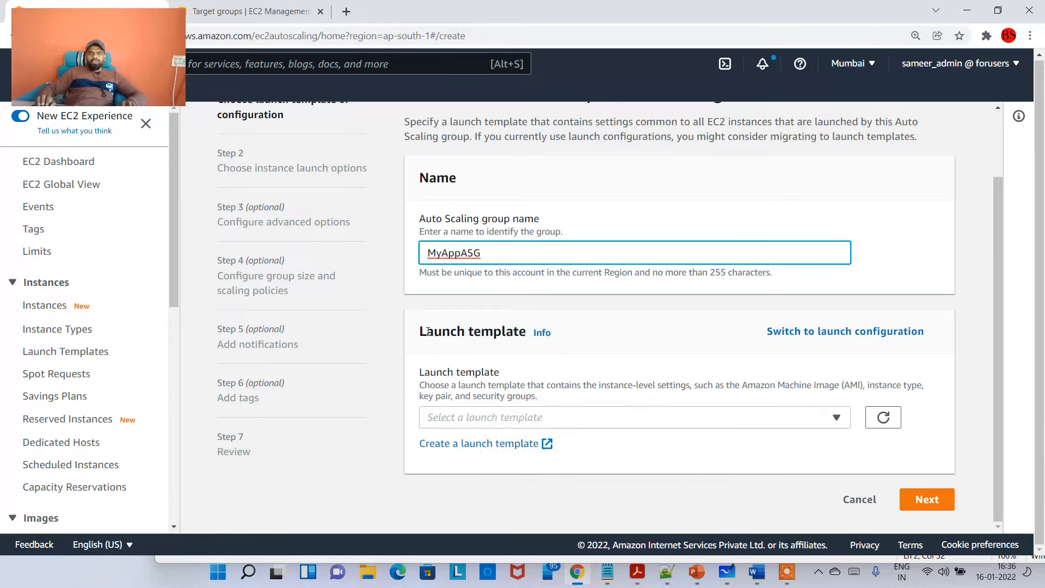
drag(427, 331, 495, 331)
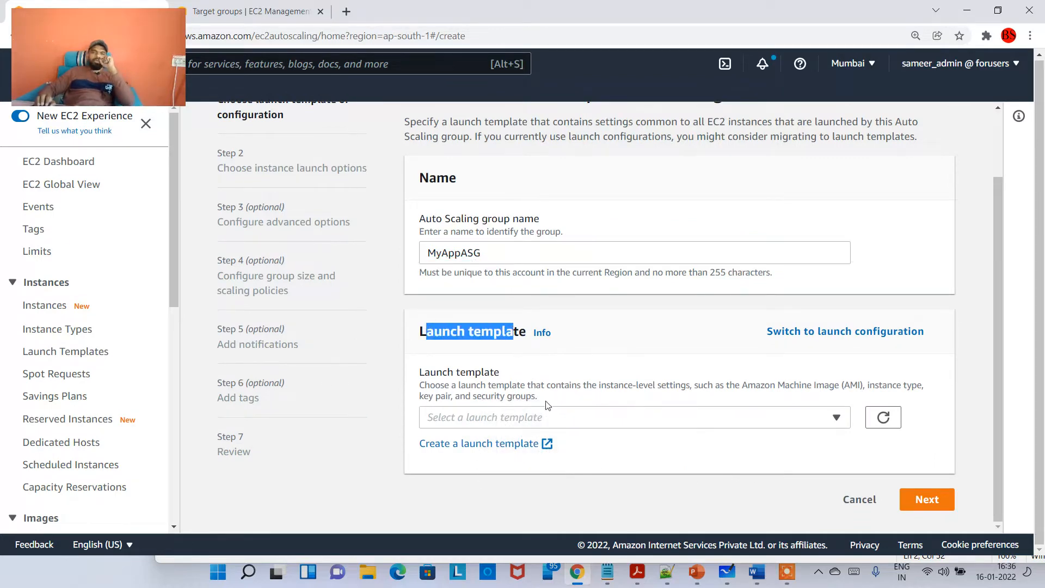
click(624, 423)
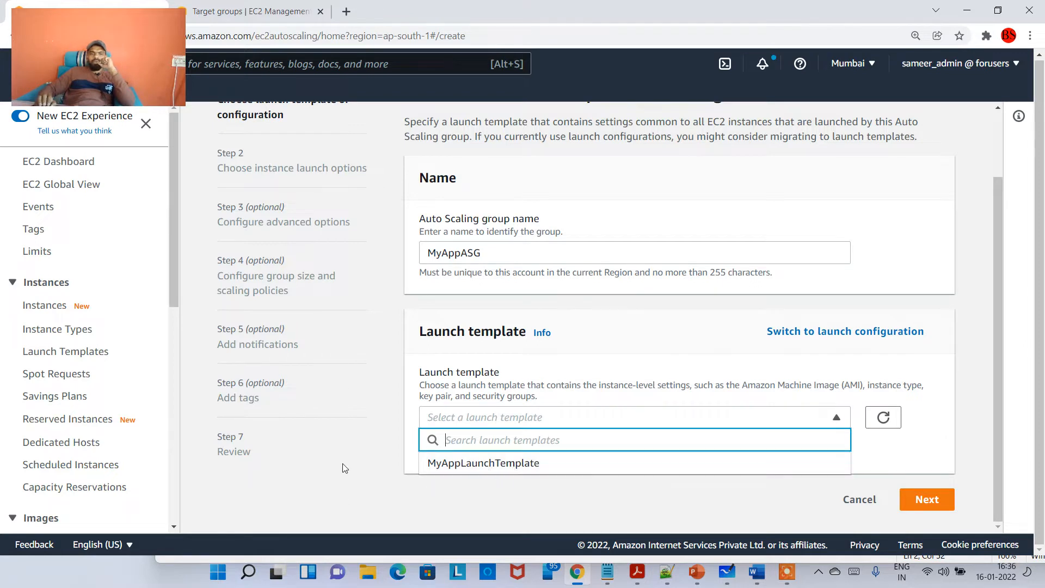
click(316, 478)
- Delete the existing launch template MyAppLaunchTemplate, confirming with the text "Delete"
click(57, 358)
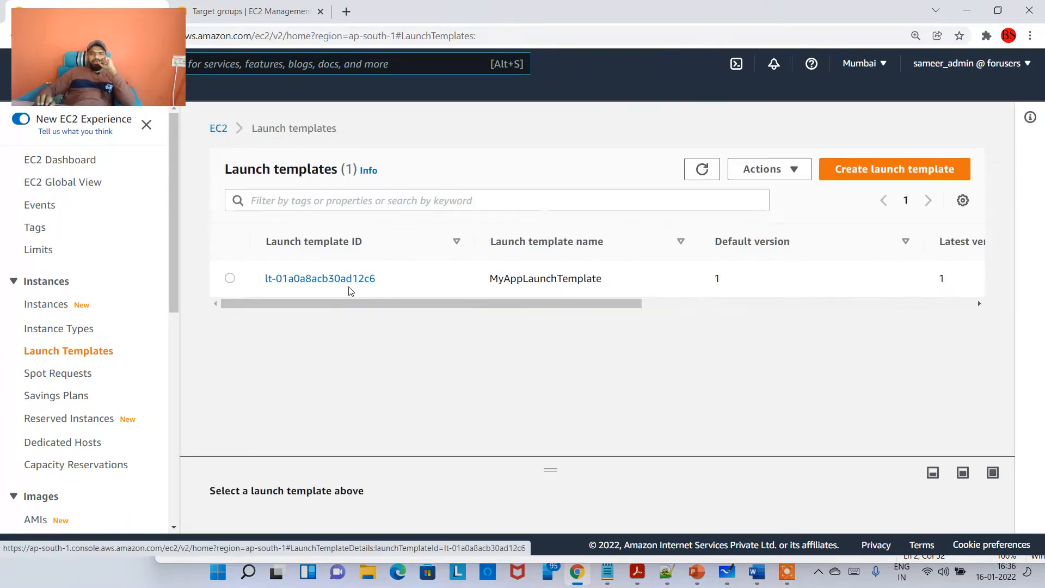
click(230, 278)
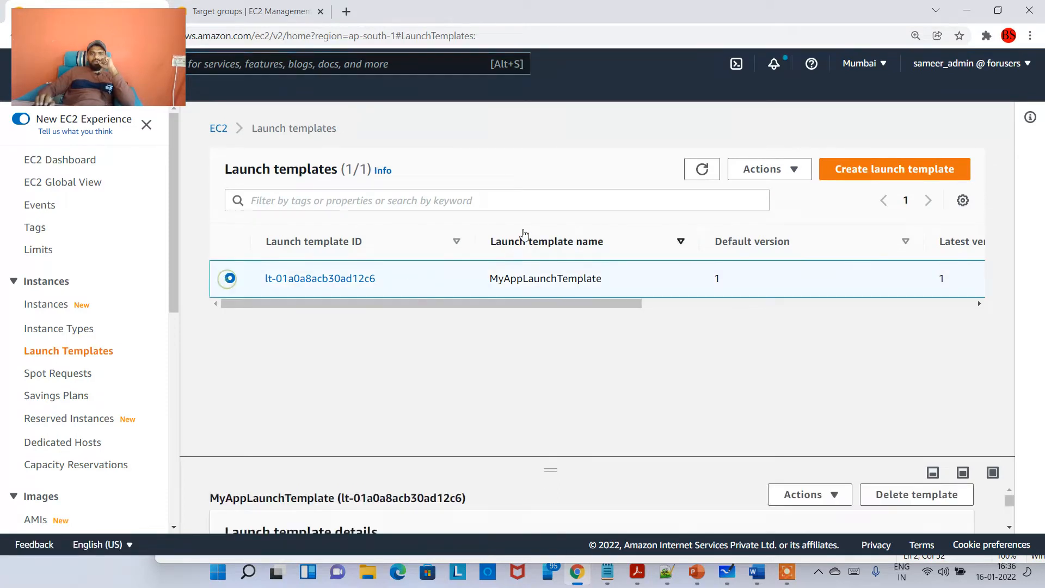
click(768, 170)
click(809, 245)
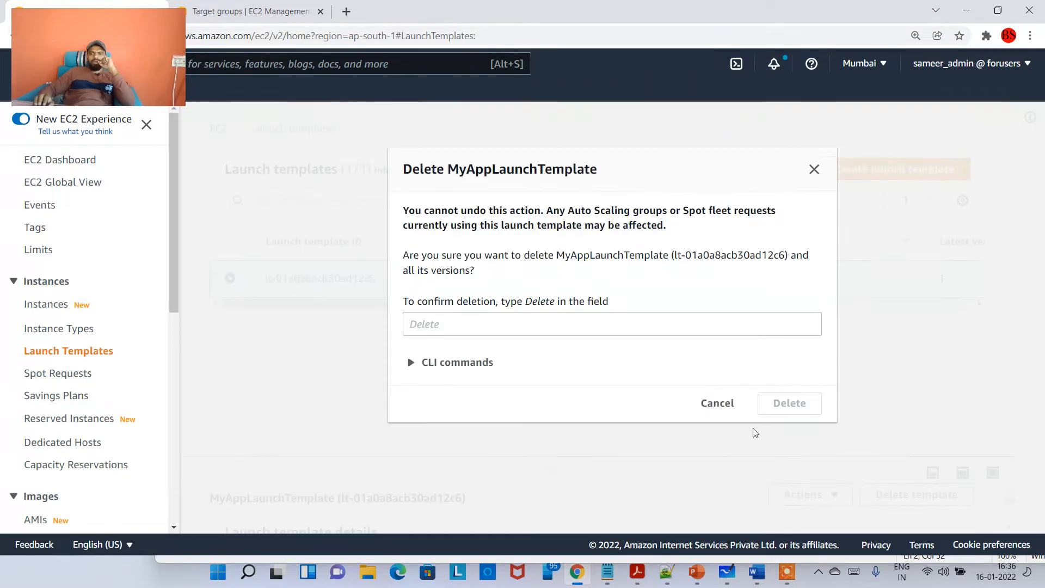
click(490, 327)
text(Delete)
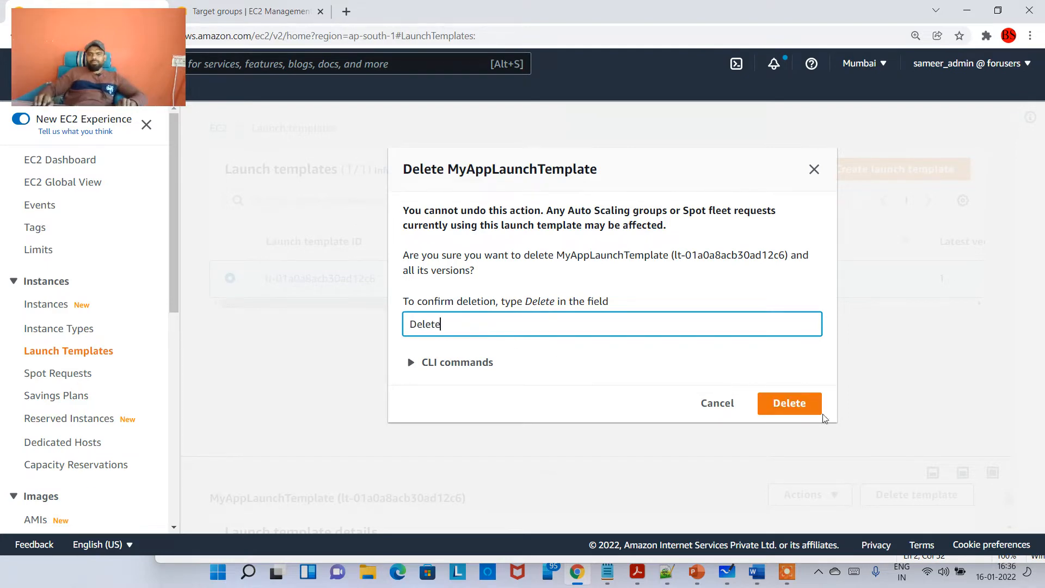
click(820, 412)
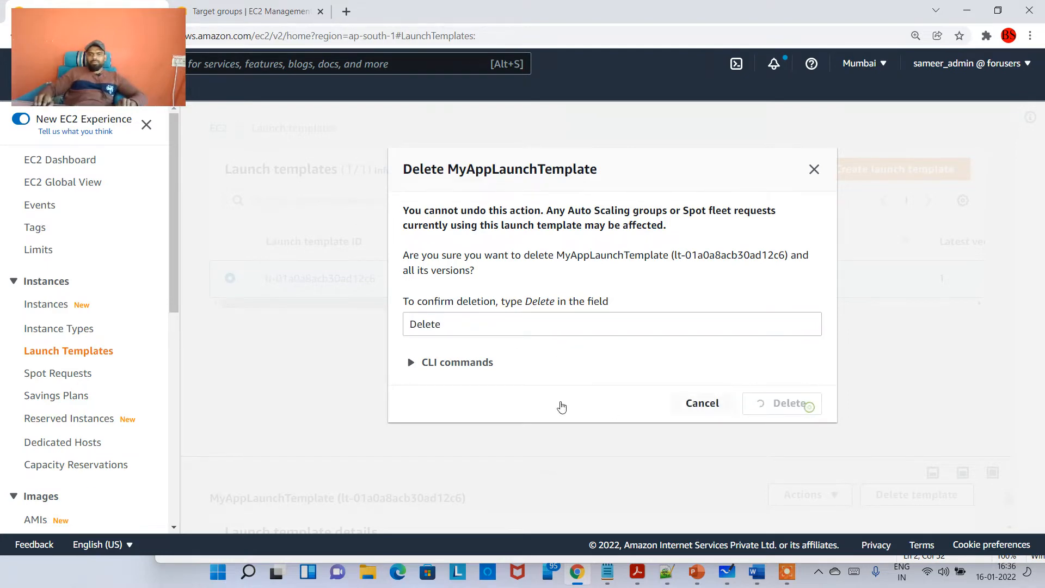
- Start creating an Auto Scaling group again and name it MyAppASG
scroll(82, 417, down, 8)
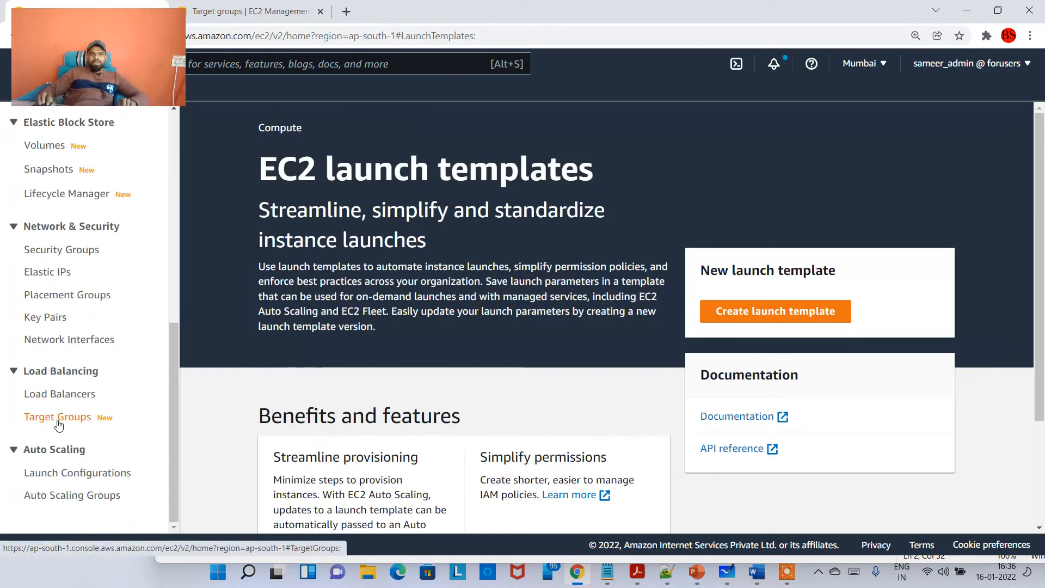
click(88, 495)
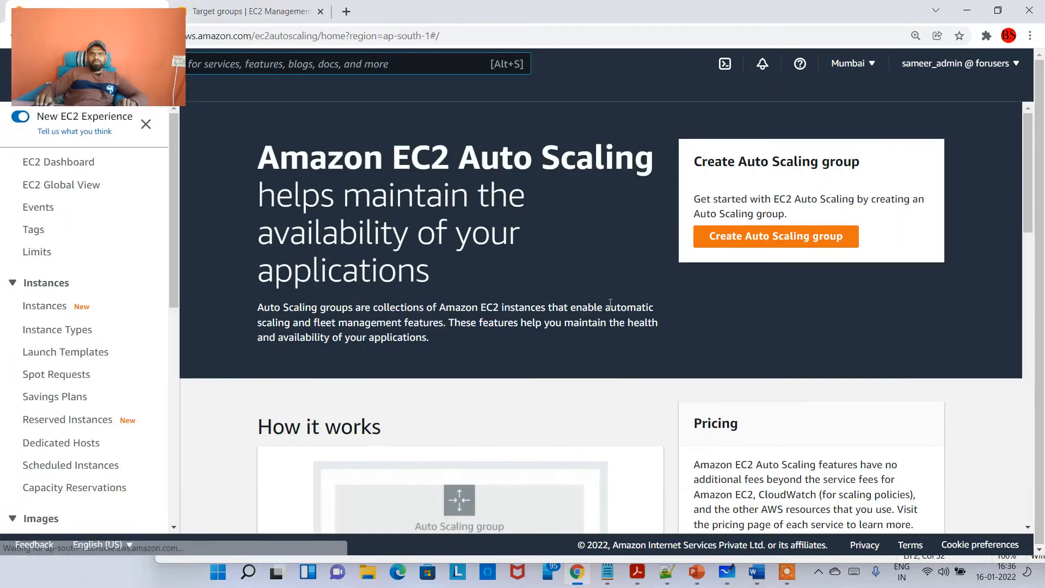
click(815, 238)
click(500, 335)
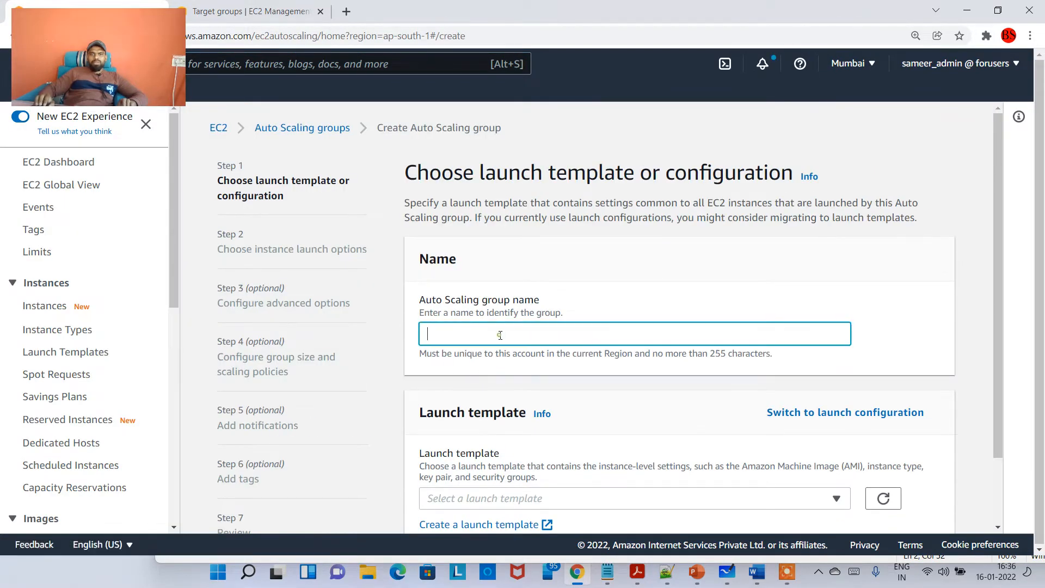
text(MyApp)
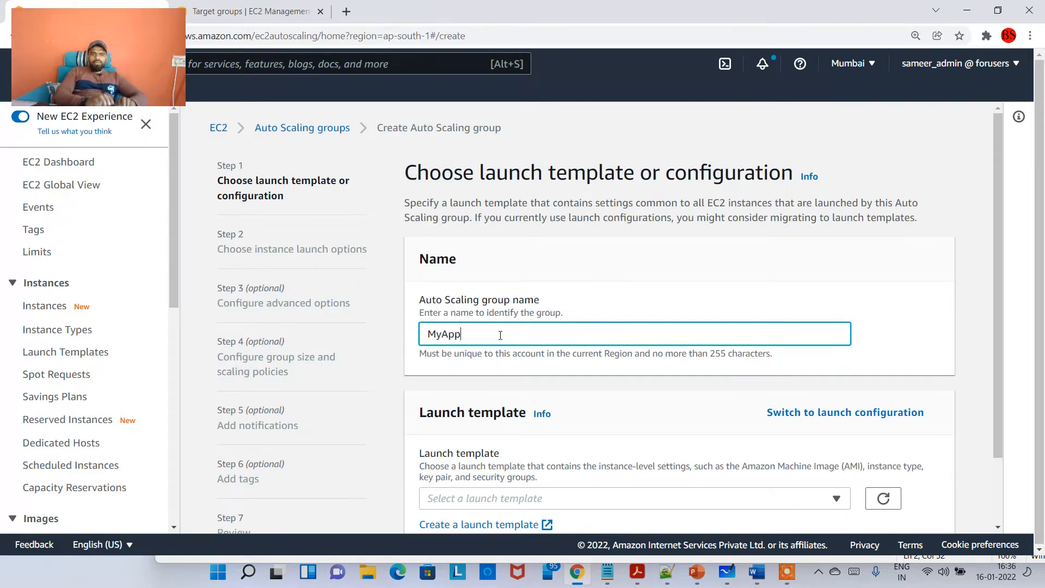
key(Caps_Lock)
text(ASG)
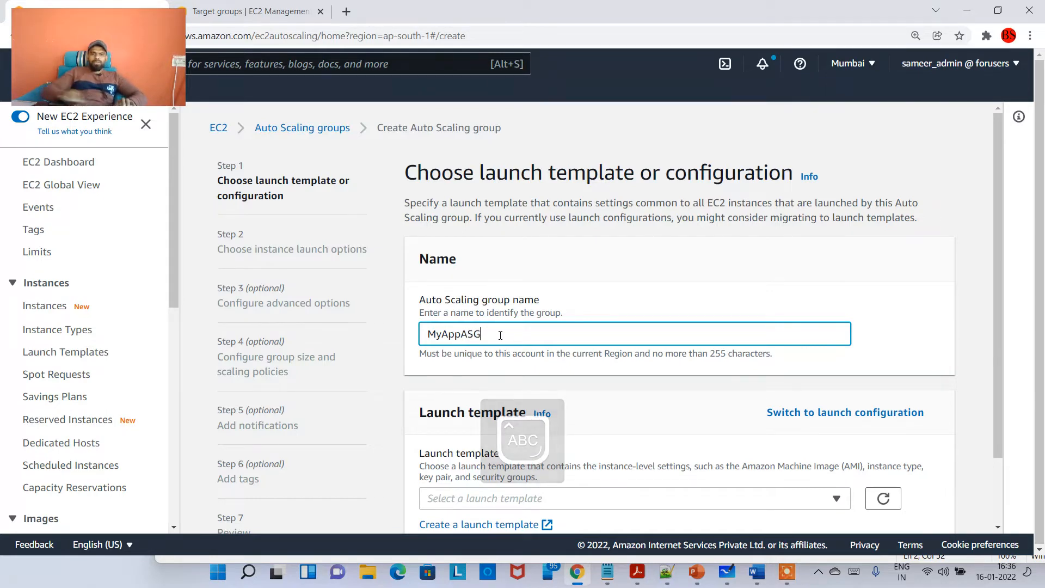
key(Caps_Lock)
- Check the available launch templates for the Auto Scaling group and start creating a new launch template
scroll(627, 368, down, 2)
click(599, 420)
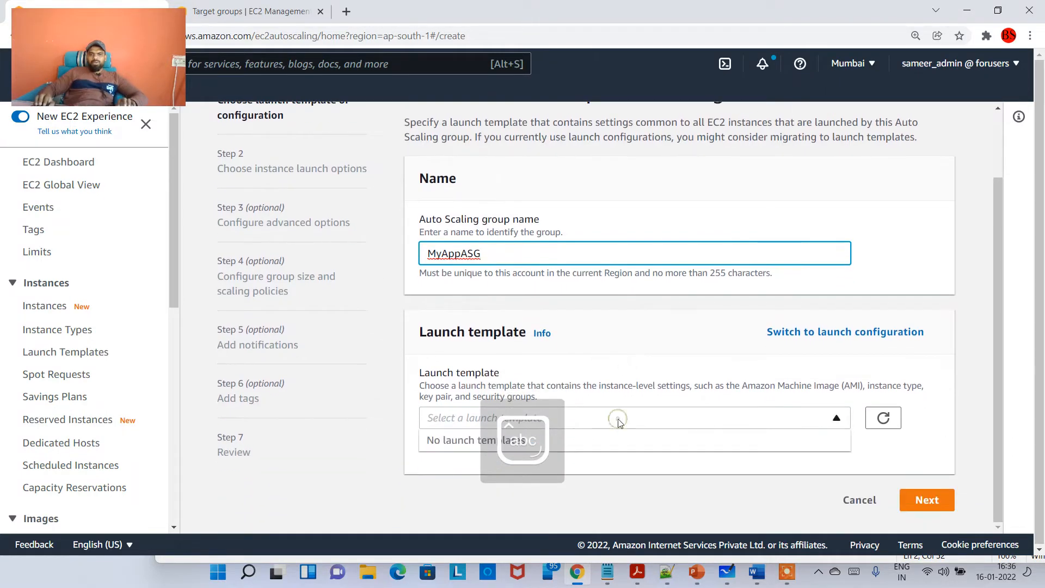
click(614, 419)
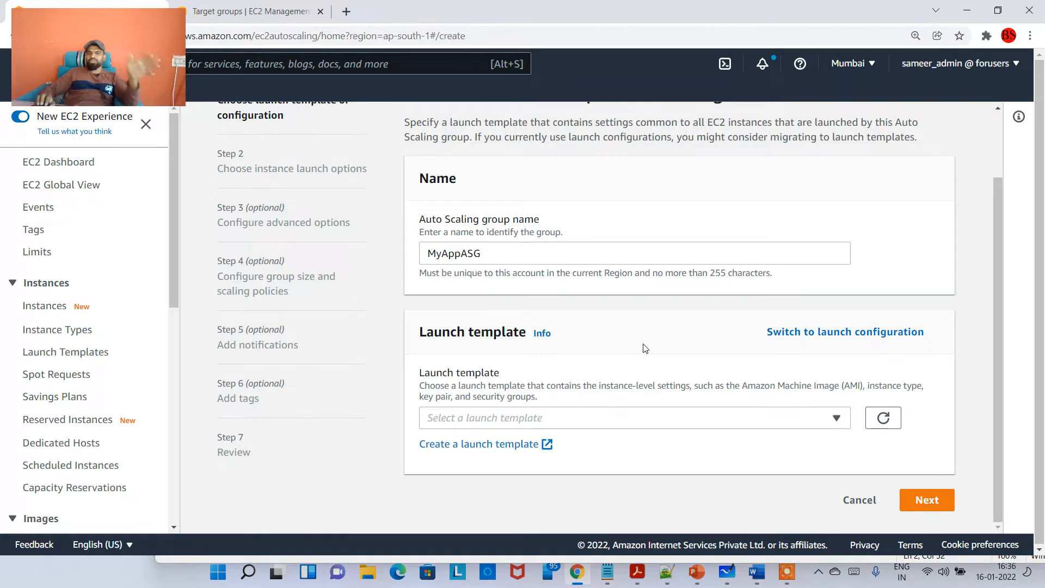
click(637, 386)
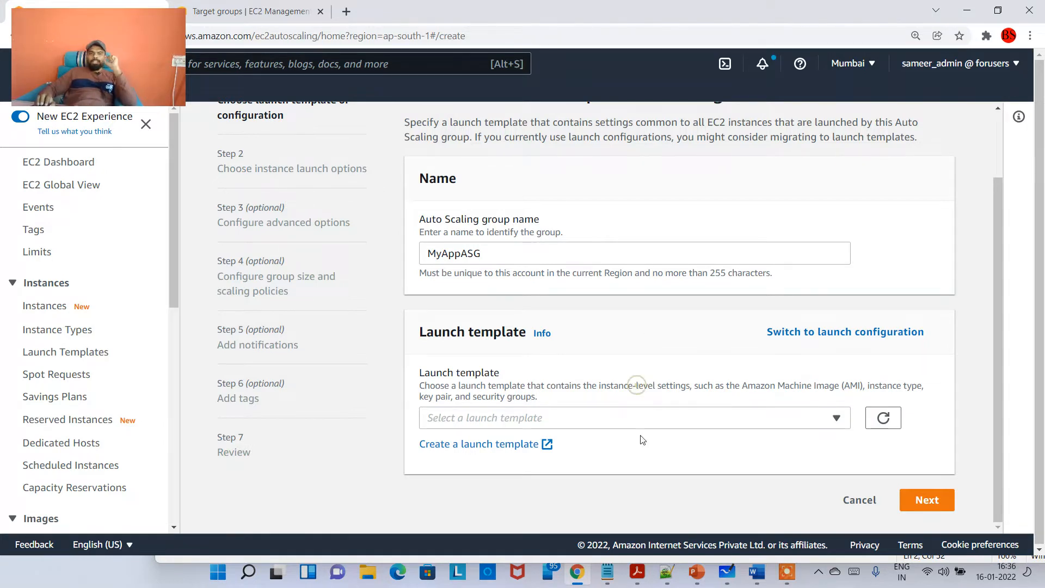
click(599, 419)
click(597, 418)
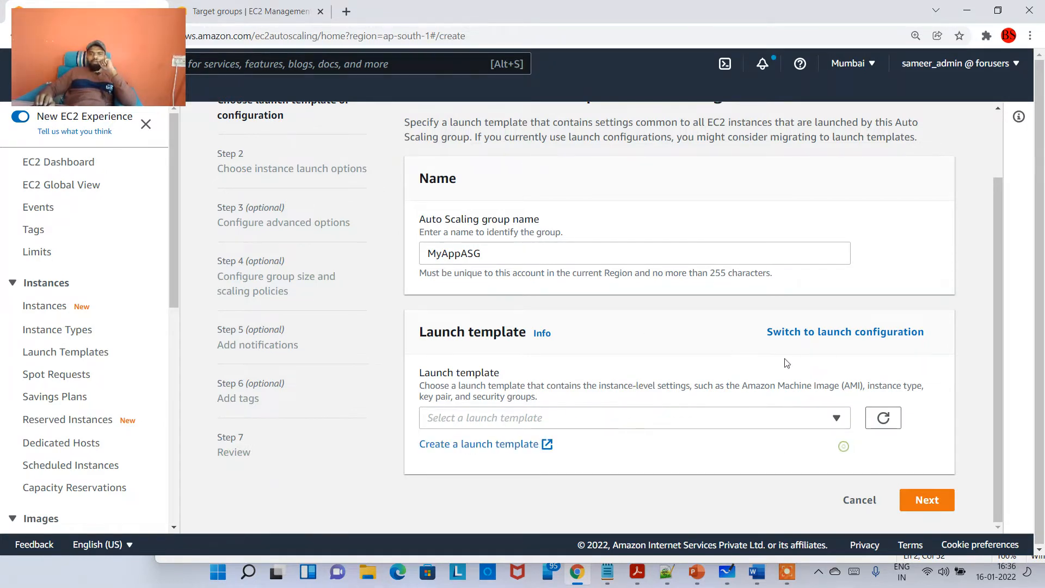
click(487, 442)
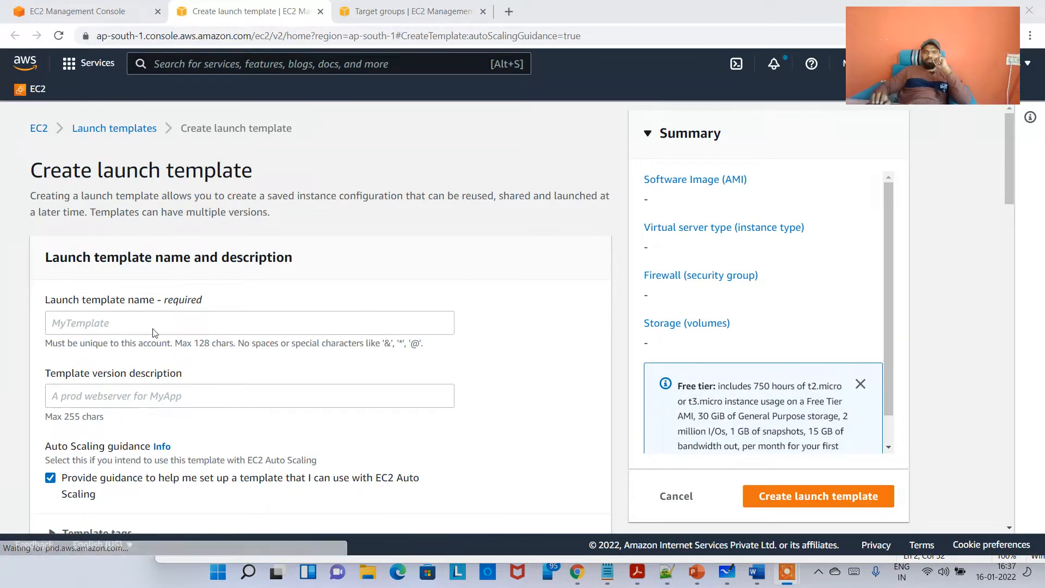
- Name the launch template MyAppLT and copy that name into the template version description
click(192, 324)
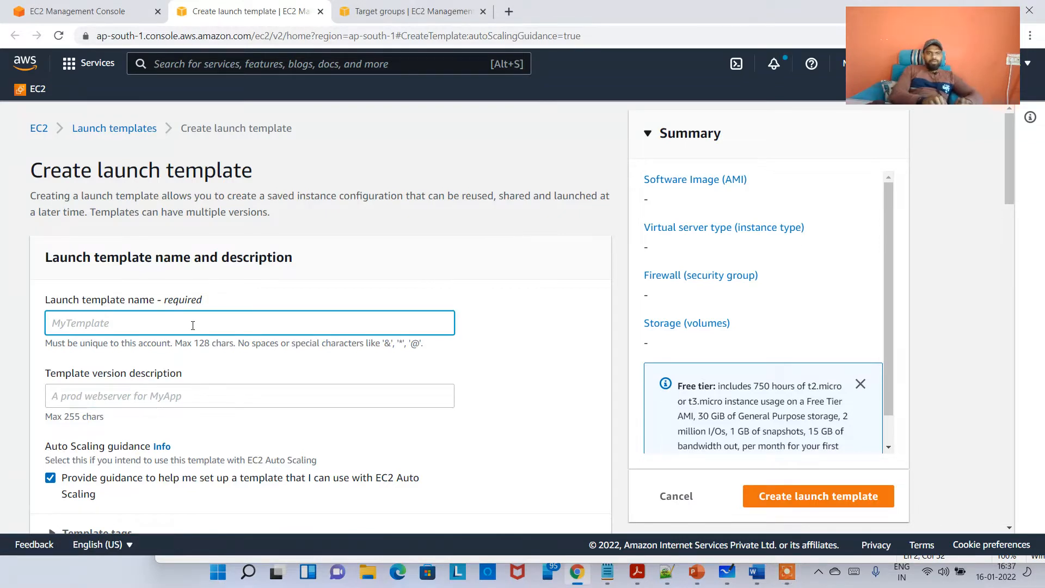
text(MyApp)
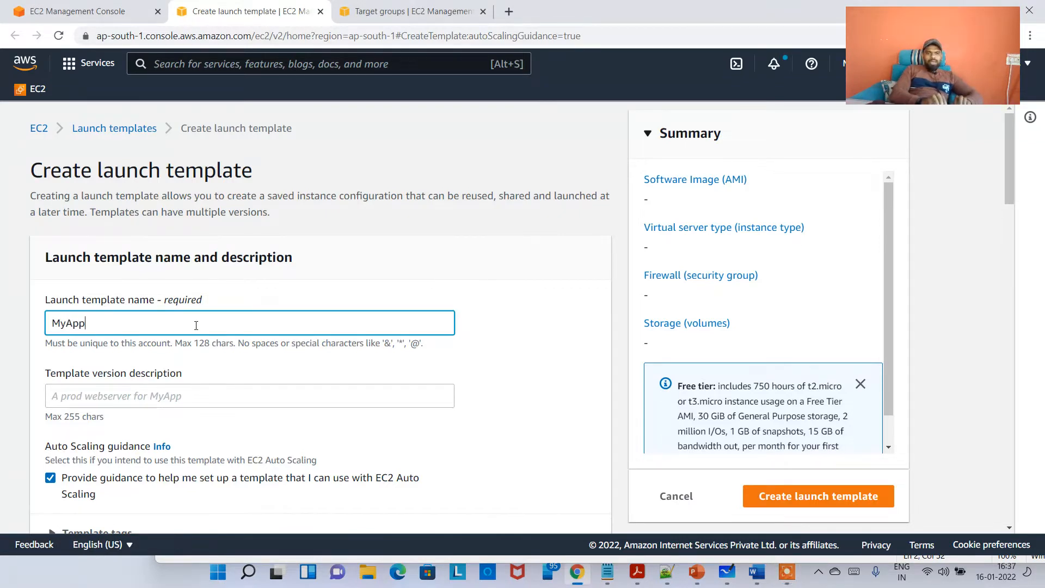
text(LT)
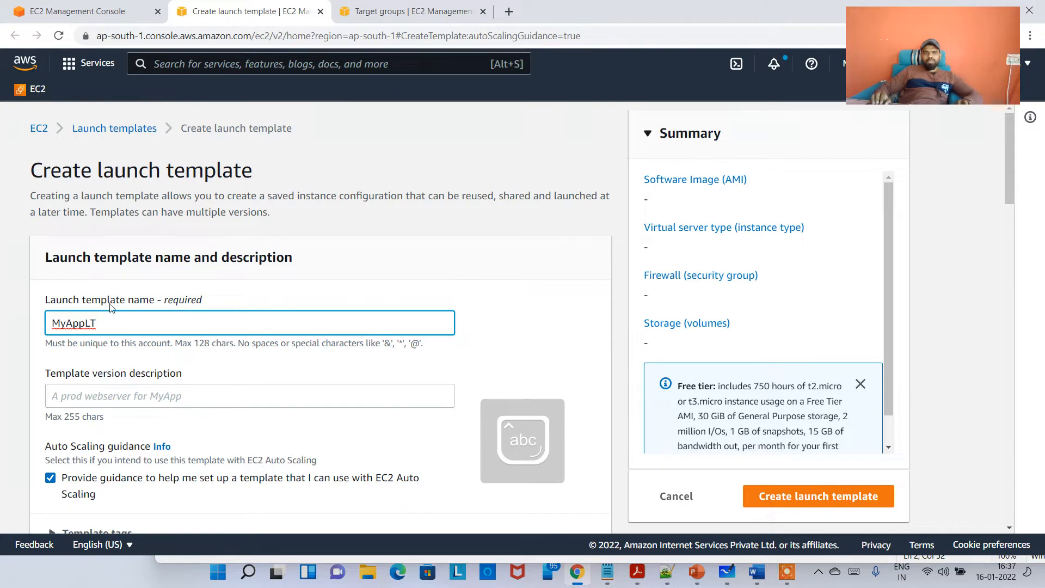
drag(105, 330, 38, 330)
key(ctrl+c)
click(217, 389)
key(ctrl+v)
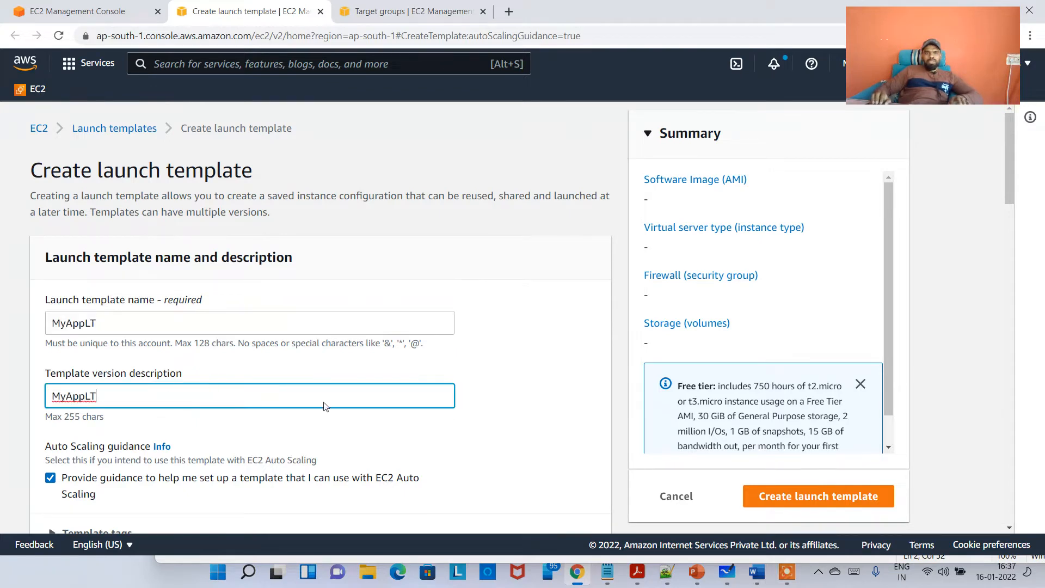
- Choose the Amazon Linux quick-start image as the launch template's AMI
scroll(170, 364, down, 6)
scroll(171, 350, down, 5)
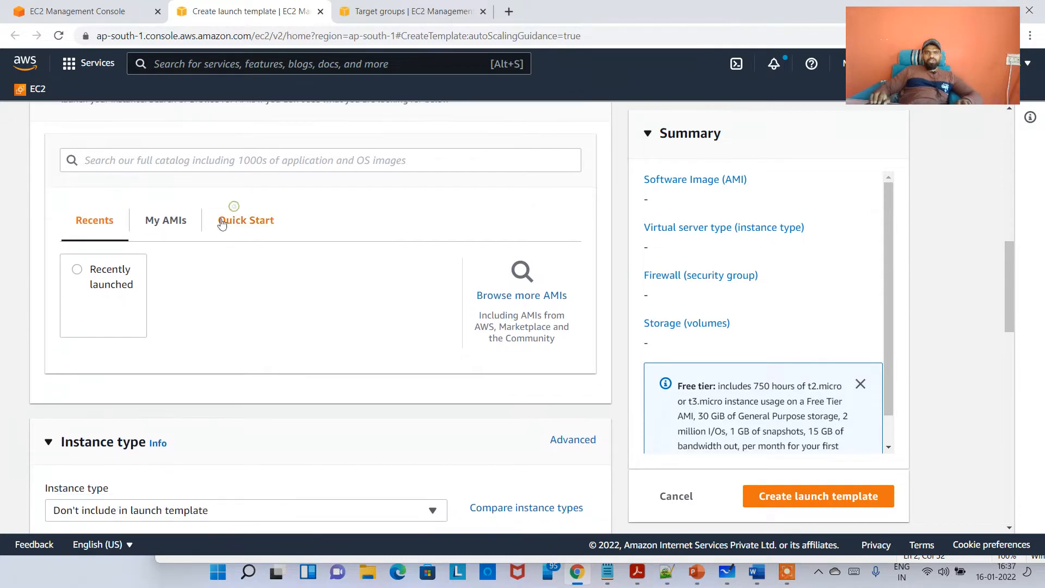
click(221, 223)
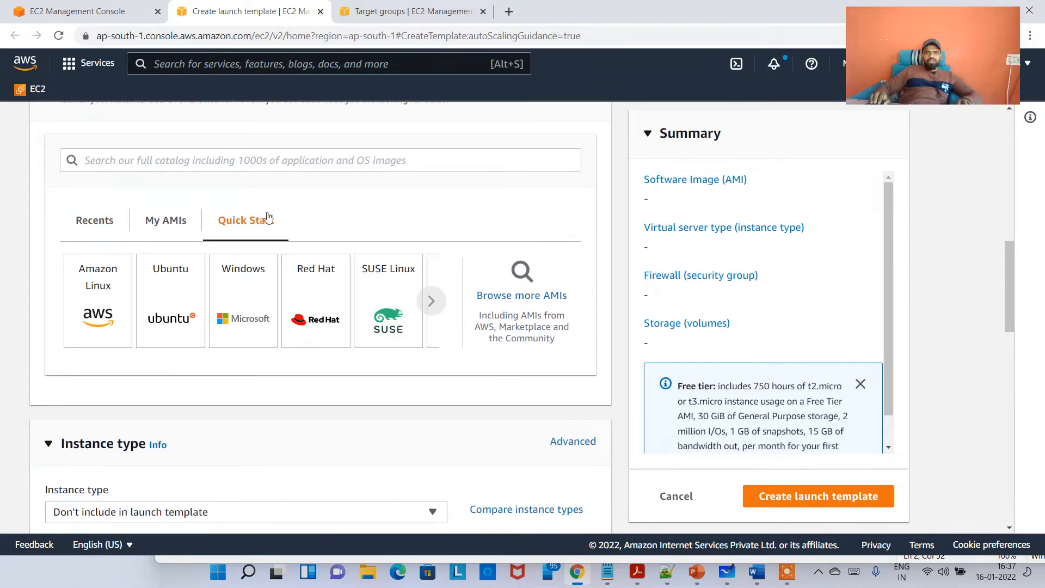
click(98, 299)
scroll(139, 373, down, 1)
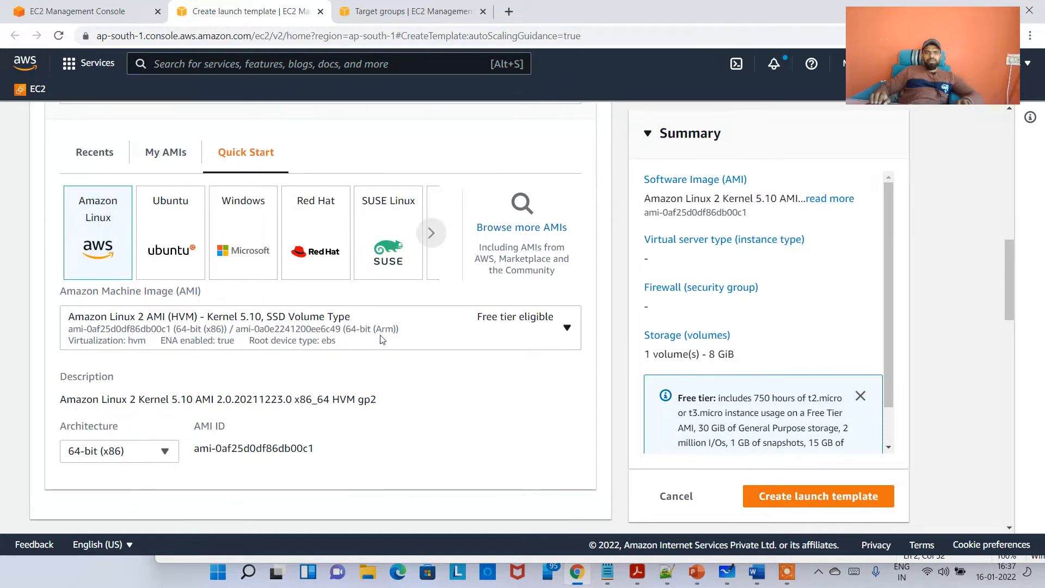
- Browse the instance types and set the launch template's instance type to t2.micro
scroll(381, 340, down, 6)
click(206, 287)
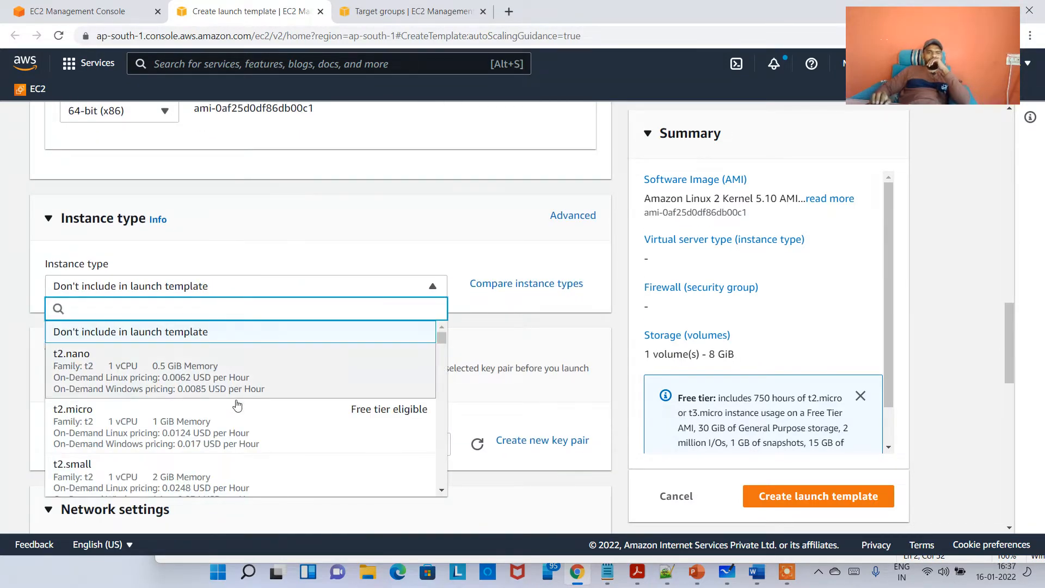
scroll(233, 463, down, 5)
scroll(233, 463, down, 8)
scroll(233, 452, up, 10)
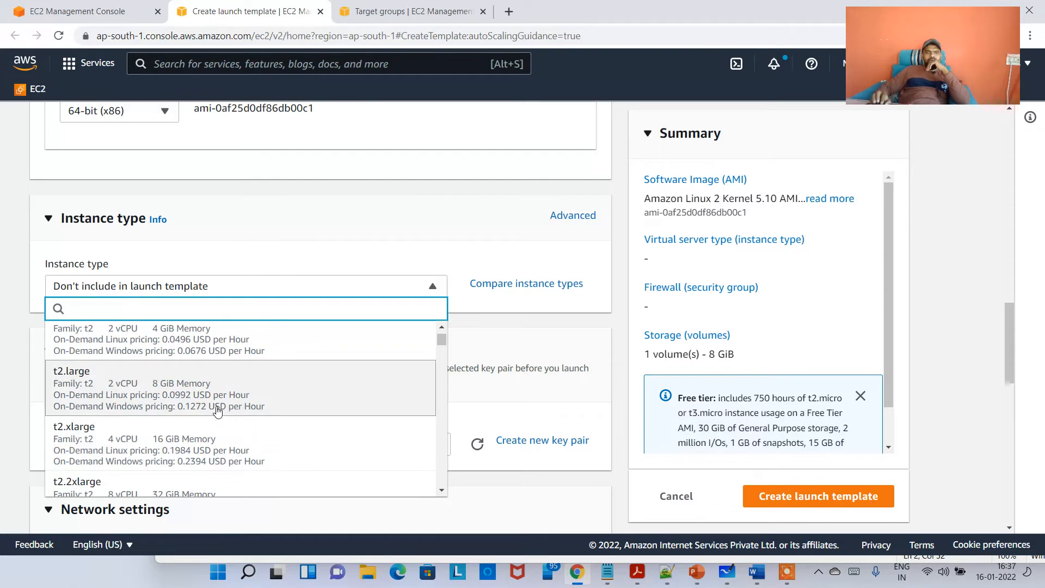
scroll(212, 425, up, 3)
scroll(180, 457, up, 1)
click(233, 431)
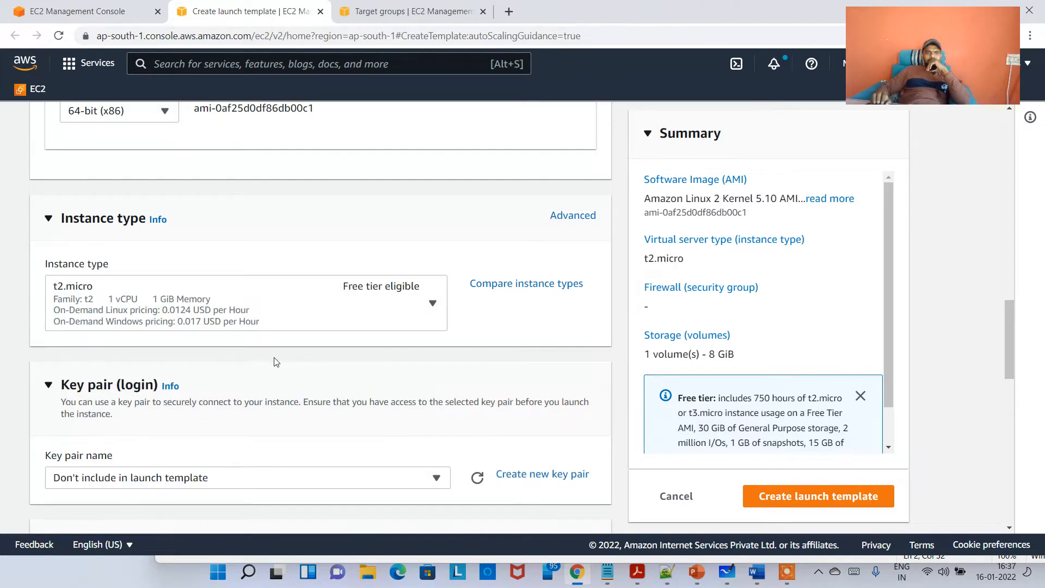
- Set the launch template's login key pair to Besant_aws_linux_KeyPair
scroll(275, 381, down, 2)
click(233, 347)
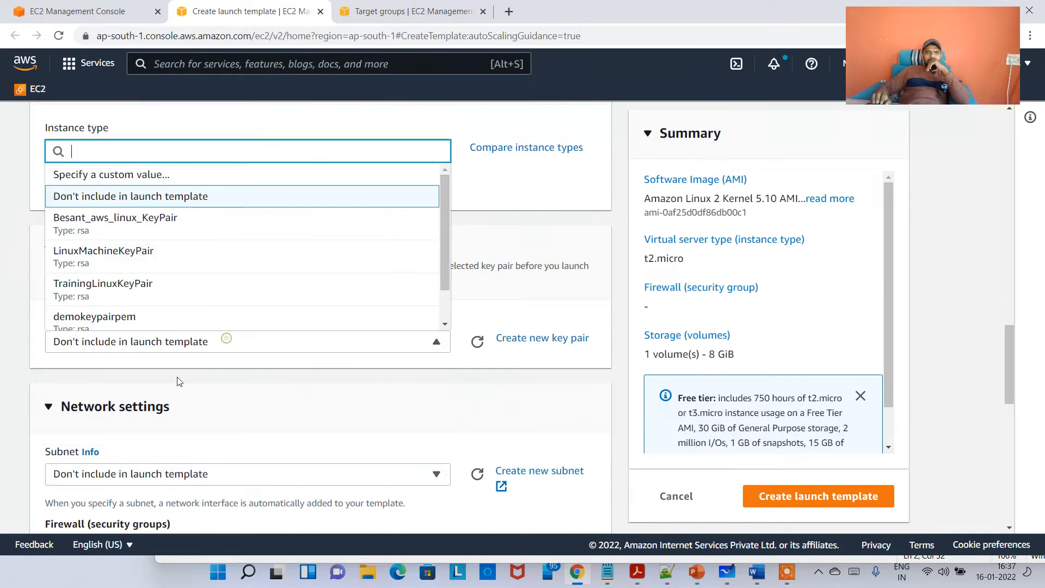
click(142, 226)
- Assign the existing security group MyAppSecurityGroup in the launch template's network settings and review the storage settings
scroll(120, 369, down, 2)
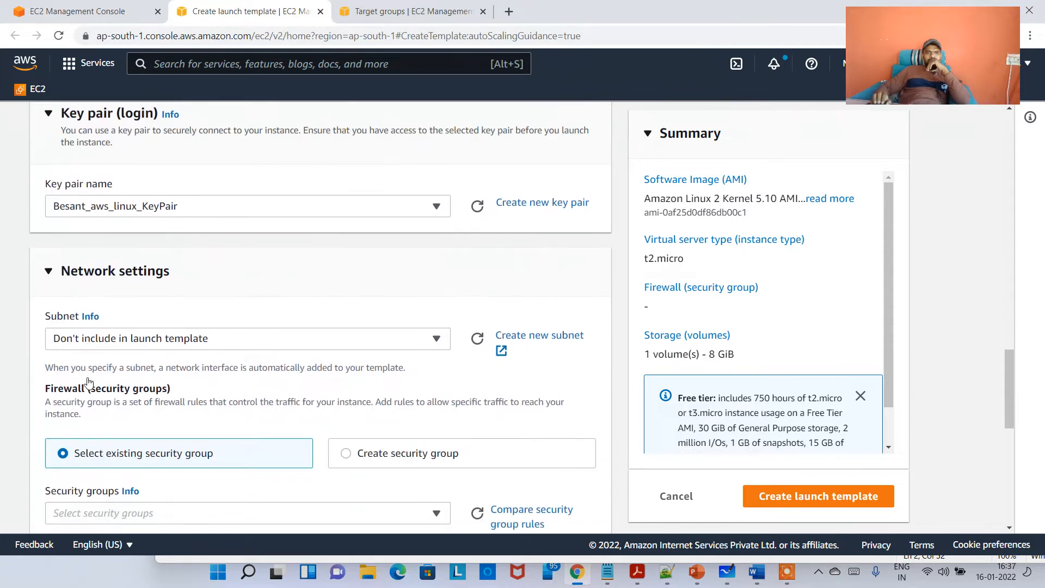
scroll(256, 369, down, 3)
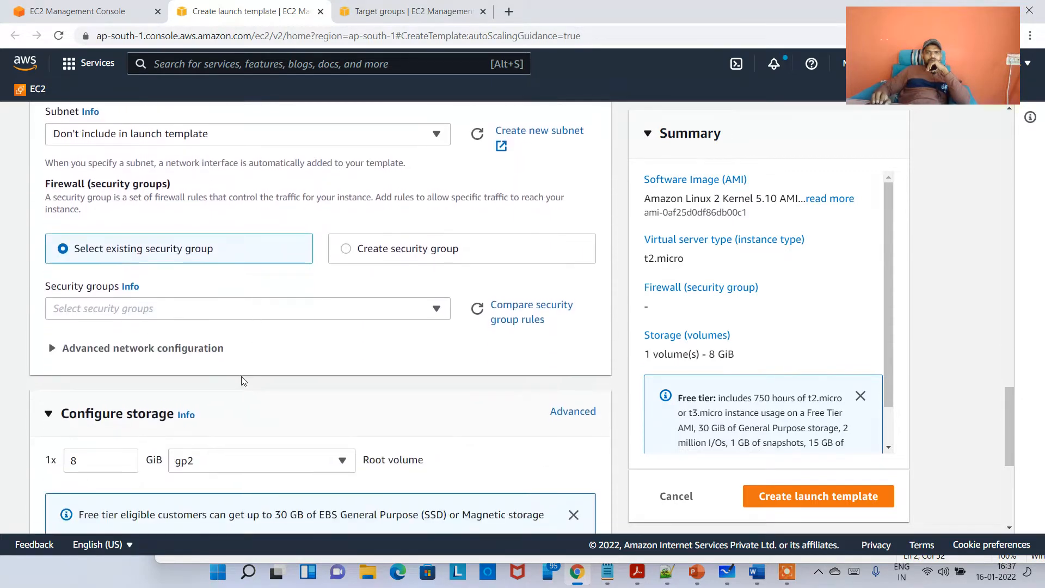
click(175, 309)
click(283, 409)
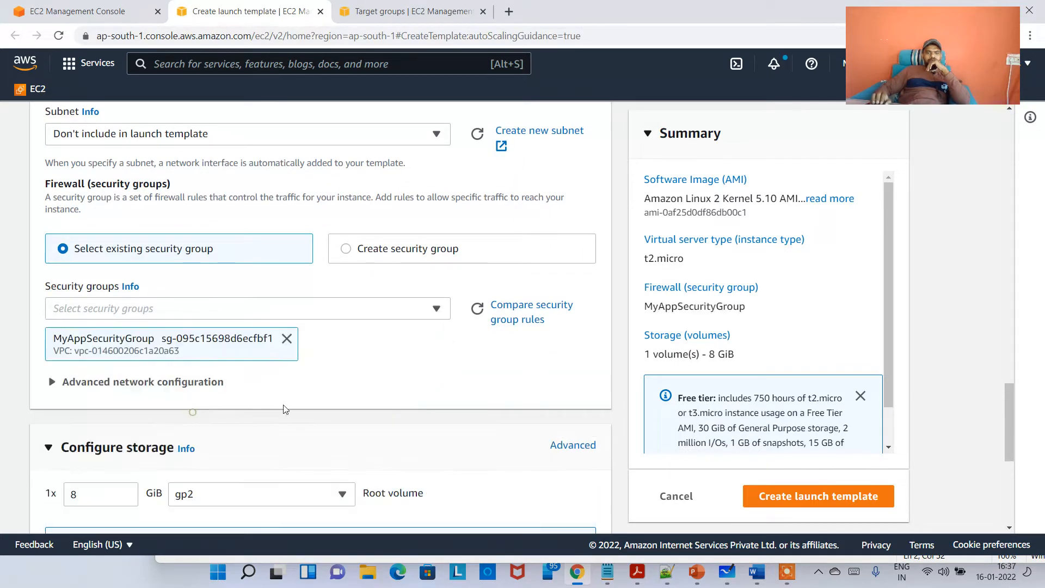
scroll(211, 408, down, 3)
scroll(229, 370, down, 1)
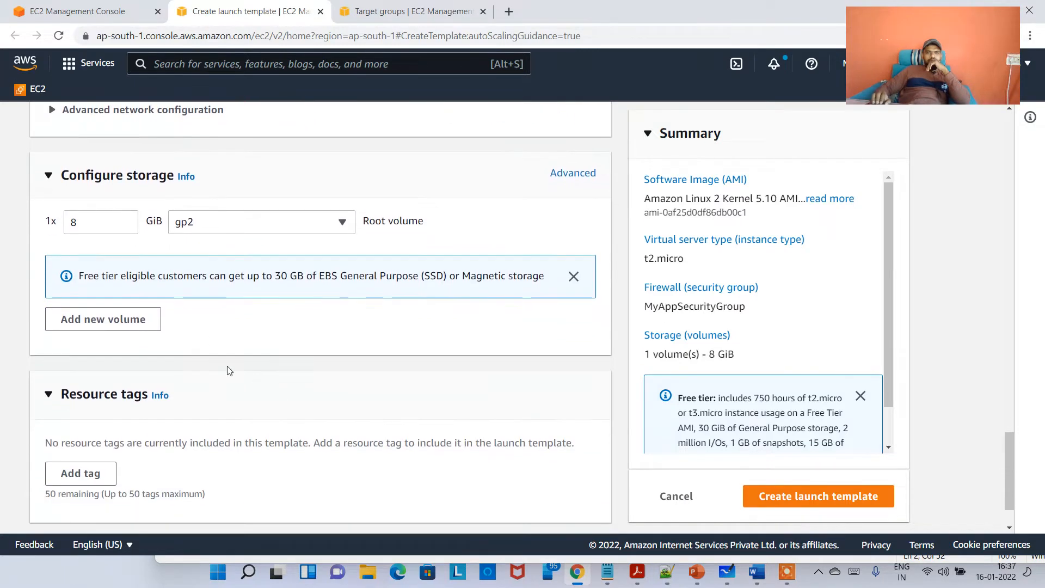
- Expand the launch template's advanced details and place the cursor in the empty User data field
scroll(262, 273, down, 1)
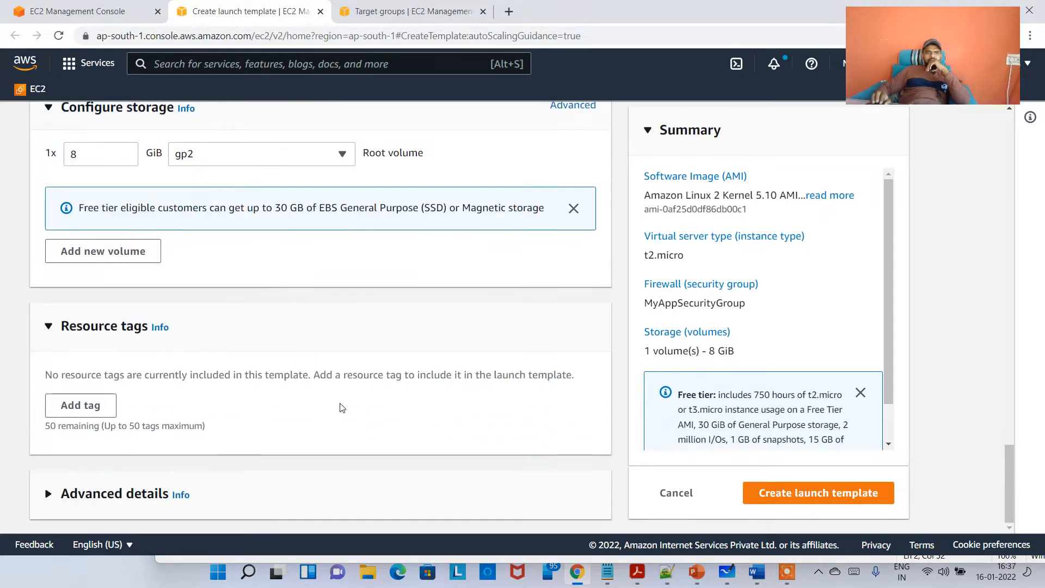
click(163, 494)
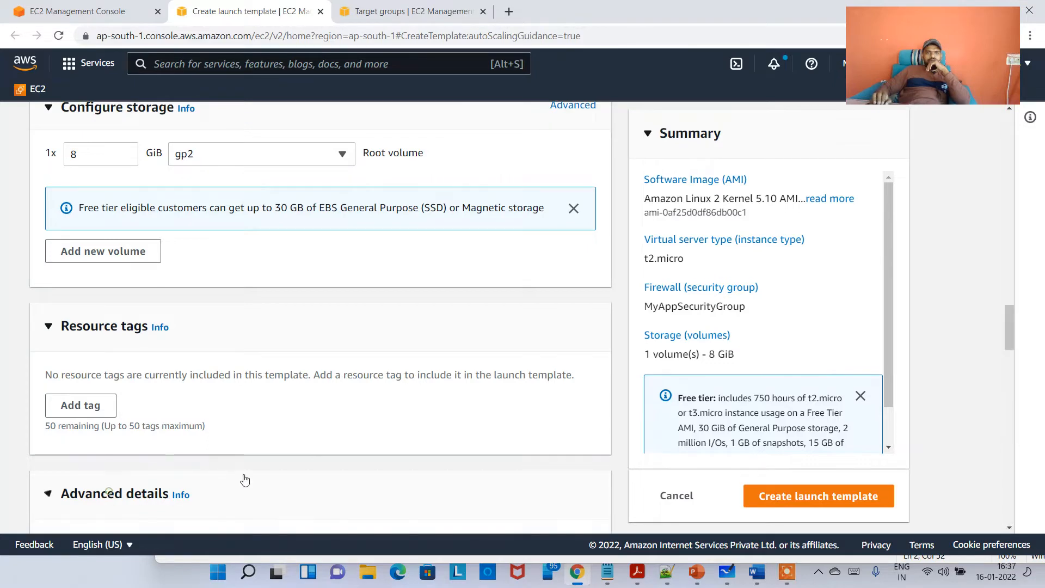
scroll(272, 457, down, 7)
scroll(299, 441, down, 15)
click(201, 294)
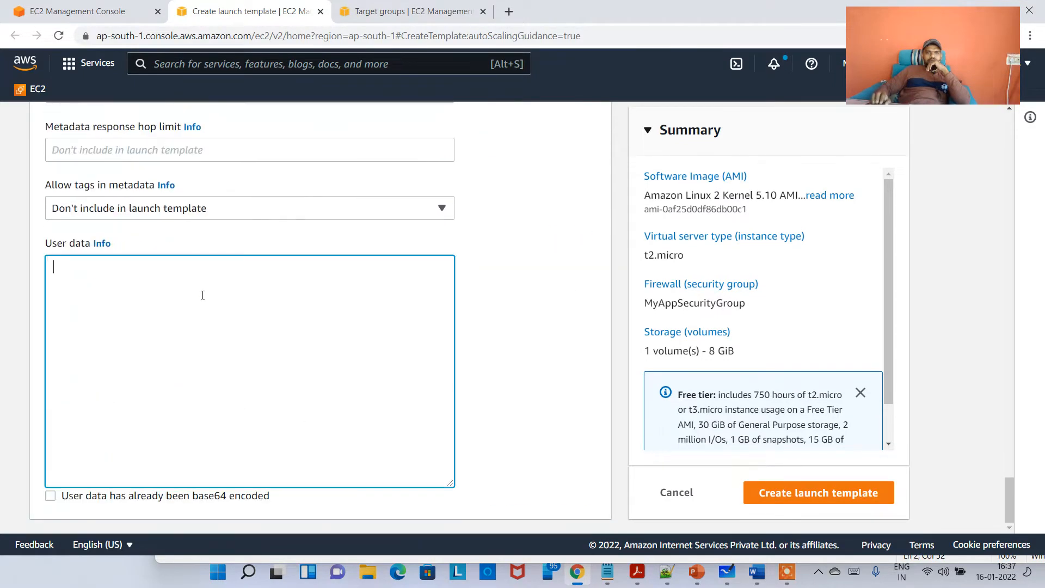
- Switch to Notepad and copy the entire httpd installation script from ec2-user-data.sh
click(606, 574)
click(659, 528)
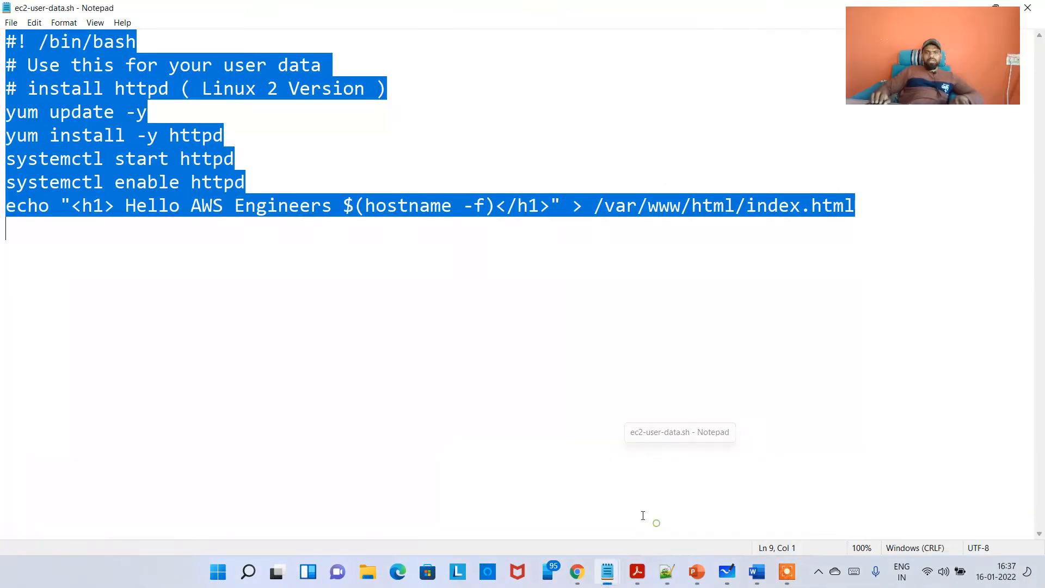
click(734, 312)
drag(856, 246, 4, 41)
key(ctrl+c)
drag(890, 56, 908, 231)
click(962, 9)
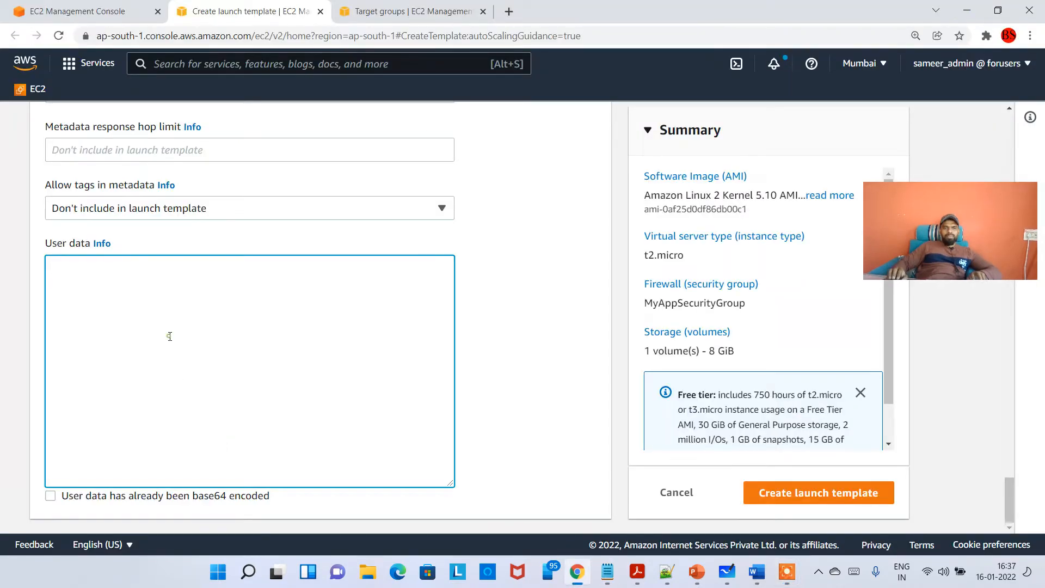
- Paste the copied script as the user data and create the launch template, viewing its actions log
key(ctrl+v)
click(868, 491)
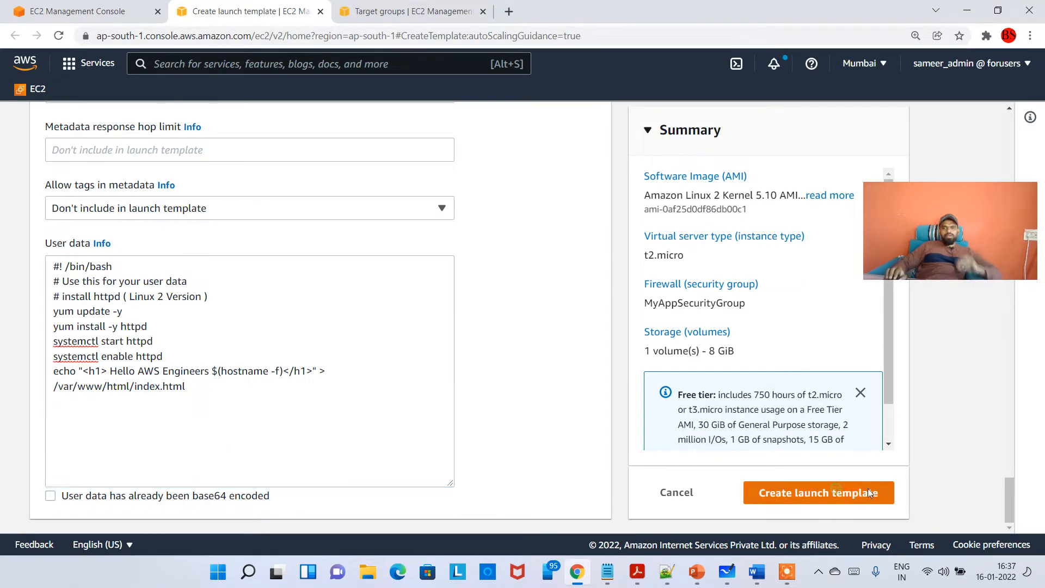
click(140, 224)
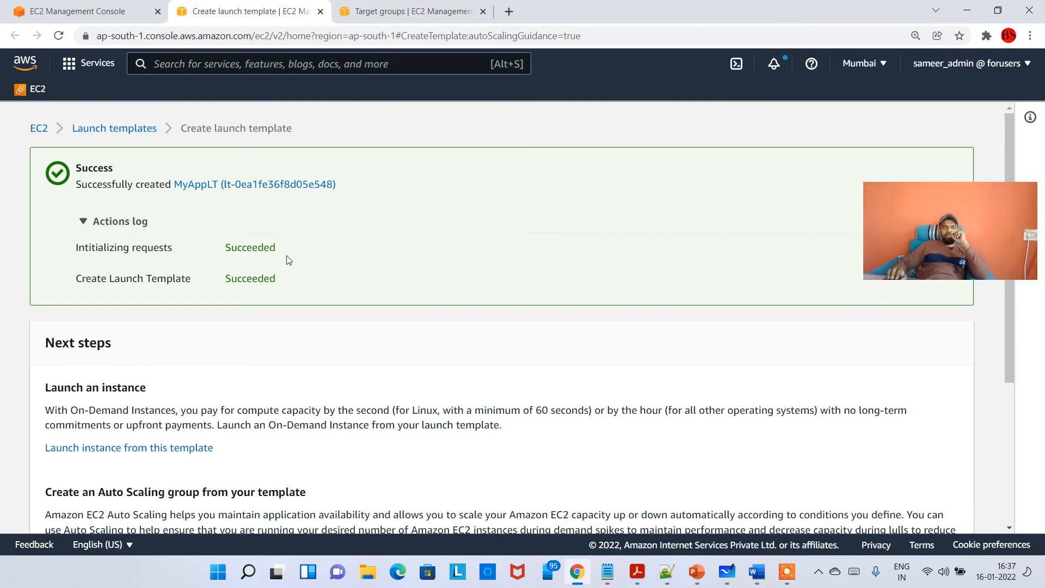
- Return to the Auto Scaling group setup, refresh the available launch templates and choose MyAppLT
click(84, 11)
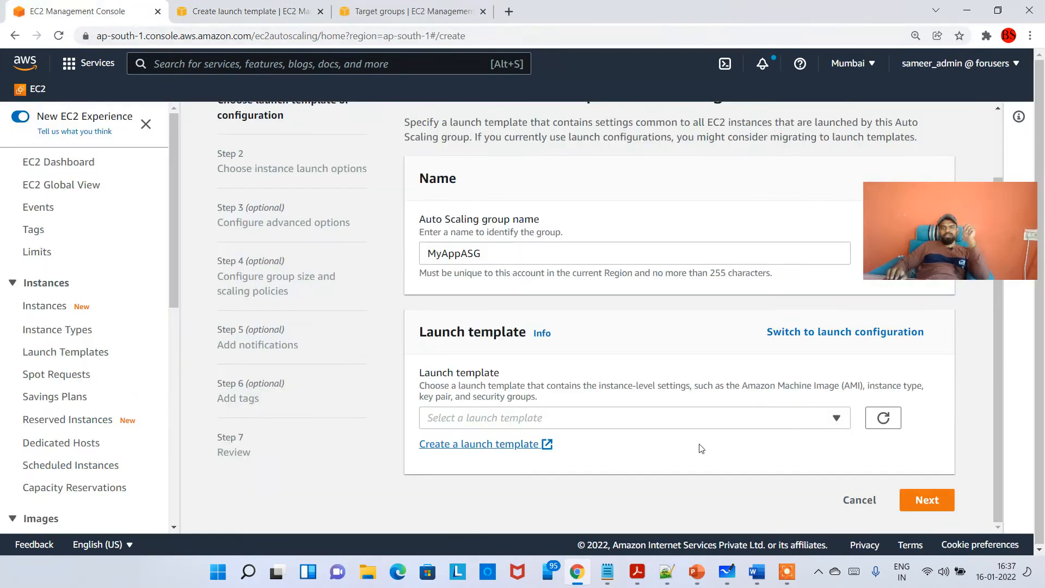
click(884, 418)
click(634, 418)
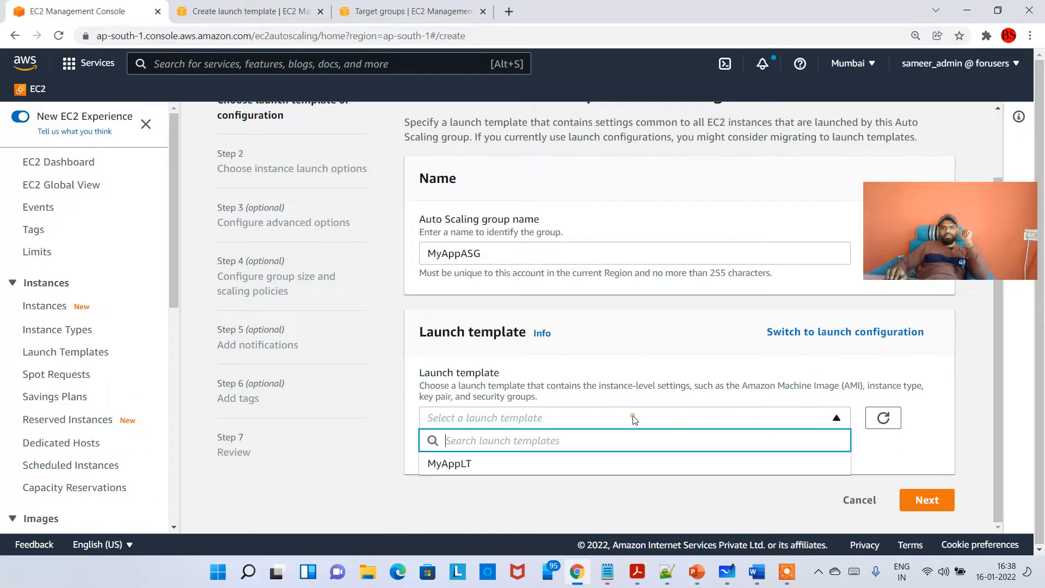
click(436, 464)
scroll(680, 477, down, 3)
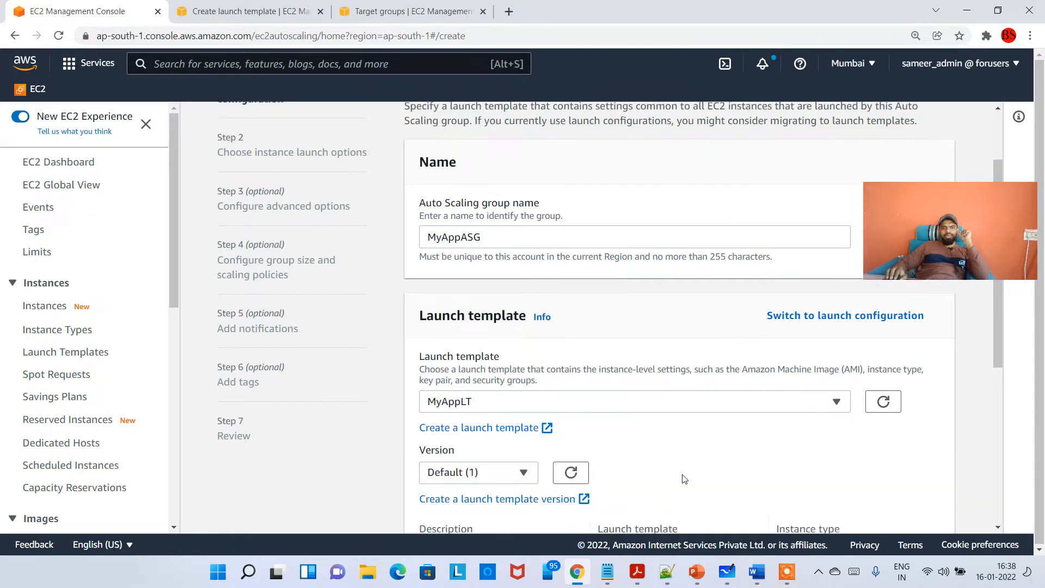
- Keep the launch template version at Default (1), review the template details and continue to the instance launch options
click(526, 355)
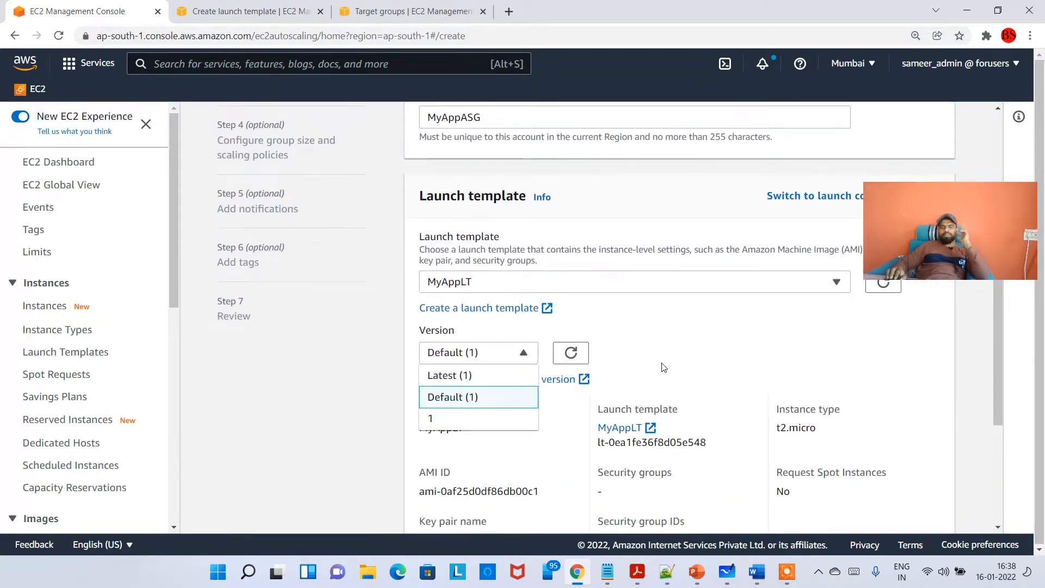
click(683, 358)
scroll(737, 381, down, 3)
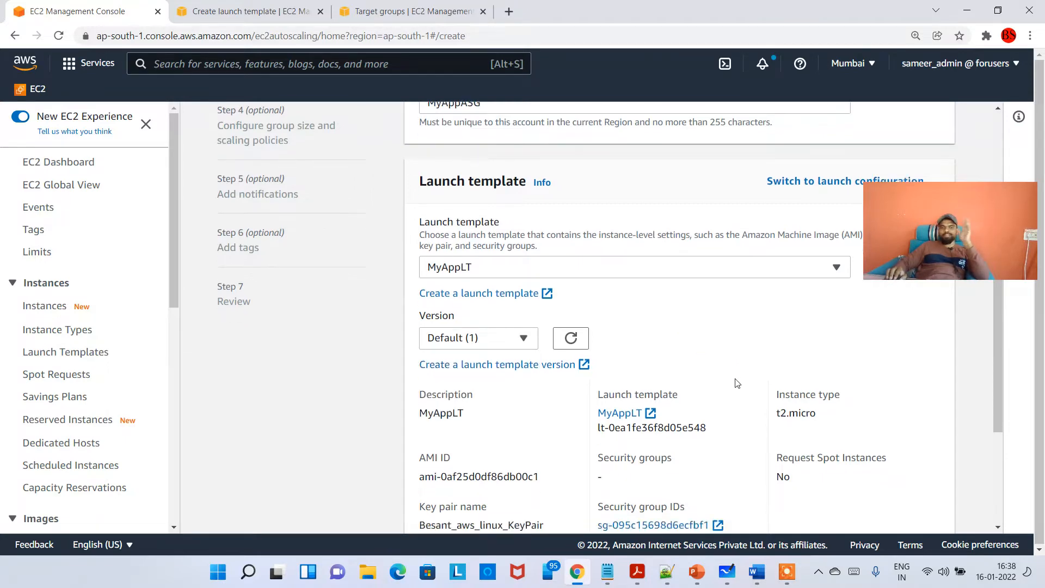
scroll(737, 406, down, 2)
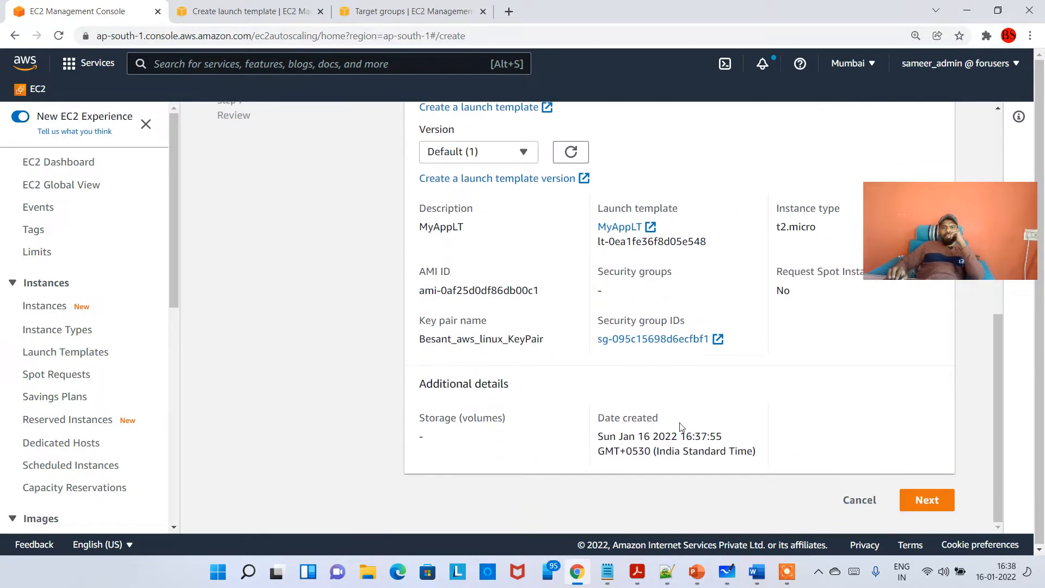
click(927, 503)
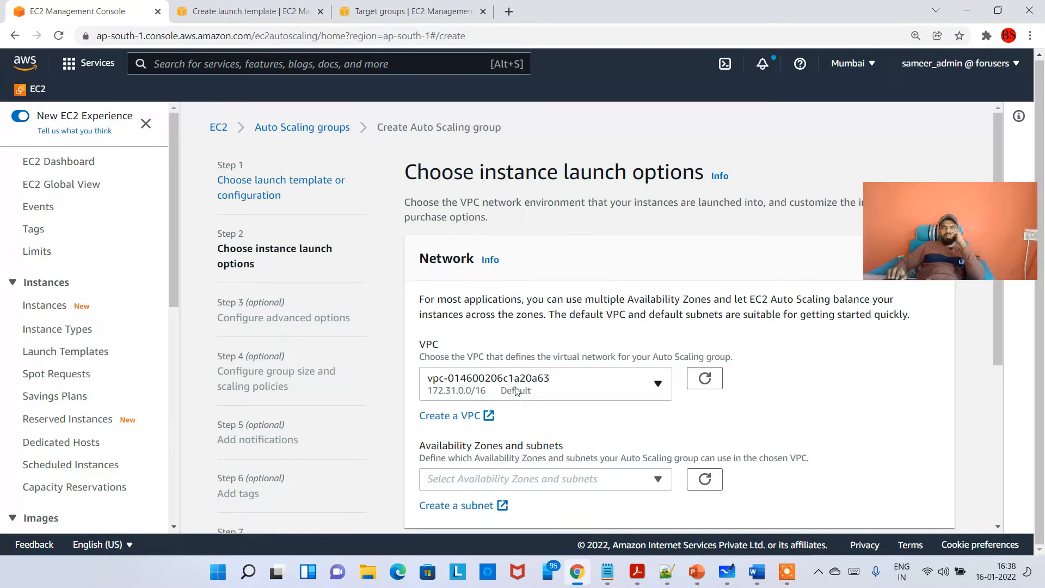
- Add the default subnets of ap-south-1a and ap-south-1b to the Auto Scaling group and continue to the advanced options
scroll(536, 375, down, 1)
click(583, 405)
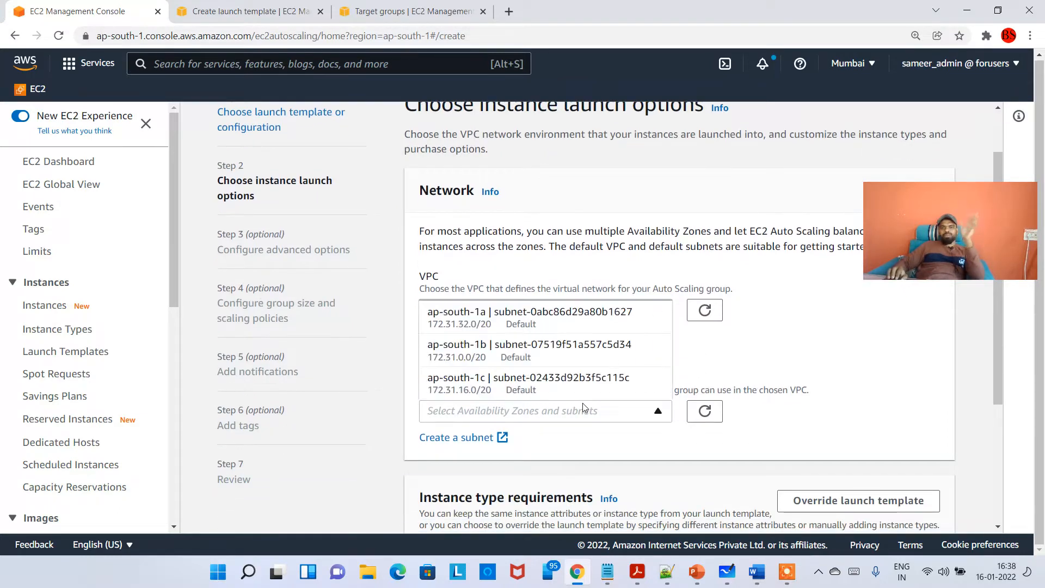
click(528, 331)
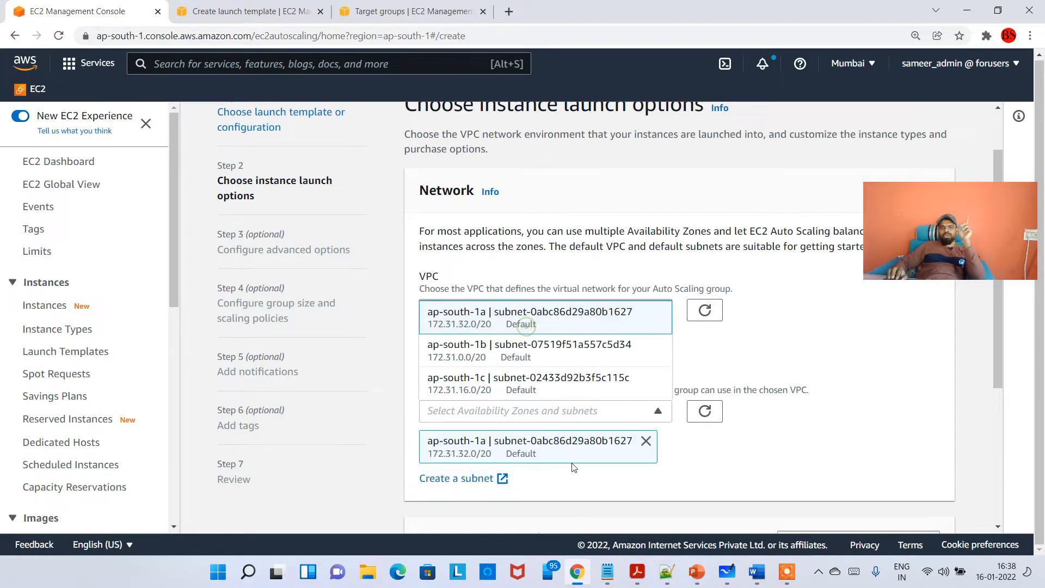
click(593, 419)
click(586, 414)
click(531, 362)
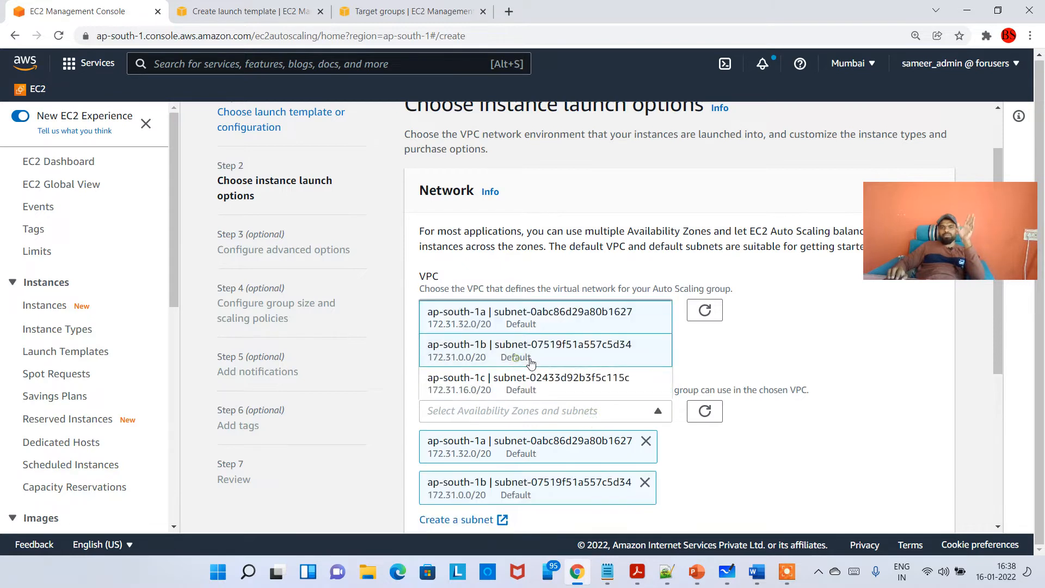
click(792, 424)
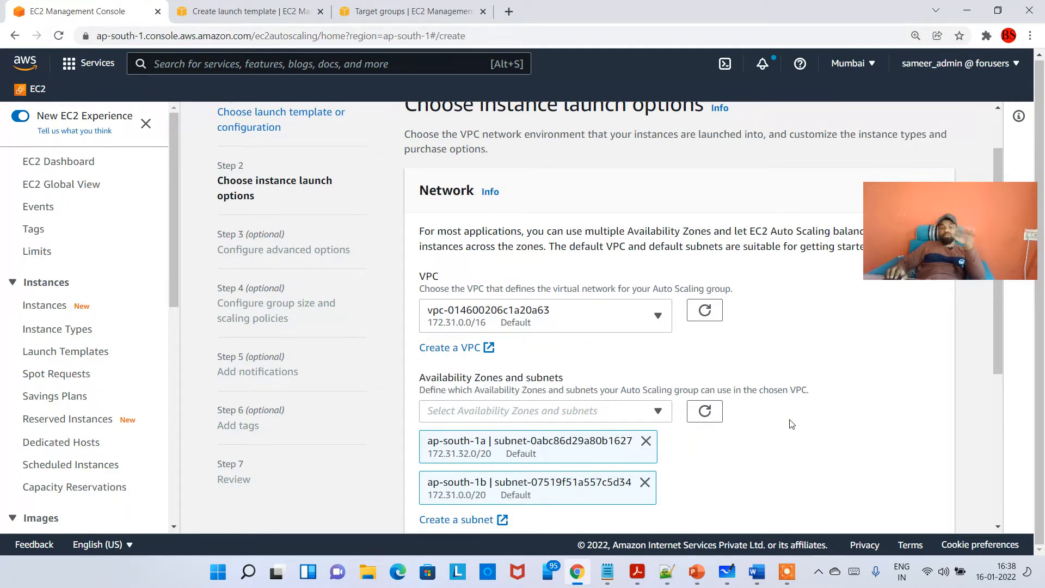
scroll(625, 368, down, 3)
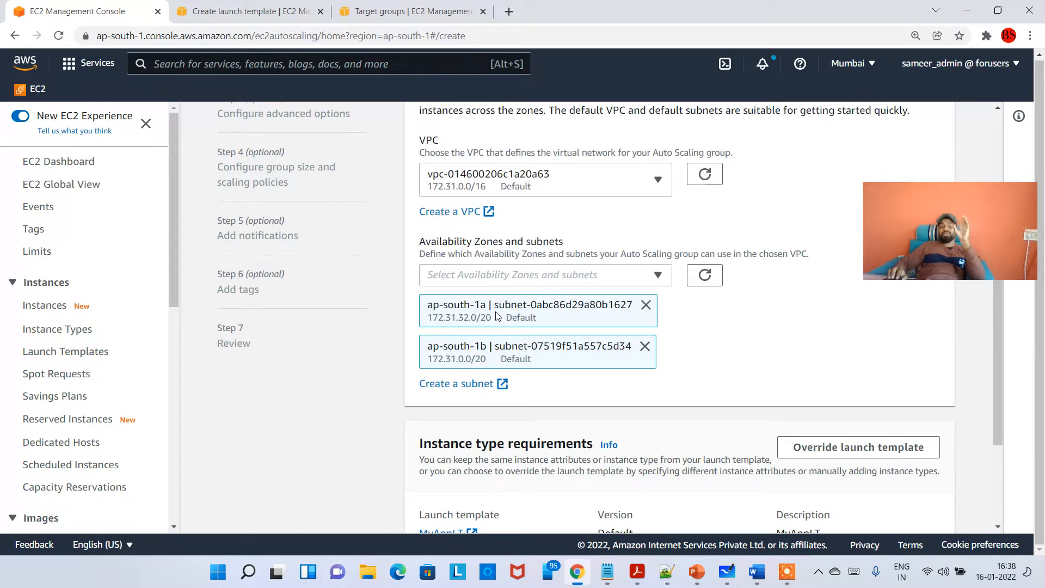
scroll(732, 362, down, 3)
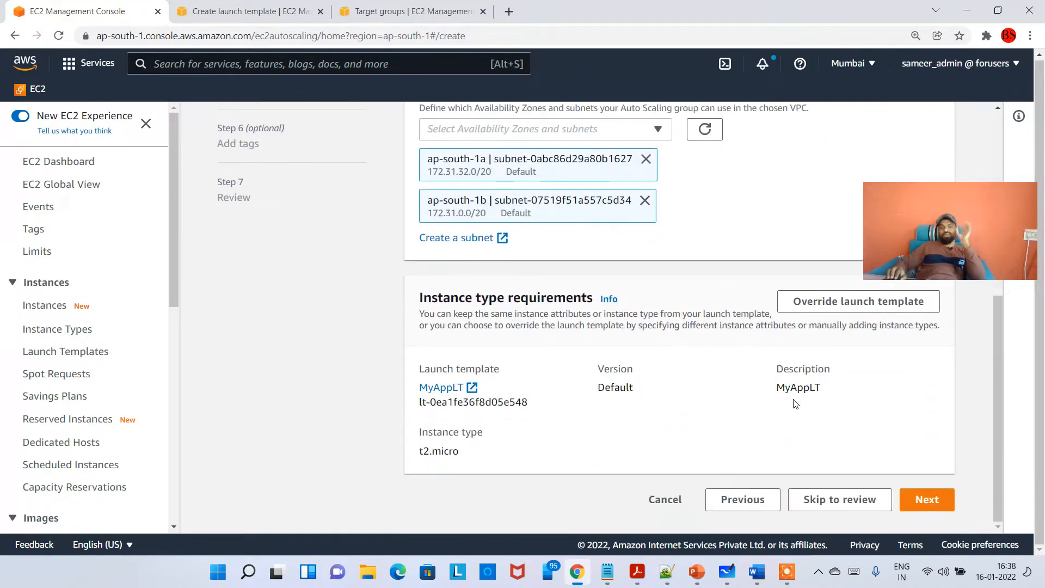
click(904, 499)
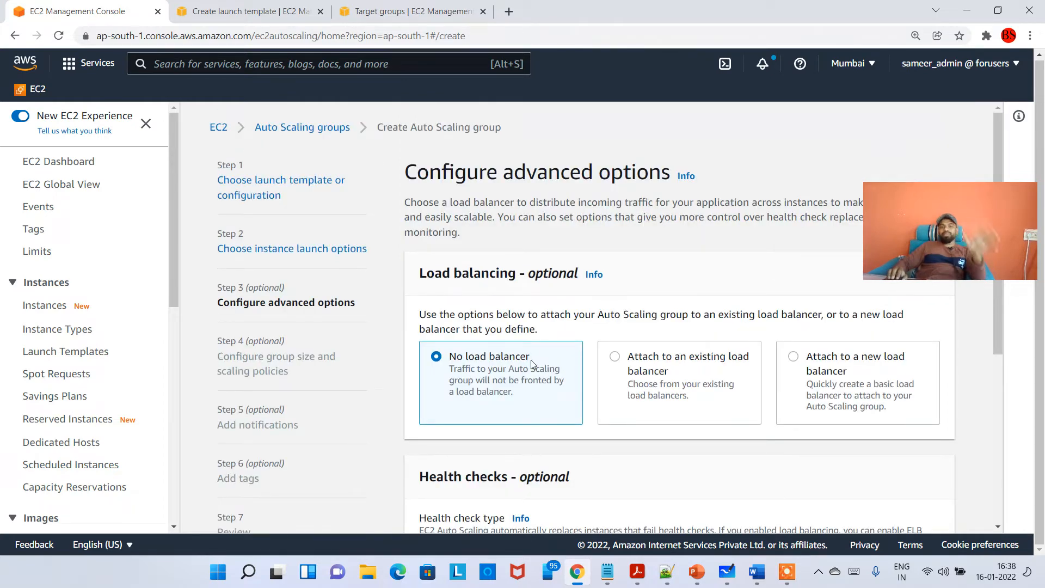
- Switch to Microsoft Whiteboard and outline the ALB and ASG boxes together in light blue, then return to the AWS console
drag(922, 237, 884, 165)
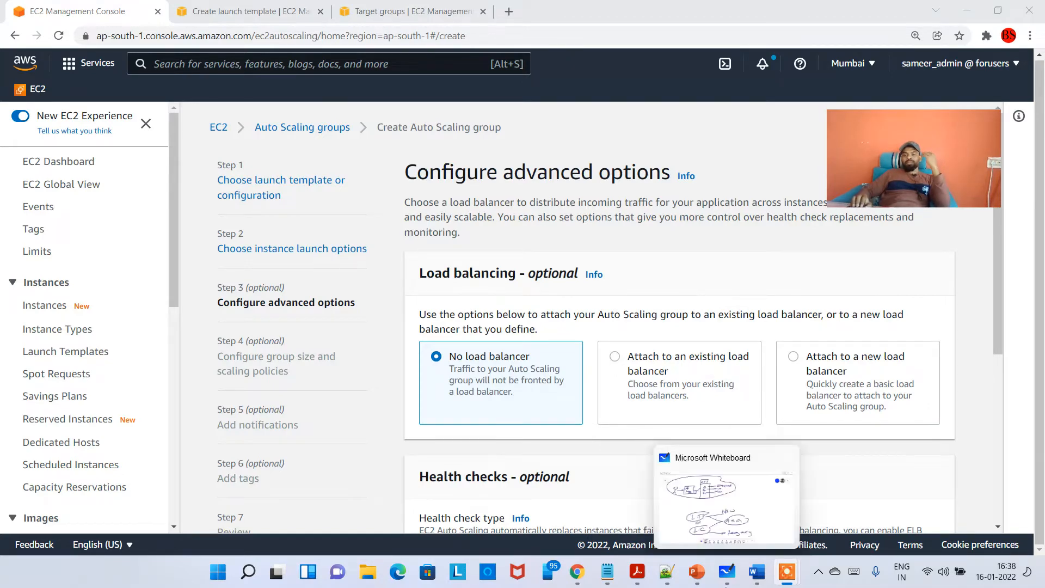
click(727, 572)
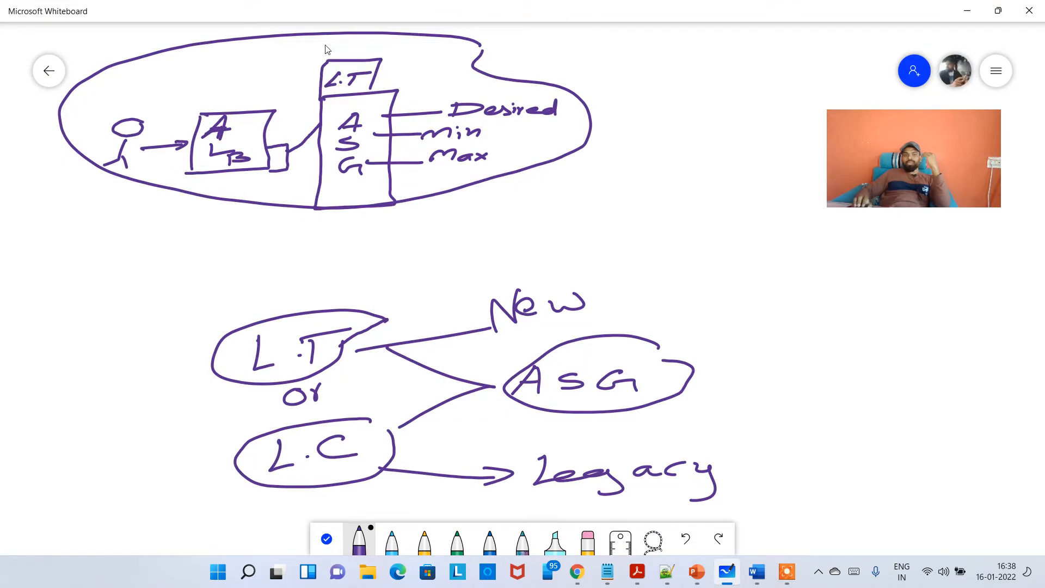
click(392, 540)
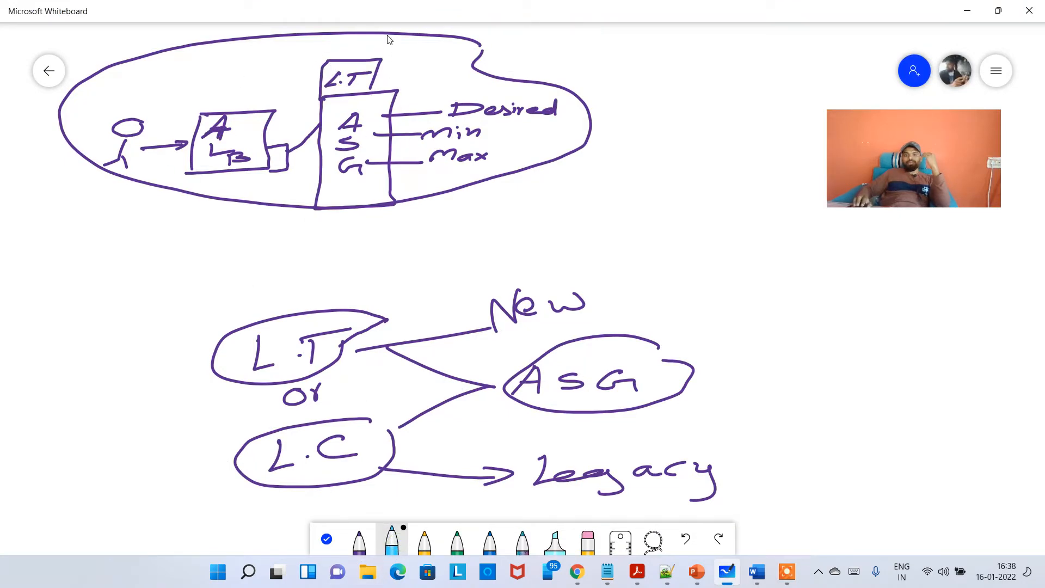
mouse_move(389, 35)
mouse_down()
mouse_move(296, 35)
mouse_move(169, 121)
mouse_move(205, 251)
mouse_move(398, 238)
mouse_move(413, 82)
mouse_move(357, 34)
mouse_up()
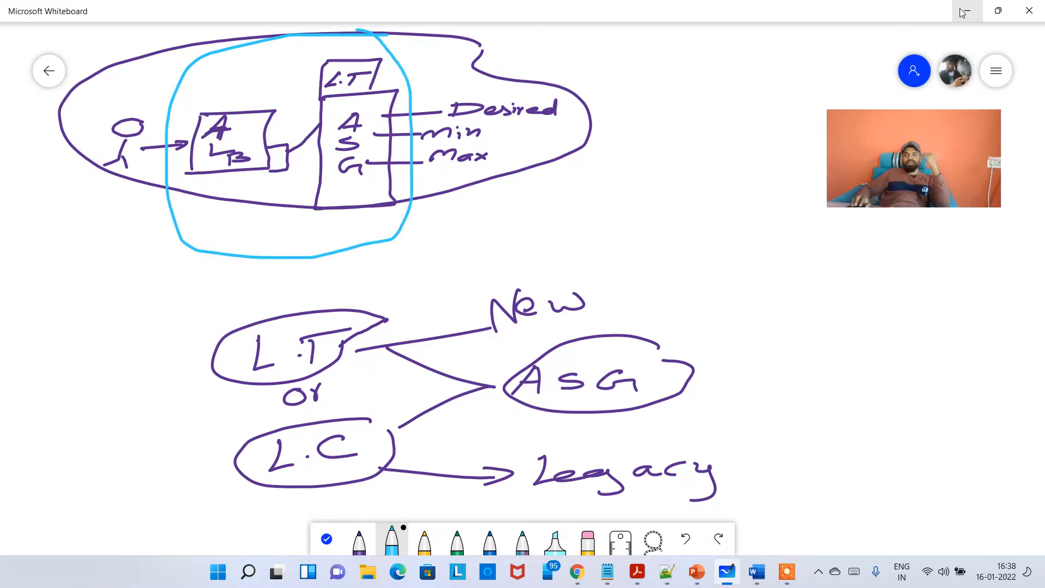
click(967, 11)
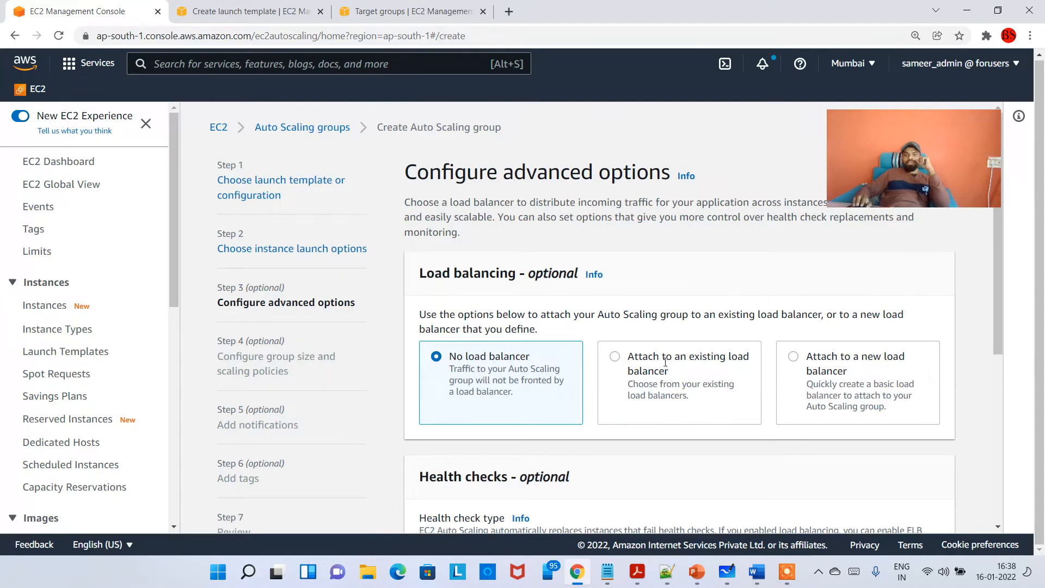
- Attach the Auto Scaling group to an existing load balancer through the target group MyAppTG | HTTP
drag(666, 362, 689, 376)
click(689, 375)
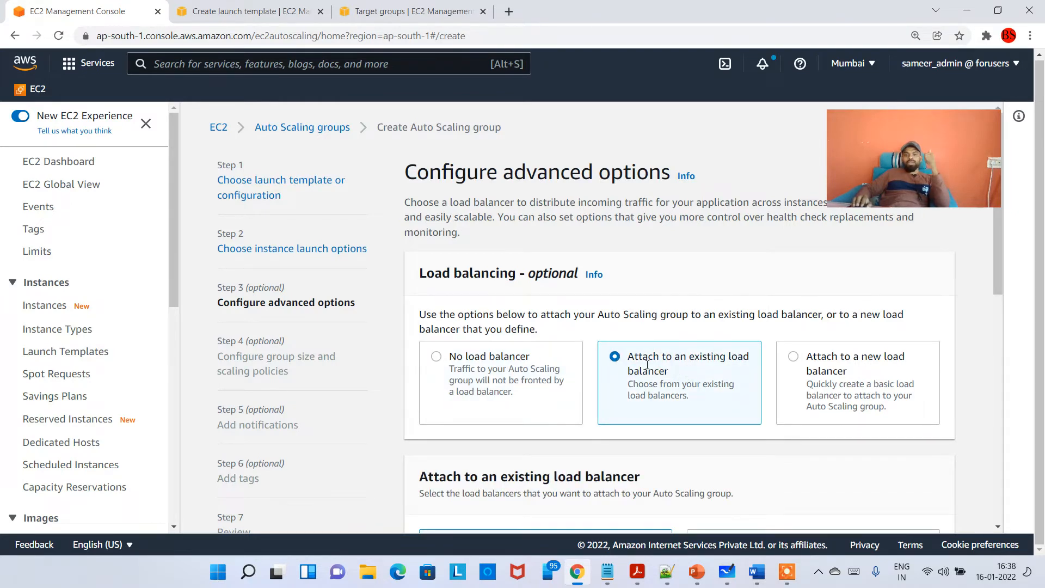
scroll(647, 365, down, 2)
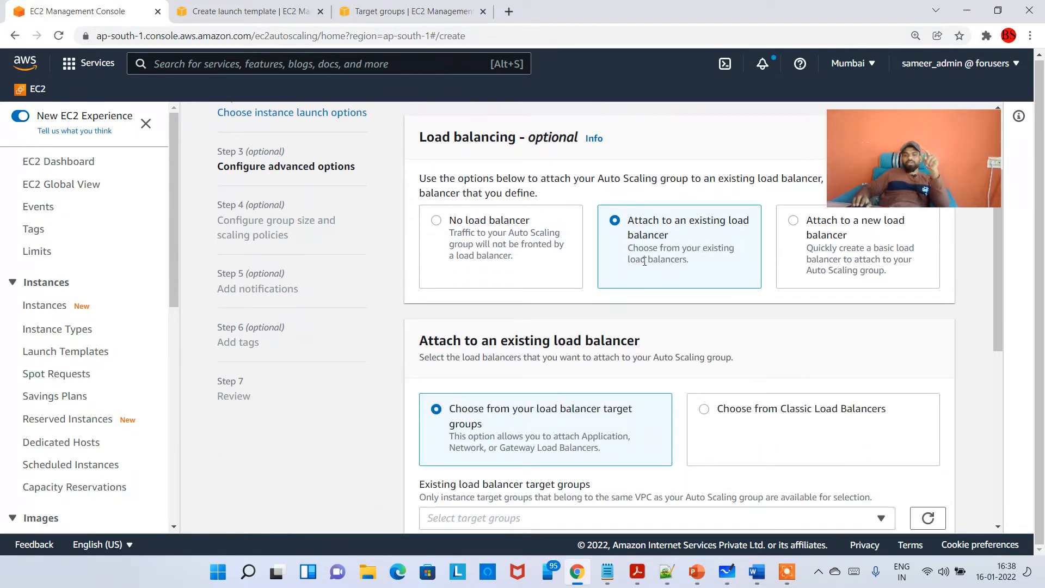
scroll(647, 335, down, 1)
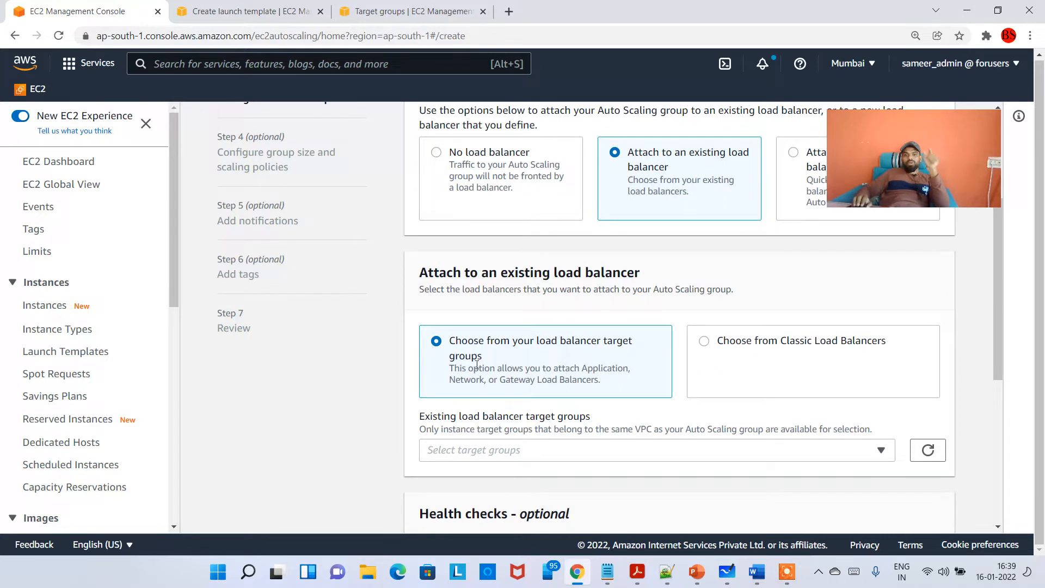
scroll(593, 346, down, 1)
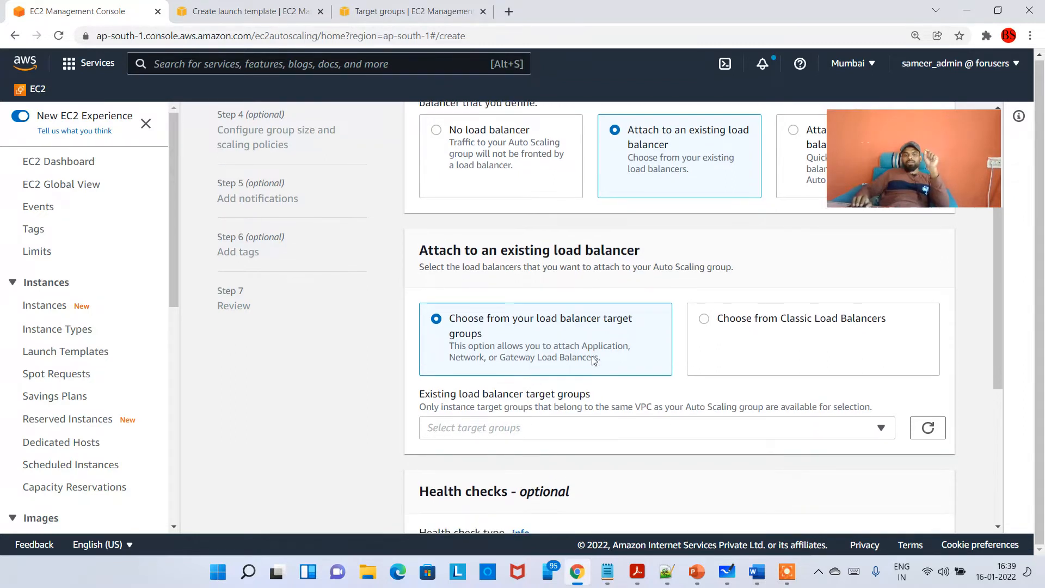
click(525, 392)
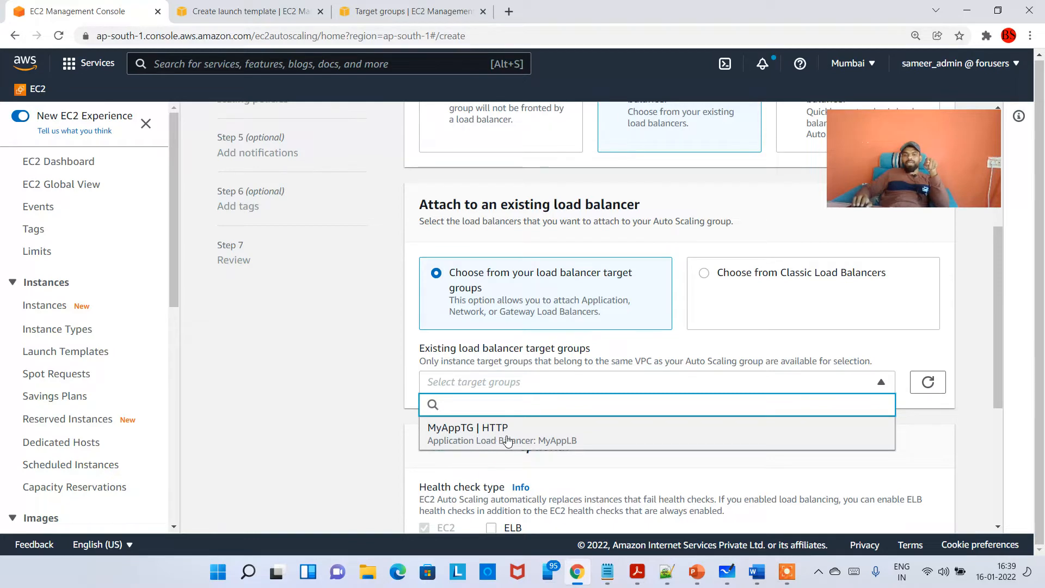
click(483, 441)
- Read the health check type description and enable ELB health checks for the Auto Scaling group
scroll(582, 432, down, 4)
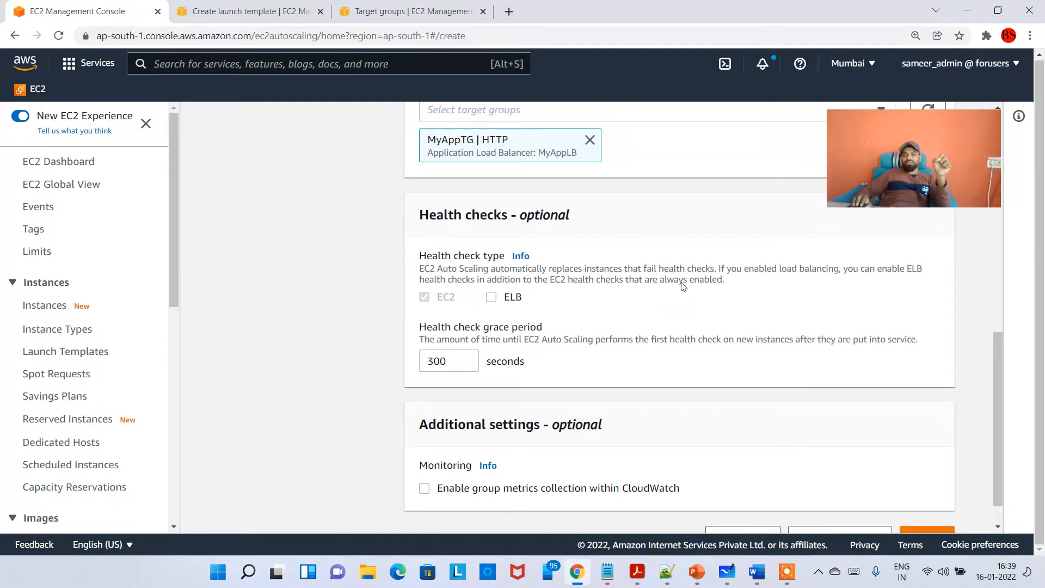
drag(733, 268, 899, 271)
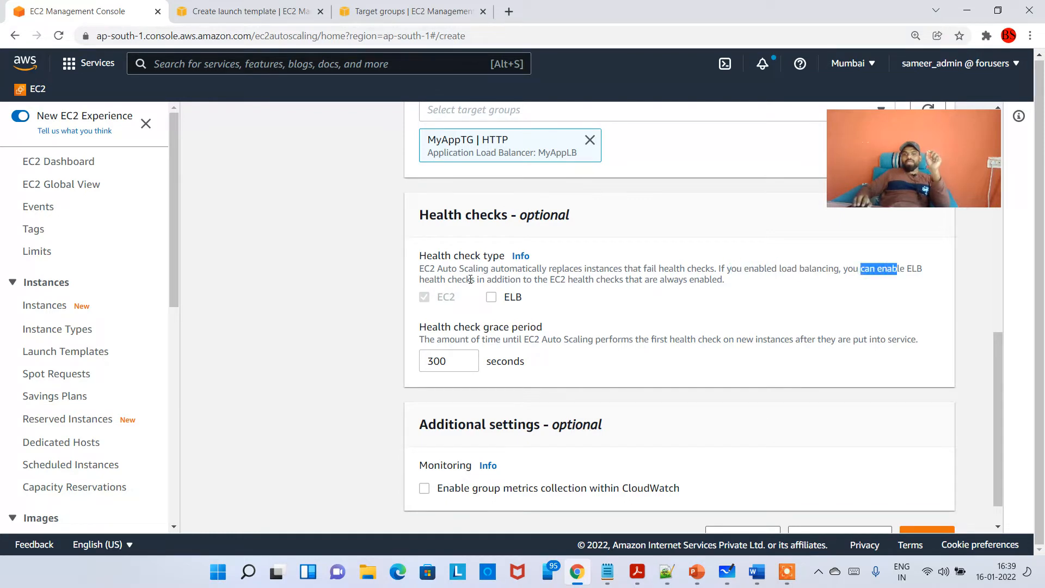
drag(470, 279, 582, 291)
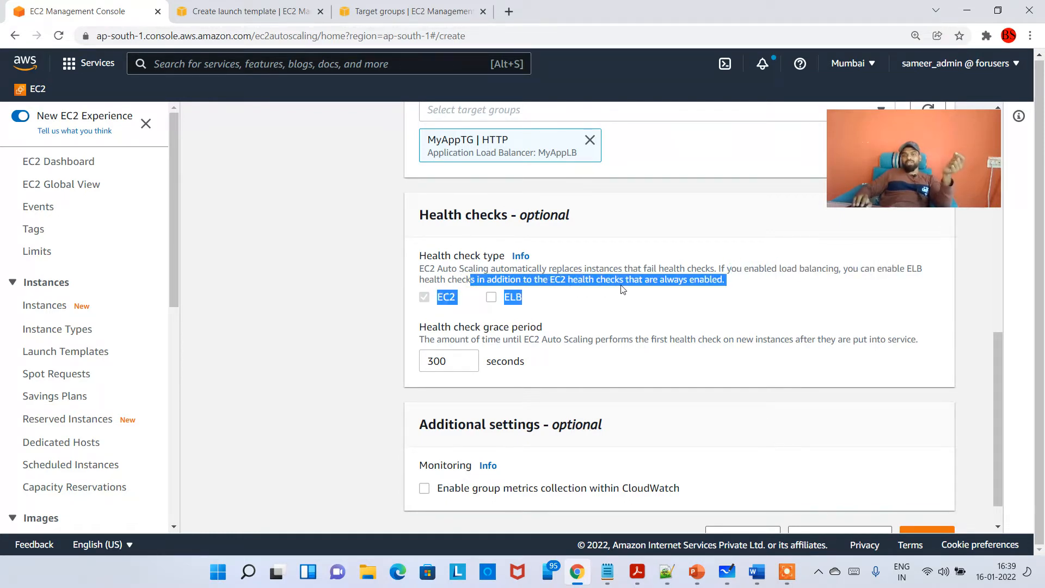
click(608, 313)
scroll(608, 314, up, 1)
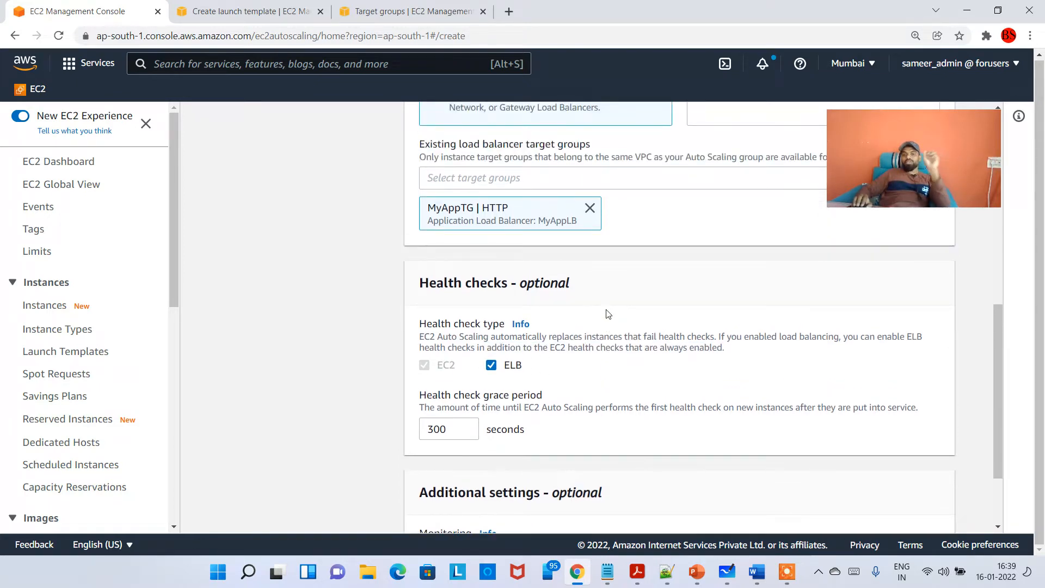
- Continue from the advanced options to the group size and scaling policies configuration of the Auto Scaling group
scroll(608, 314, down, 2)
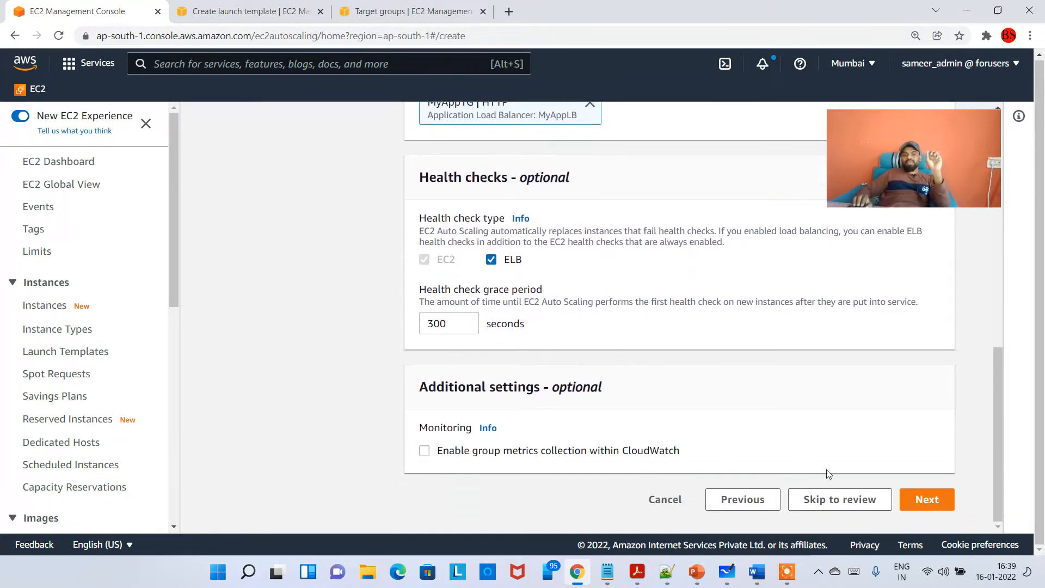
click(927, 499)
scroll(566, 381, down, 1)
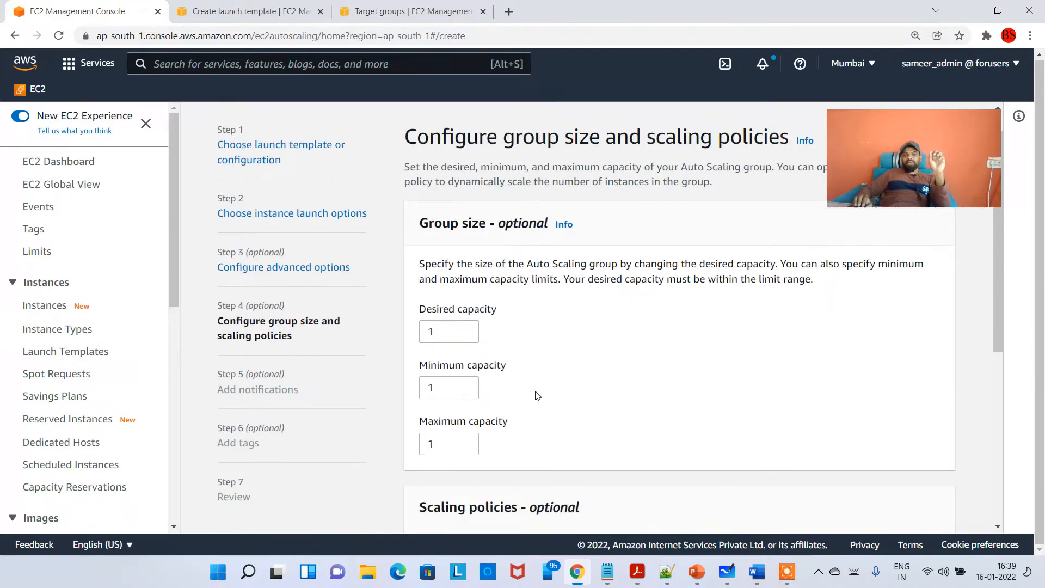
- Switch to the untitled Notepad notes, review the planned desired, minimum and maximum capacities, and return to the AWS console
mouse_move(755, 582)
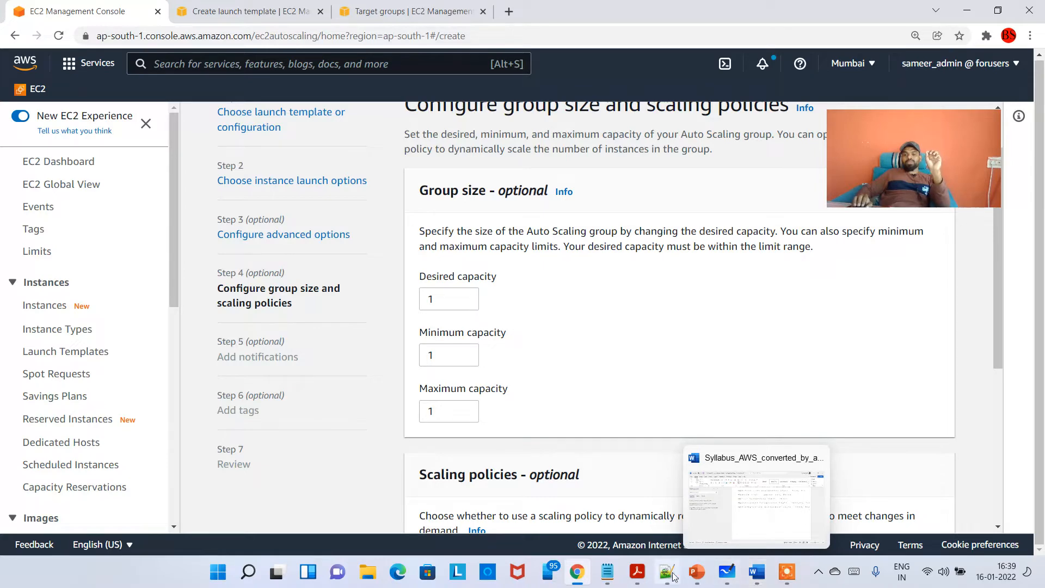
click(608, 572)
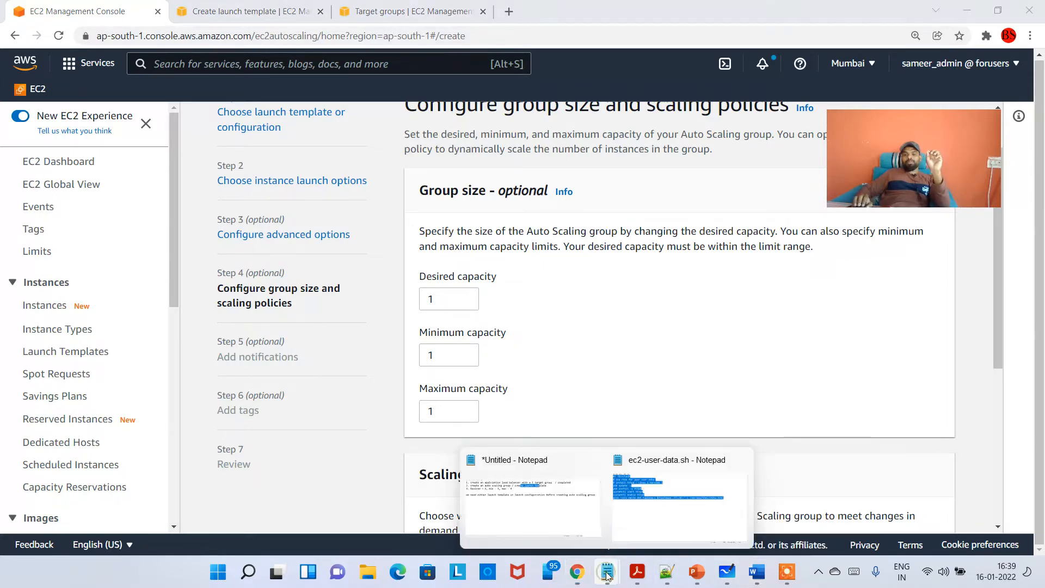
click(524, 510)
click(336, 196)
drag(187, 194, 273, 196)
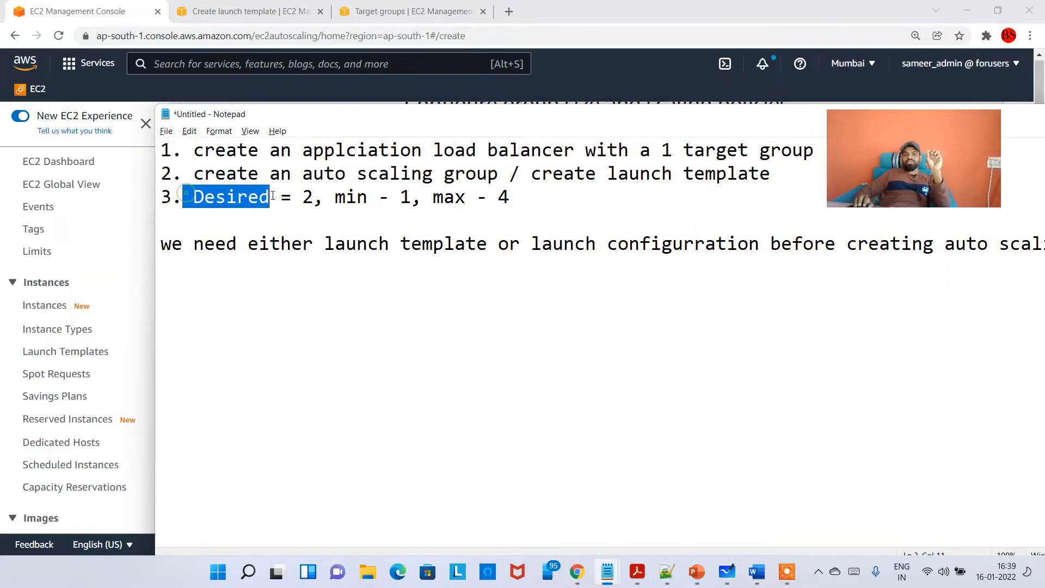
drag(345, 197, 510, 197)
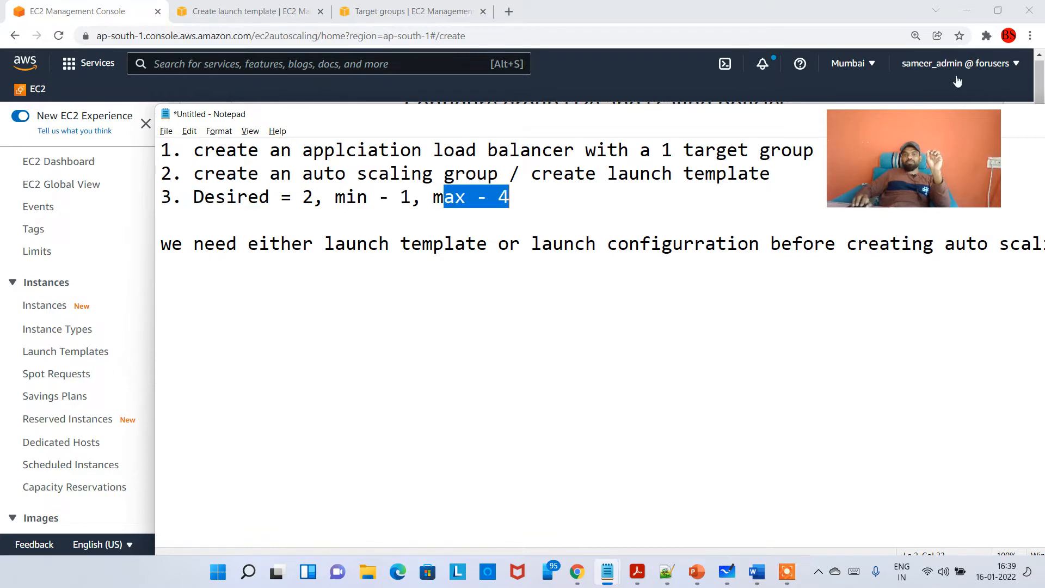
click(639, 3)
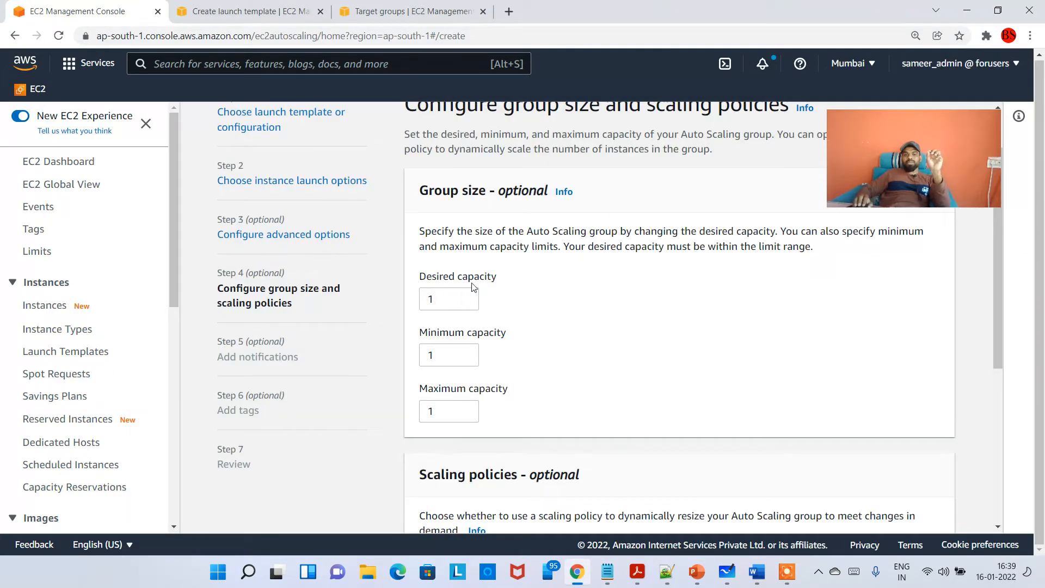
- Set the Auto Scaling group's desired capacity to 2 and its maximum capacity to 4, and review the three capacity values
click(466, 297)
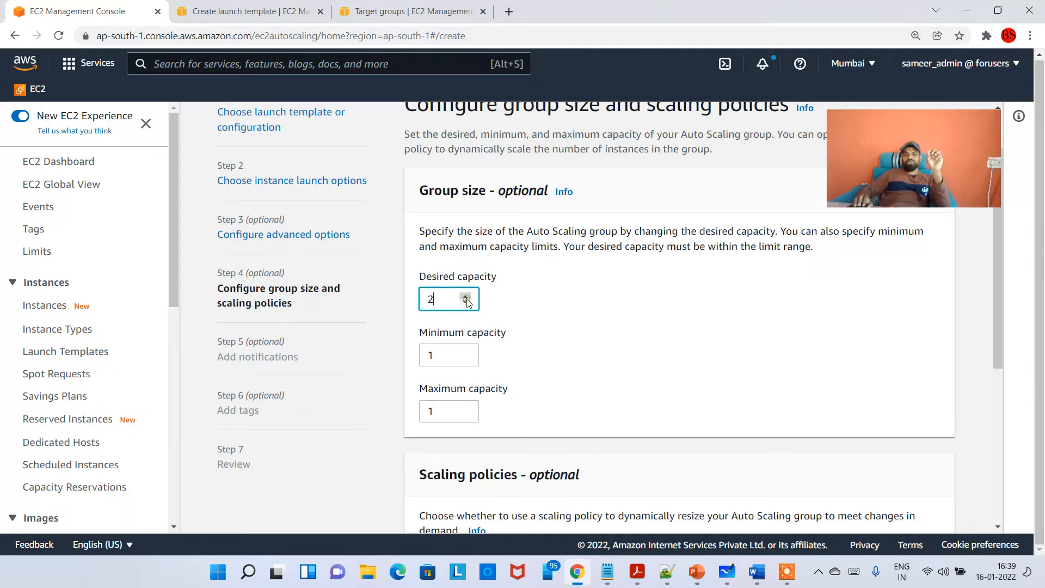
triple_click(466, 407)
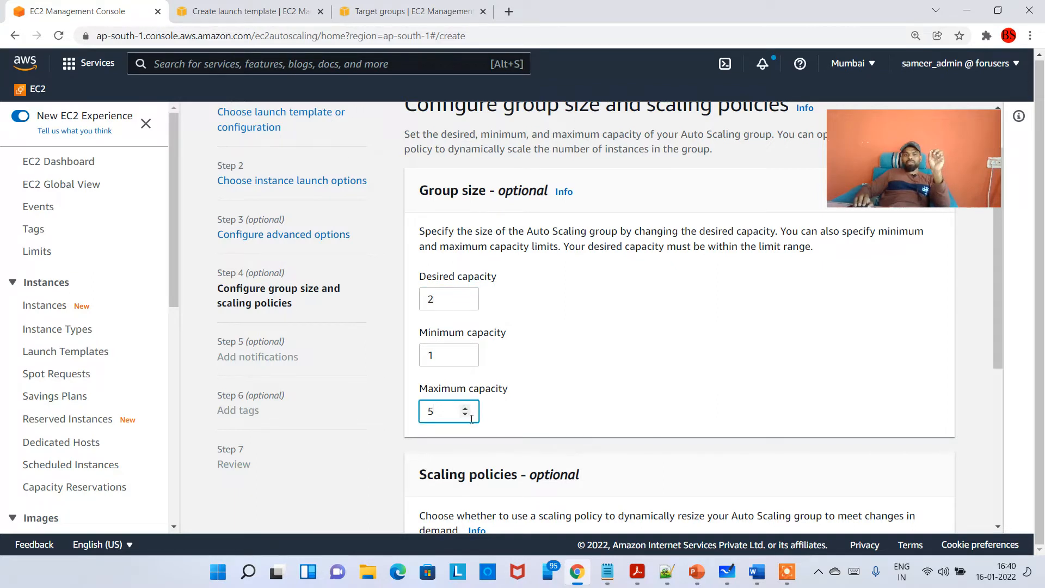
click(466, 416)
click(433, 299)
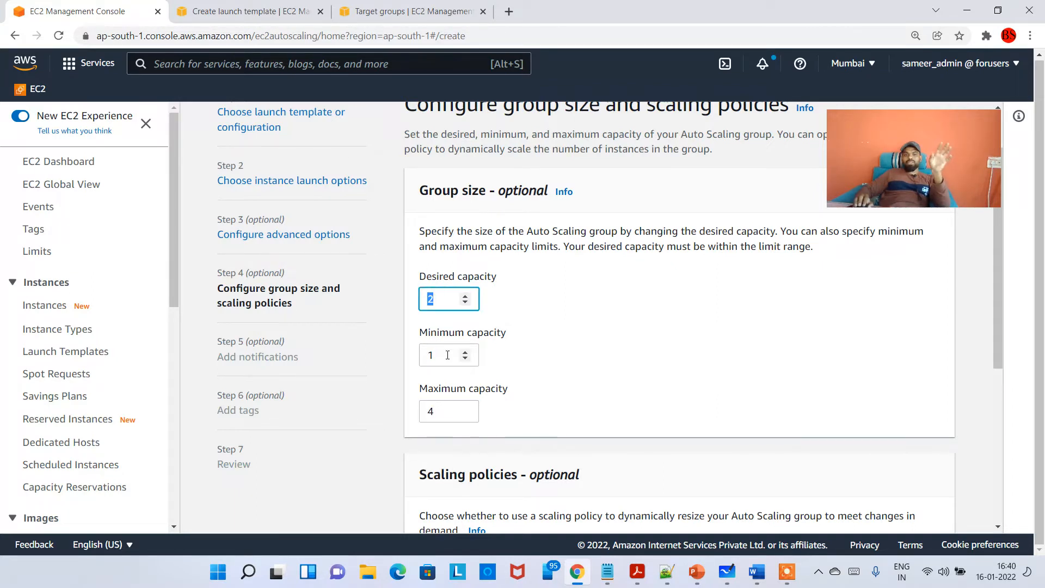
click(423, 355)
key(Tab)
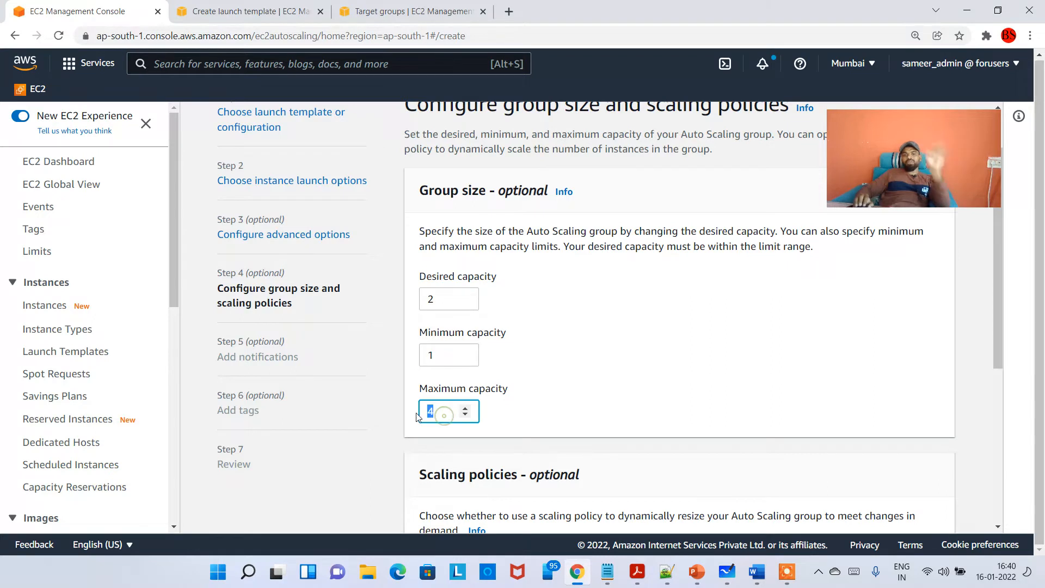
click(644, 365)
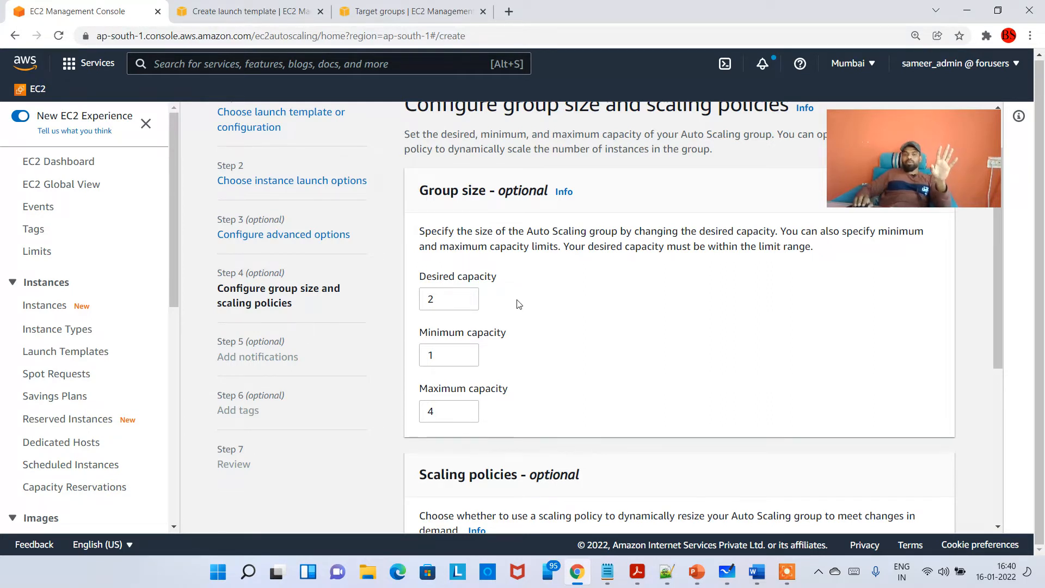
double_click(447, 302)
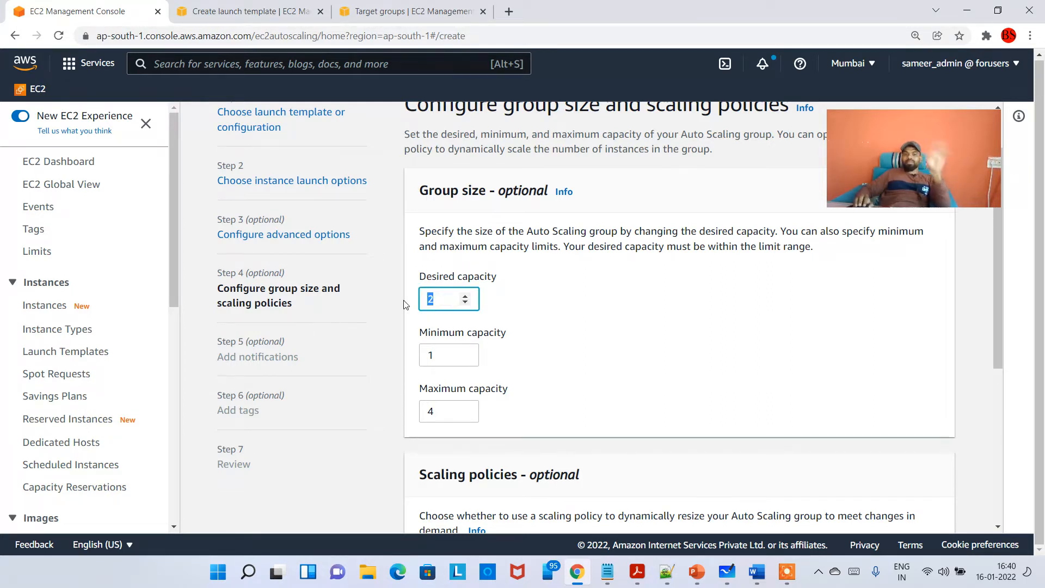
click(452, 361)
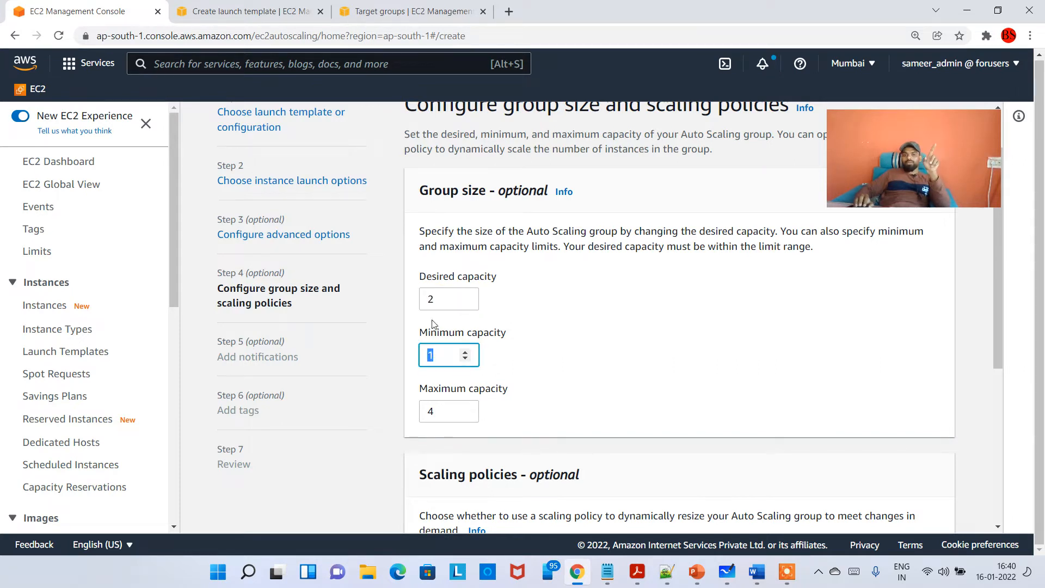
click(439, 299)
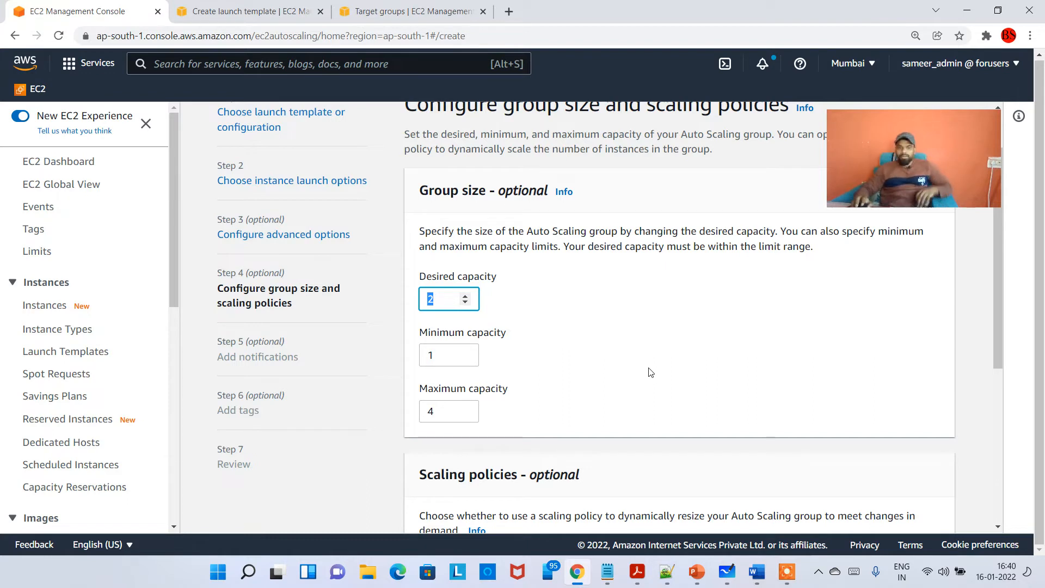
click(620, 342)
- Proceed from the group size and scaling policies settings to notifications, with the scaling policy set to None
scroll(593, 354, down, 3)
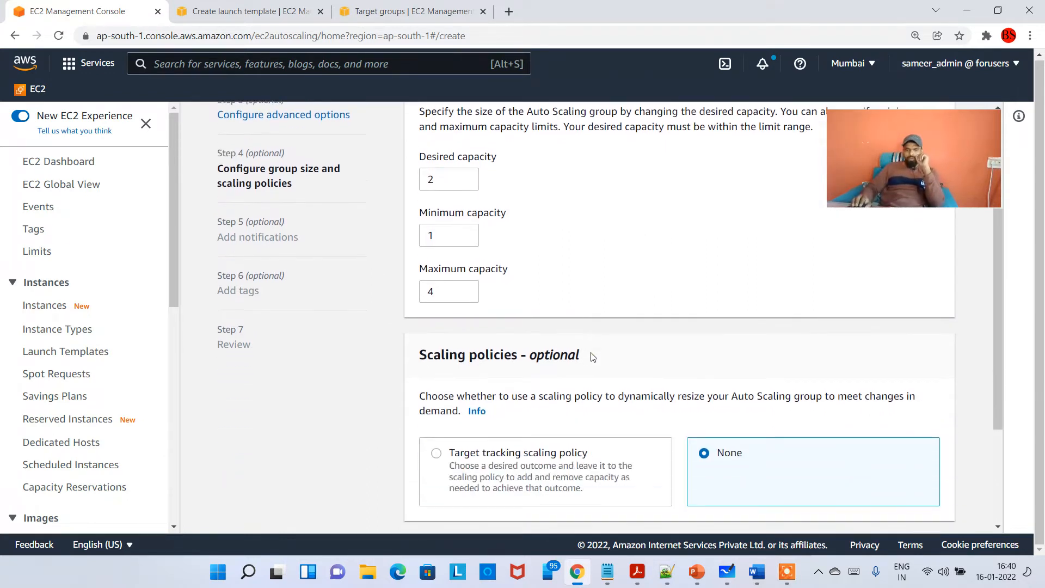
scroll(577, 373, down, 3)
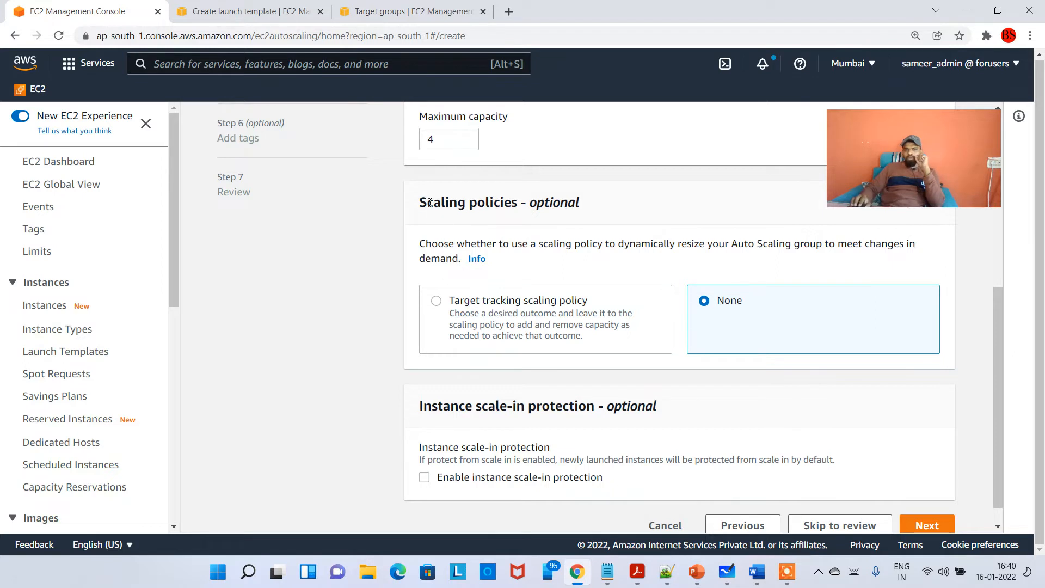
drag(430, 203, 589, 208)
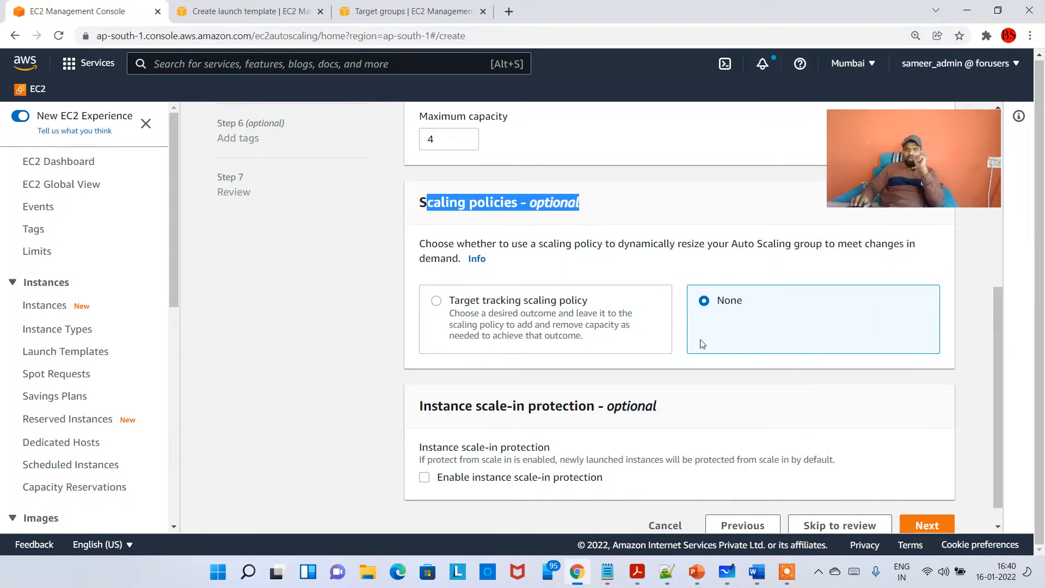
scroll(709, 369, down, 1)
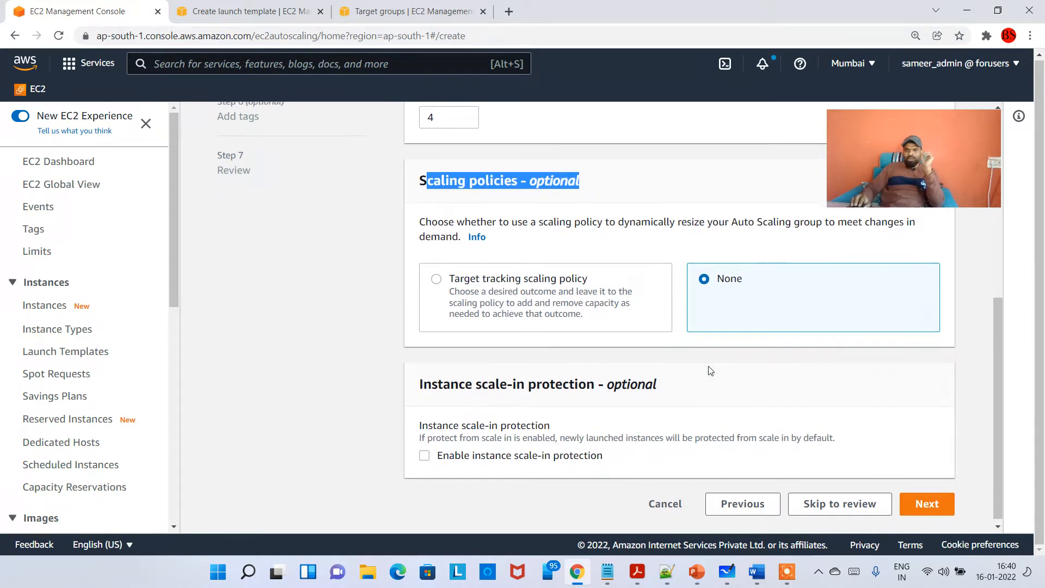
click(925, 498)
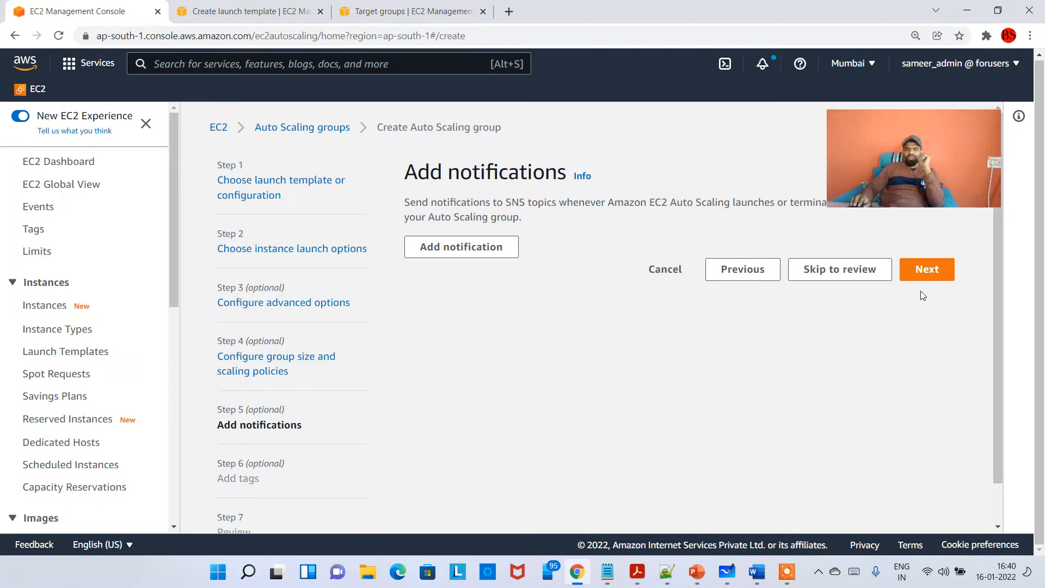
- Skip adding notifications and tags, and create the Auto Scaling group from the review page
click(926, 269)
scroll(648, 383, down, 1)
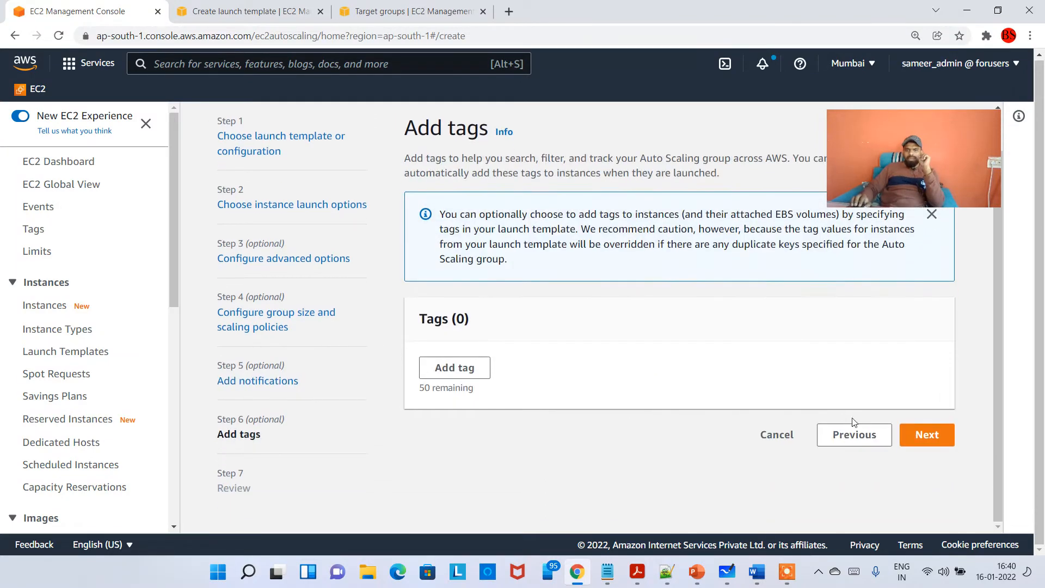
click(935, 436)
scroll(689, 416, down, 3)
scroll(688, 416, down, 20)
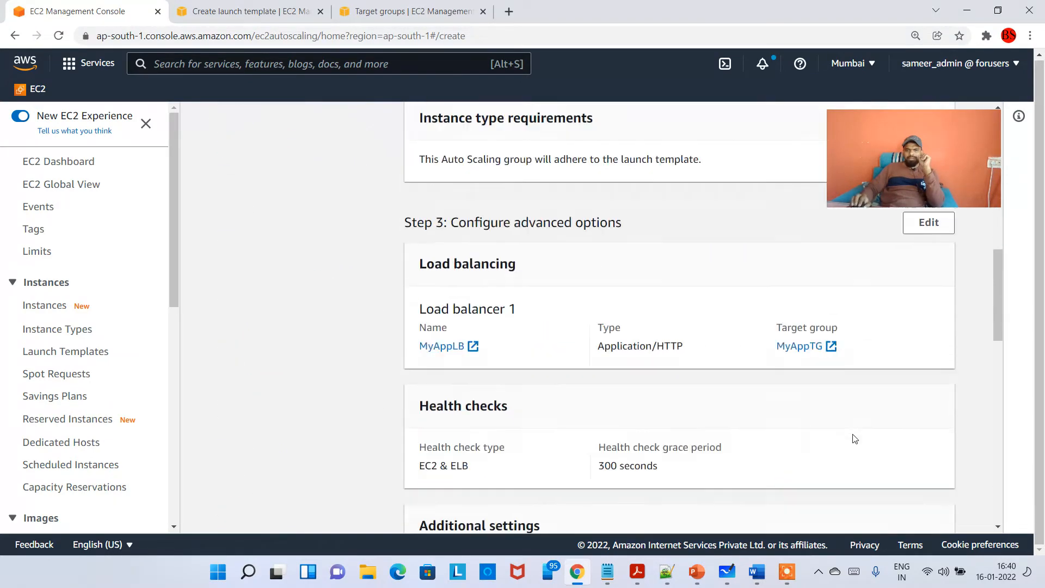
click(879, 490)
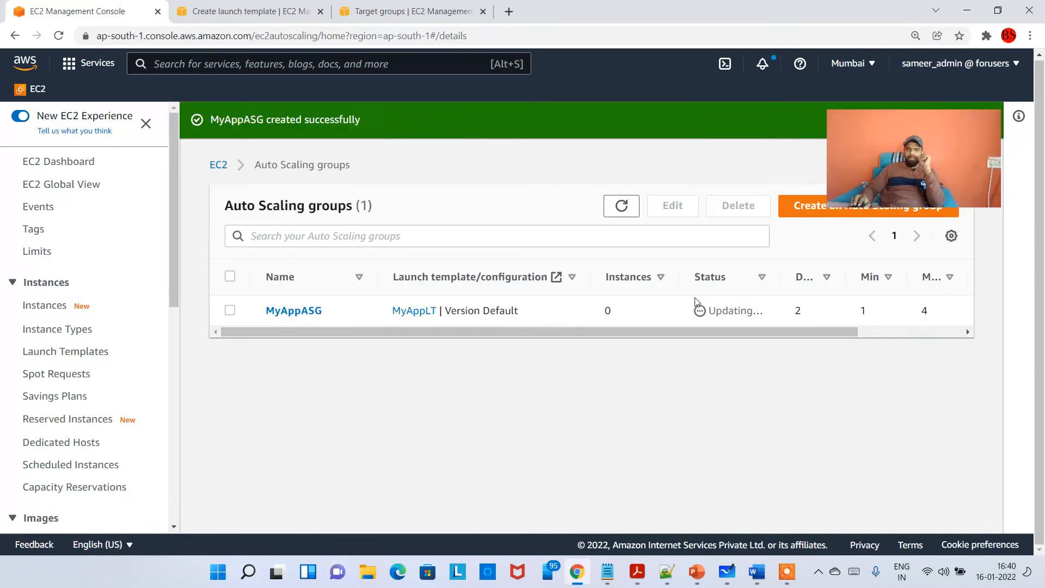
- Select the MyAppASG group and examine its capacity details and activity history
click(724, 311)
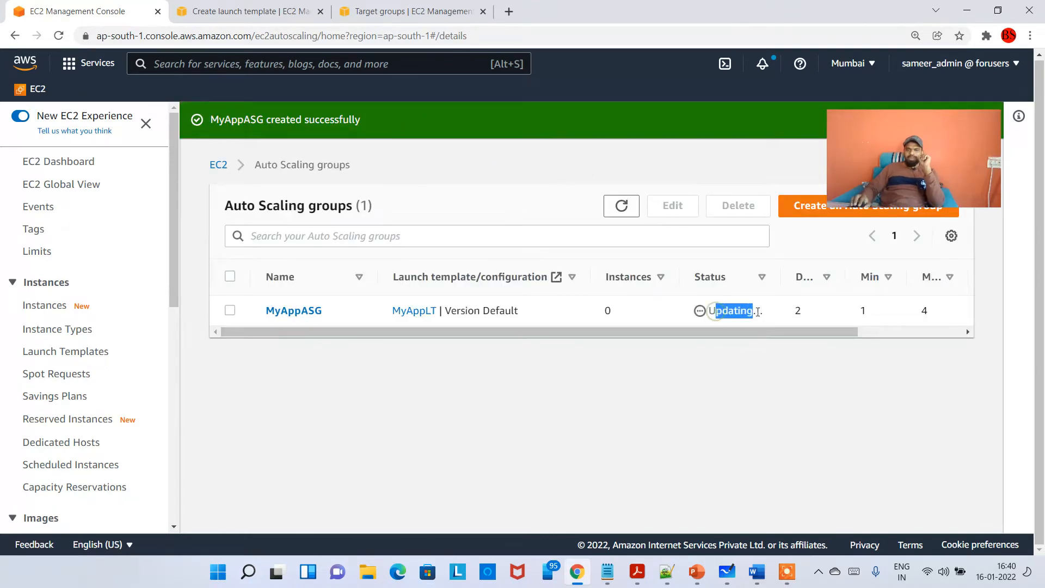
scroll(327, 380, down, 3)
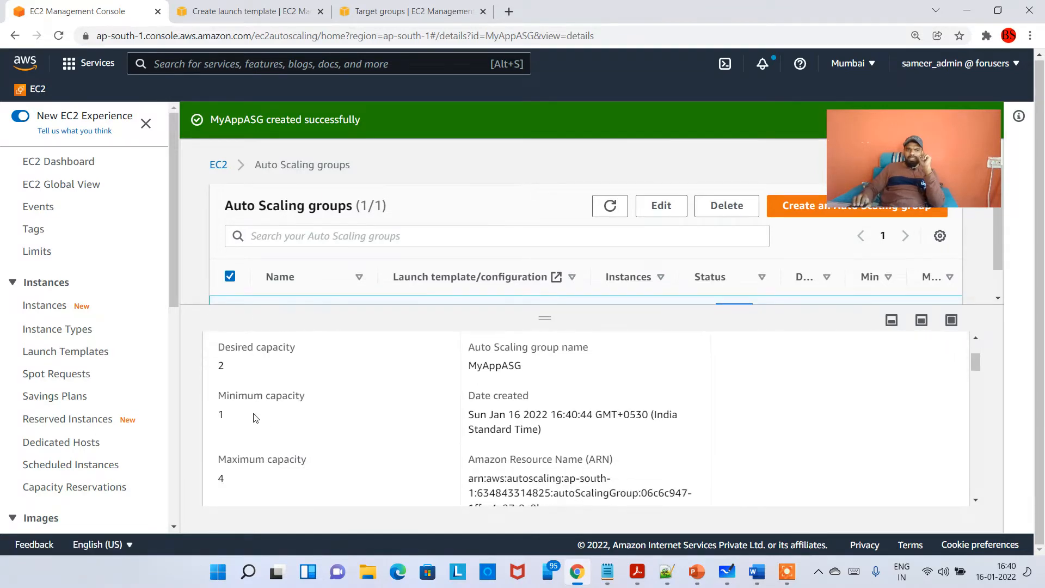
scroll(357, 400, up, 1)
scroll(357, 401, up, 1)
click(311, 362)
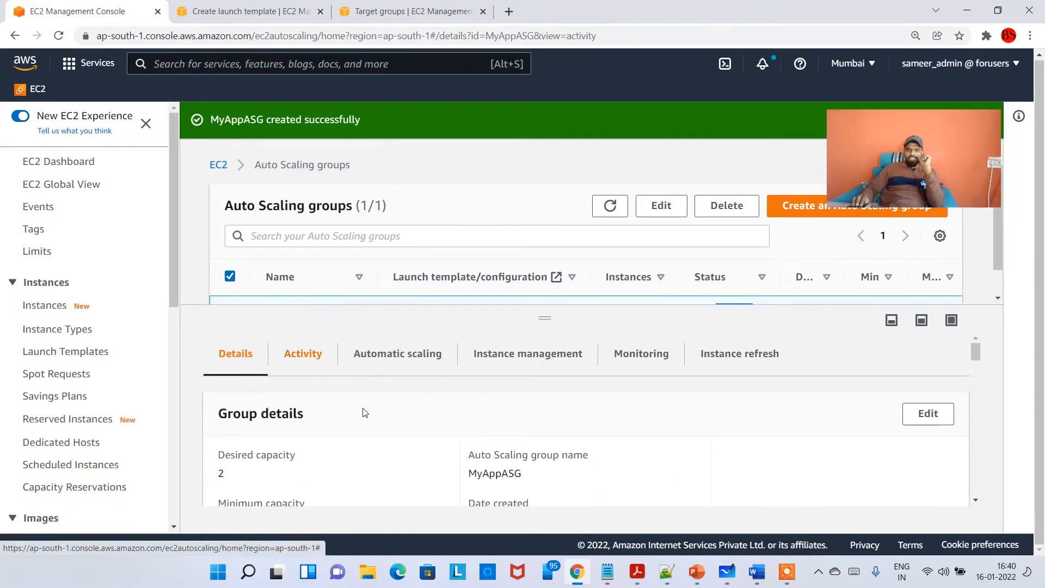
scroll(358, 420, down, 5)
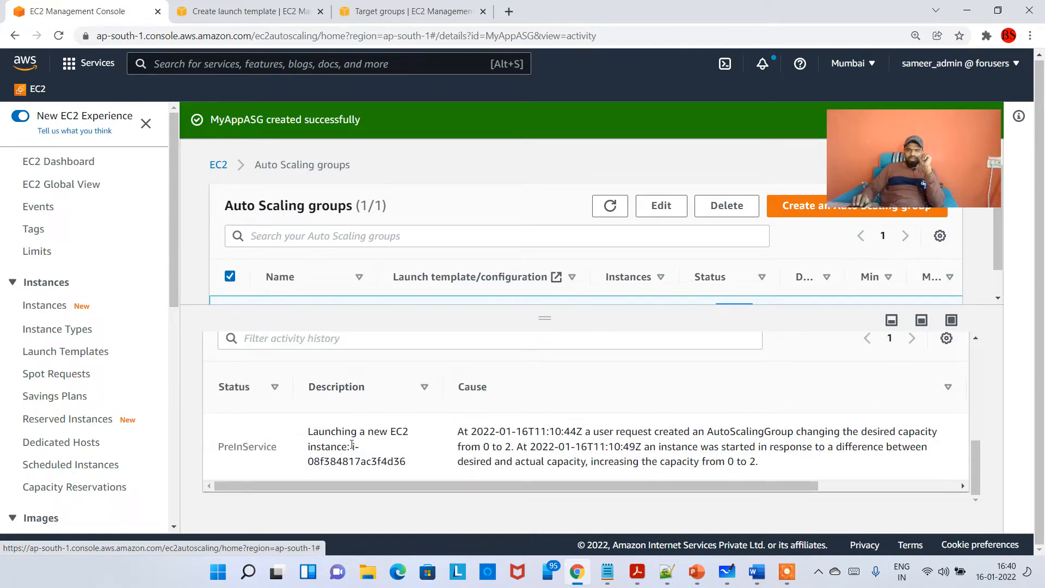
scroll(431, 451, up, 5)
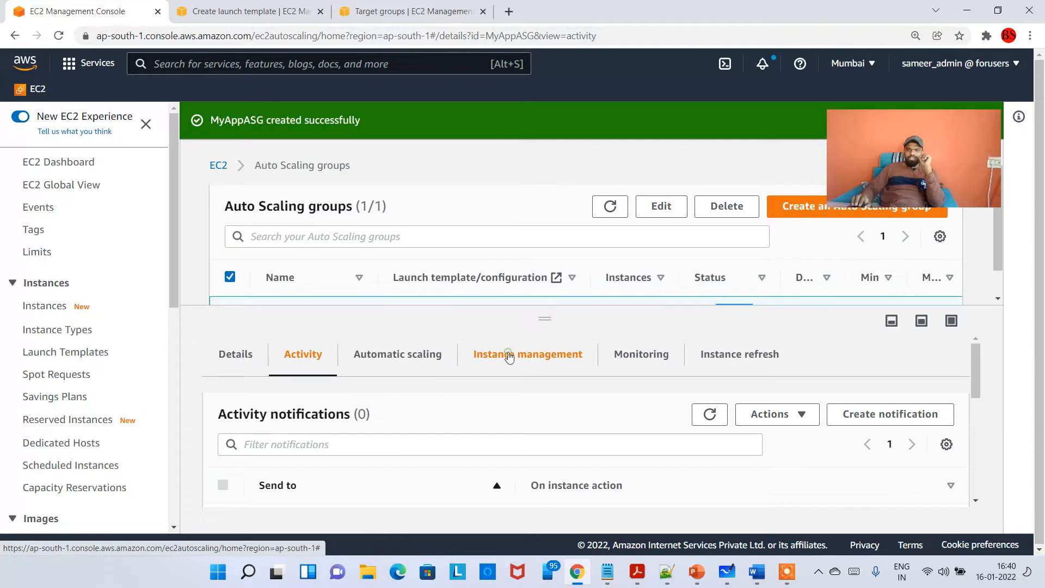
- Examine the instances launched by MyAppASG, including their lifecycle state and launch template, and the lifecycle hooks section
click(509, 356)
scroll(493, 383, down, 3)
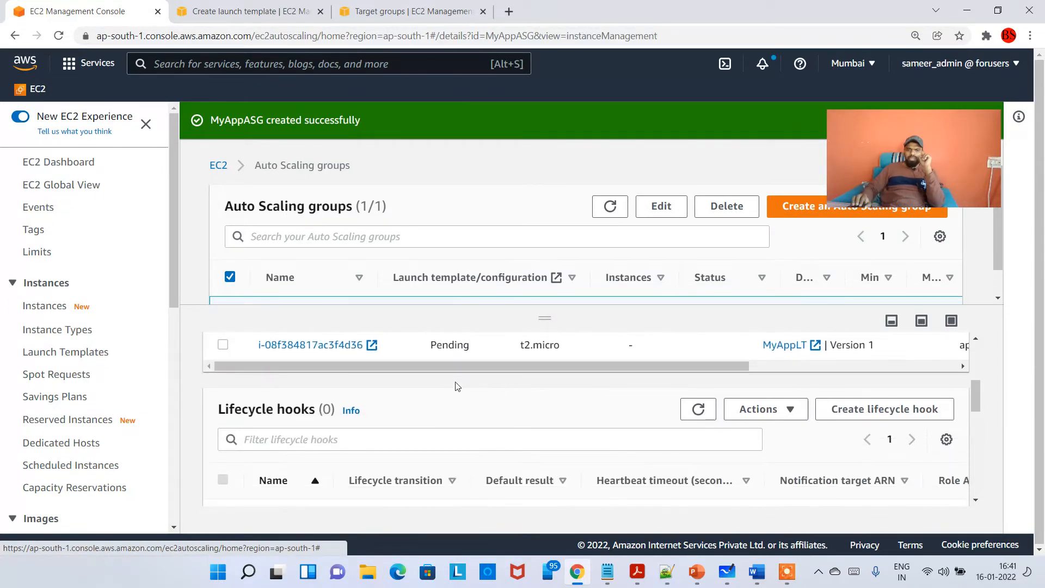
scroll(457, 392, up, 1)
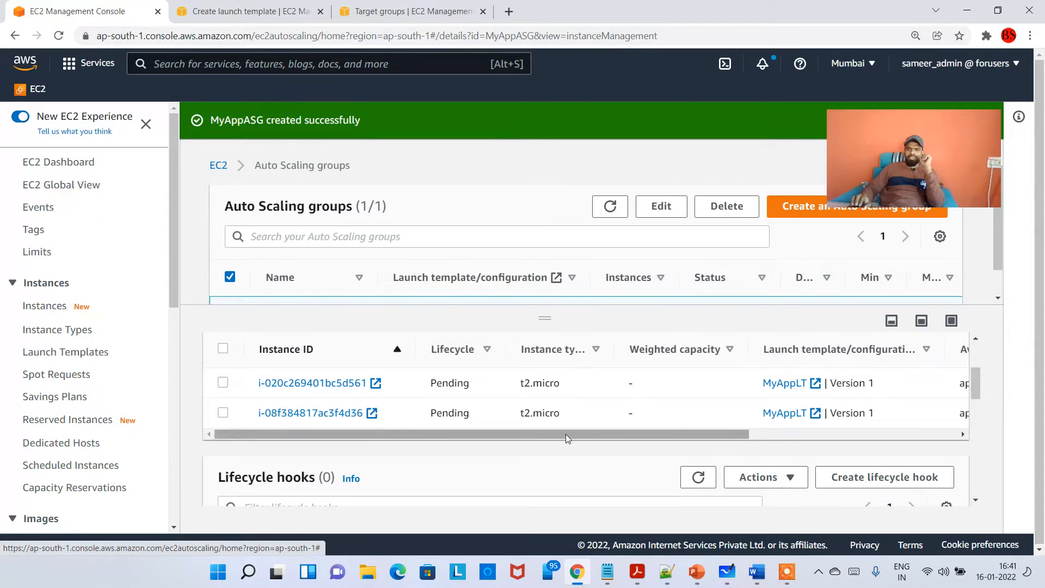
double_click(435, 381)
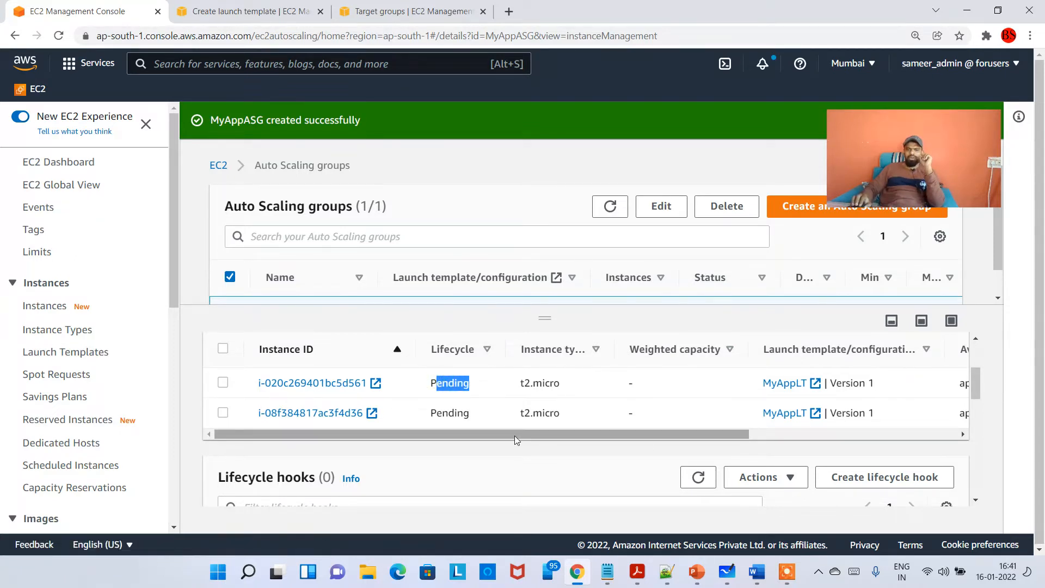
drag(515, 434, 750, 432)
scroll(806, 383, up, 1)
drag(835, 382, 795, 384)
scroll(717, 464, down, 1)
click(599, 441)
scroll(490, 433, down, 8)
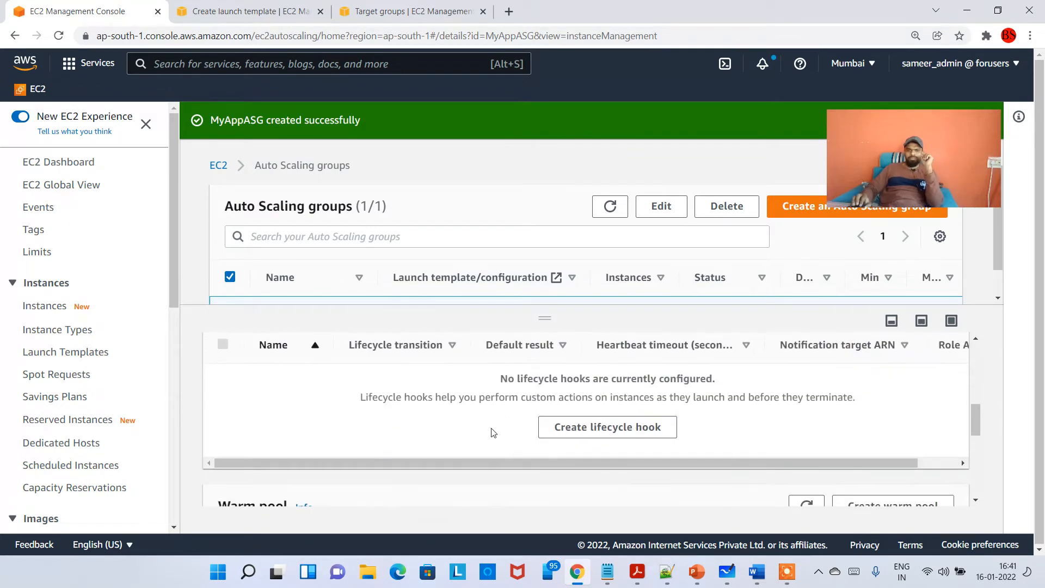
drag(493, 437, 557, 354)
scroll(492, 437, up, 10)
click(626, 380)
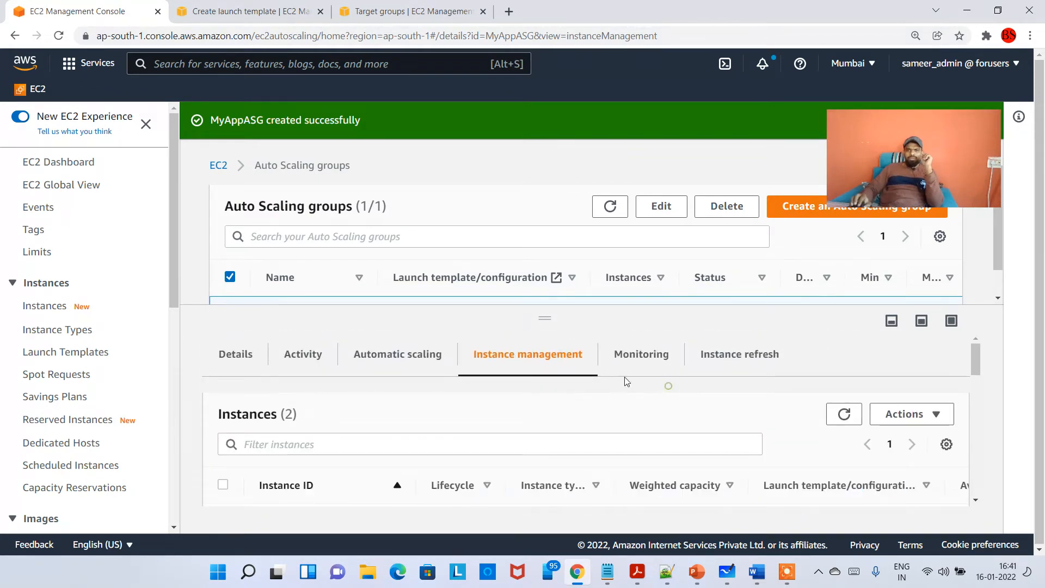
- Look through the monitoring, automatic scaling, activity and general details of MyAppASG
click(648, 360)
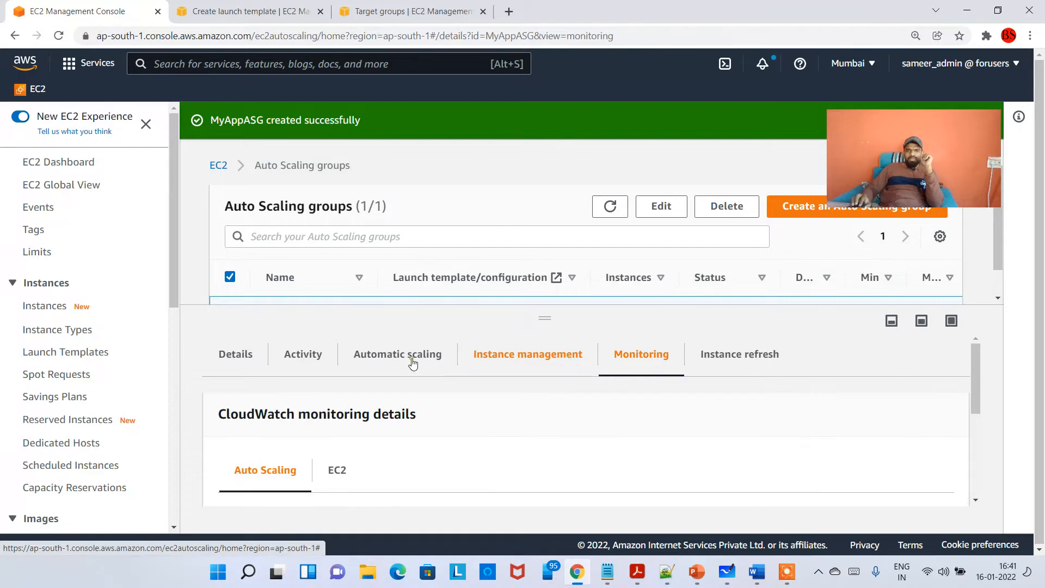
click(381, 363)
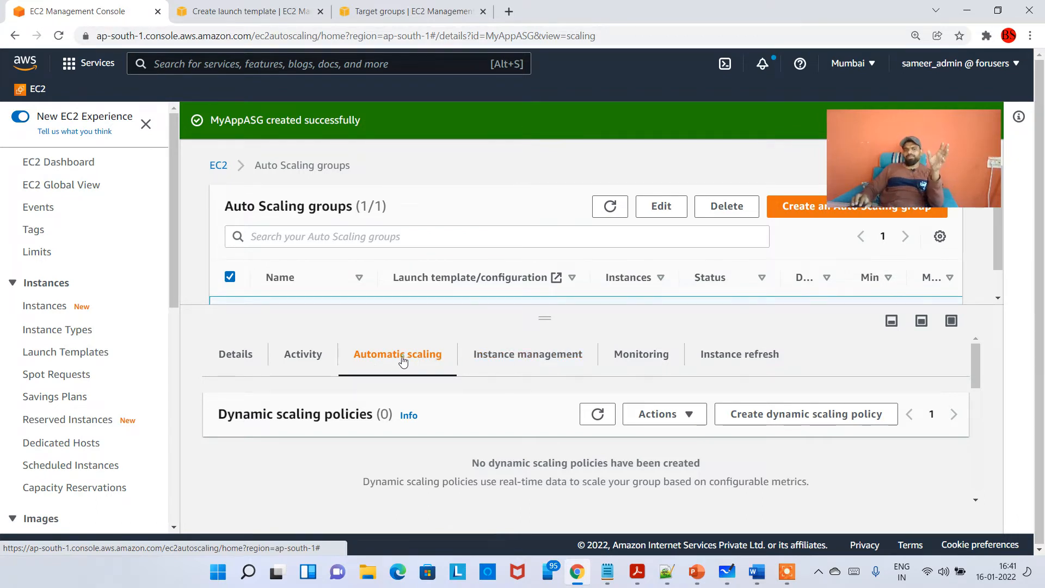
click(282, 356)
click(238, 357)
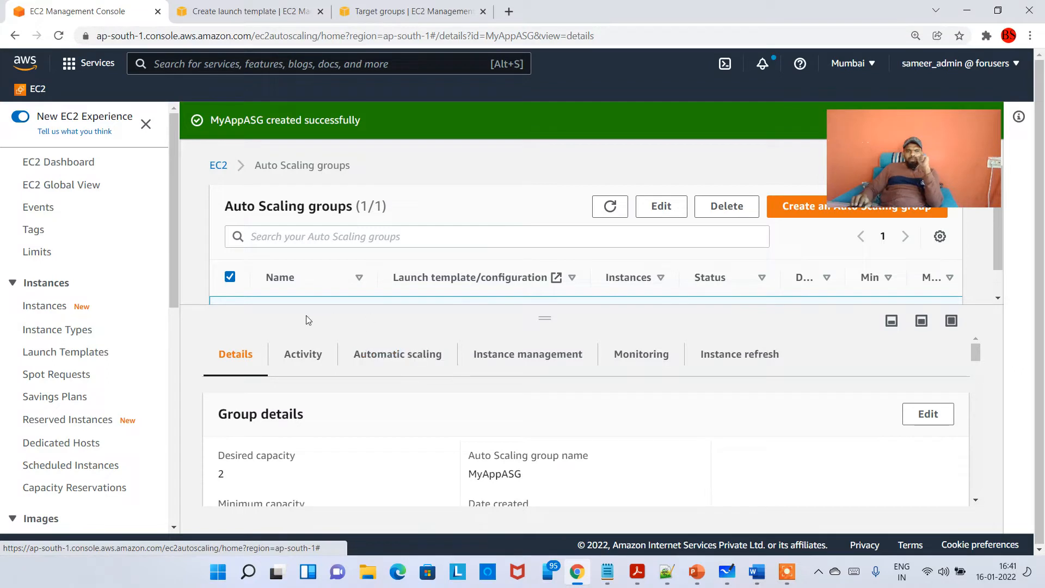
- Go to the EC2 instances list and name the first unnamed running instance App1
click(47, 306)
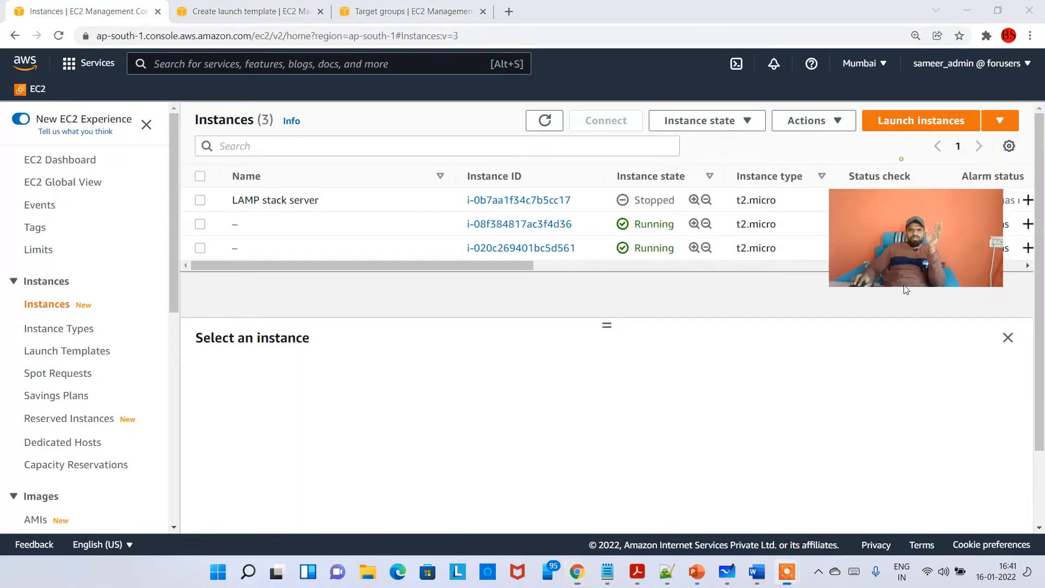
click(246, 224)
click(313, 252)
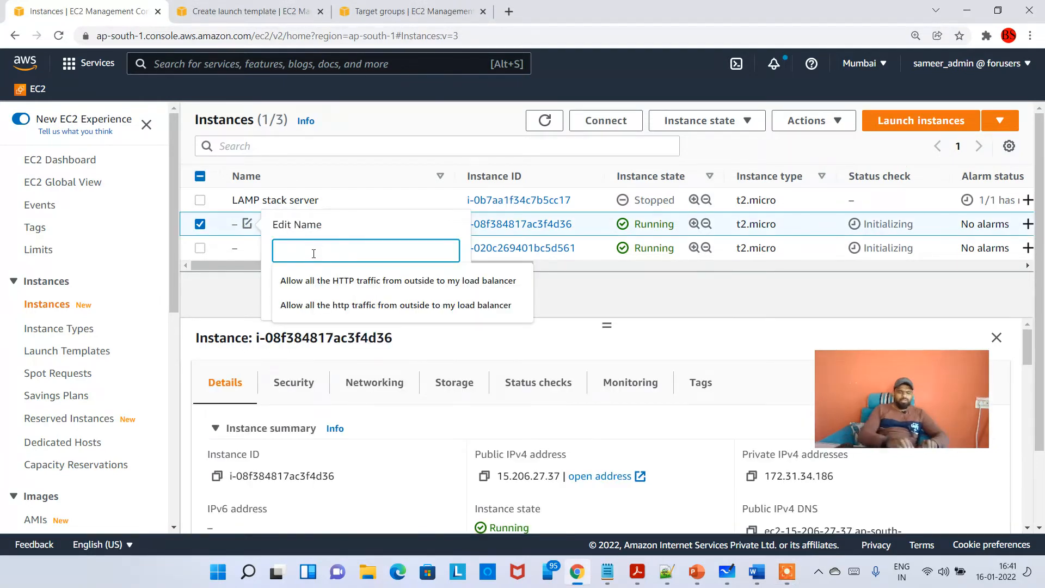
text(a)
key(BackSpace)
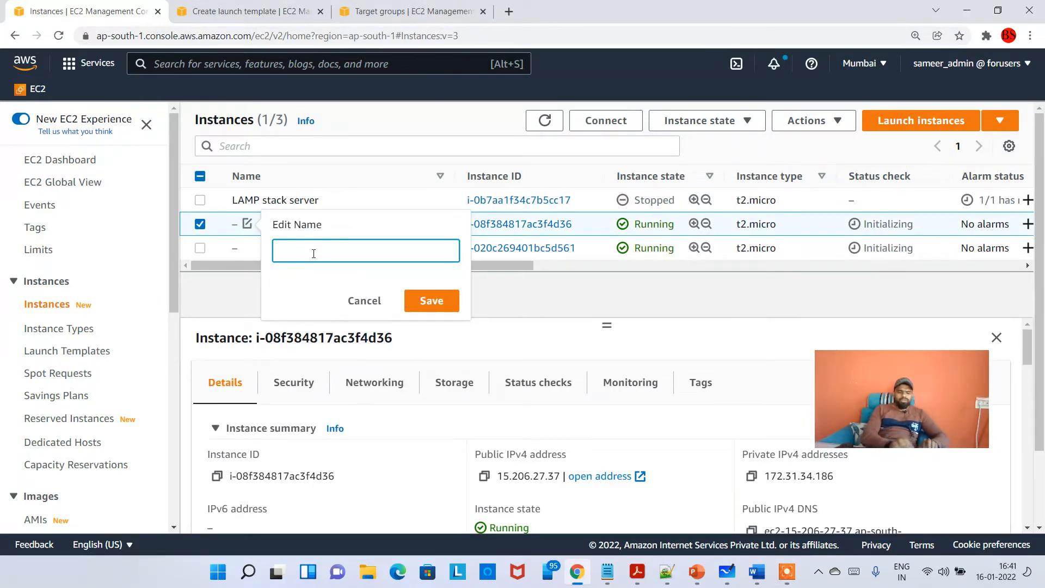
text(Aoo)
key(BackSpace)
key(BackSpace)
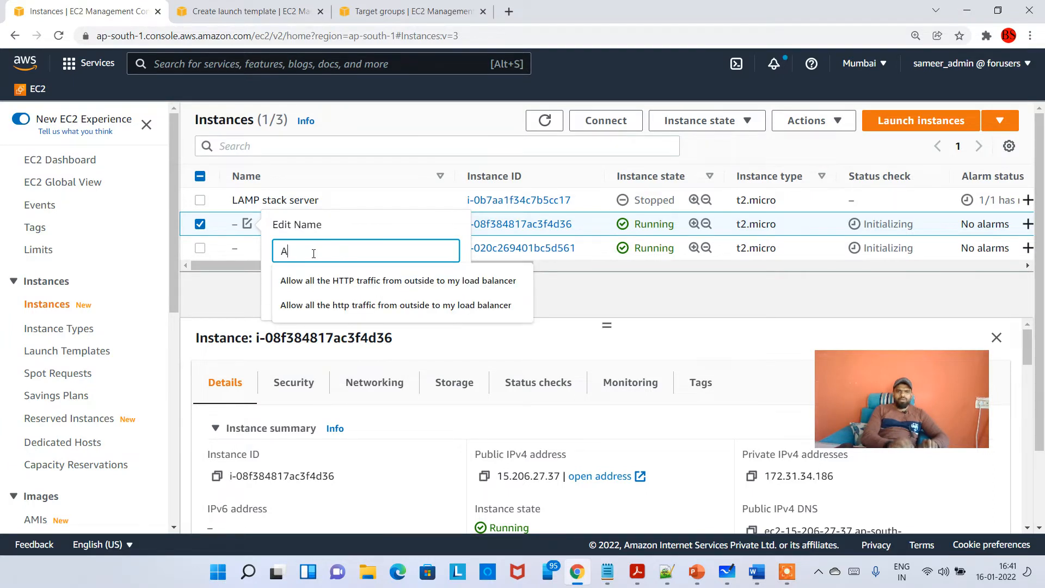
text(pp1)
key(Return)
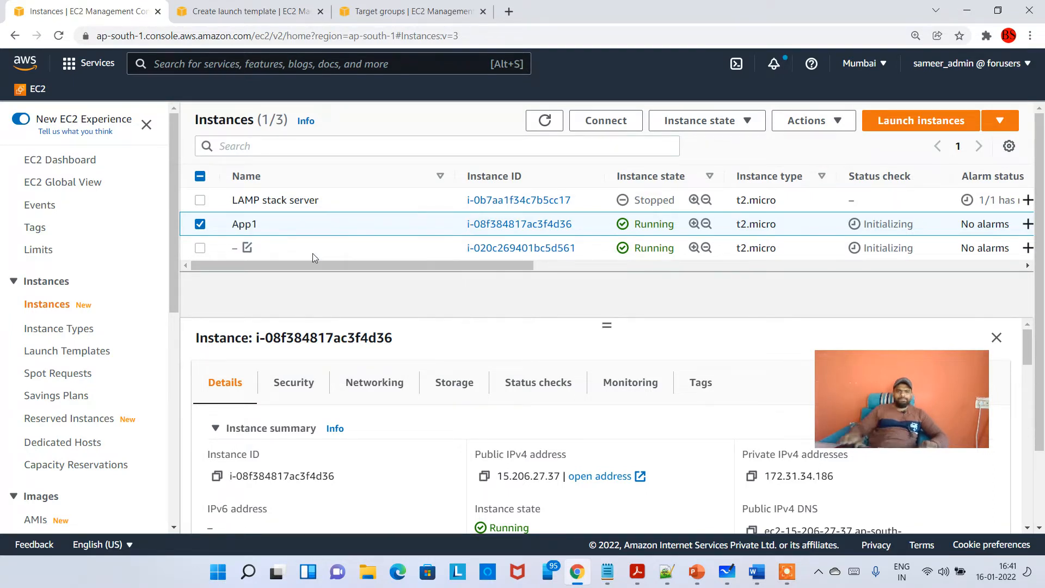
- Name the remaining unnamed running instance App2
click(247, 248)
click(333, 278)
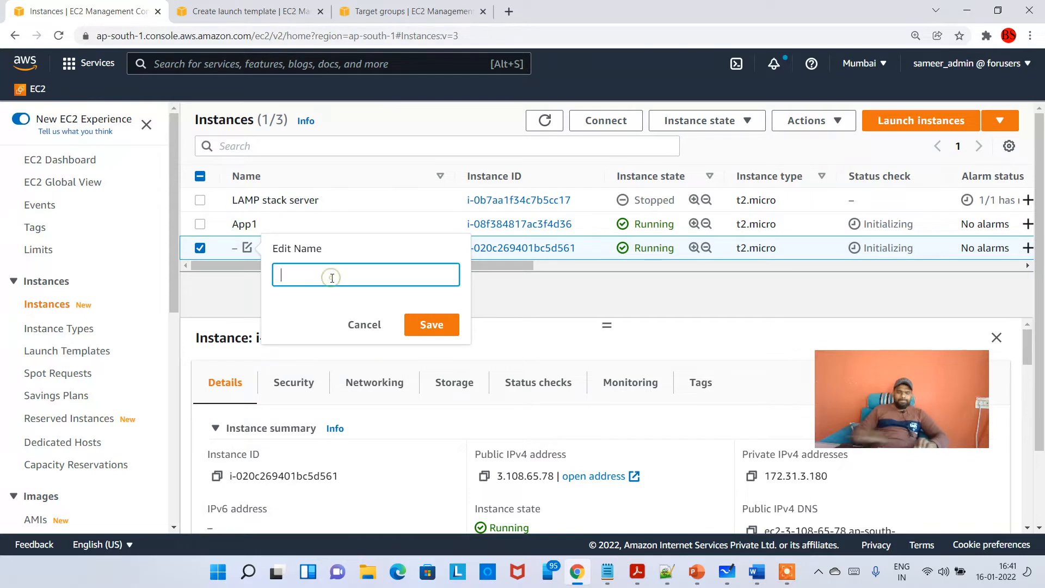
text(App2)
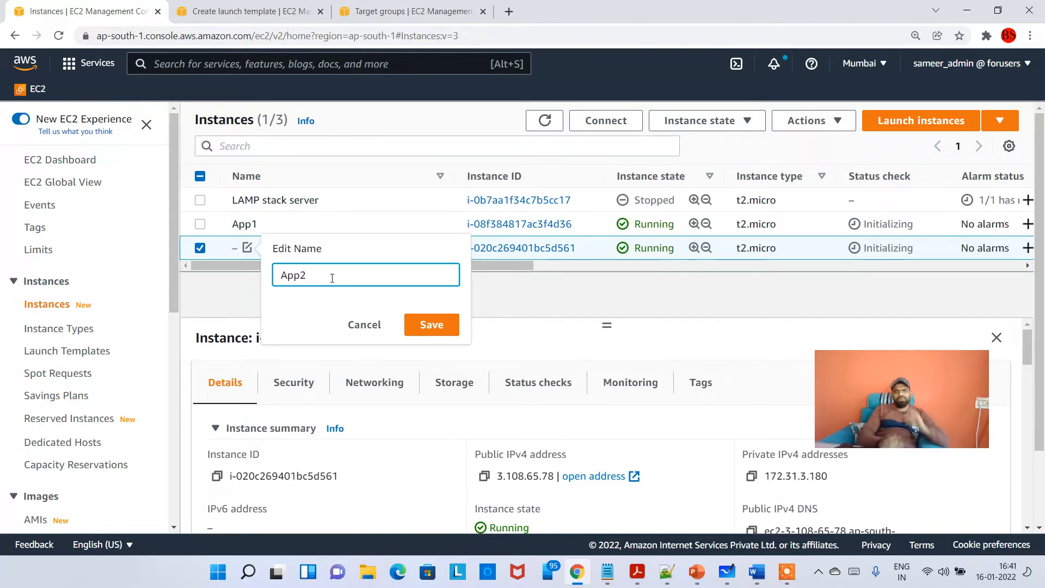
key(Return)
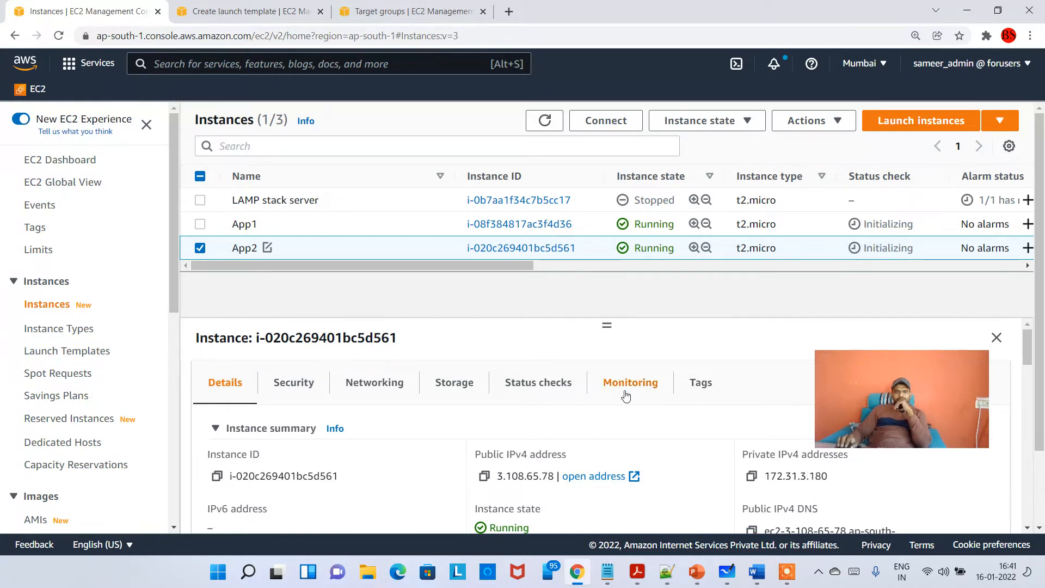
- Select the App1 instance to view its details
mouse_move(876, 421)
mouse_down()
mouse_move(852, 410)
mouse_move(863, 375)
mouse_up()
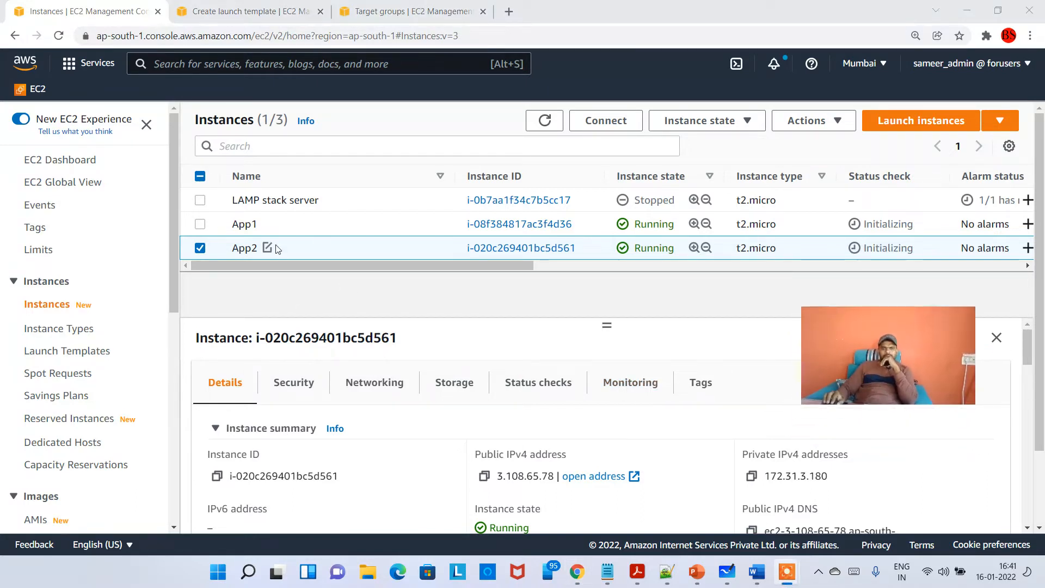
click(326, 231)
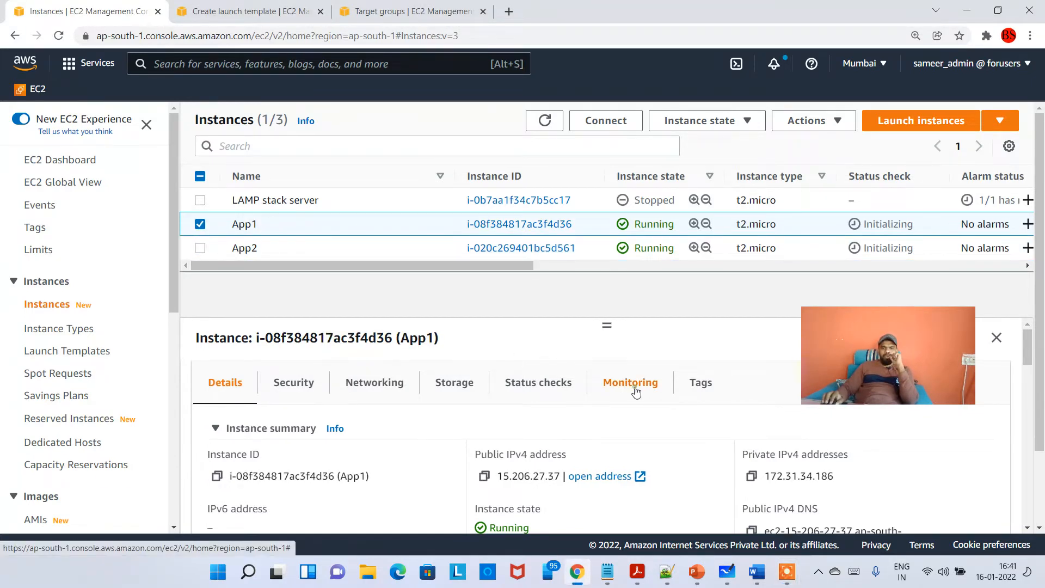
- Look through the monitoring graphs of the App1 instance, including its CPU utilization
click(655, 393)
drag(867, 339, 843, 218)
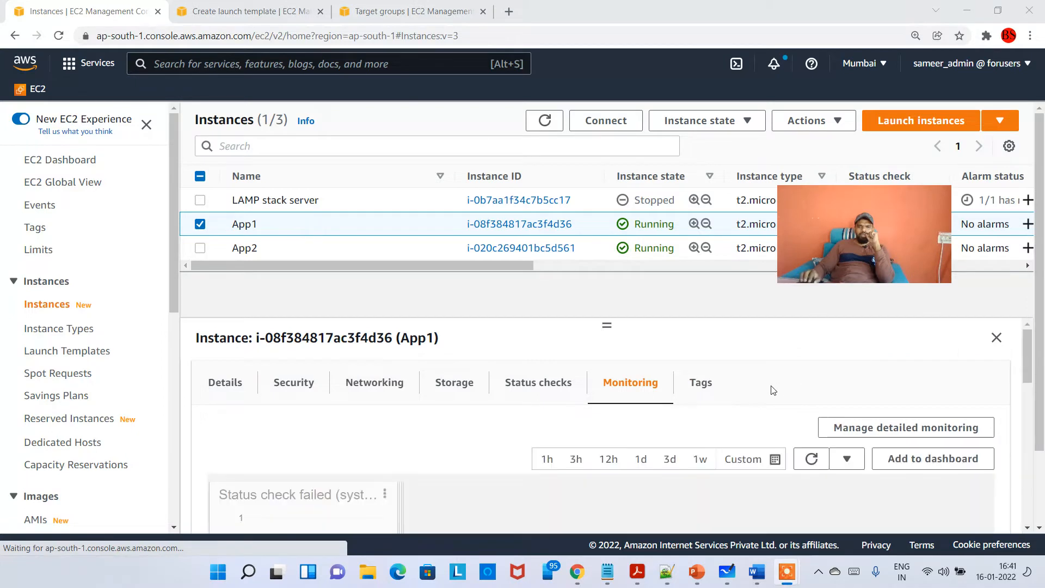
scroll(708, 447, down, 1)
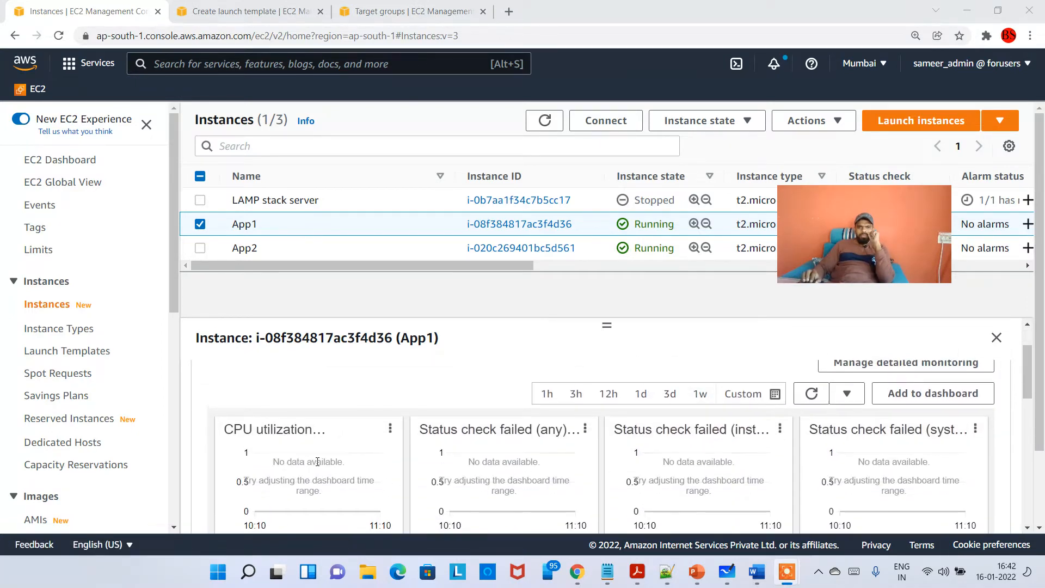
scroll(392, 466, up, 1)
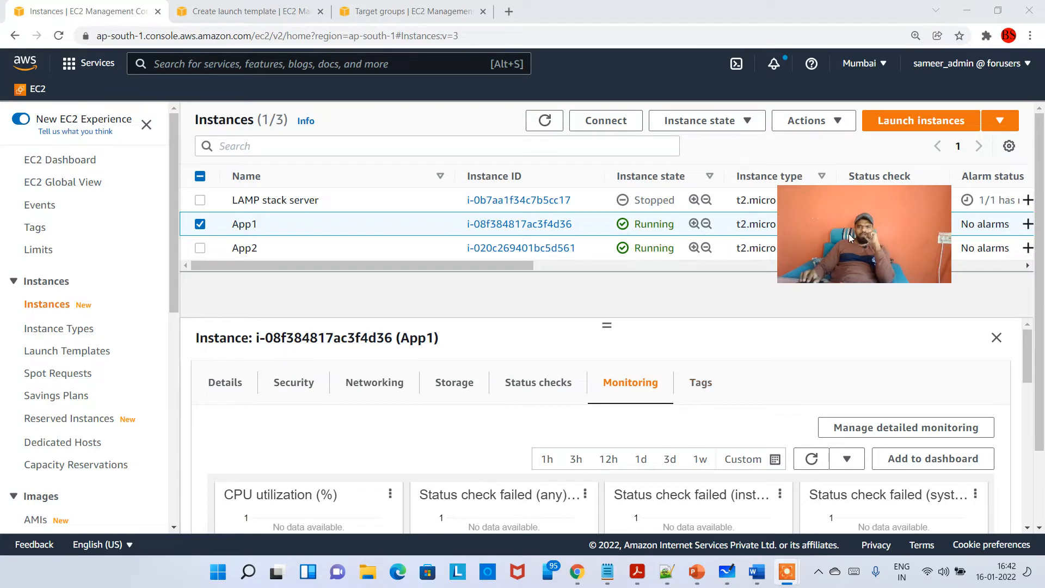
- Deselect App1, view App2's details, and refresh the instances list to check both status checks
click(200, 224)
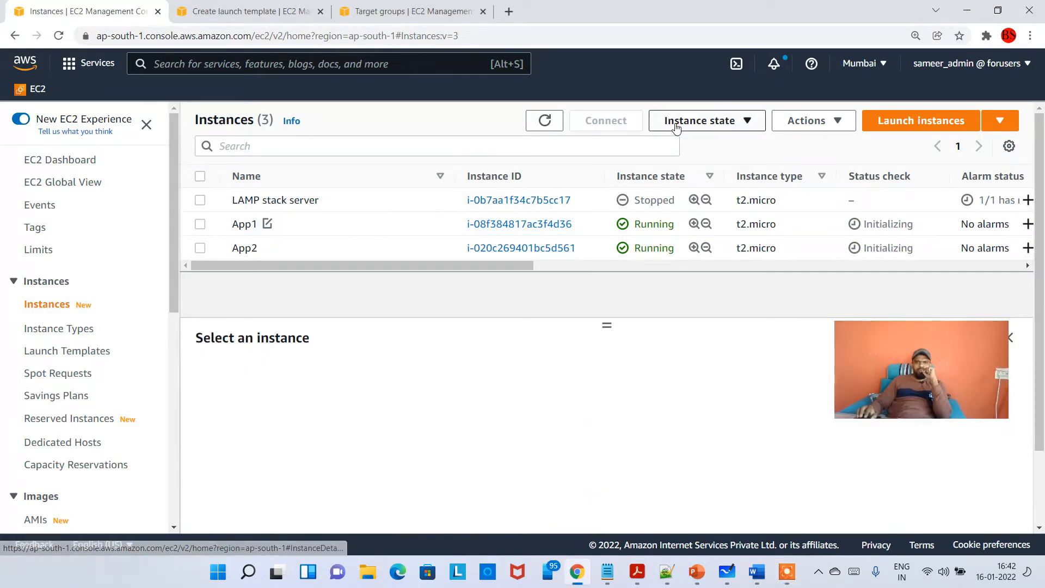
double_click(546, 122)
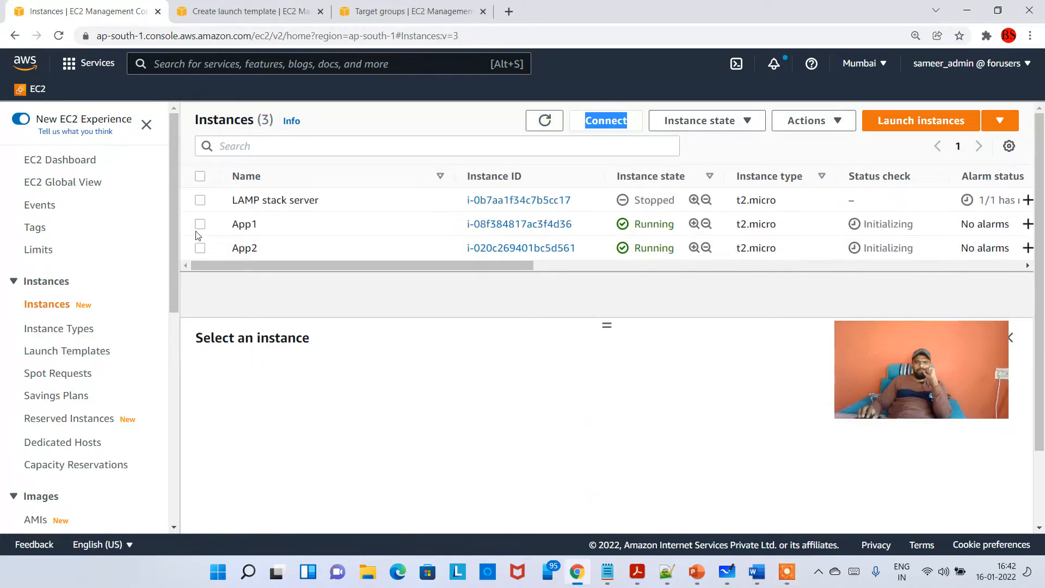
click(201, 249)
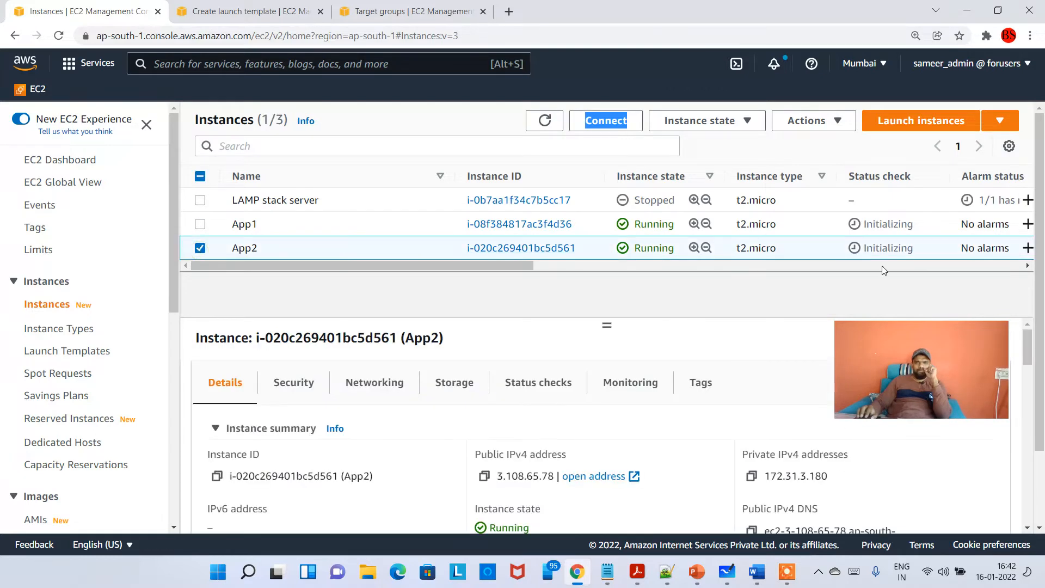
click(922, 386)
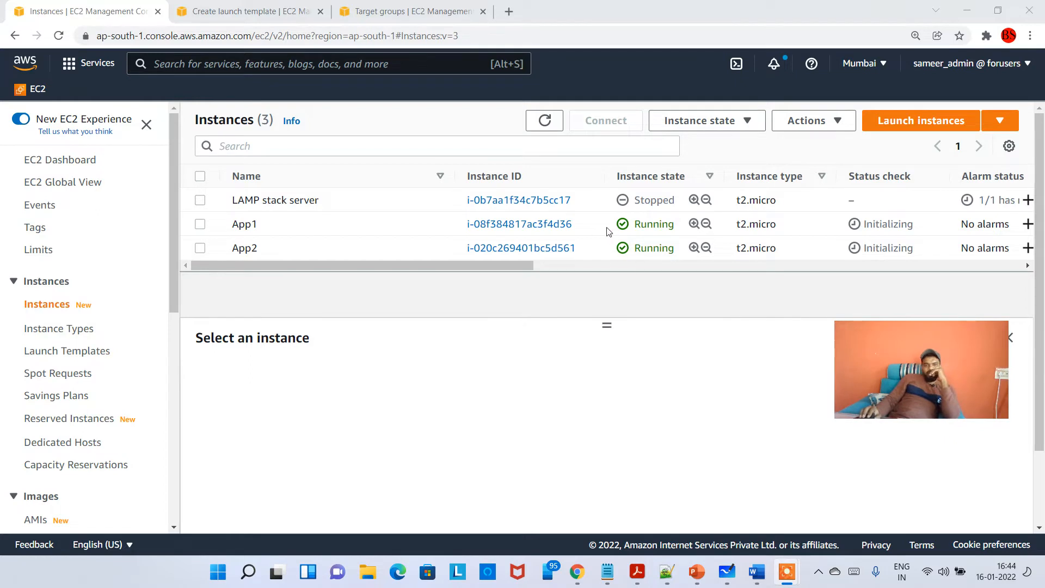
click(544, 121)
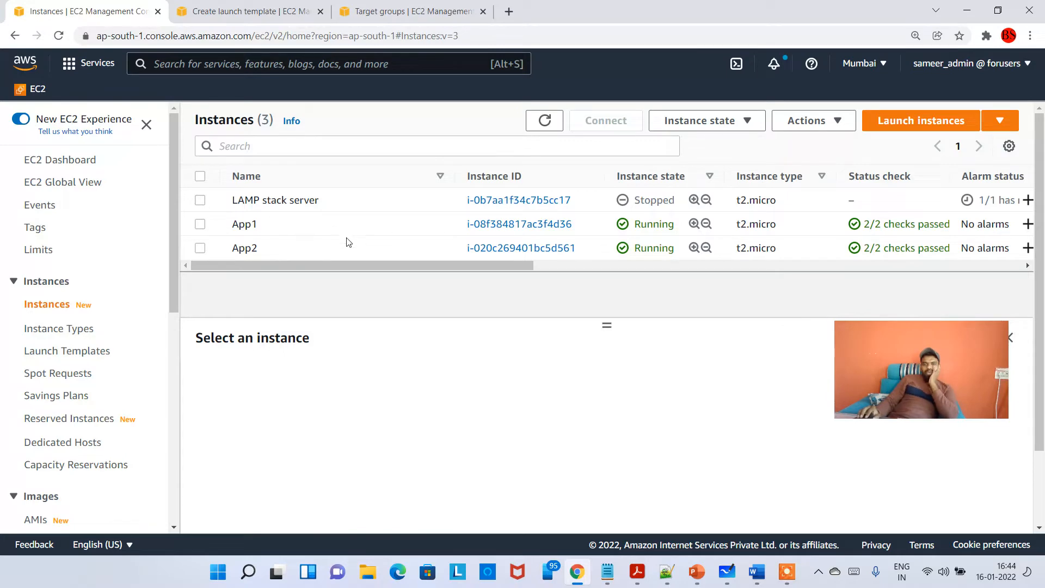
- Switch to the untitled Notepad notes, review the desired, minimum and maximum capacity values, and return to the EC2 instances list
click(607, 572)
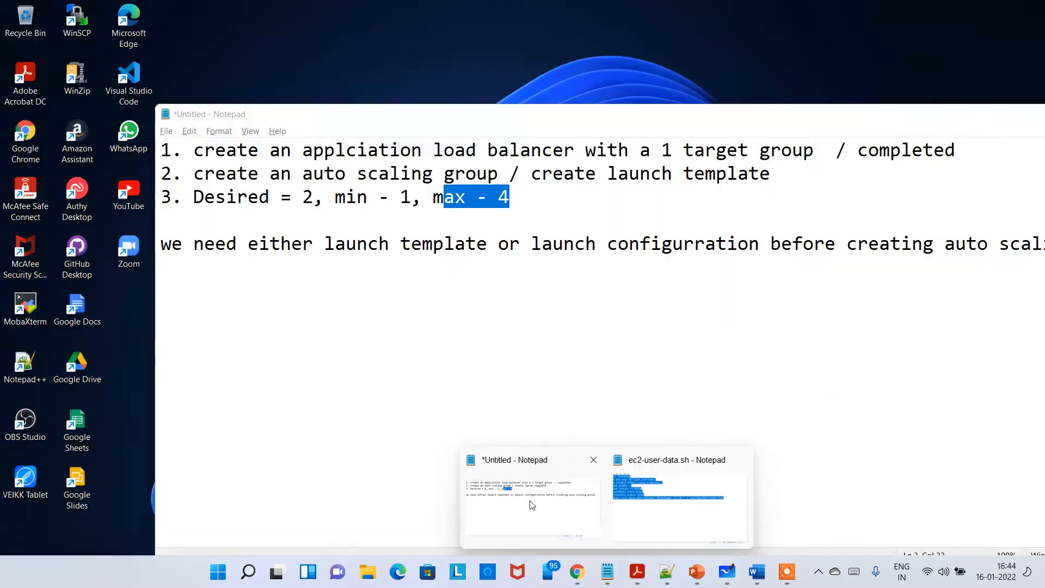
click(541, 453)
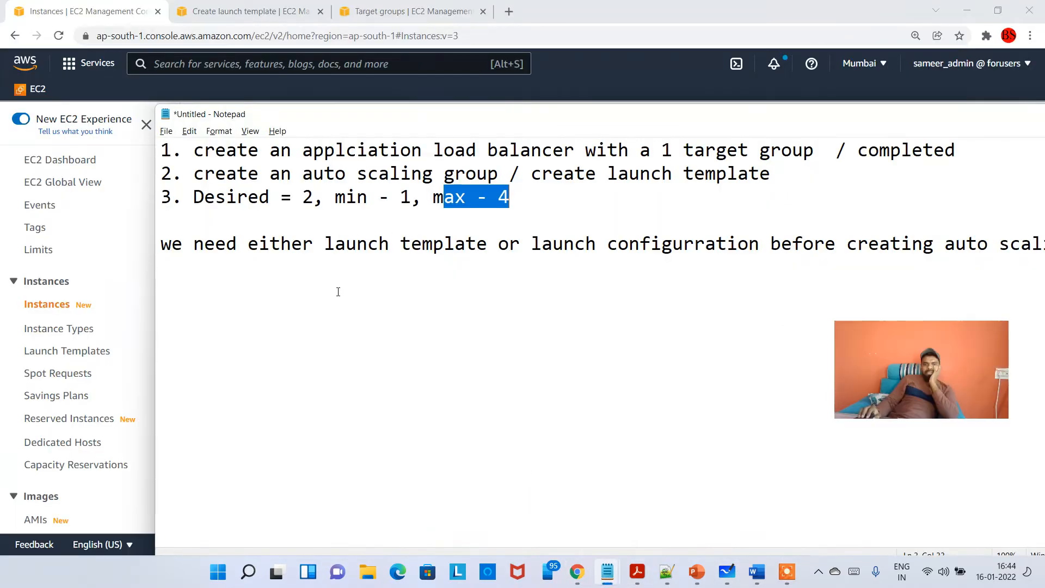
click(339, 291)
drag(315, 201, 183, 200)
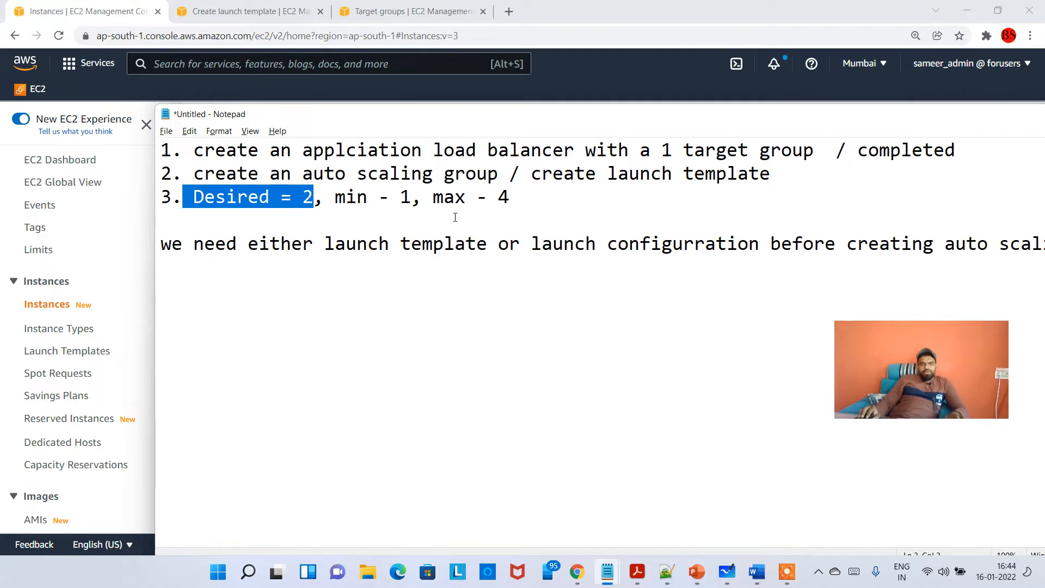
click(336, 199)
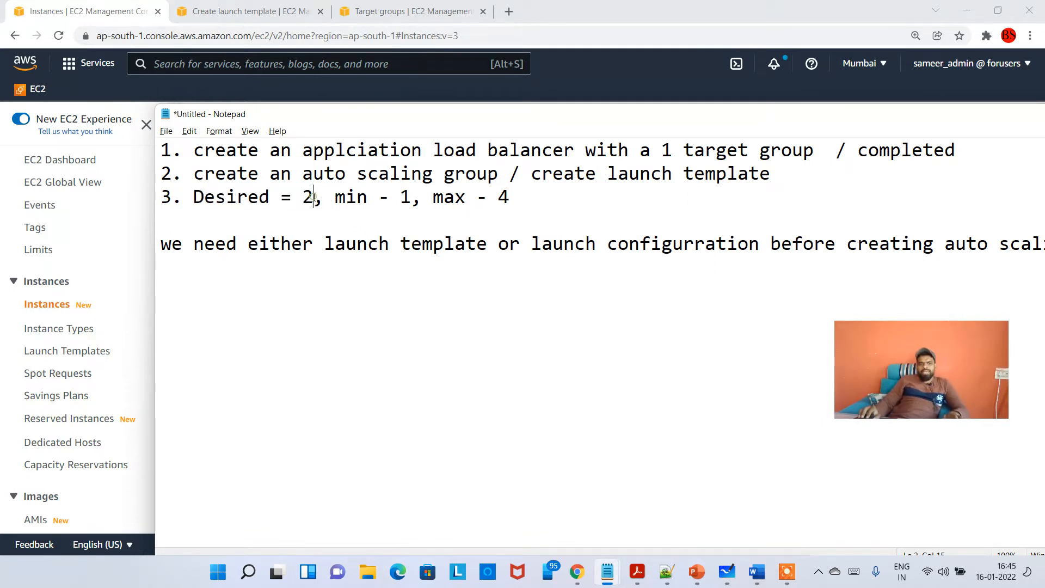
drag(315, 197, 303, 197)
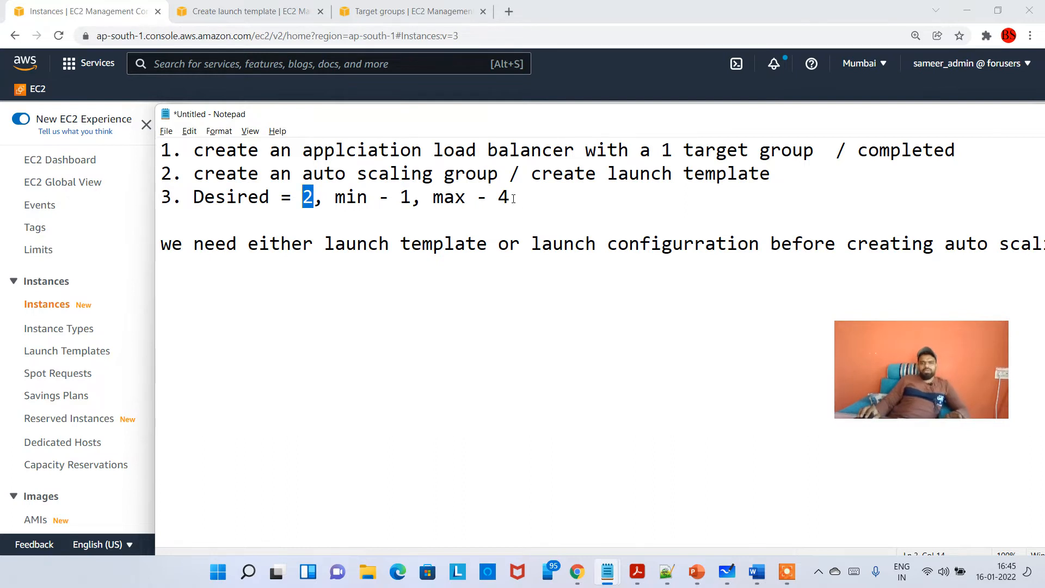
mouse_move(516, 197)
mouse_down()
mouse_move(489, 200)
mouse_move(510, 197)
mouse_move(499, 199)
mouse_up()
click(498, 219)
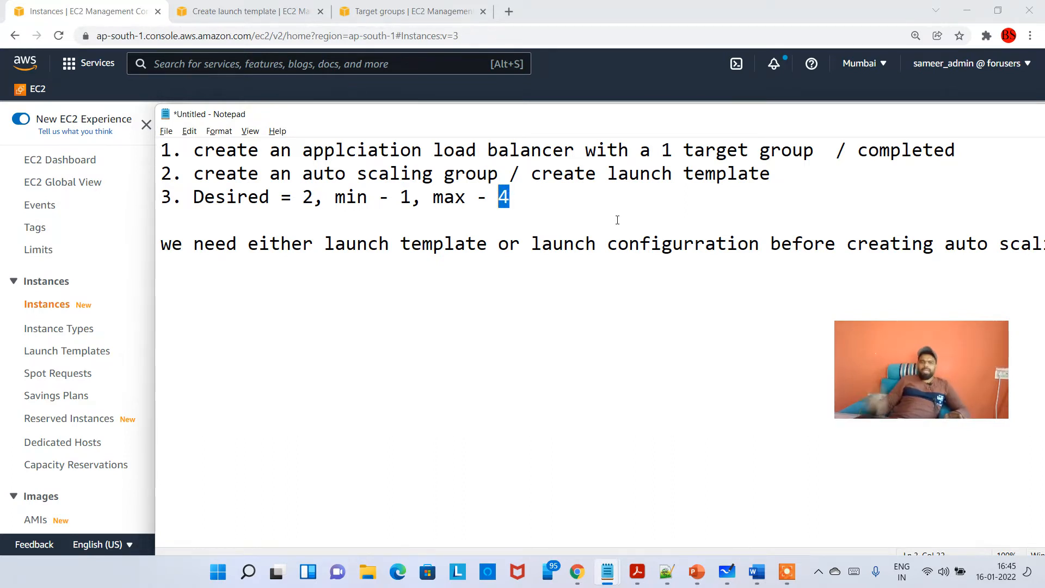
key(alt+Tab)
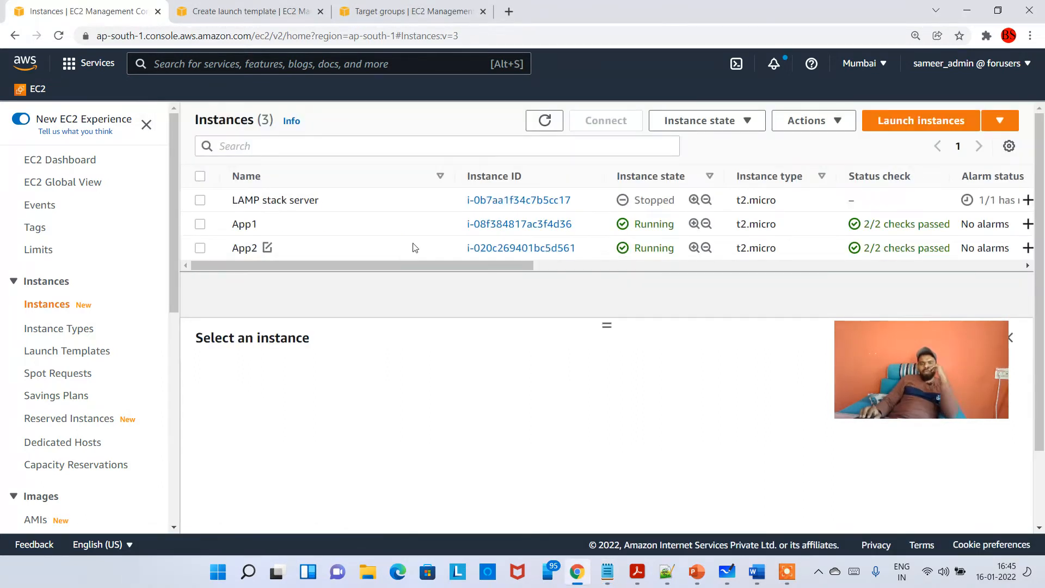
- Connect to the App1 instance through EC2 Instance Connect with the user name ec2-user
click(383, 224)
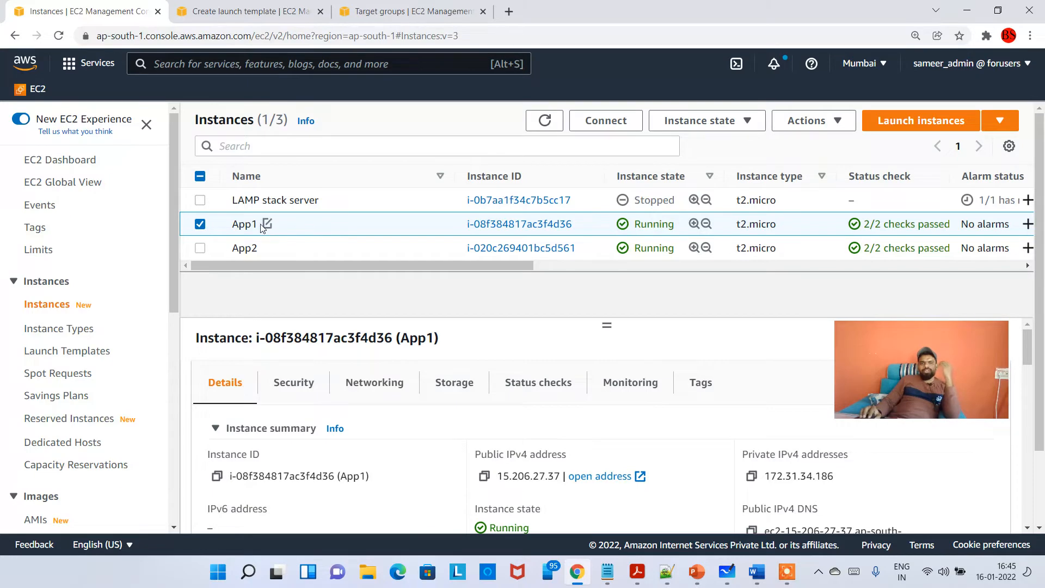
drag(226, 225, 266, 225)
click(606, 121)
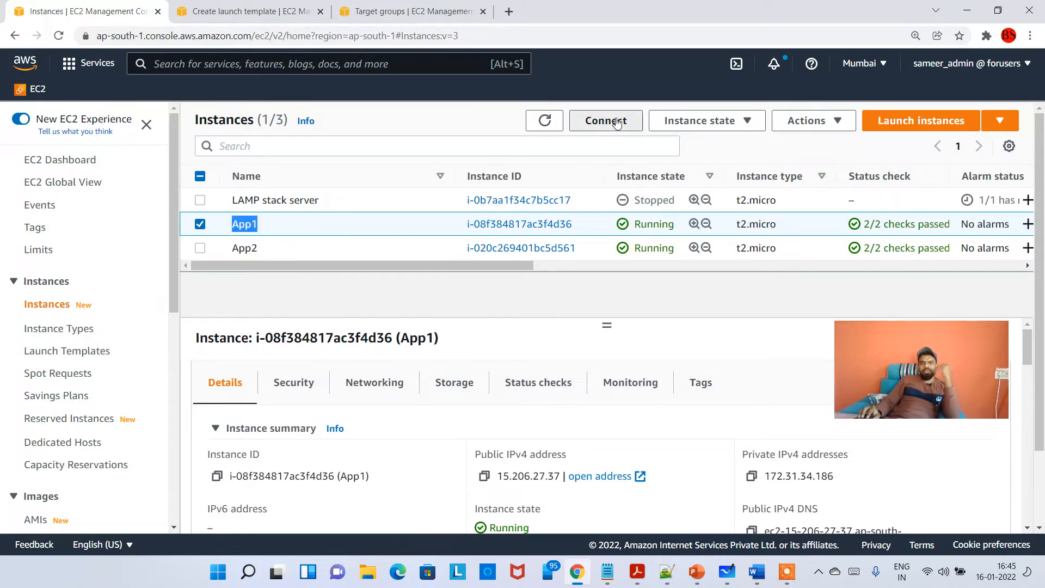
scroll(709, 378, down, 2)
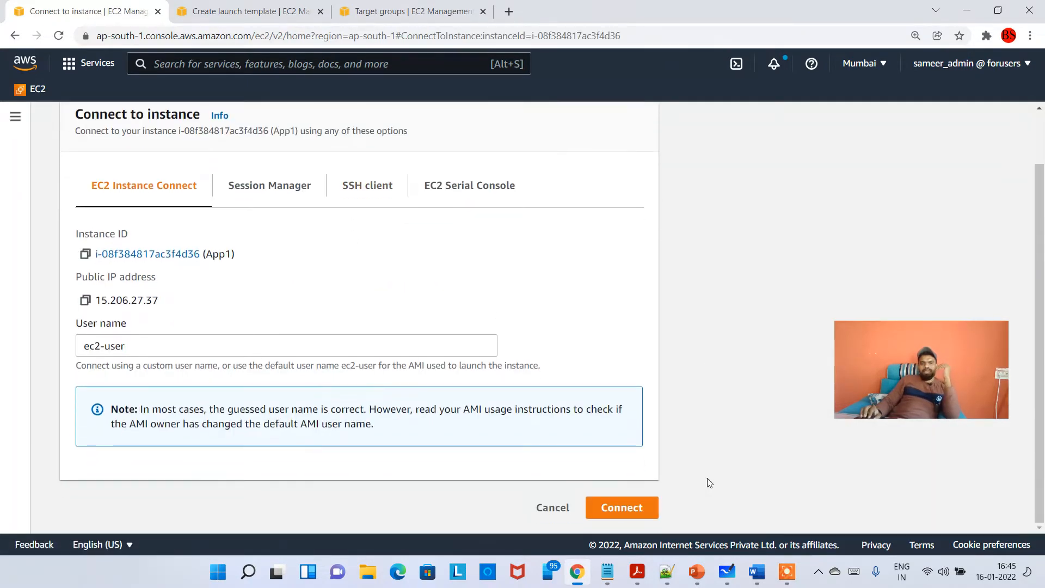
click(621, 509)
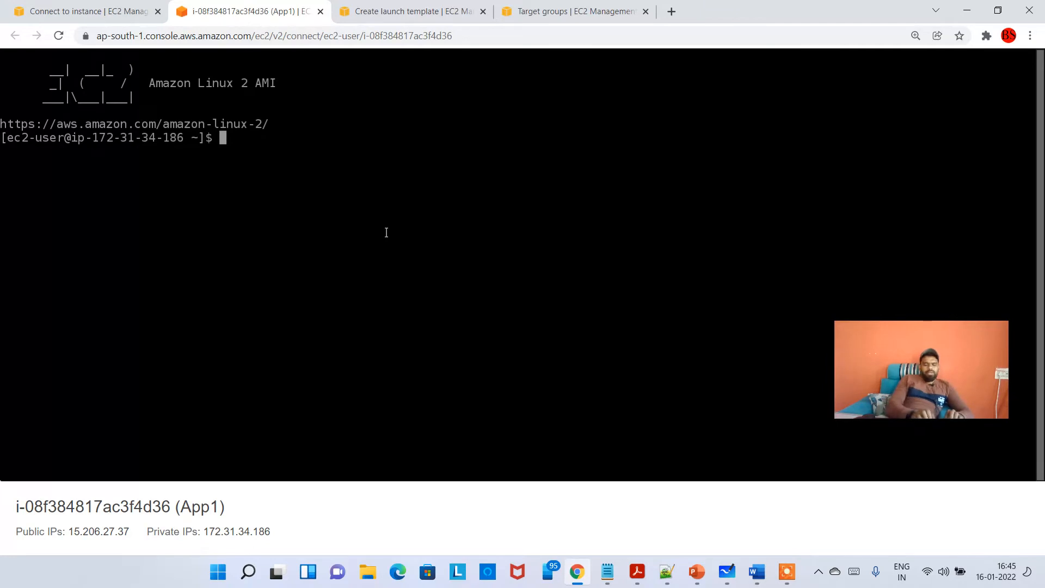
- Clear the App1 terminal and run top to examine the instance's CPU usage
key(ctrl+l)
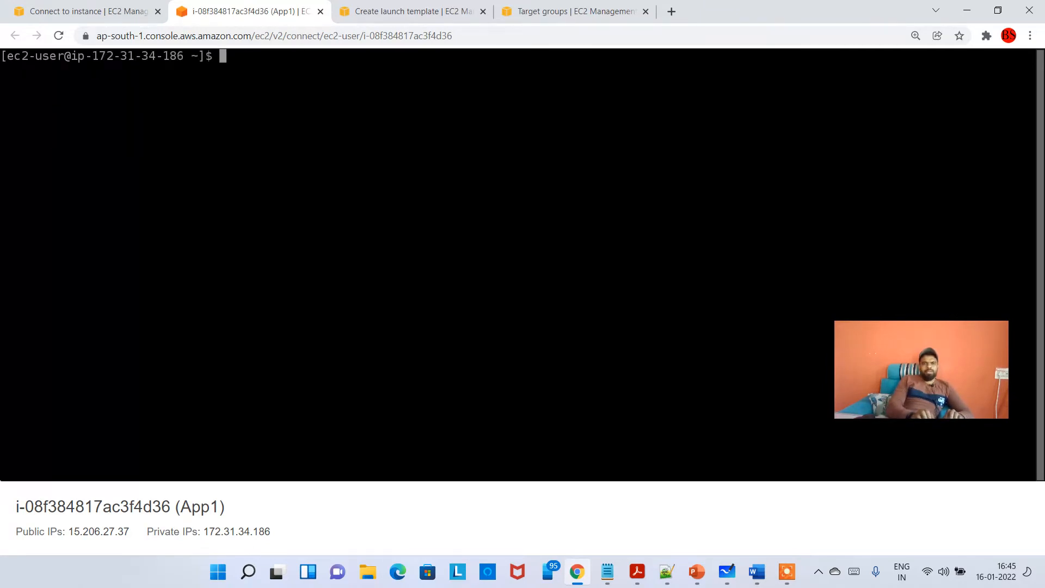
text(top)
key(Return)
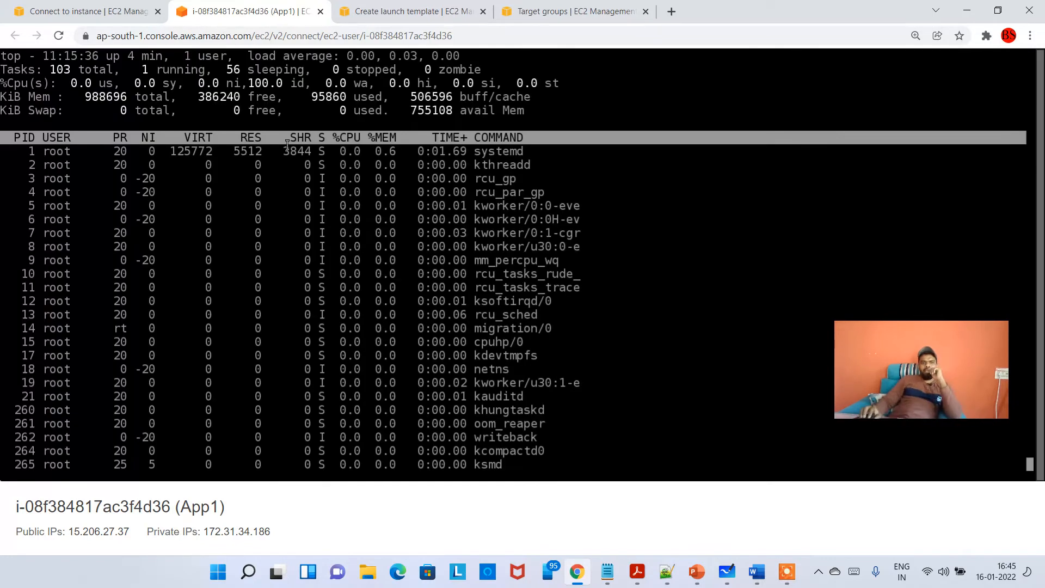
drag(2, 83, 104, 86)
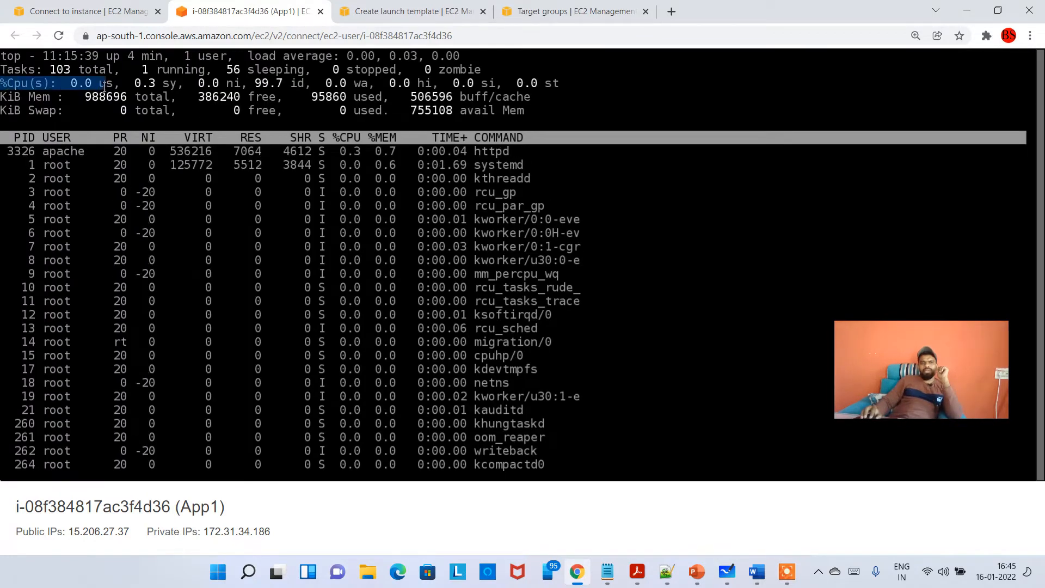
click(136, 93)
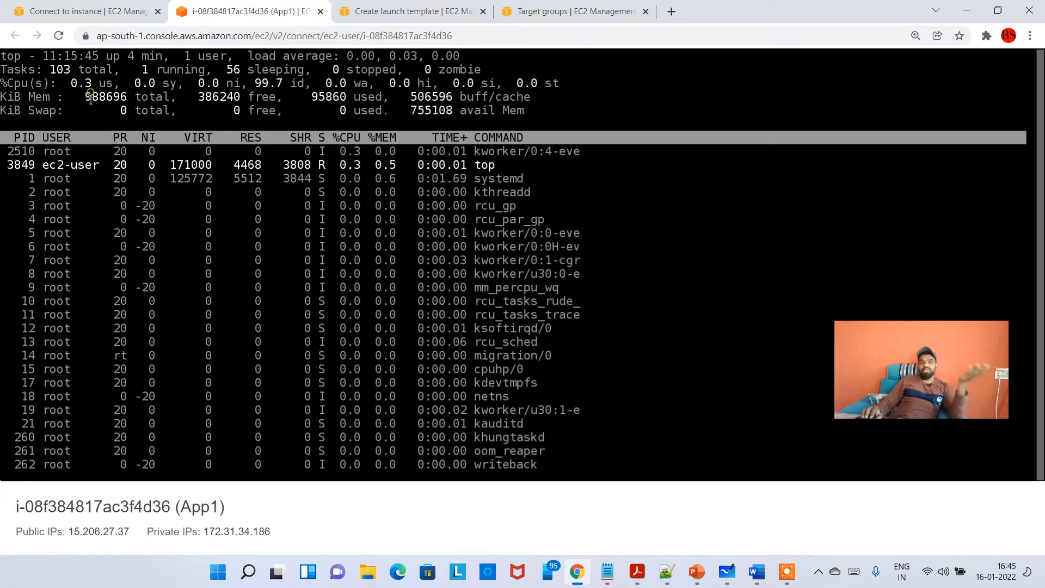
drag(65, 83, 114, 83)
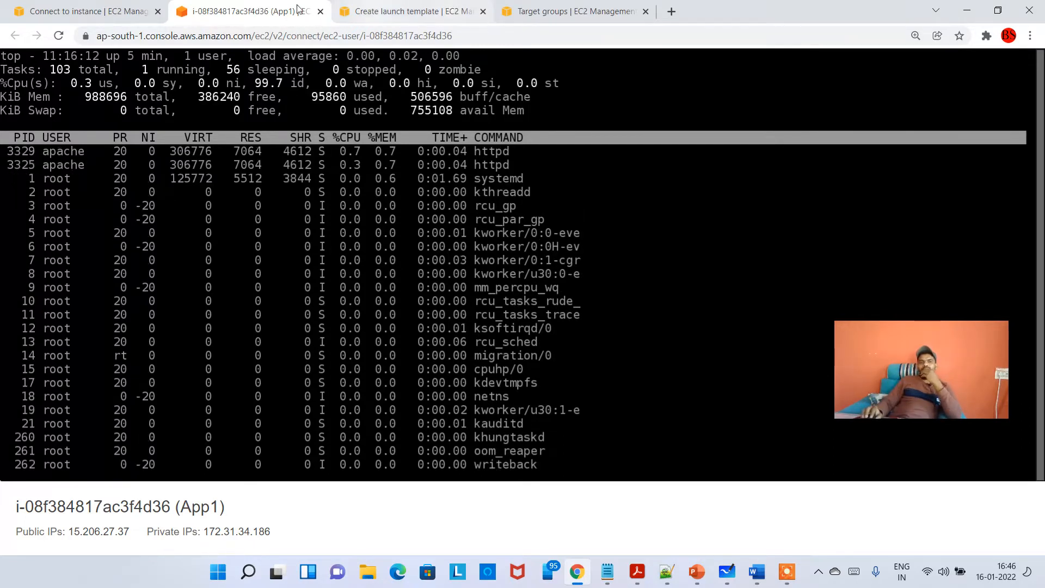
click(100, 5)
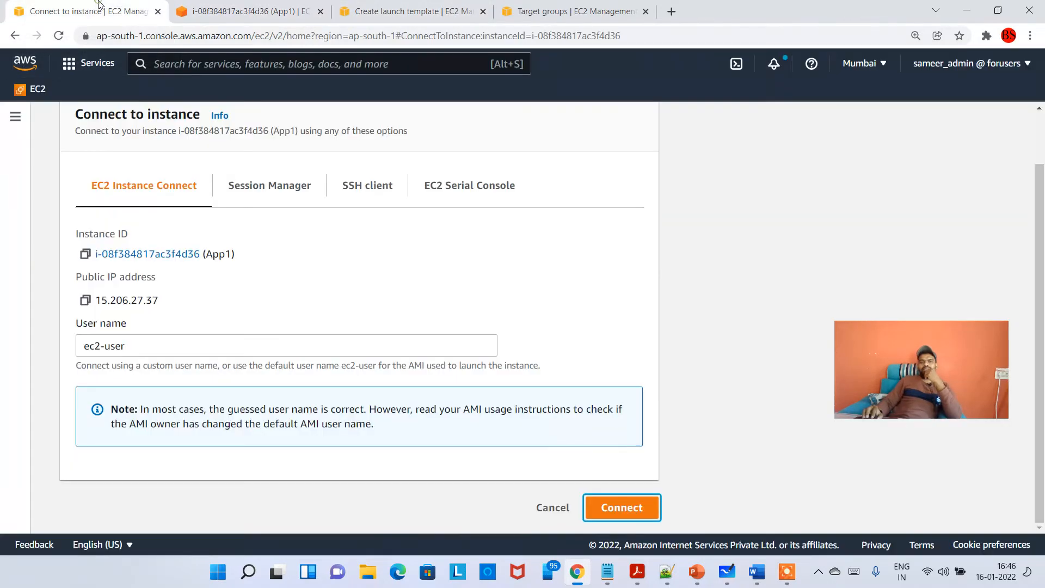
click(196, 7)
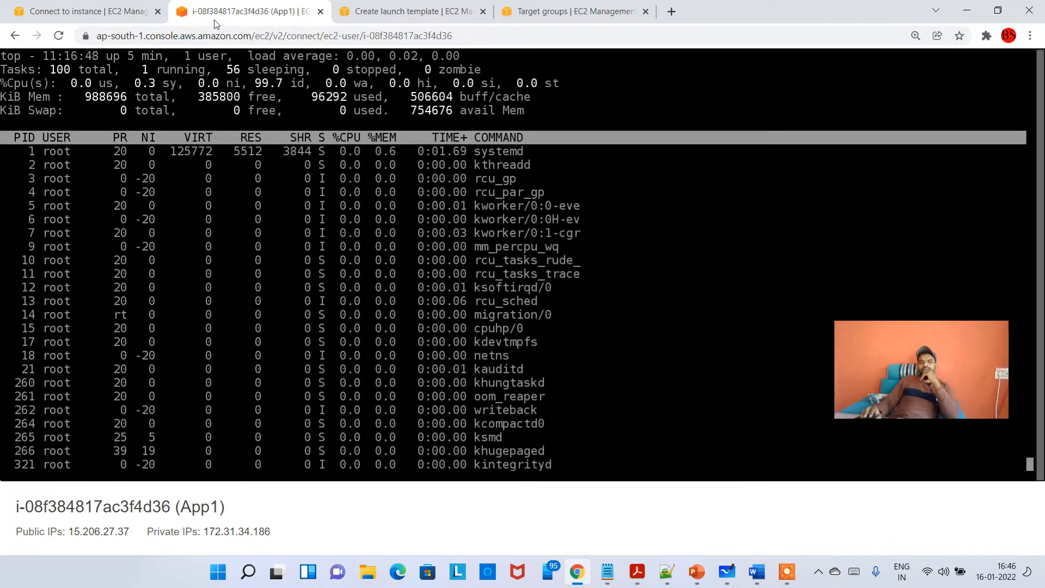
click(87, 11)
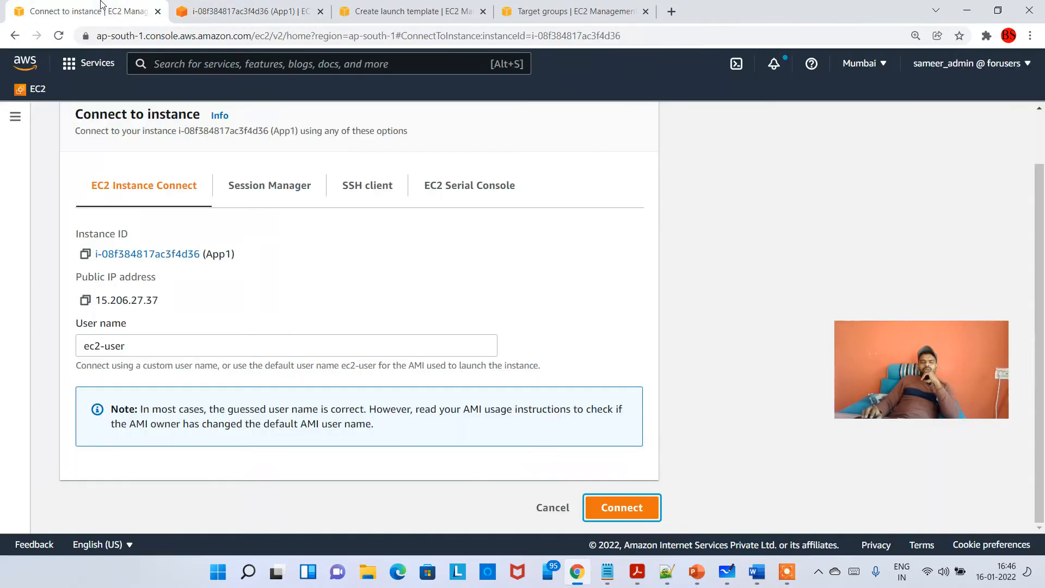
click(245, 4)
- Switch to the untitled Notepad notes and break the last sentence so that "before creating auto scaling group" starts a new line
mouse_move(607, 572)
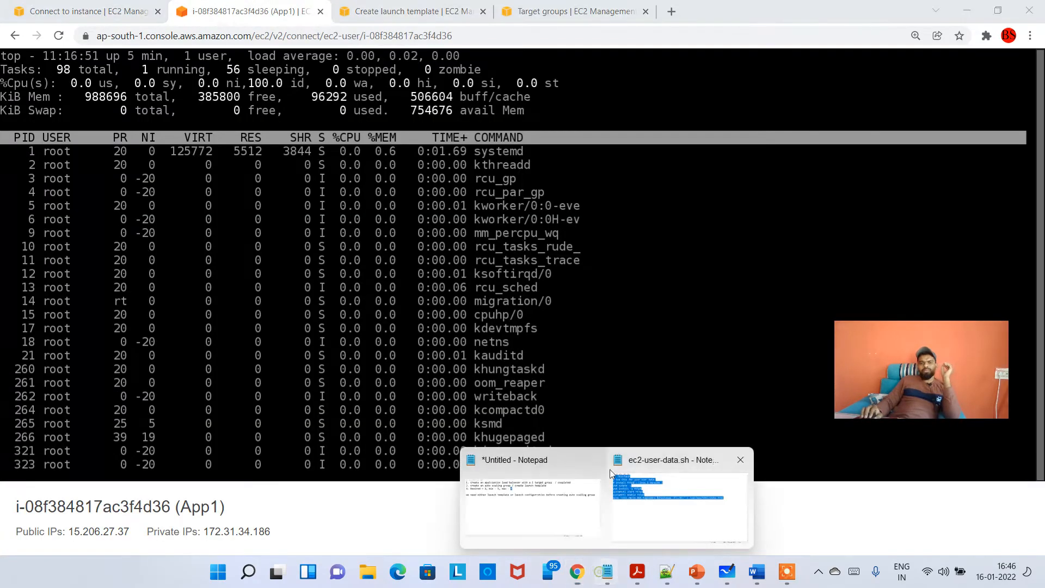
click(597, 527)
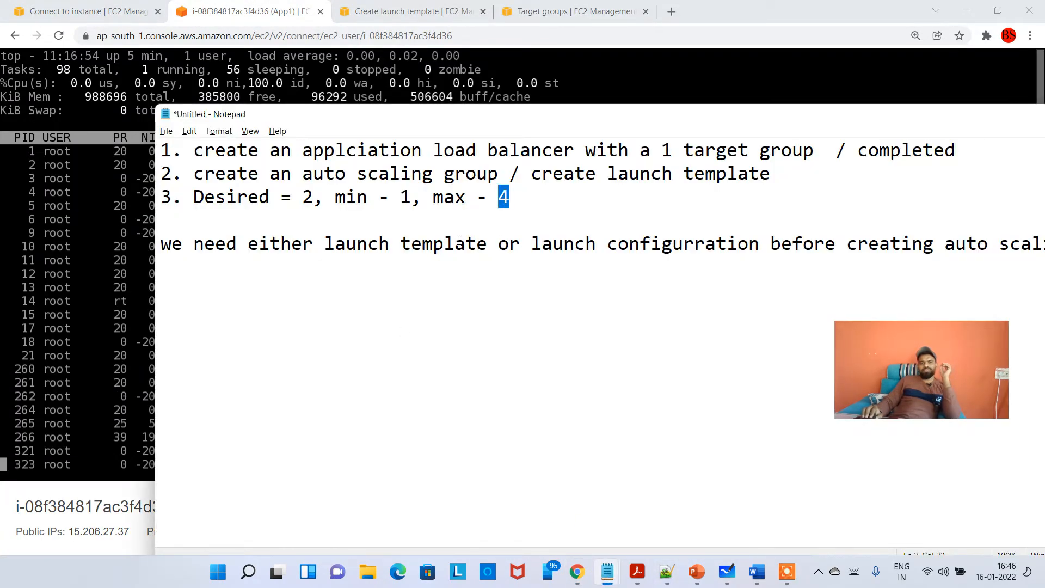
click(534, 242)
key(super)
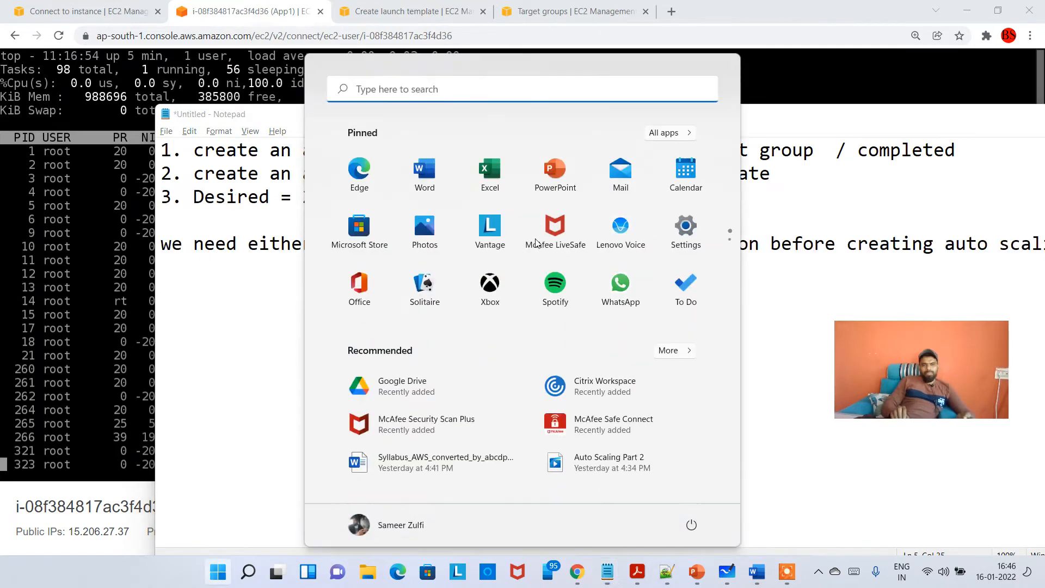
key(super)
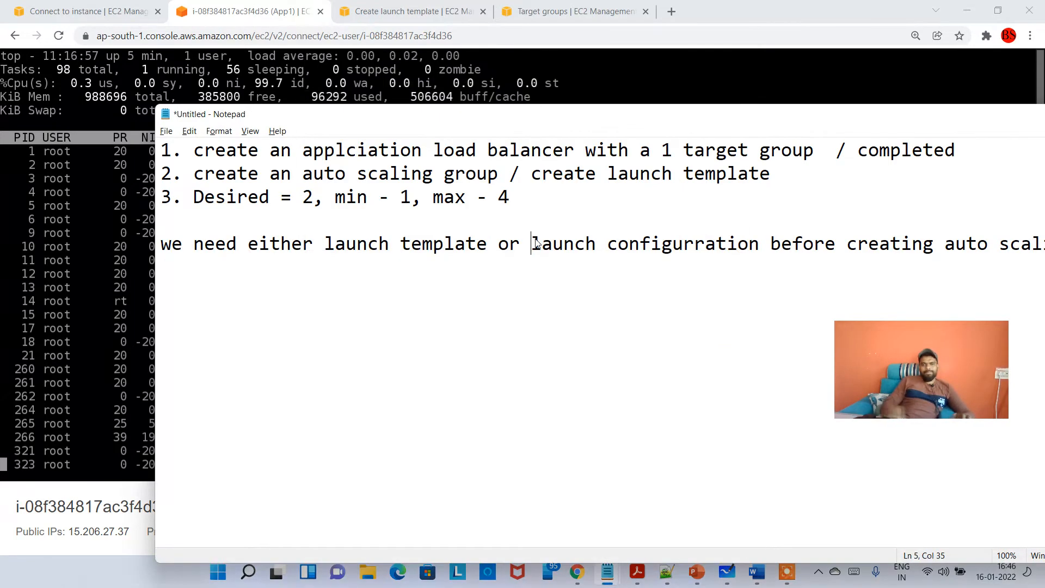
click(681, 248)
click(770, 245)
key(Return)
key(Return)
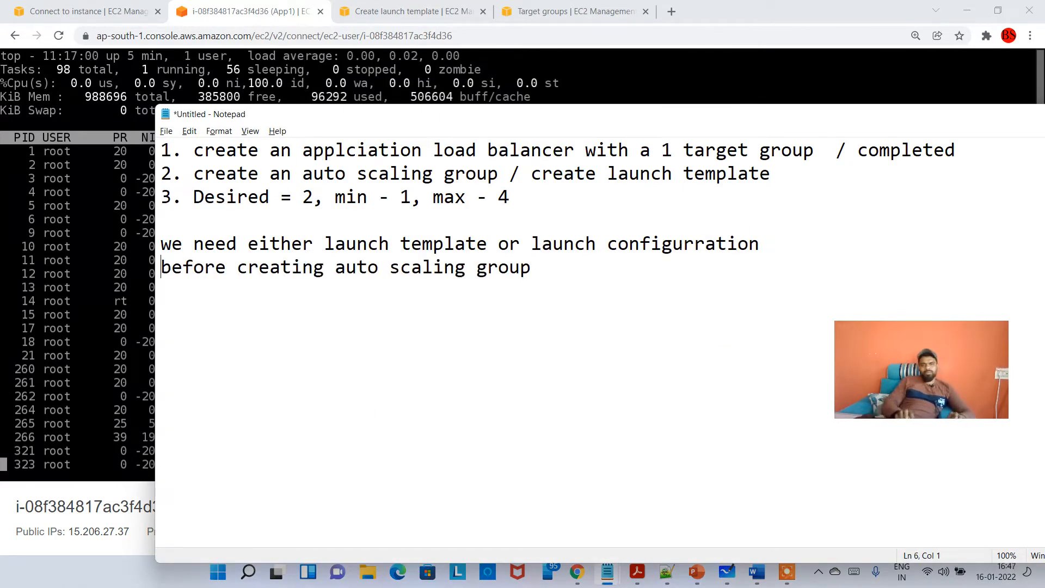
key(Delete)
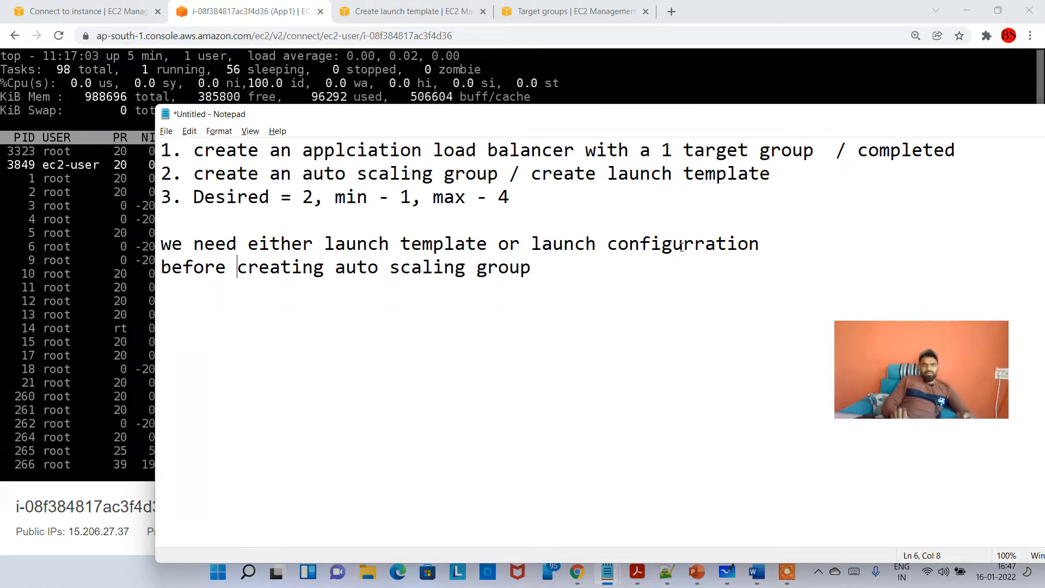
- Add a "Scenario:" heading at the end of the notes with the first item "1. Currently 2 instances are running"
key(ctrl+Right)
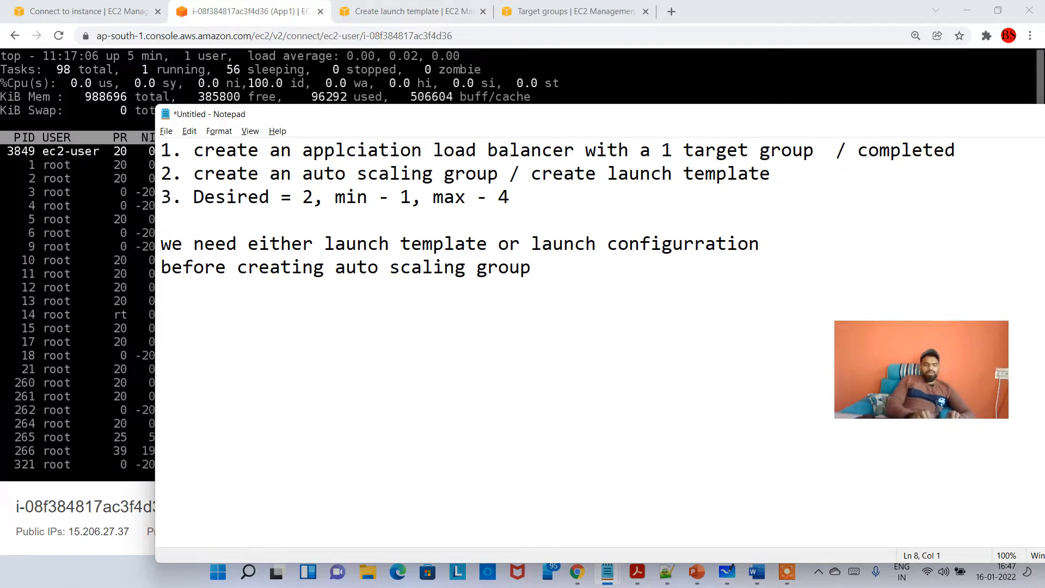
text(Scenario)
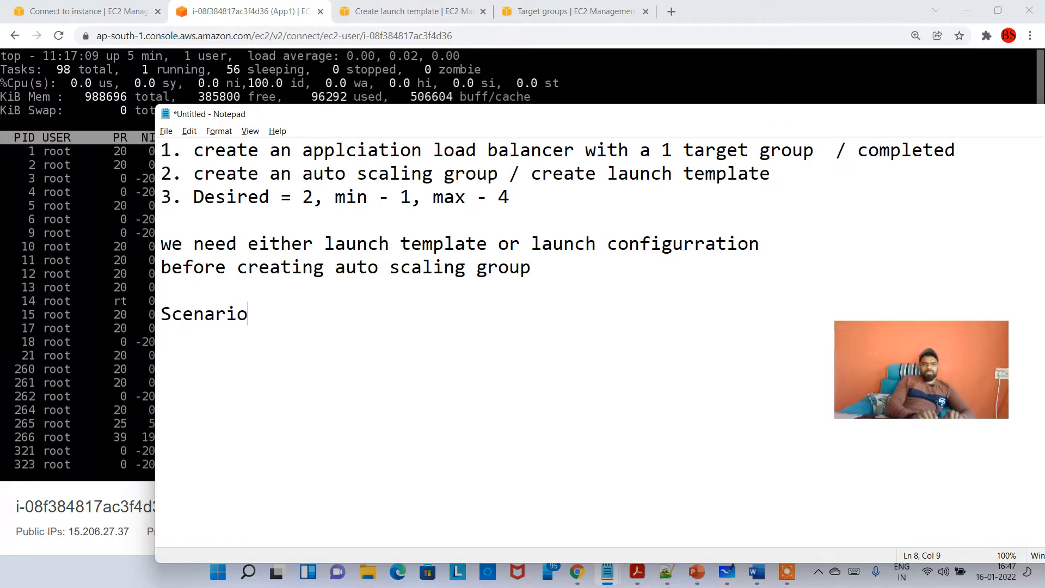
text(: 1)
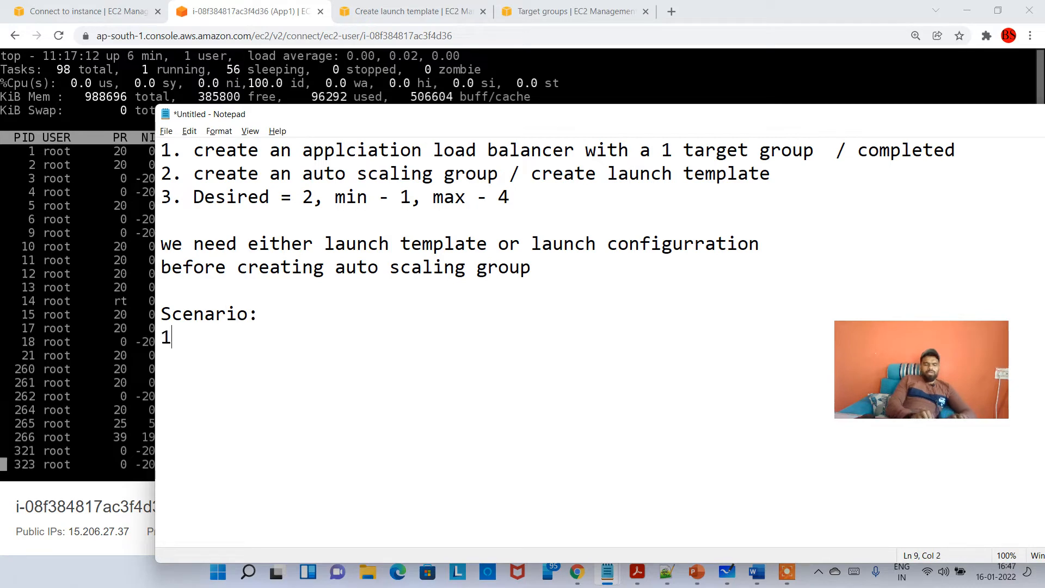
text(. Currently two instan)
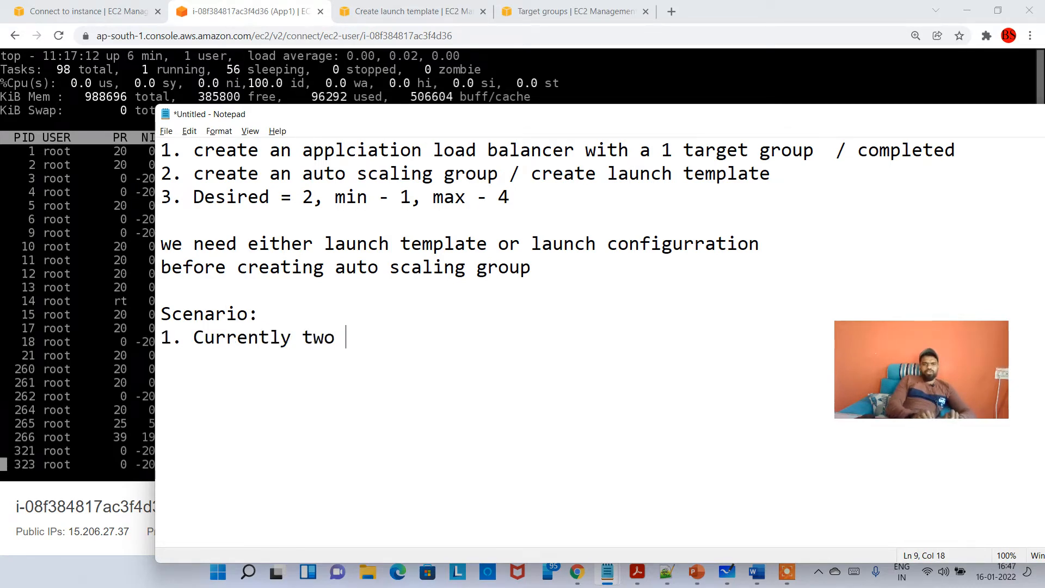
key(BackSpace)
key(BackSpace)
key(BackSpace)
key(BackSpace)
key(BackSpace)
key(BackSpace)
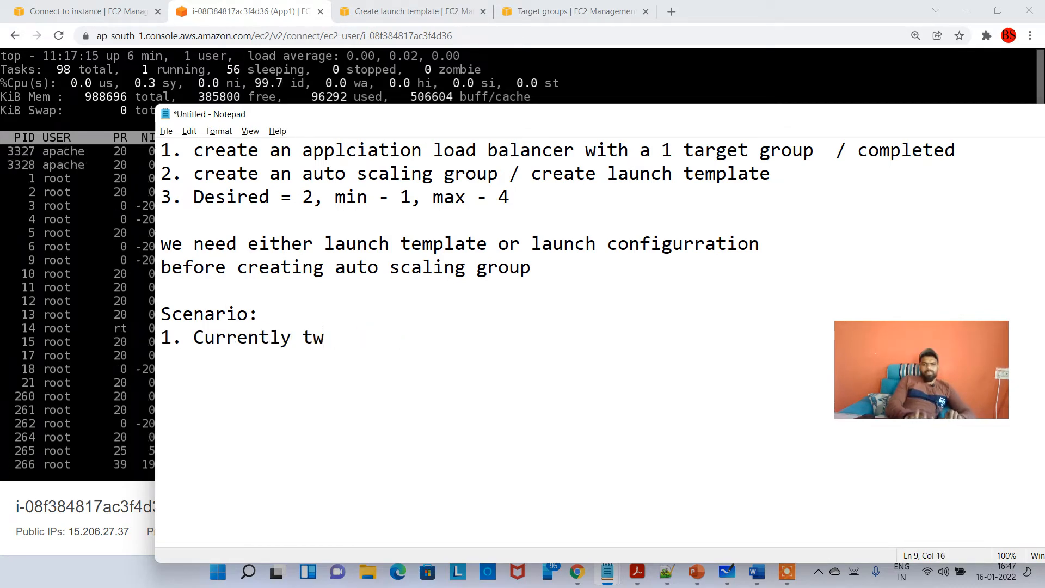
key(BackSpace)
key(BackSpace)
text(2 instances are)
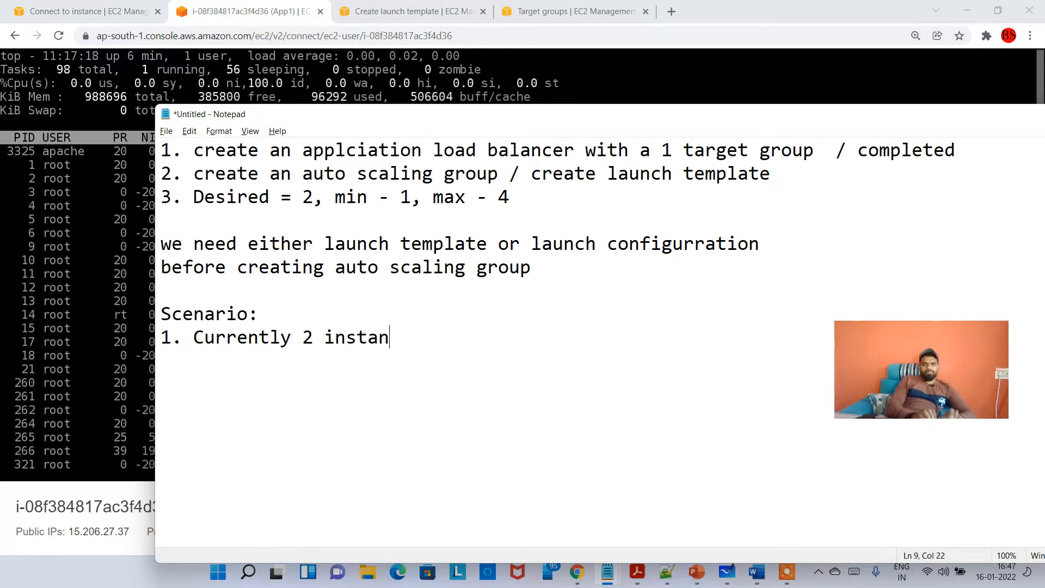
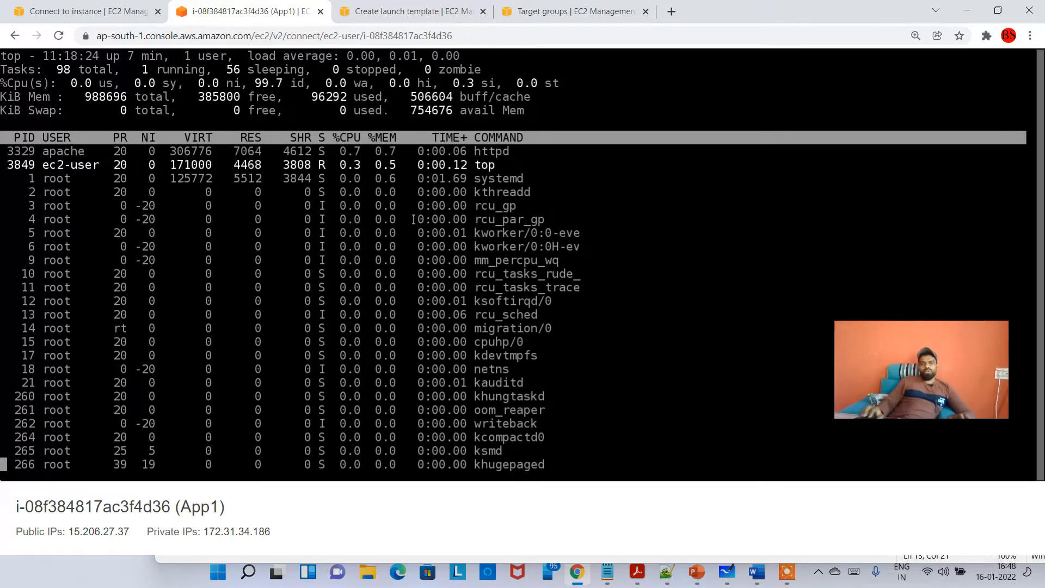
- Switch back to the Notepad notes and start a new line below the scaling scenario
key(alt+Tab)
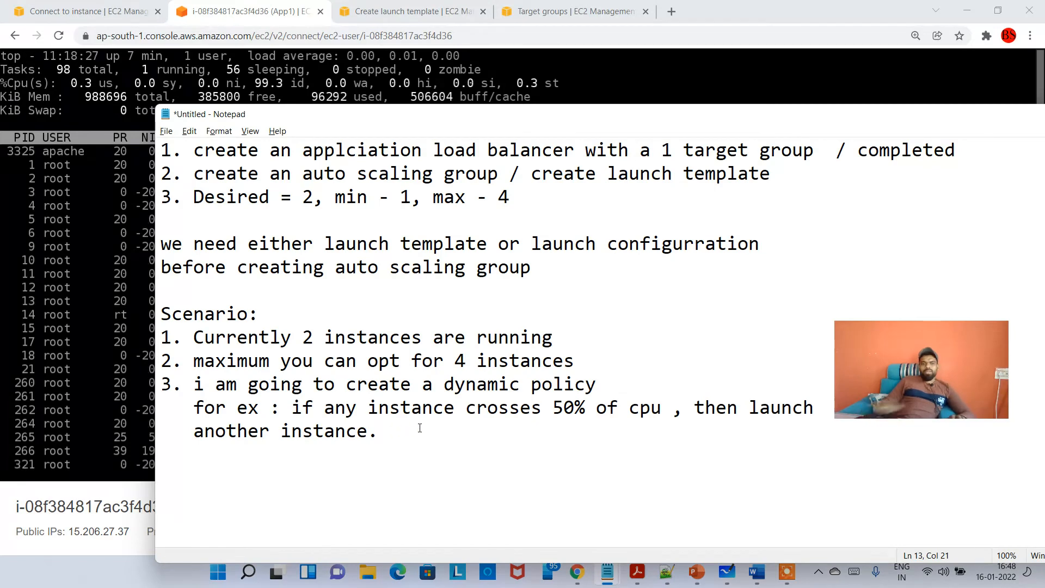
key(Return)
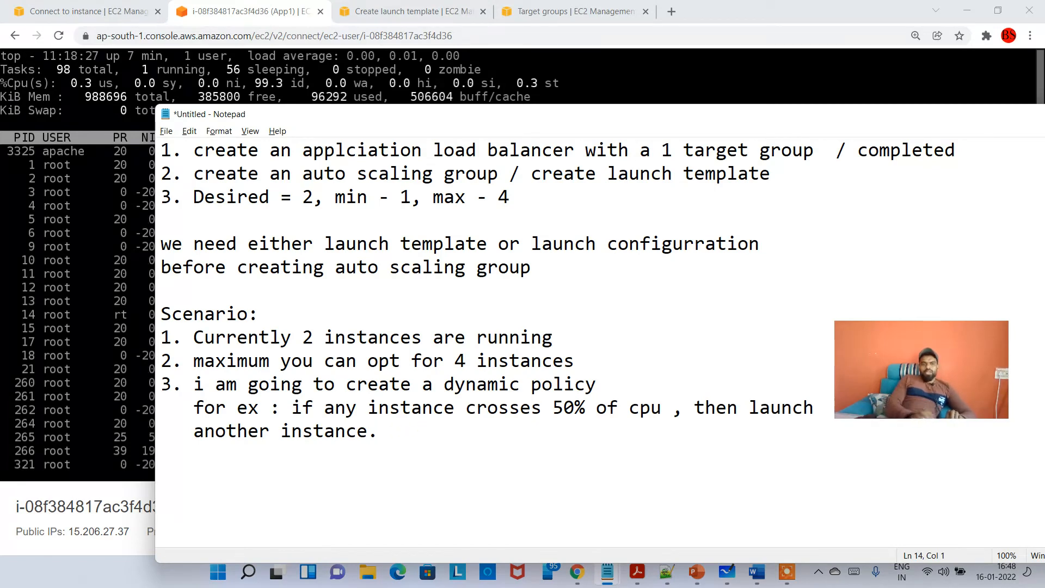
- Switch to the EC2 console in the browser and open the automatic scaling settings of the MyAppASG Auto Scaling group
click(98, 11)
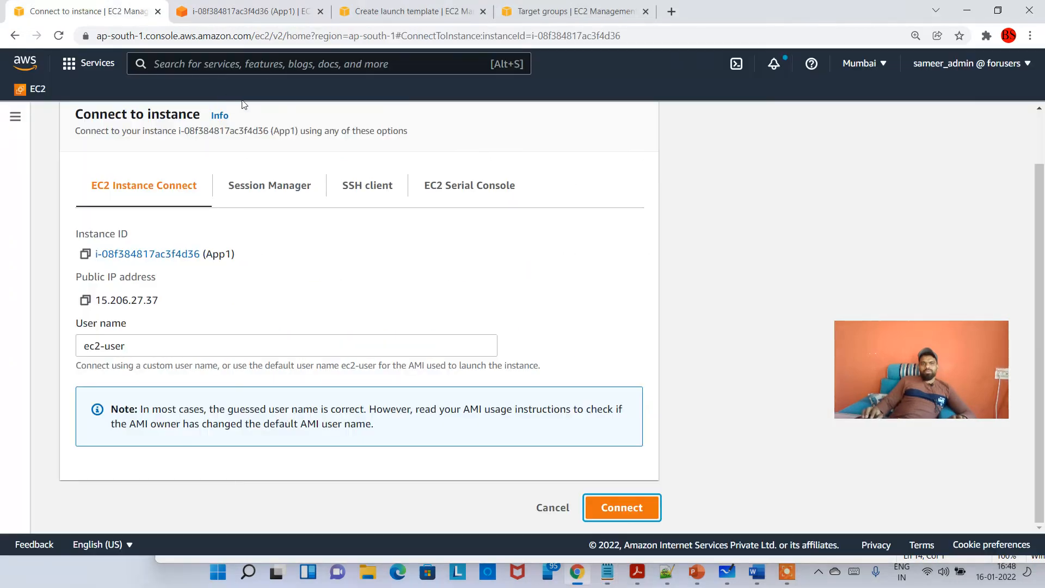
click(403, 12)
click(39, 128)
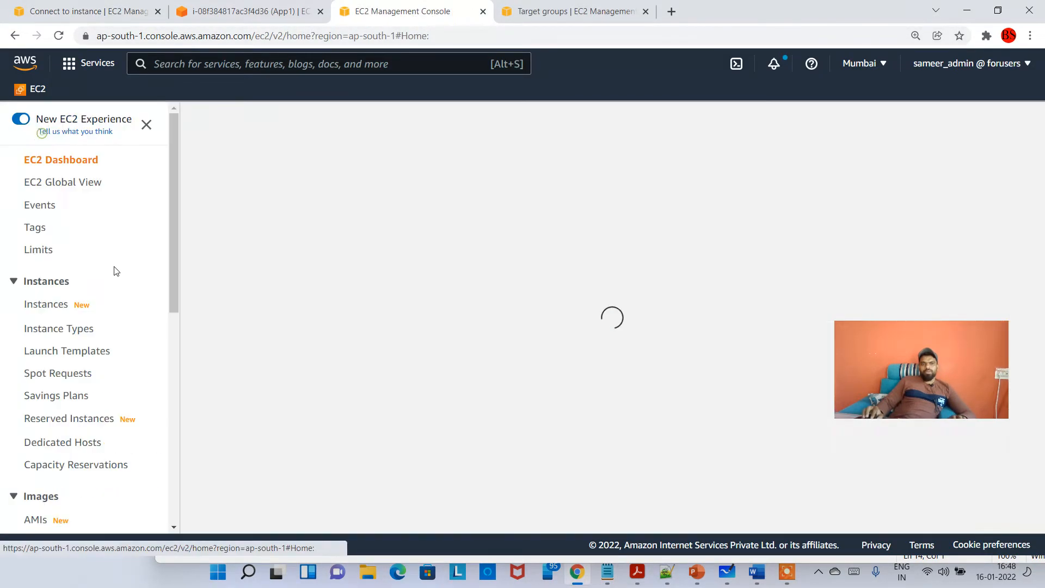
scroll(77, 350, down, 8)
click(72, 496)
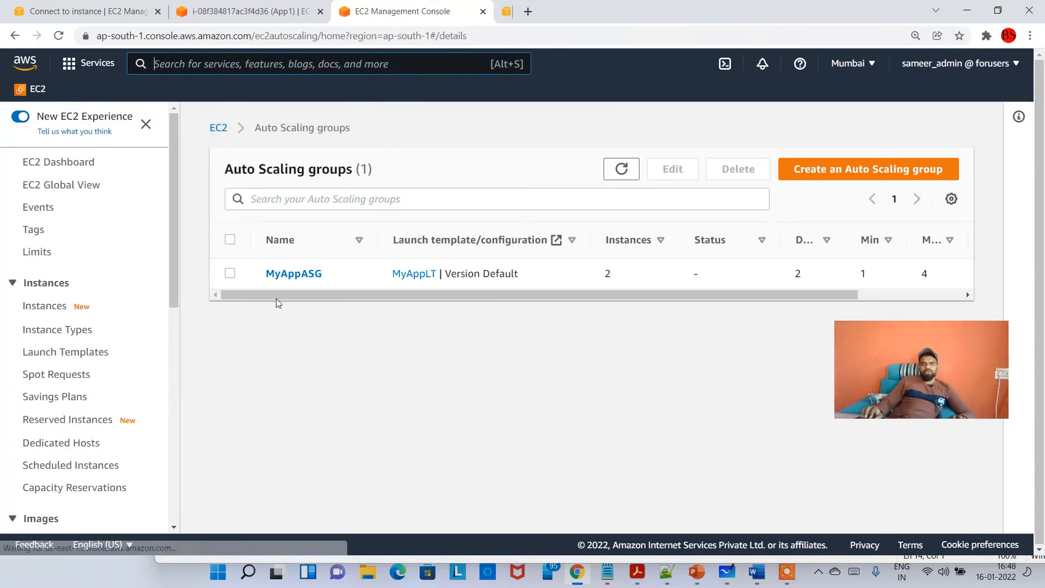
click(287, 275)
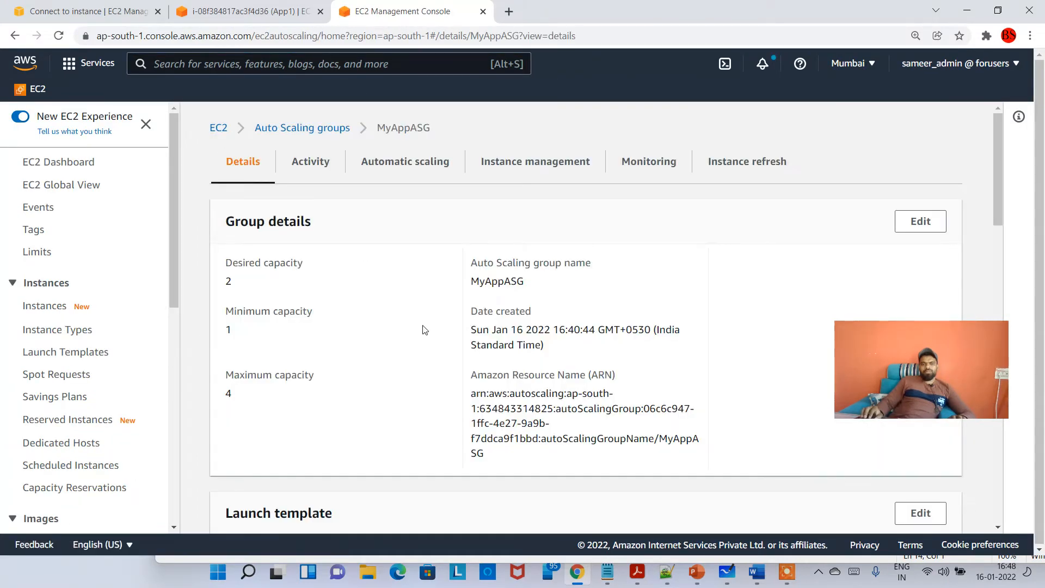
click(409, 172)
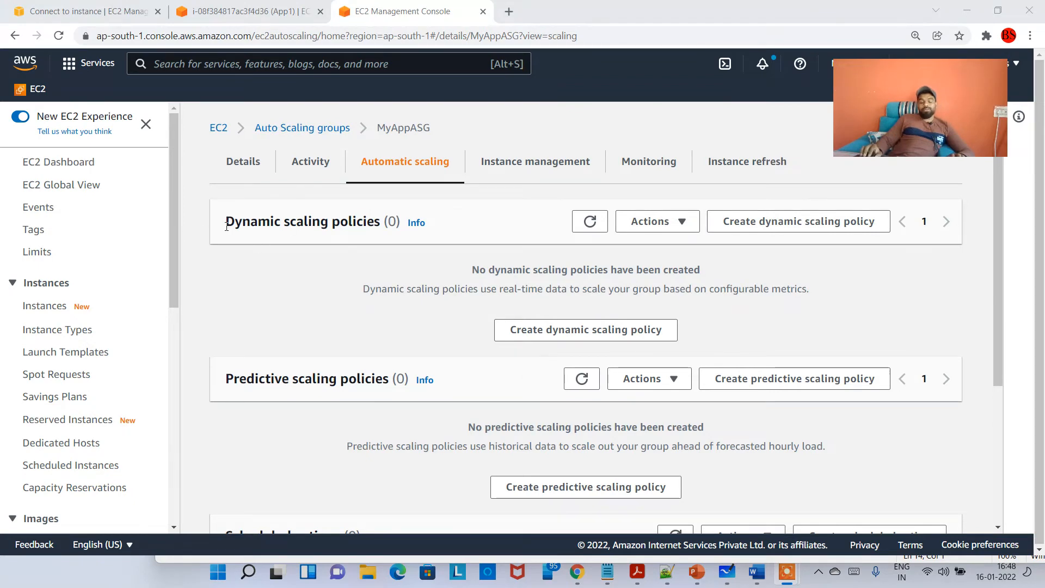
- Examine the dynamic scaling policies, predictive scaling policies and scheduled actions sections of MyAppASG
drag(227, 225, 380, 223)
drag(227, 379, 367, 391)
scroll(281, 396, down, 4)
drag(220, 320, 351, 320)
scroll(384, 352, up, 4)
scroll(401, 322, down, 4)
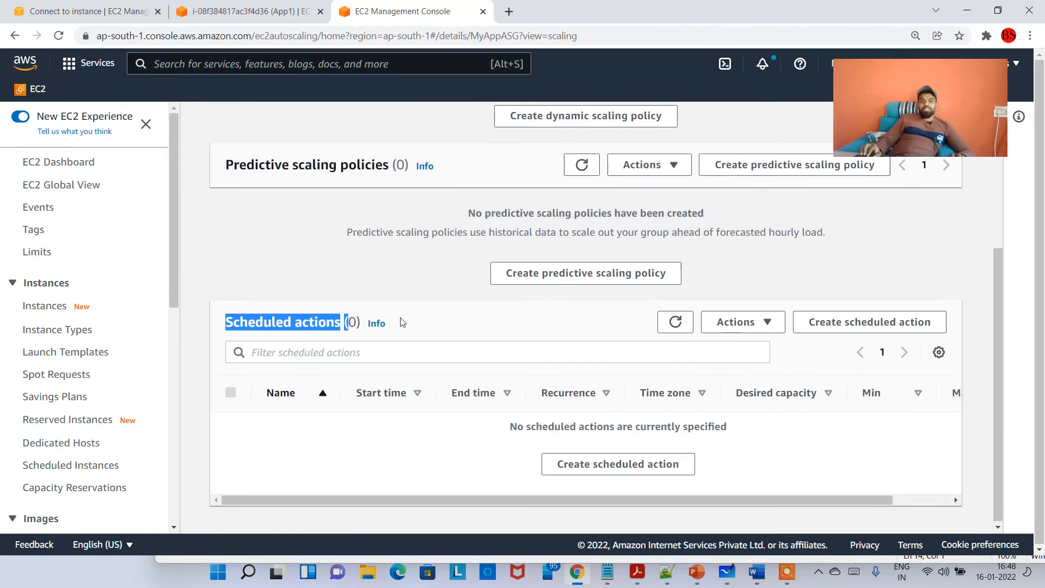
click(257, 325)
drag(227, 320, 356, 320)
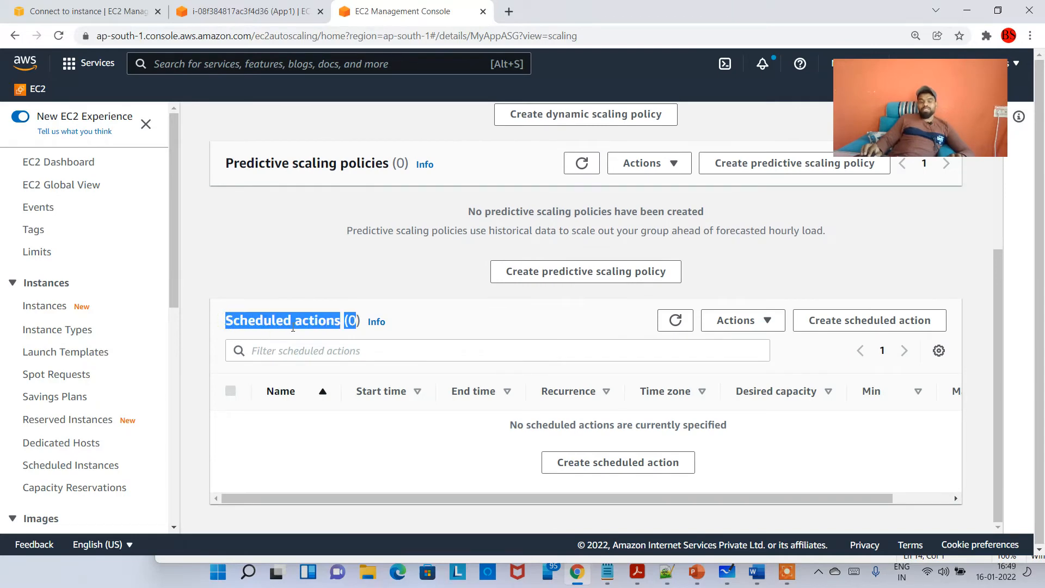
click(381, 442)
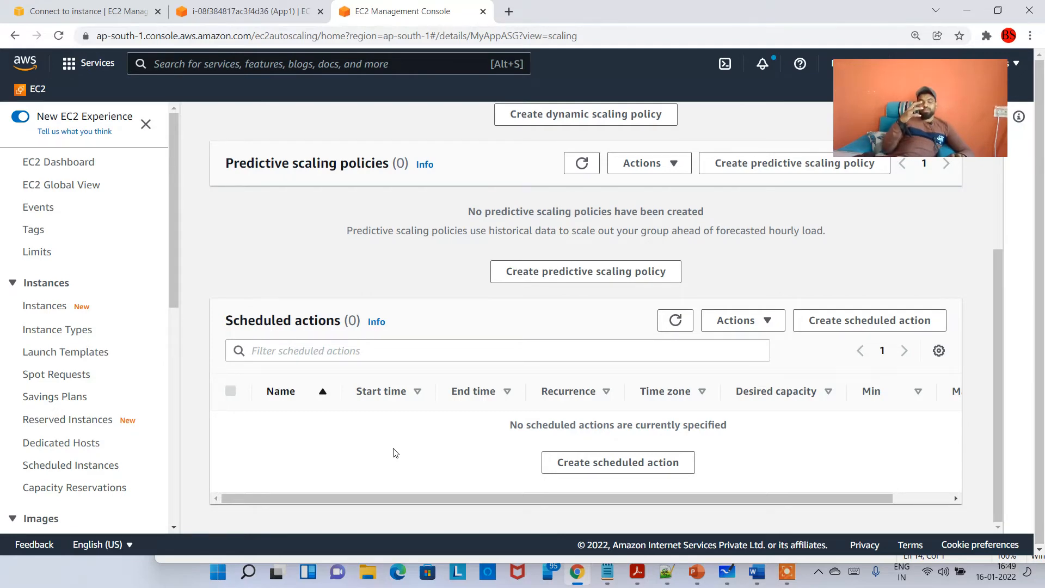
- Fill in a new scheduled action named Demoscheduleed with desired capacity 5, minimum 4 and maximum 5
click(651, 464)
click(371, 169)
text(Demoscheduleed)
click(398, 283)
text(5)
click(445, 287)
text(4)
click(561, 285)
text(5)
- Try several recurrence options for the scheduled action, including Every 5 min and Every 30 min, and set it back to Once
scroll(406, 334, down, 1)
click(419, 286)
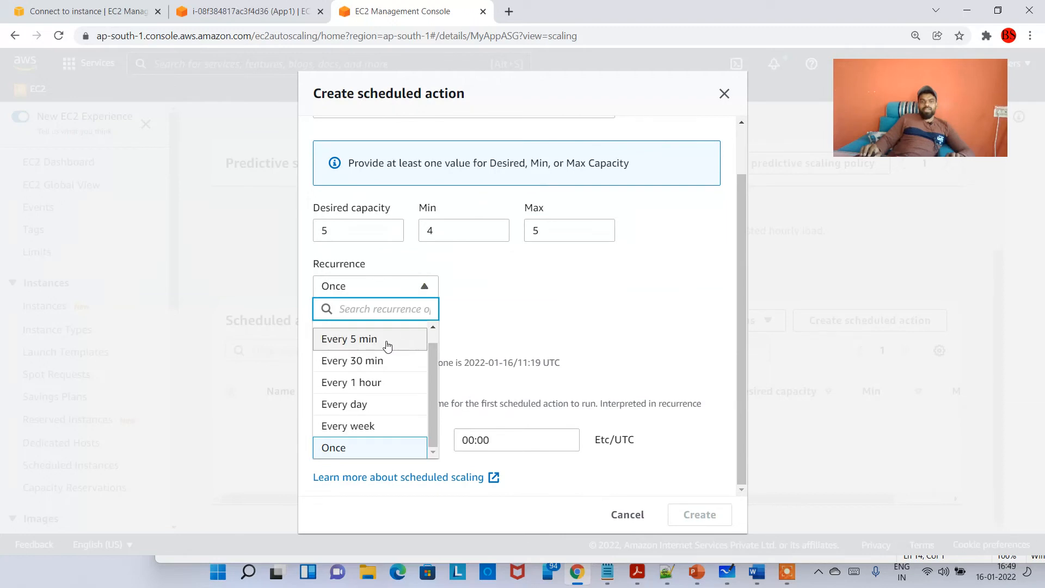
click(387, 345)
click(426, 286)
click(402, 376)
click(422, 286)
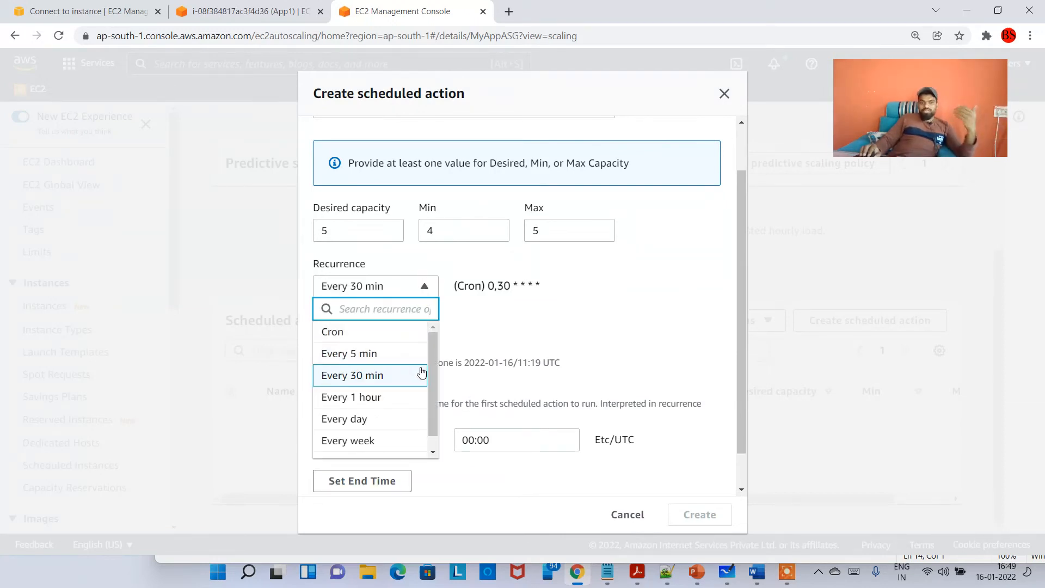
drag(442, 376, 444, 403)
click(404, 345)
click(540, 289)
click(402, 285)
click(373, 333)
click(416, 287)
drag(430, 361, 443, 409)
click(384, 447)
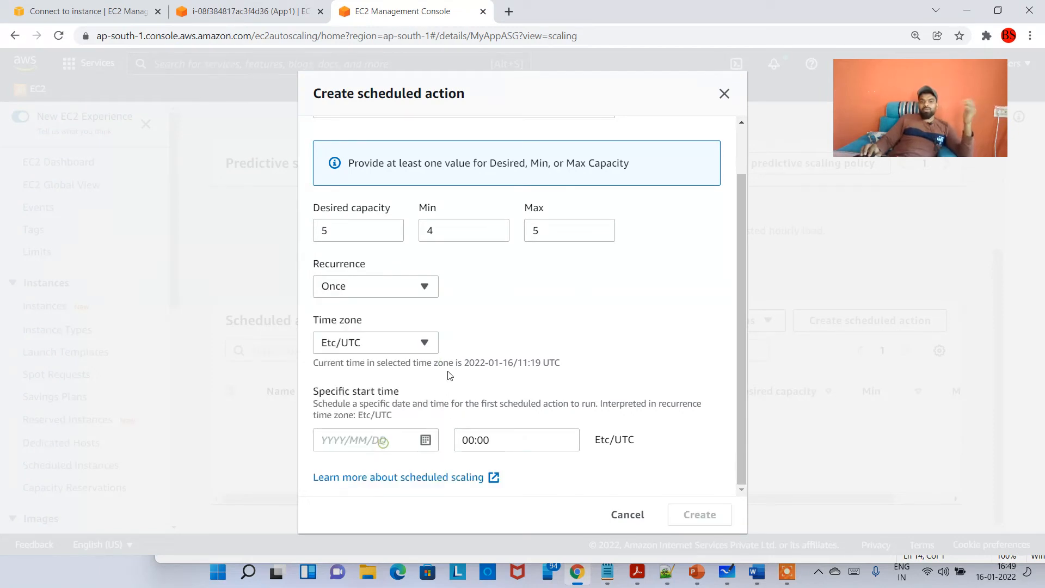
- Look at the time zone and start date choices of the scheduled action, and cancel its creation
click(400, 343)
click(564, 298)
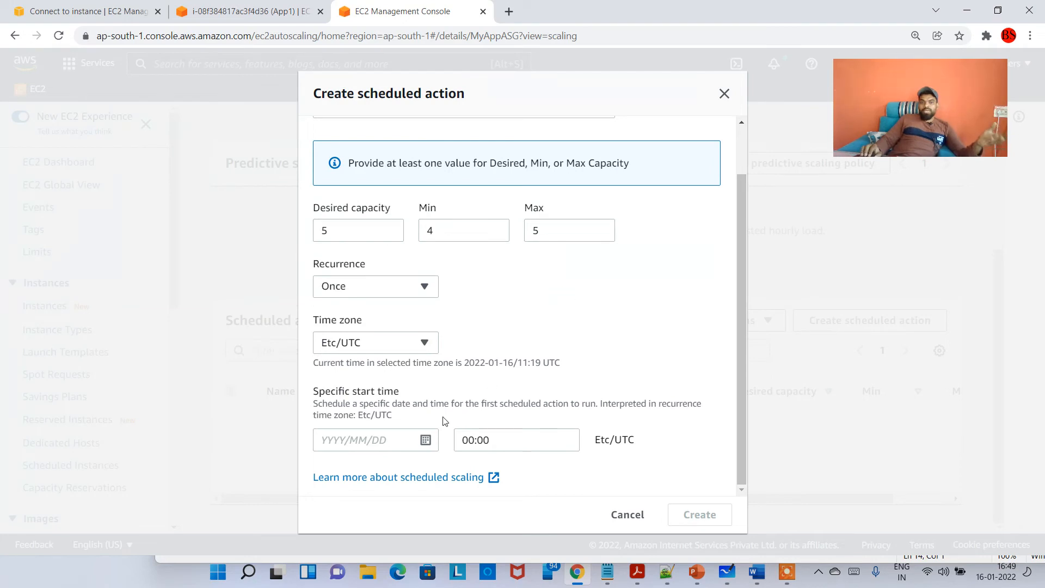
click(427, 441)
click(545, 329)
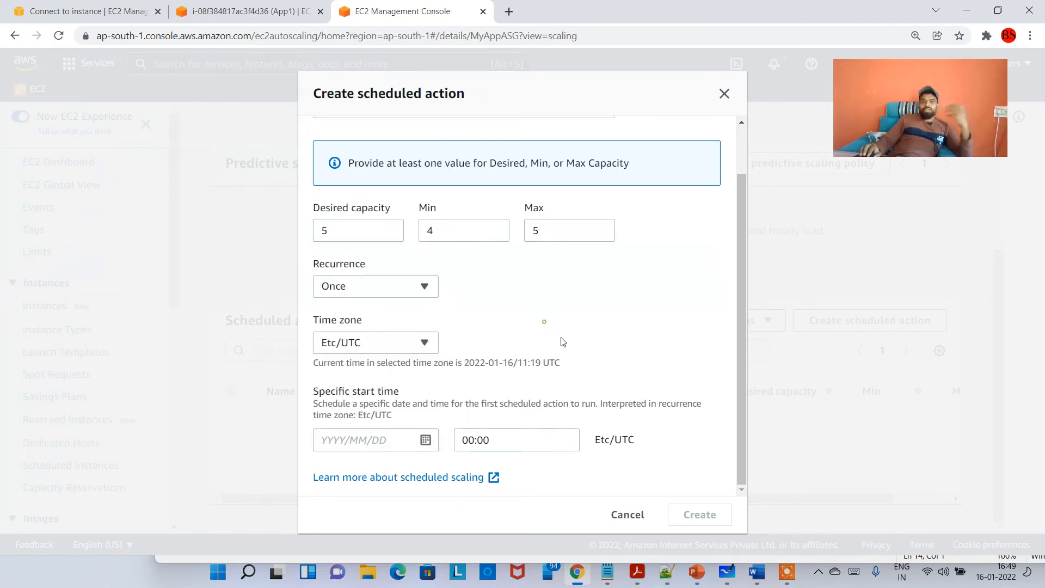
scroll(668, 369, up, 2)
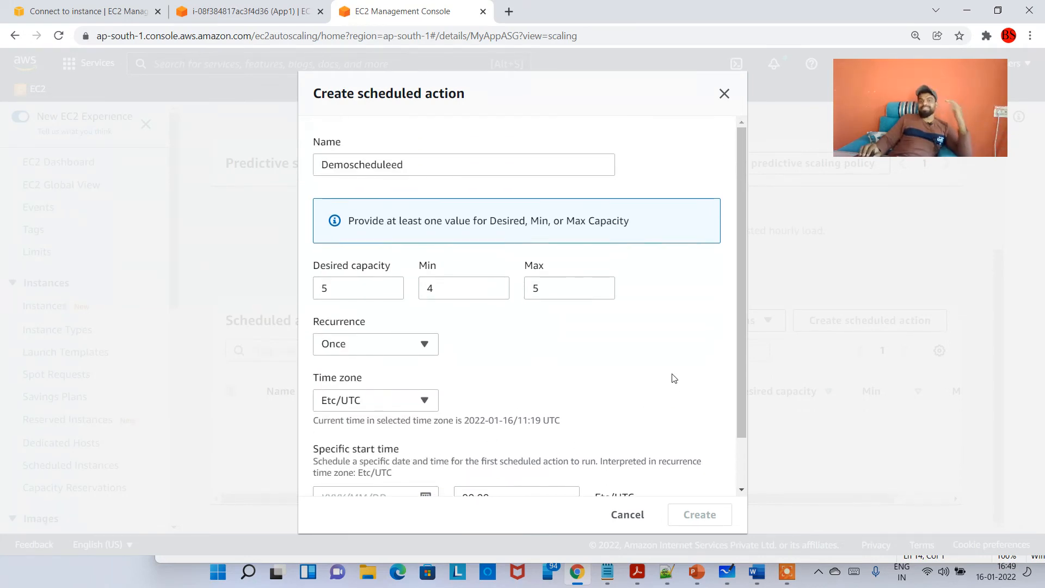
click(628, 516)
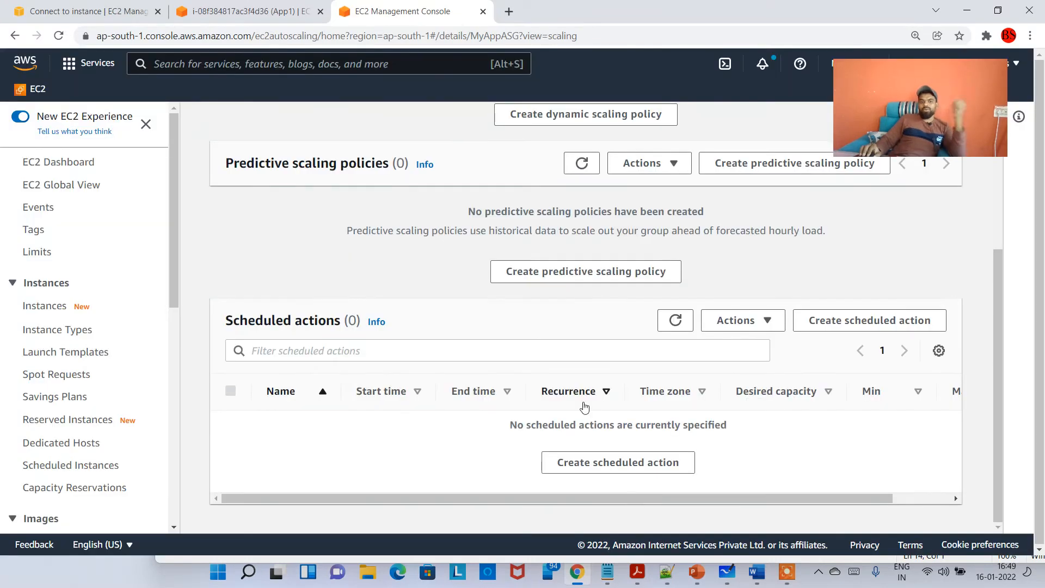
- Refresh the predictive scaling policies of MyAppASG and start creating a predictive scaling policy
scroll(598, 340, up, 3)
scroll(312, 347, up, 1)
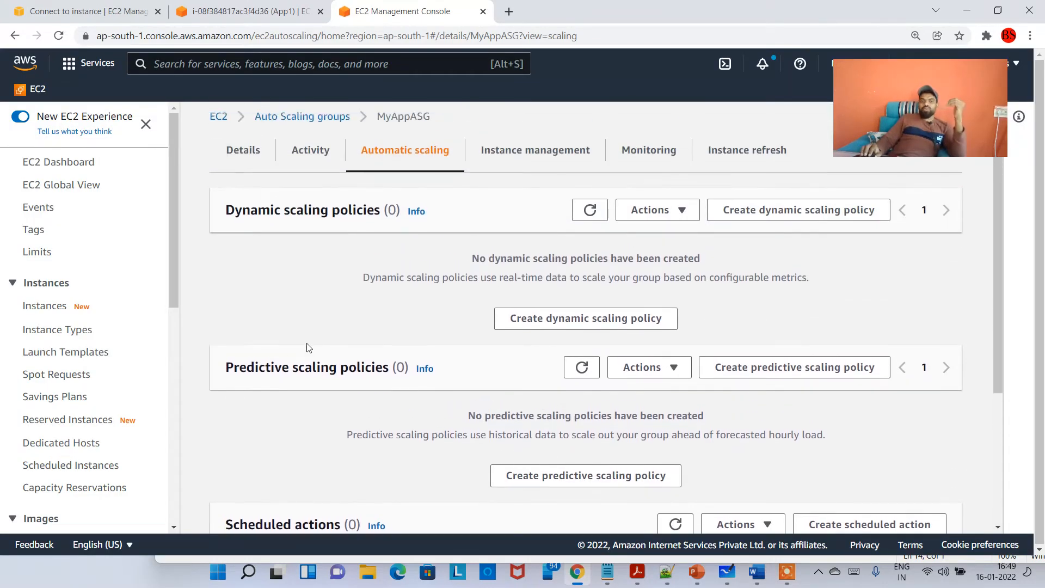
drag(247, 367, 382, 384)
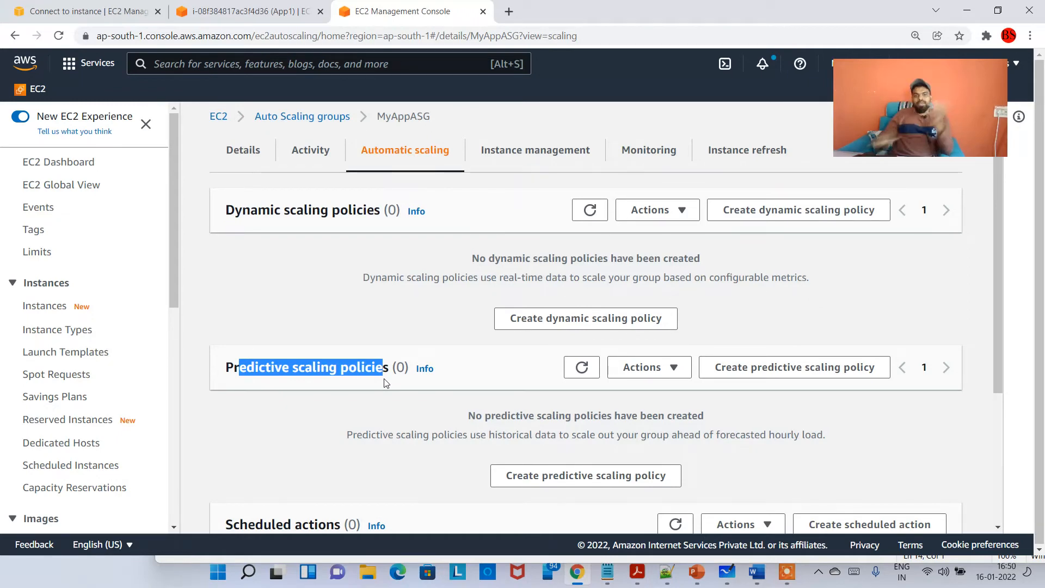
click(581, 368)
click(772, 371)
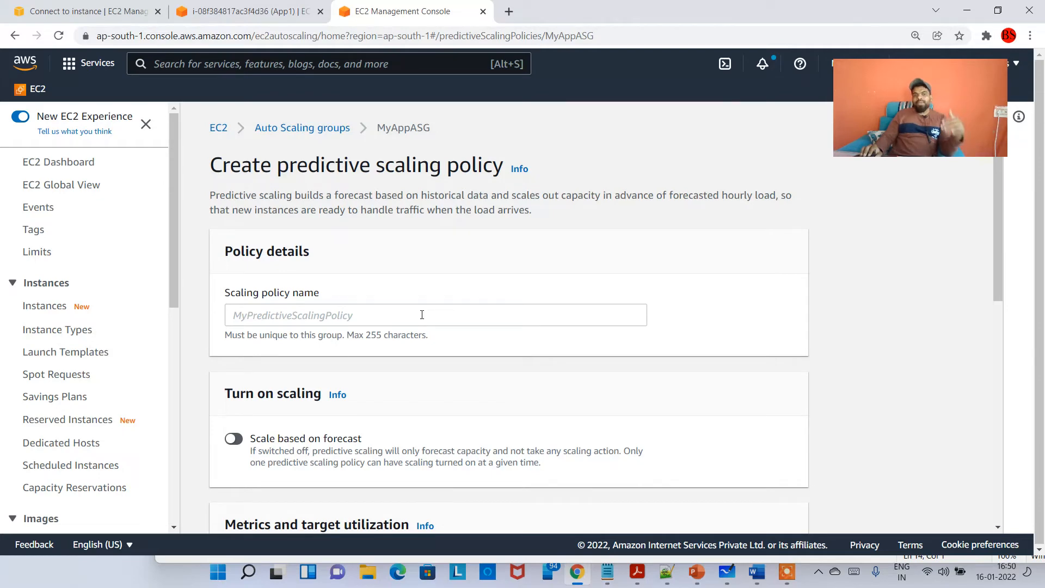
- Name the predictive scaling policy mydemopredictive and turn on scaling based on forecast
scroll(422, 316, down, 1)
scroll(423, 324, down, 1)
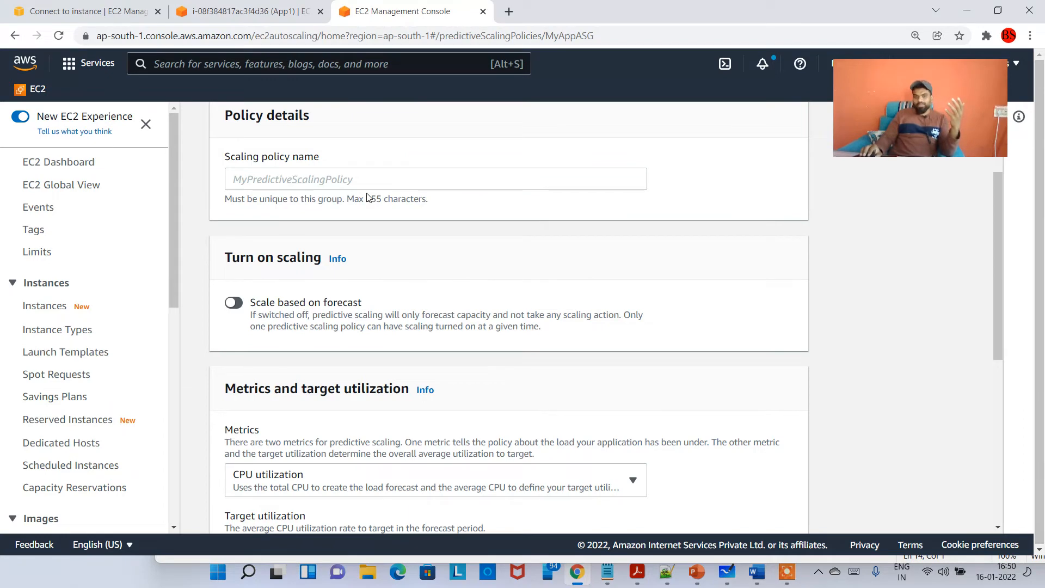
scroll(353, 305, down, 1)
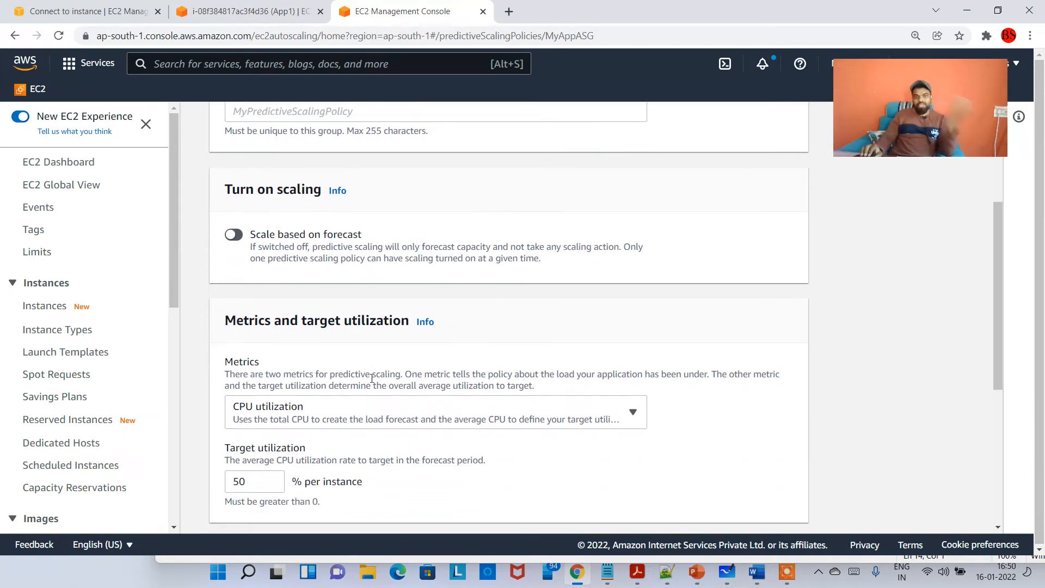
scroll(248, 191, up, 1)
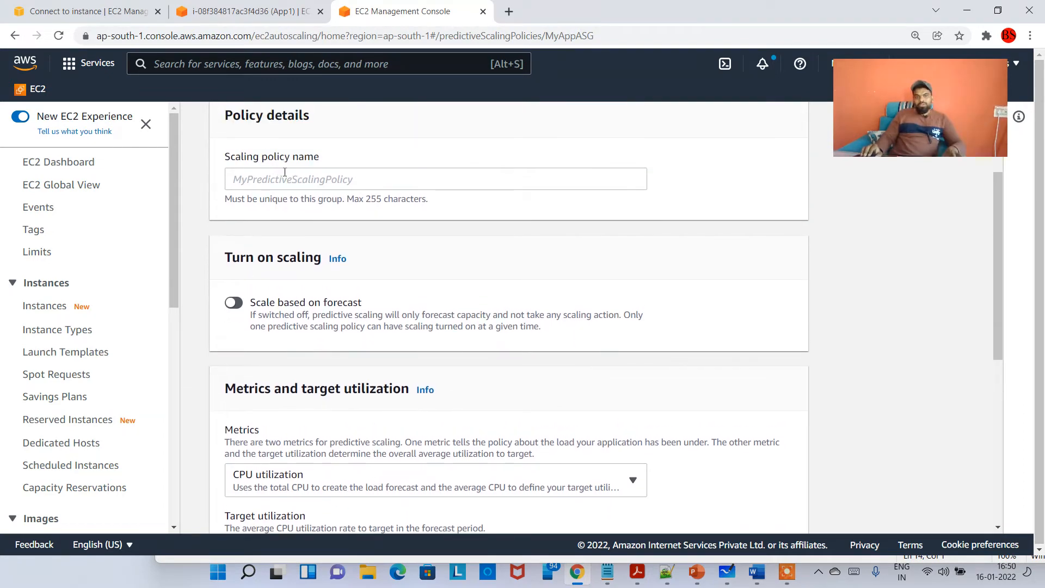
click(294, 178)
text(myd)
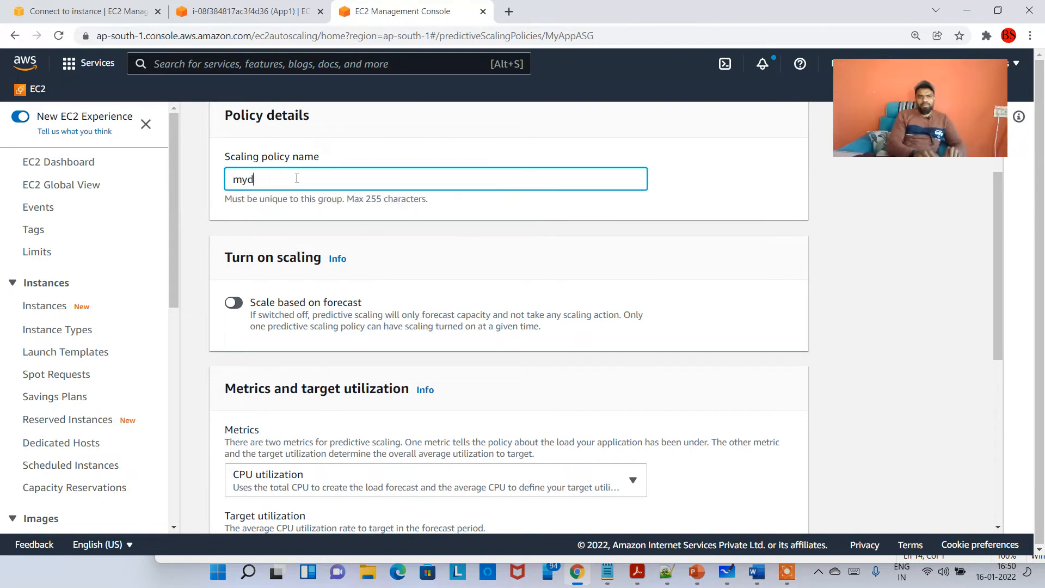
text(emopredictive)
scroll(287, 303, down, 1)
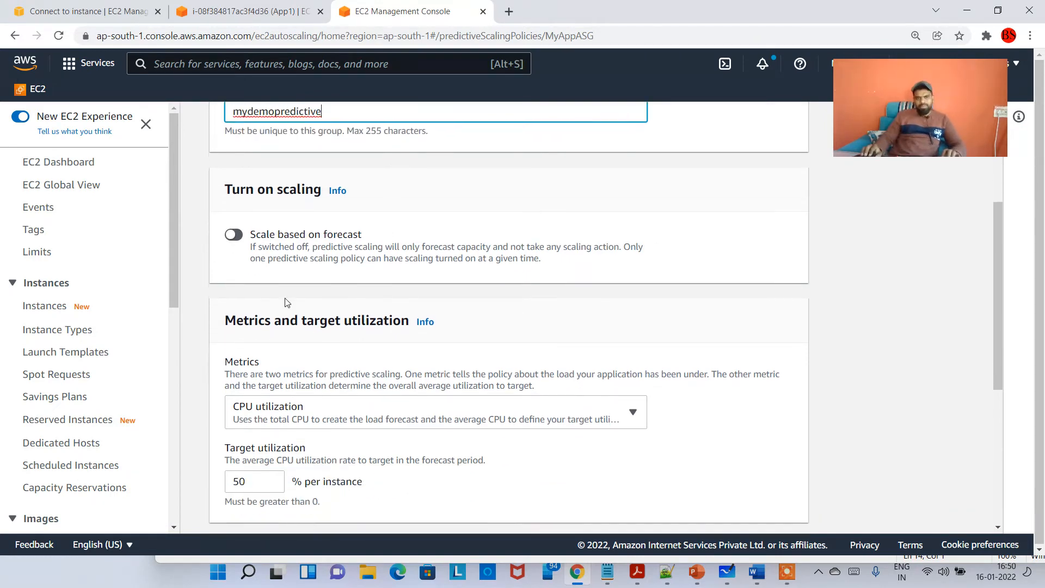
click(233, 236)
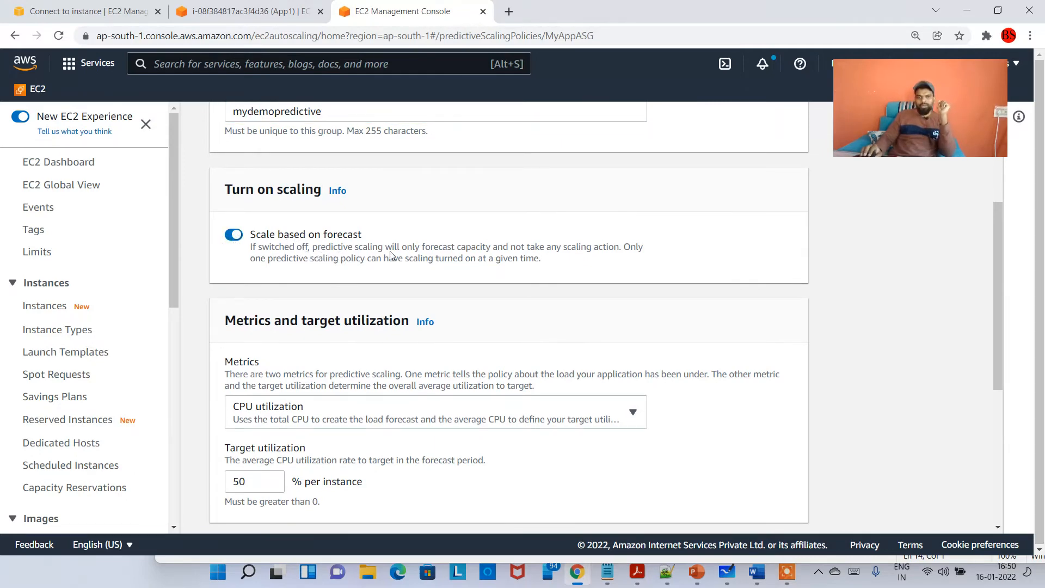
- Look at the metric choices and target utilization of the predictive scaling policy, keeping CPU utilization as the metric
scroll(441, 288, down, 2)
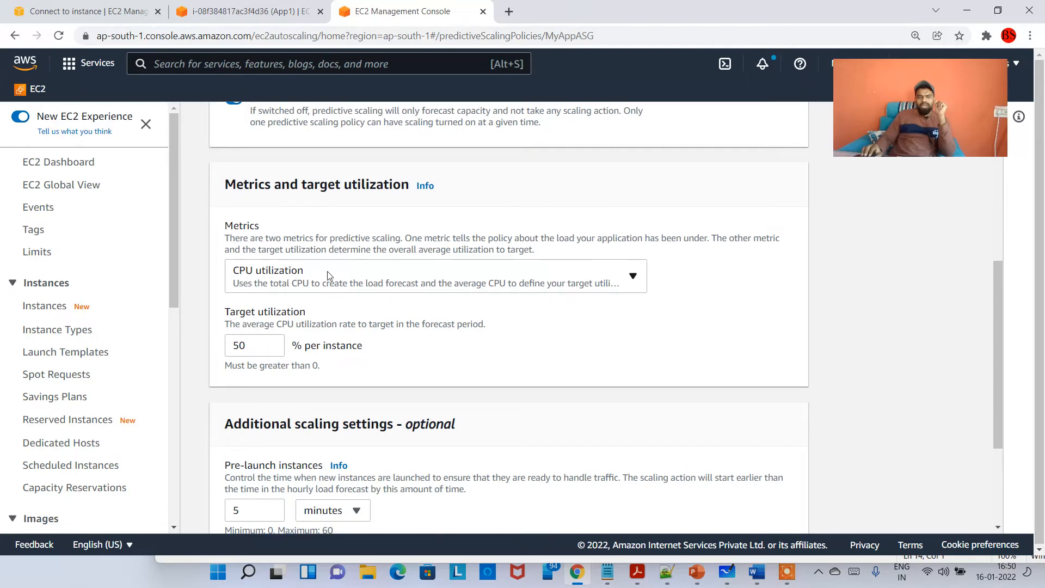
click(328, 275)
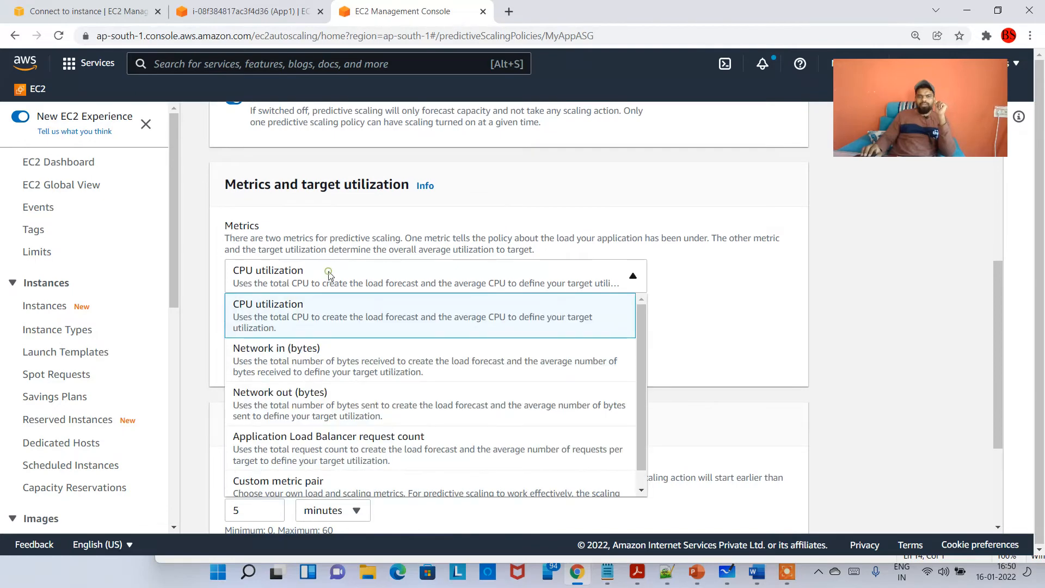
click(348, 321)
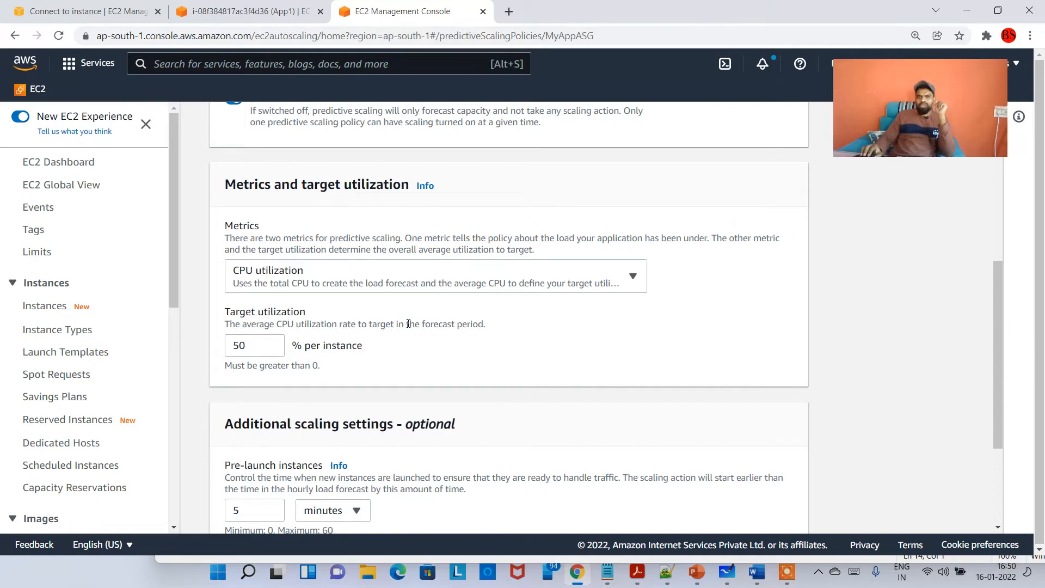
drag(451, 324, 497, 327)
click(474, 390)
scroll(380, 361, down, 1)
scroll(381, 362, down, 2)
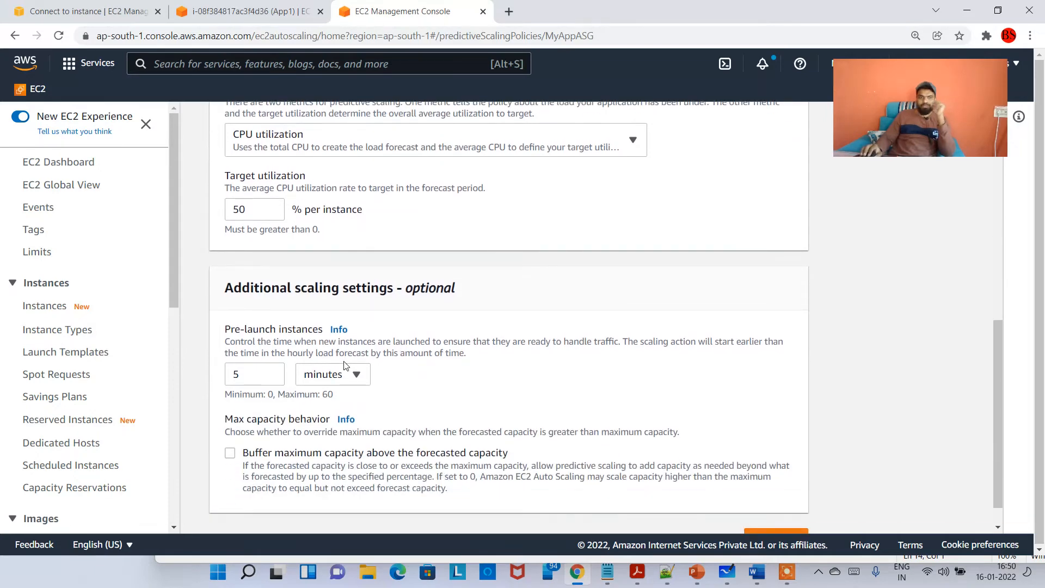
- Look at the pre-launch and maximum capacity settings of the predictive scaling policy, and leave the form without creating it
scroll(411, 390, down, 1)
click(432, 358)
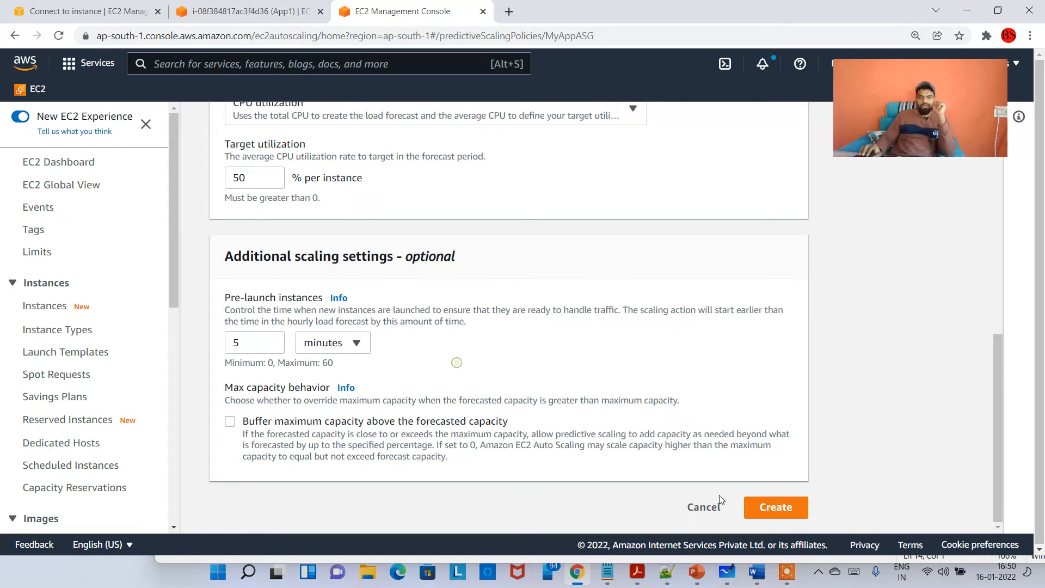
click(765, 513)
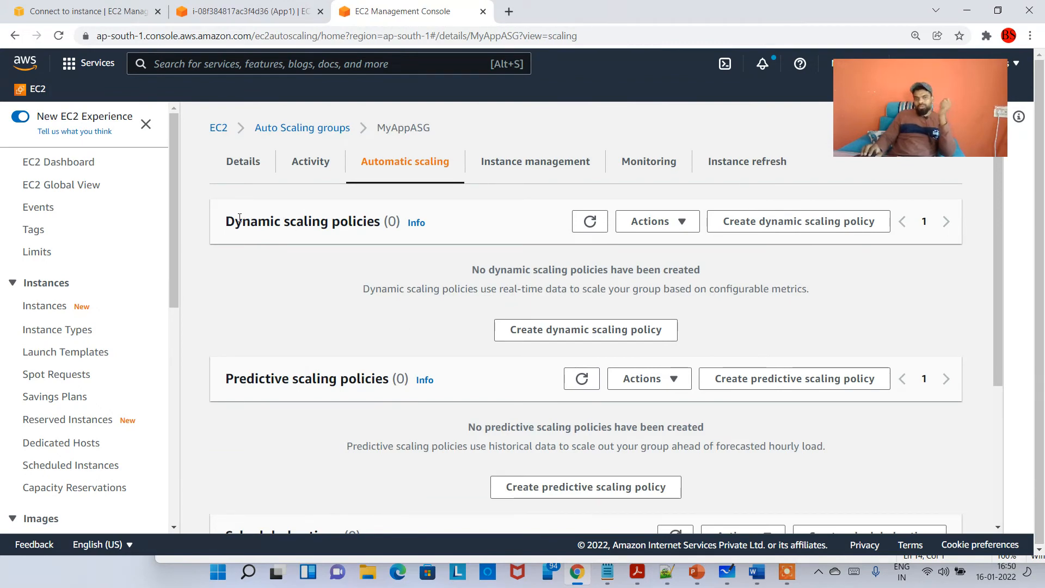
- Reread the dynamic policy scenario in the Notepad notes and return to the automatic scaling page of MyAppASG in the browser
drag(234, 220, 376, 224)
click(376, 224)
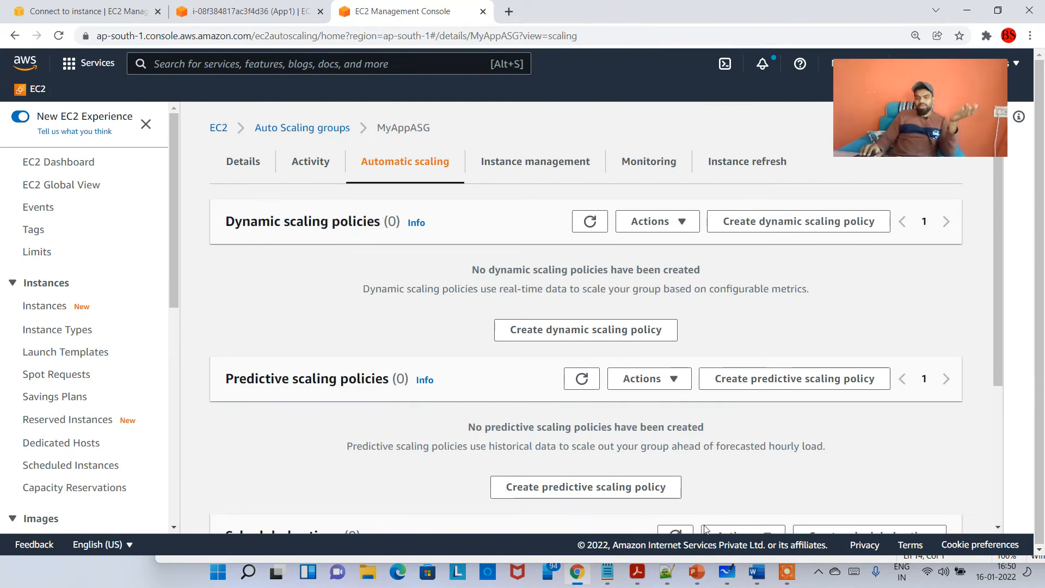
mouse_move(607, 578)
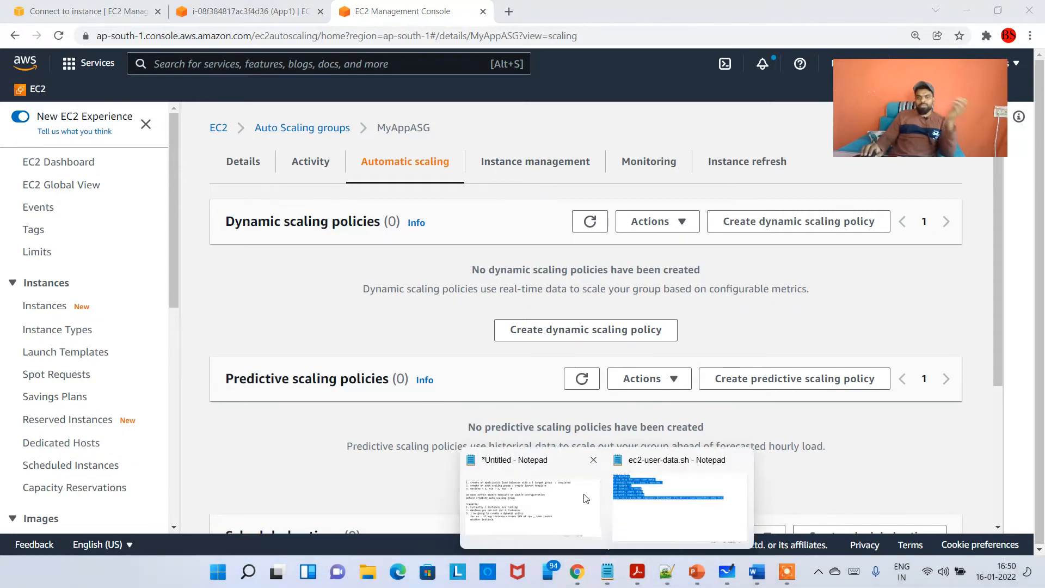
click(497, 498)
drag(396, 435, 161, 313)
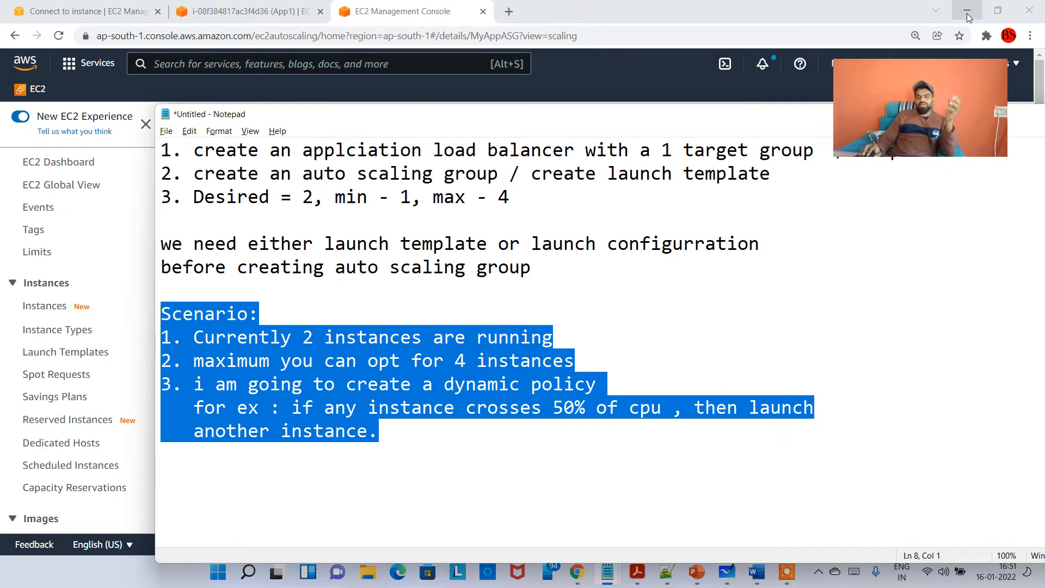
click(251, 11)
click(125, 15)
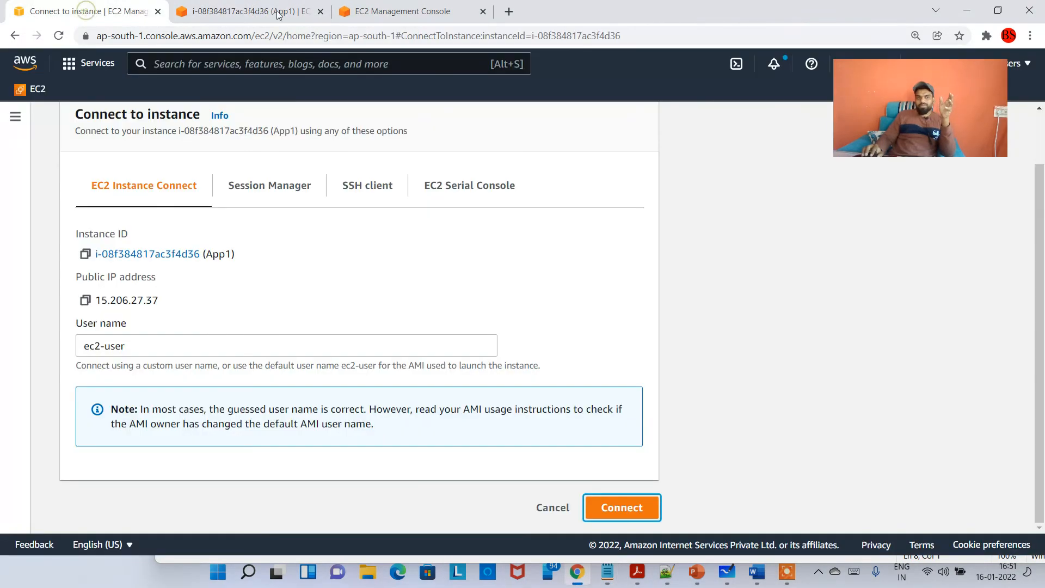
click(430, 12)
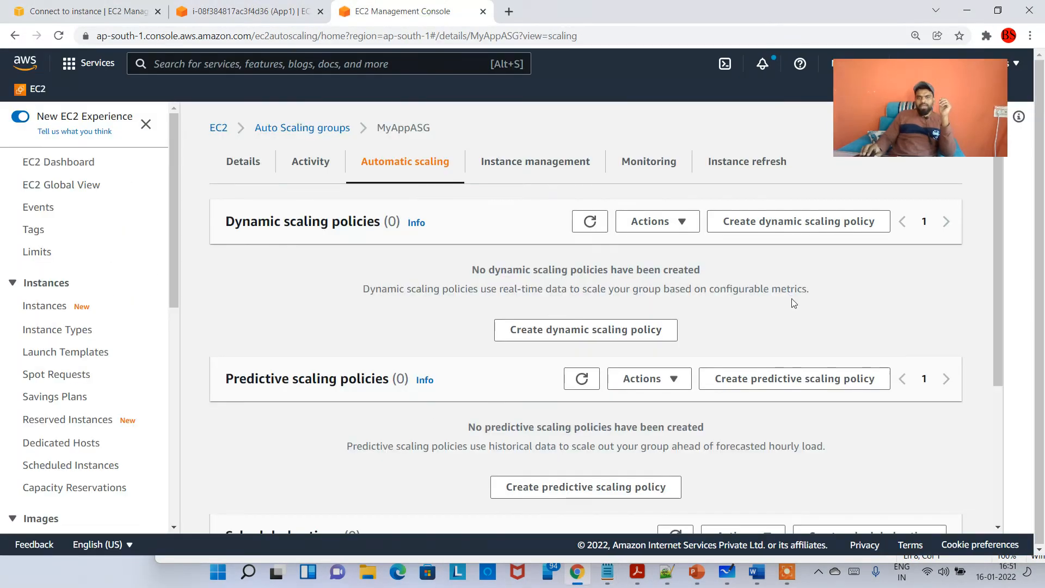
- Start creating a dynamic scaling policy for MyAppASG, and try the Simple scaling policy type and look at its action choices
click(803, 223)
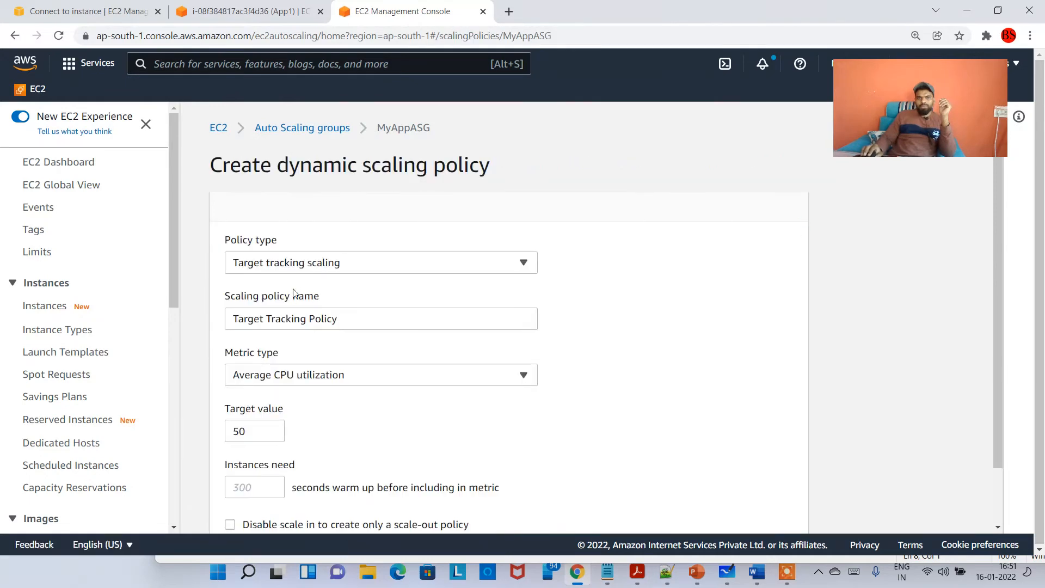
click(299, 265)
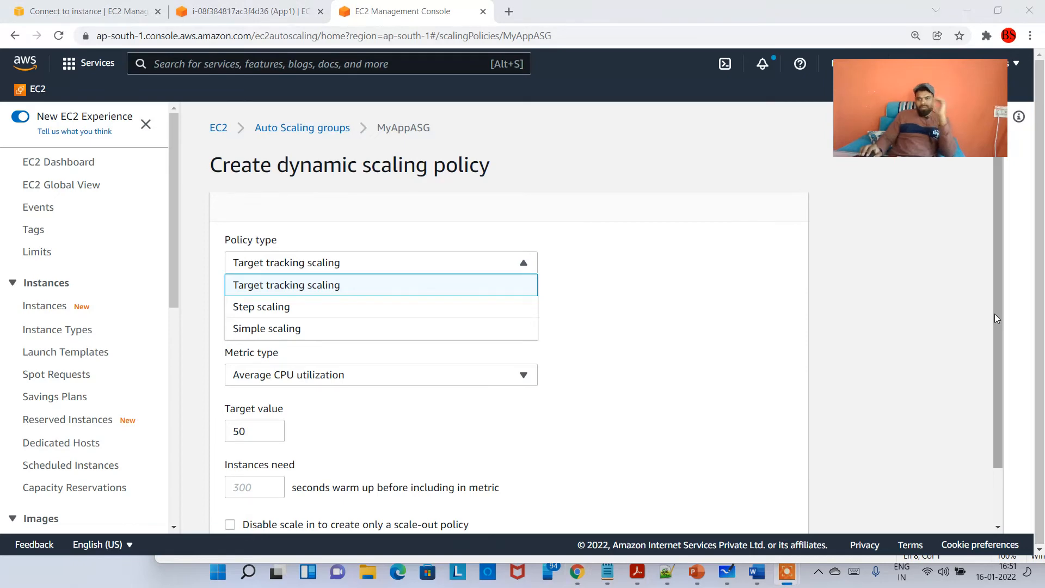
click(263, 327)
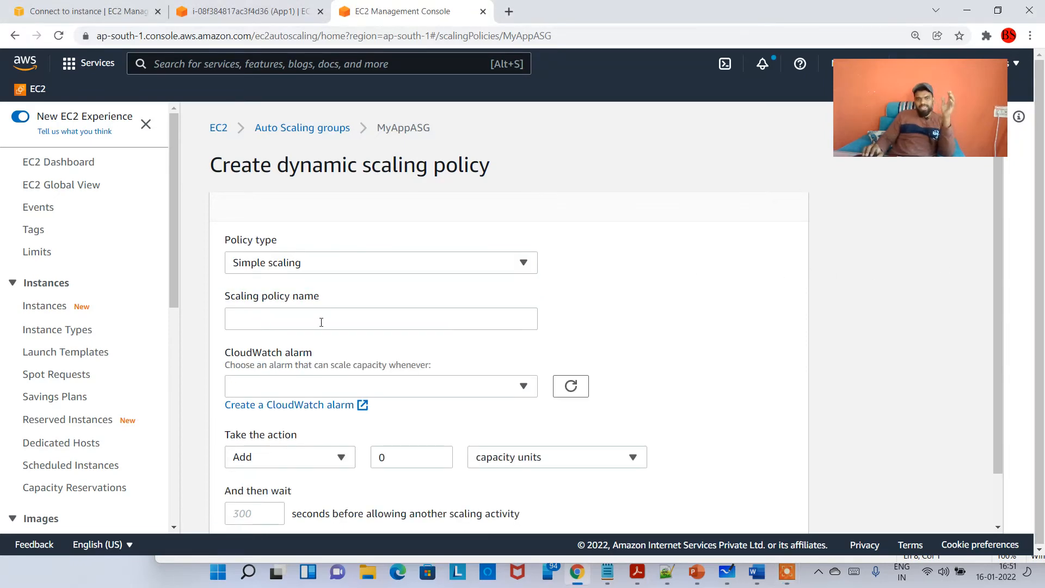
scroll(396, 315, down, 2)
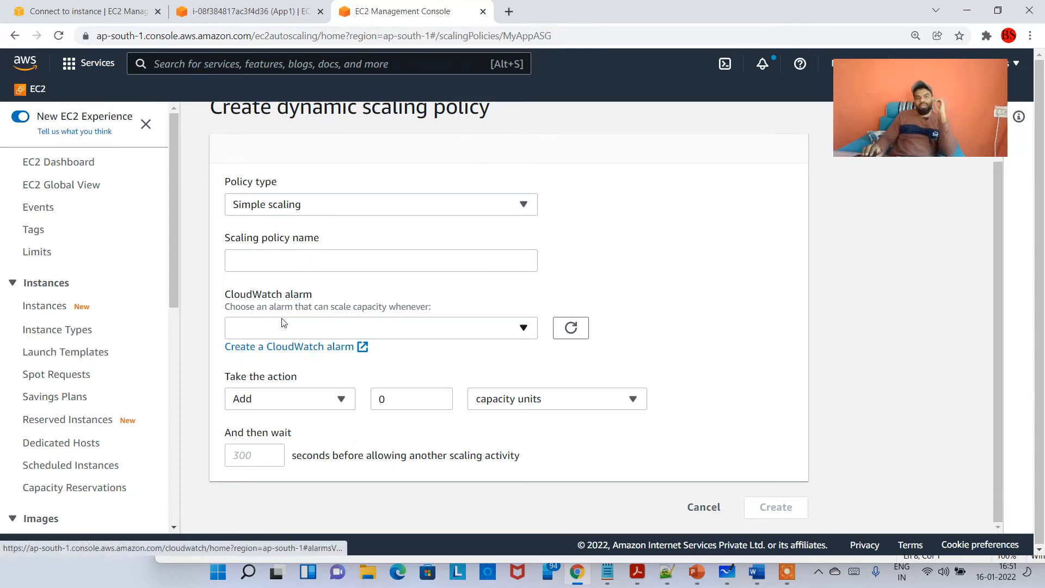
click(305, 401)
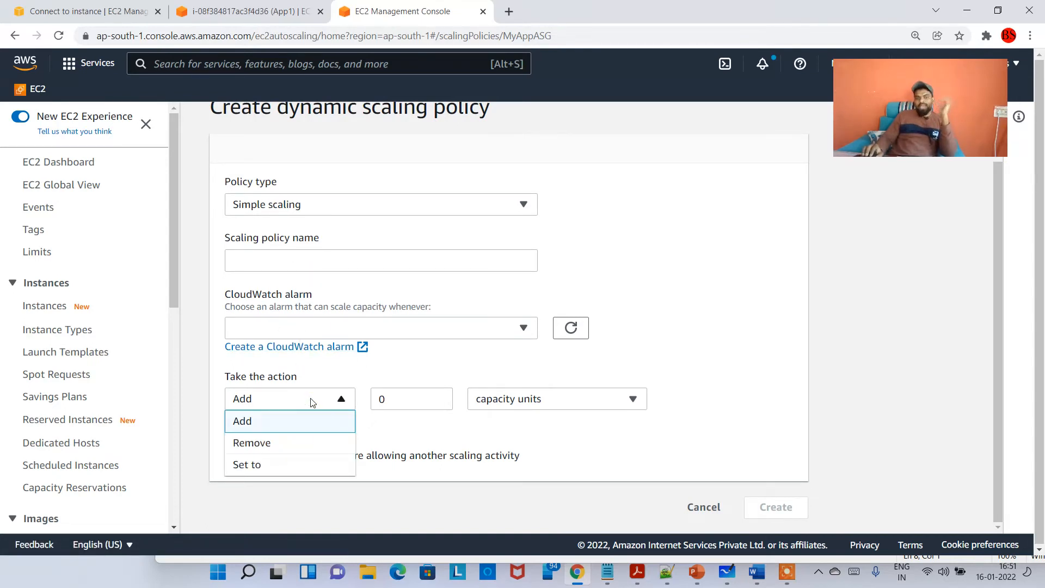
click(473, 367)
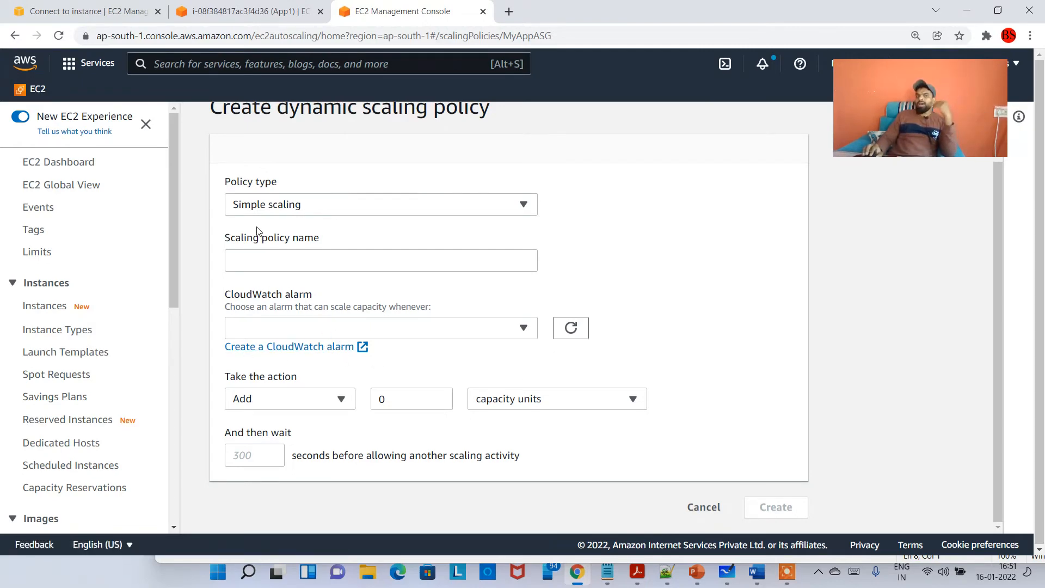
- Try the Step scaling policy type, and set the policy type back to Target tracking scaling
click(328, 205)
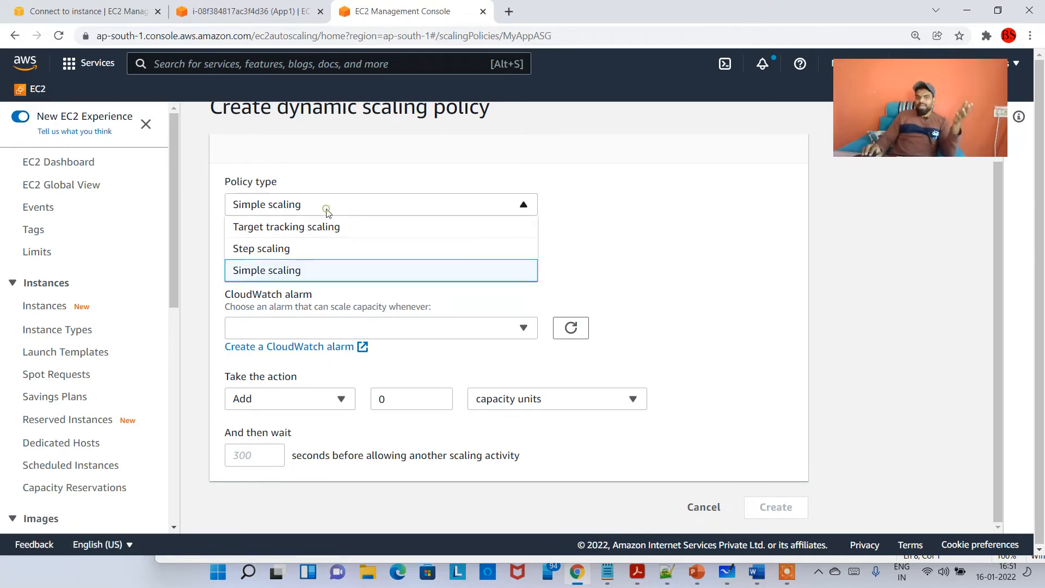
click(311, 252)
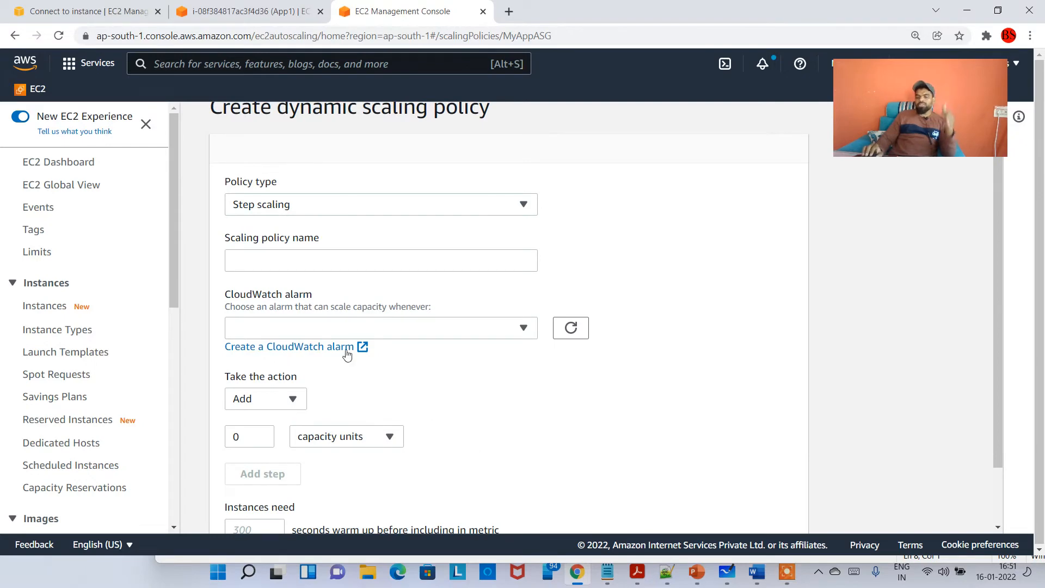
scroll(421, 378, down, 1)
scroll(421, 375, up, 3)
click(313, 264)
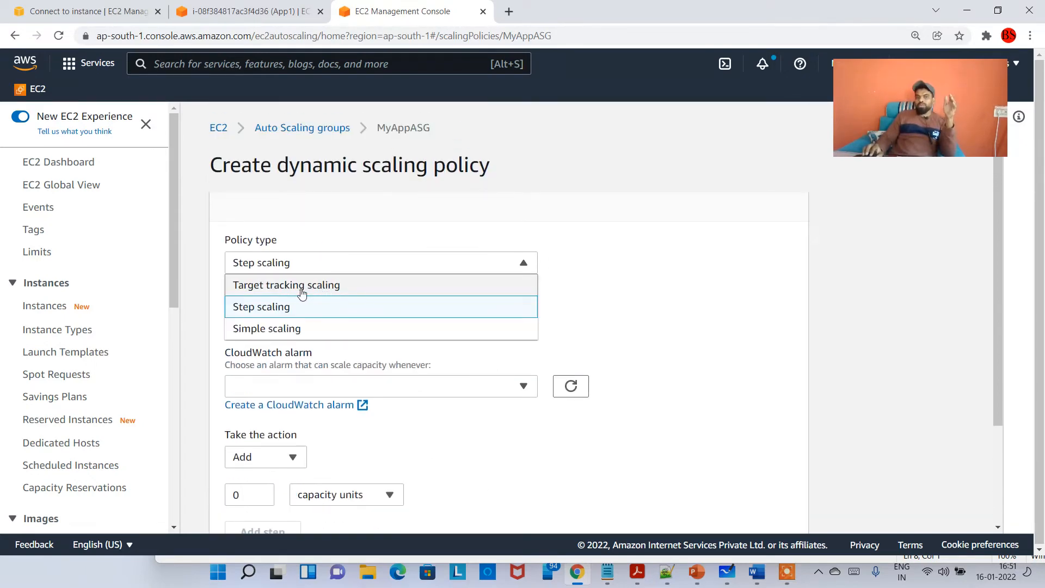
click(302, 286)
scroll(348, 335, down, 2)
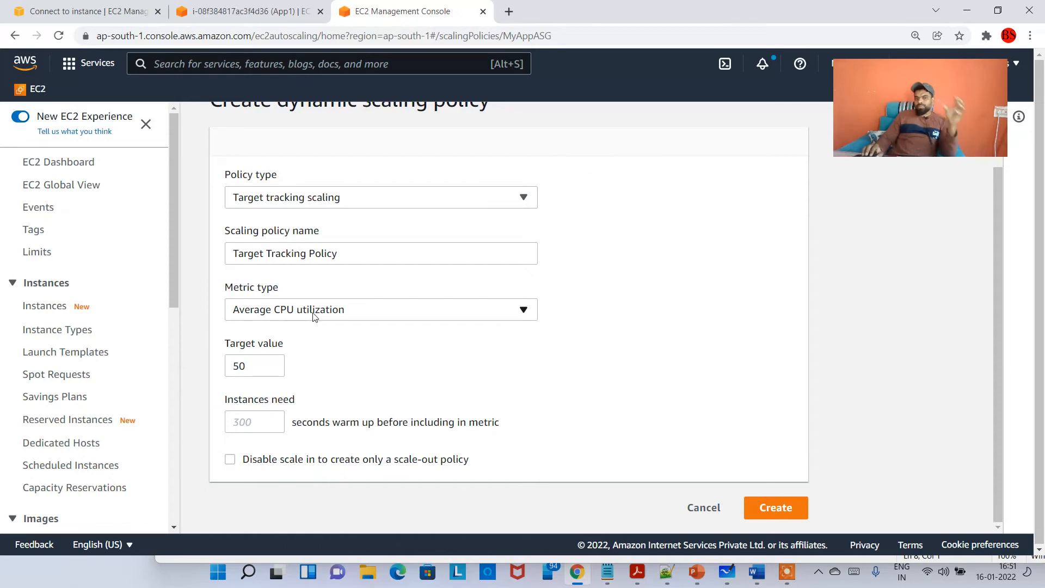
- Look at the target value, and try Application Load Balancer request count per target as the metric type with target group MyAppTG
drag(260, 359, 223, 375)
click(389, 374)
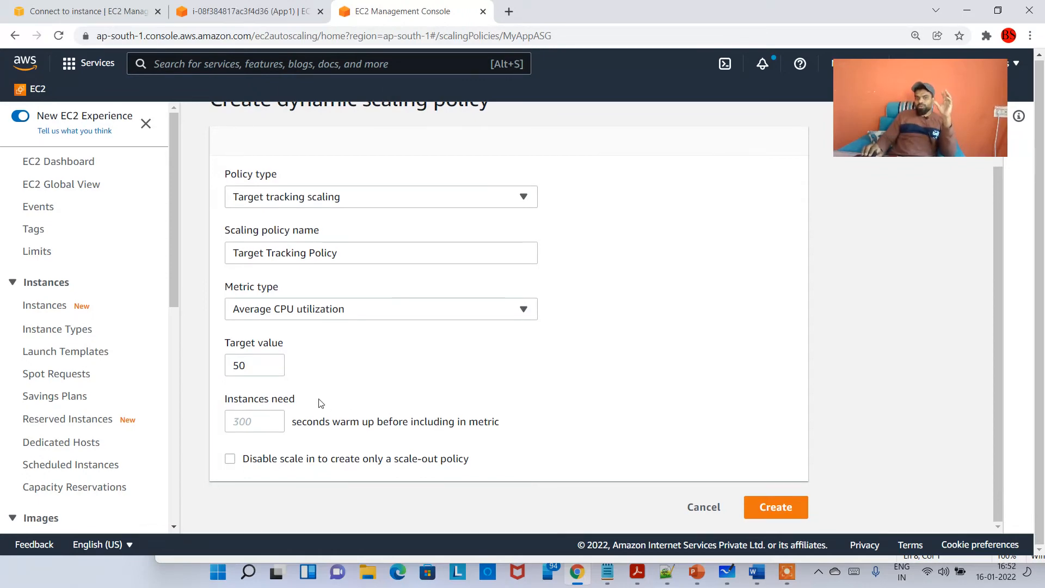
drag(250, 364, 222, 367)
click(405, 376)
click(338, 315)
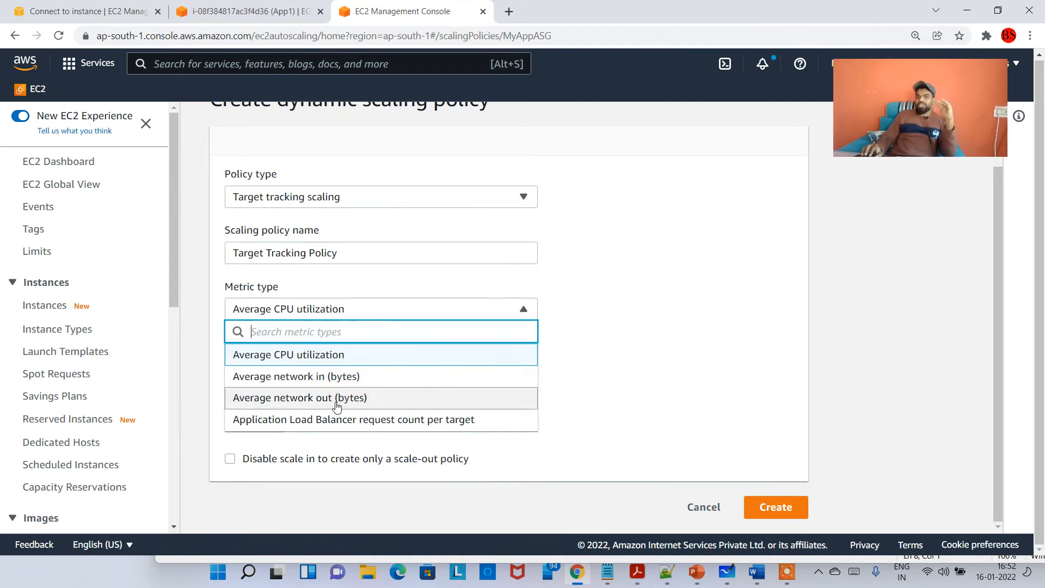
click(408, 424)
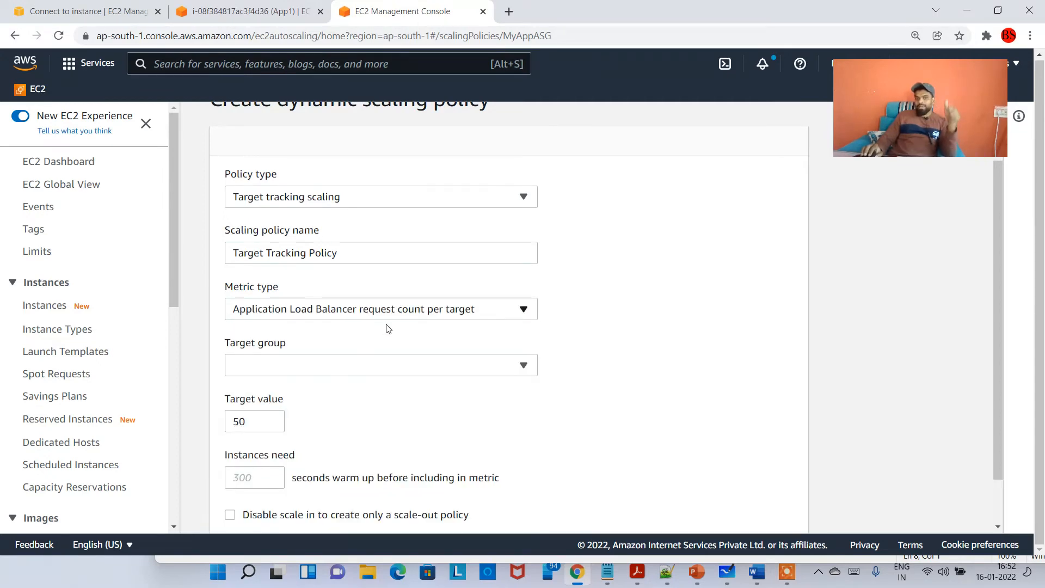
click(405, 364)
click(325, 415)
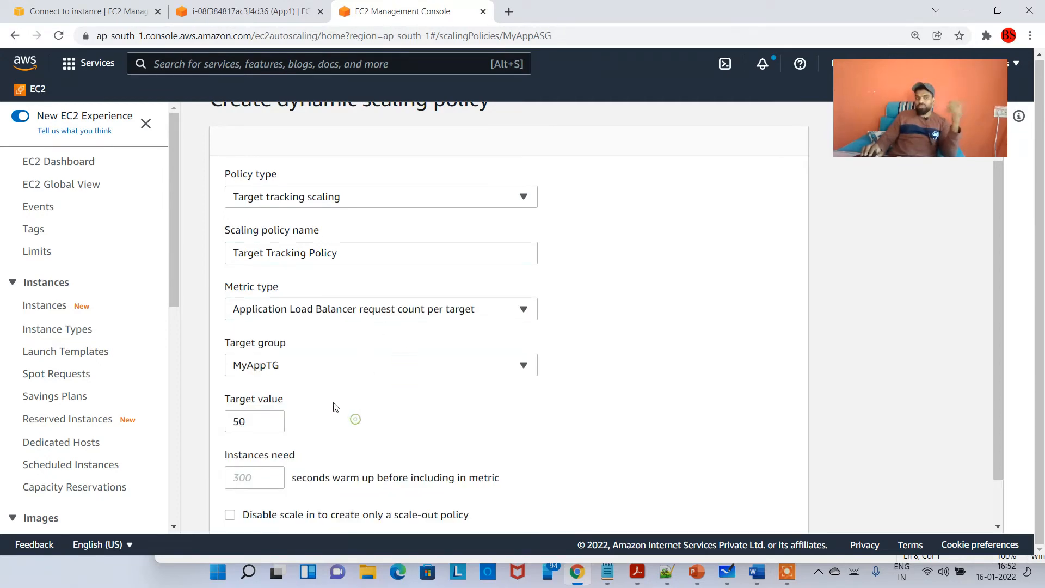
drag(262, 417, 225, 425)
click(329, 416)
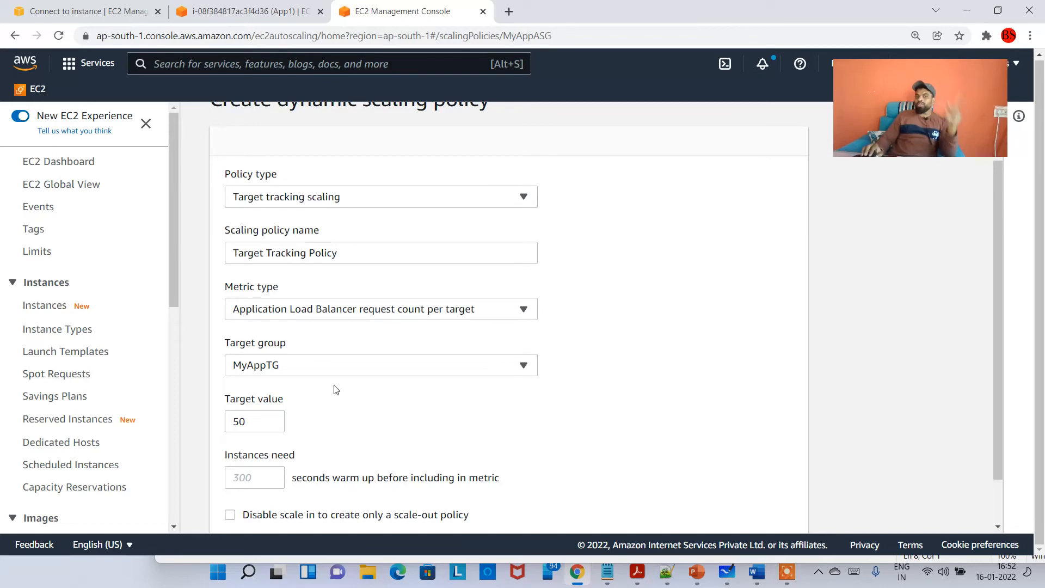
- Set the metric type to Average CPU utilization, keep the target value of 50, and create the target tracking policy
click(350, 313)
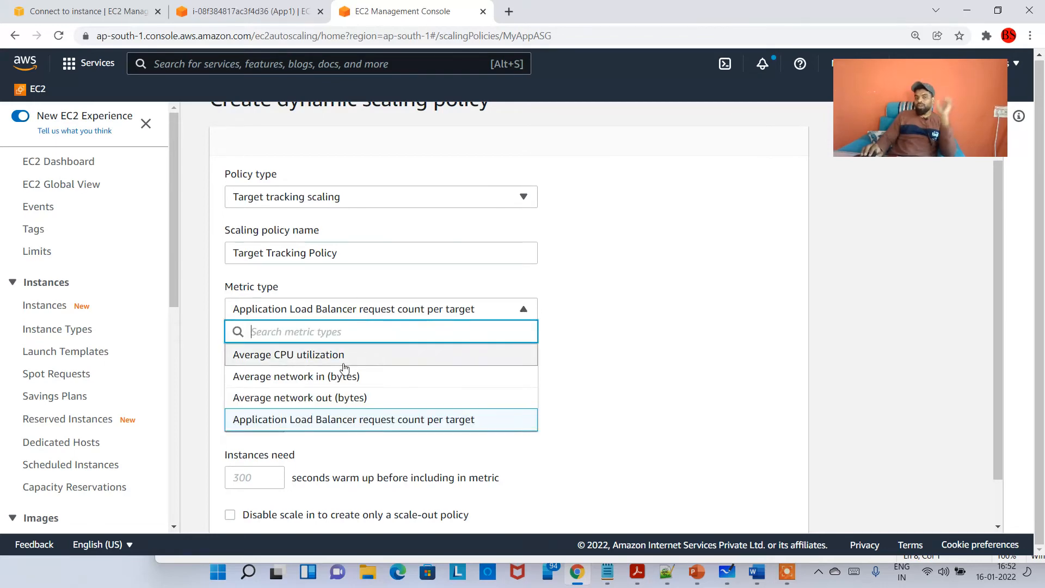
click(289, 355)
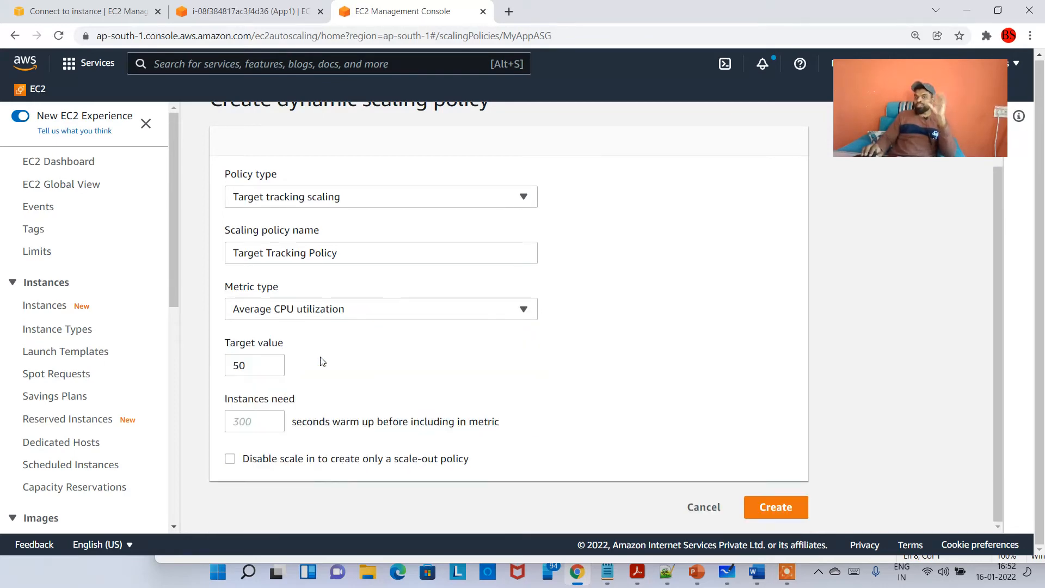
drag(250, 366, 229, 366)
click(329, 372)
click(535, 375)
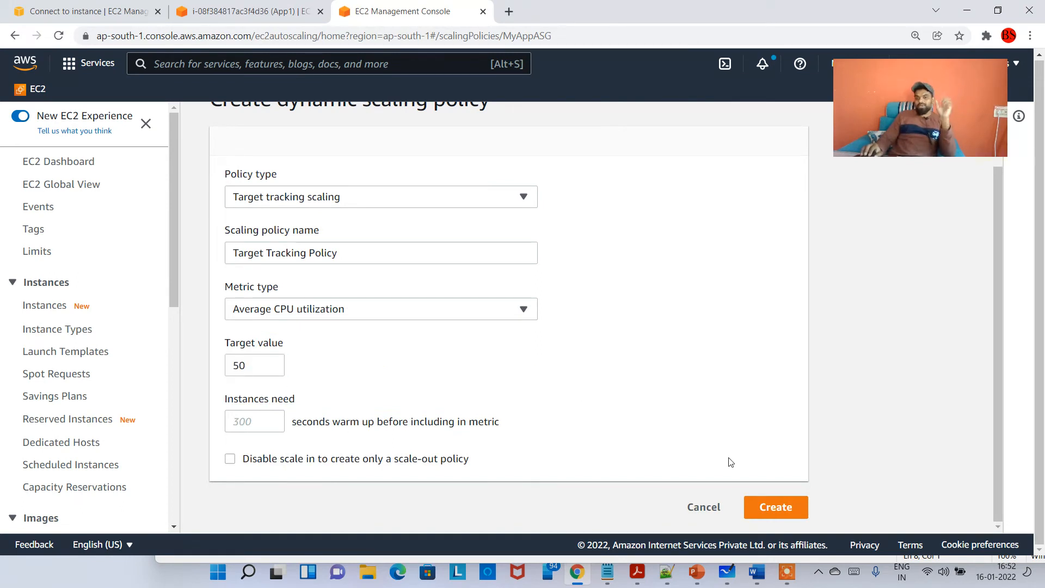
click(780, 507)
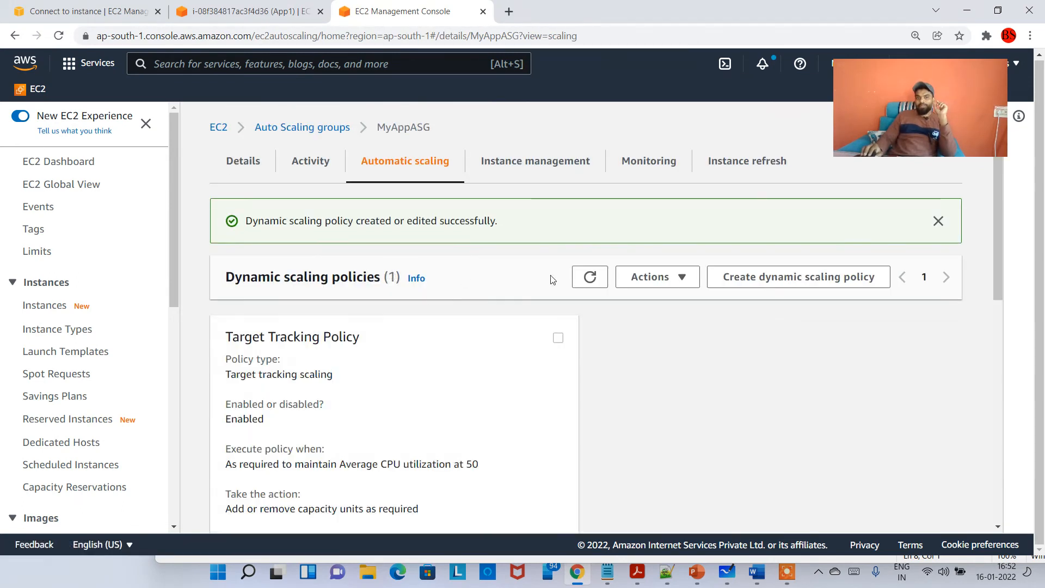
- Review the details of the new Target Tracking Policy, including its type, execution condition, action and warm-up time
drag(294, 219, 493, 221)
scroll(455, 350, down, 1)
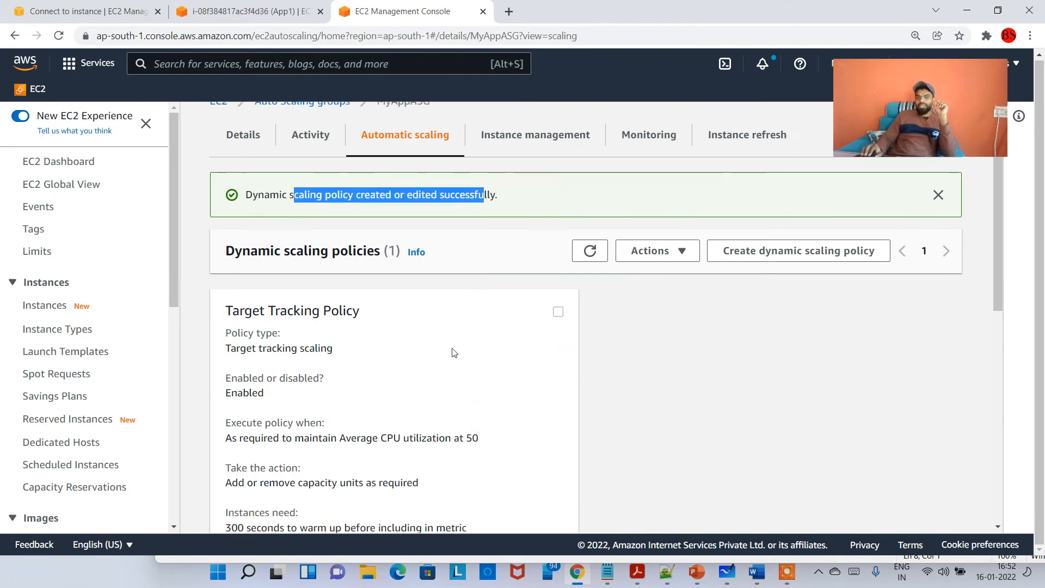
click(236, 282)
drag(235, 281, 544, 455)
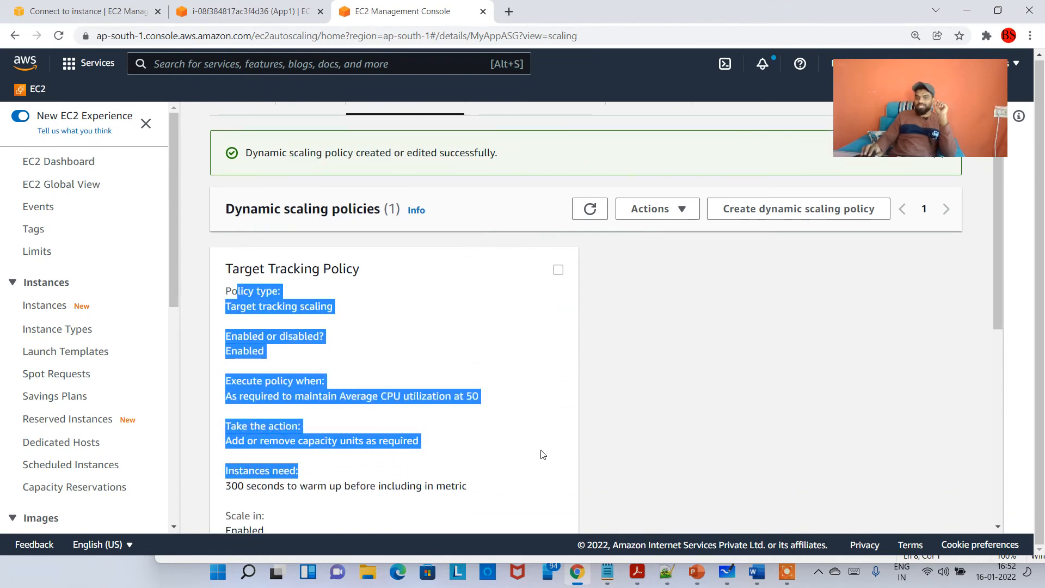
scroll(517, 397, down, 3)
scroll(488, 339, up, 4)
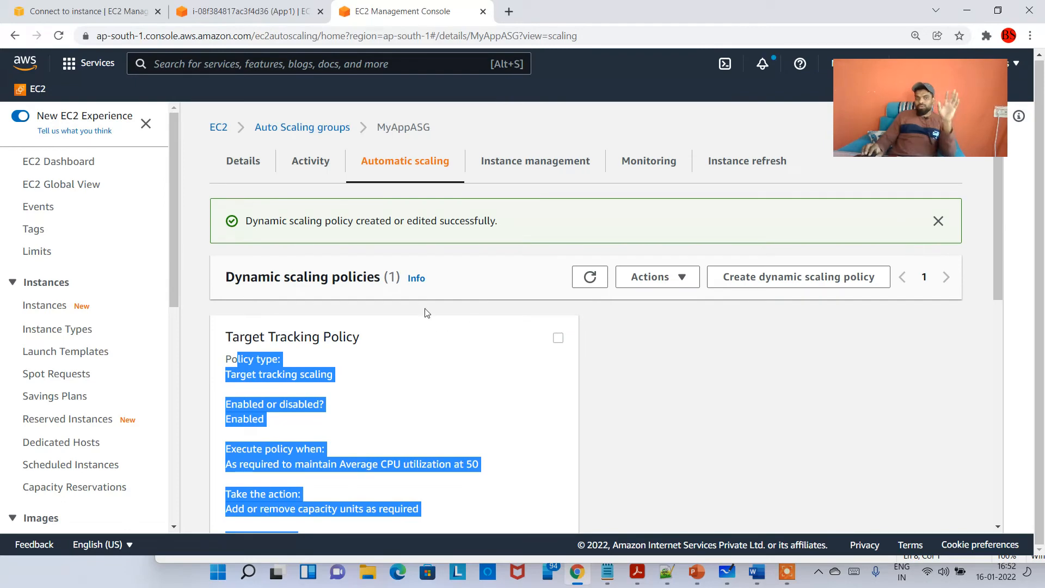
- Open the list of EC2 instances from the Connect to instance page
click(53, 13)
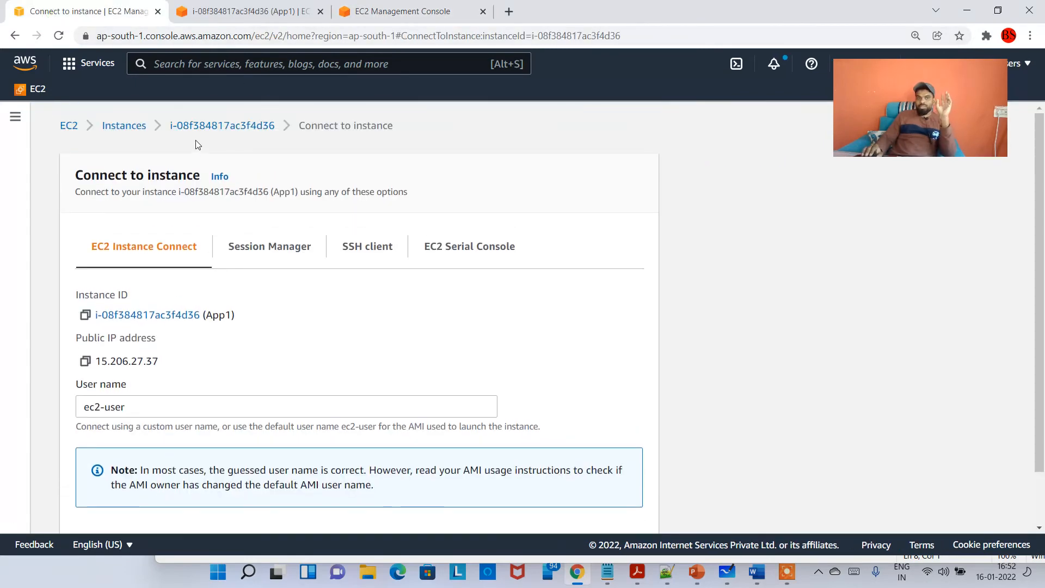
click(124, 126)
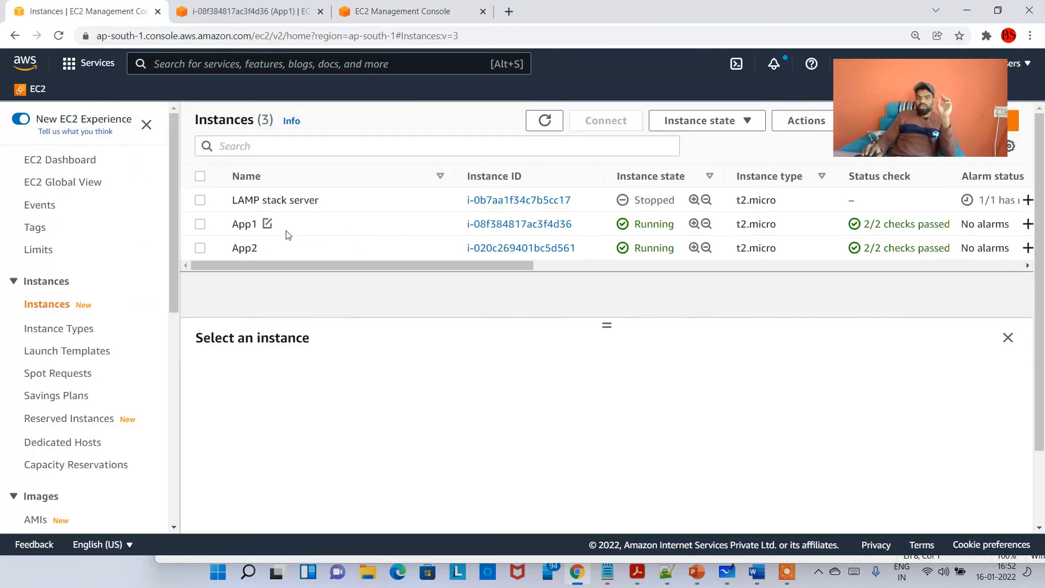
- Check the CPU usage in the top output of the App1 instance's terminal, and quit top
drag(295, 230, 213, 235)
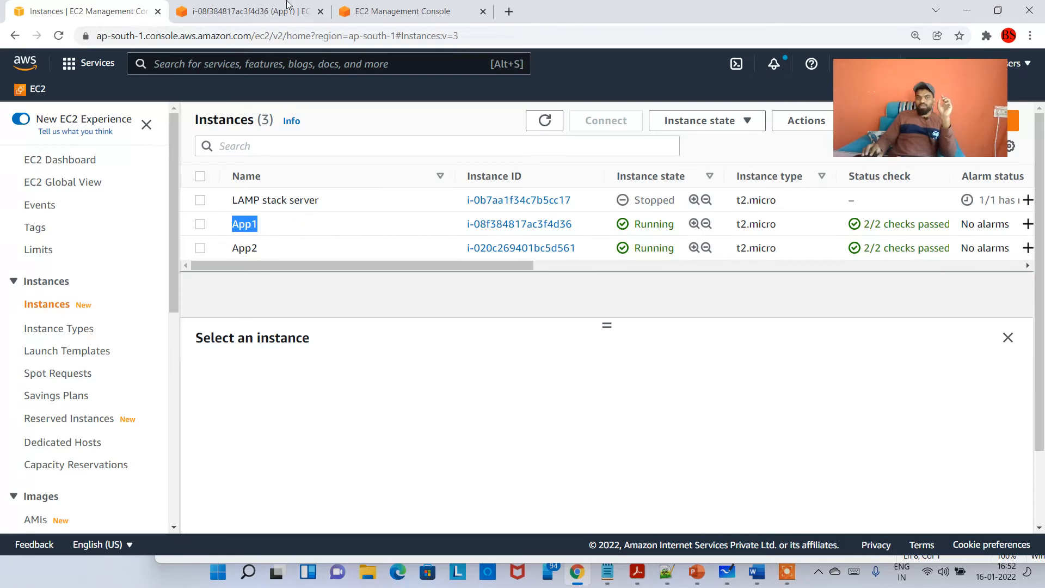
click(250, 11)
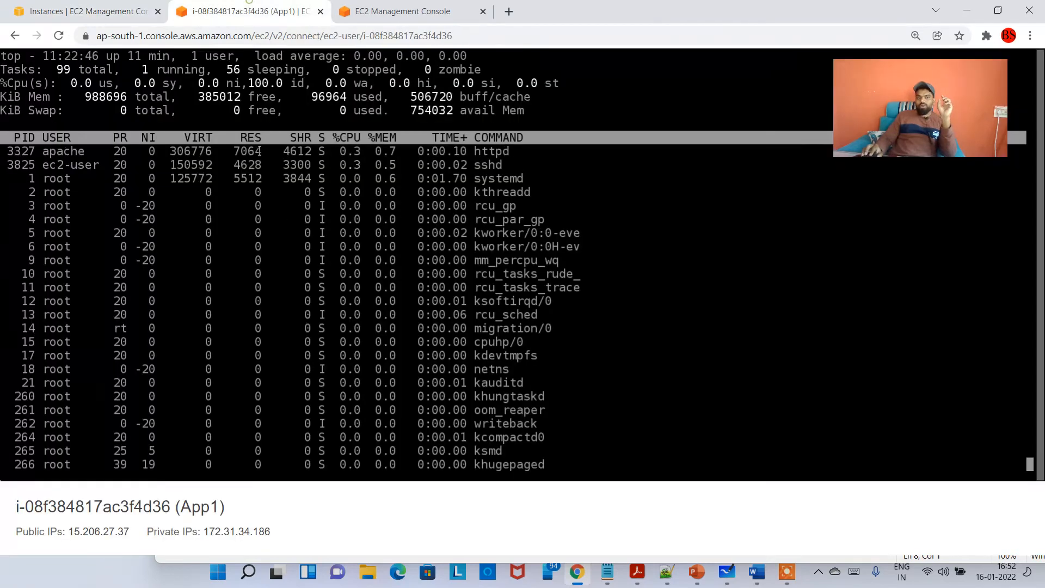
triple_click(70, 81)
click(384, 192)
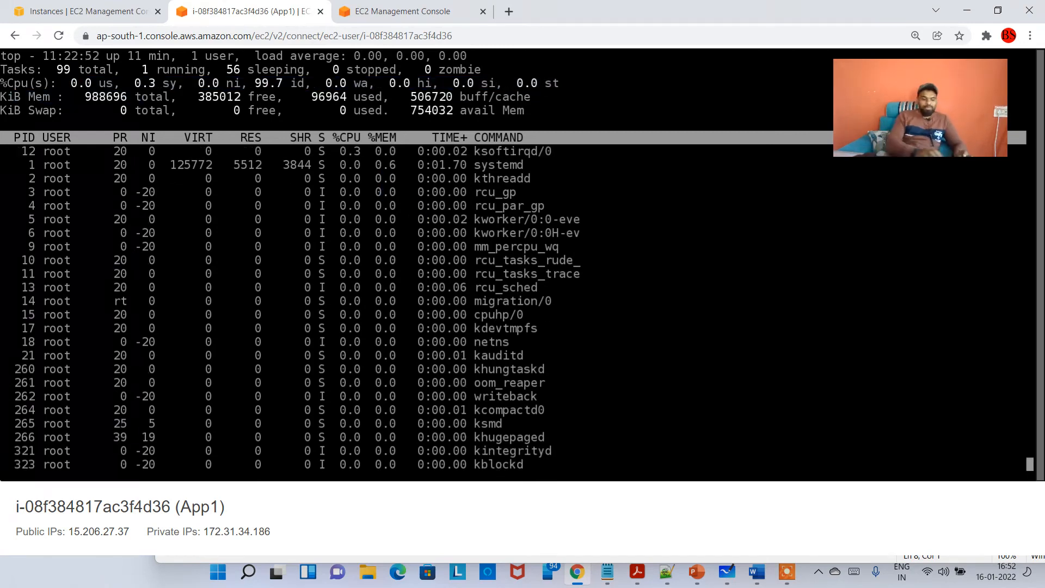
key(q)
- Search Google for "install stress amazon linux 2" in a new browser tab and open the GitHub gist on installing the stress utility
click(509, 11)
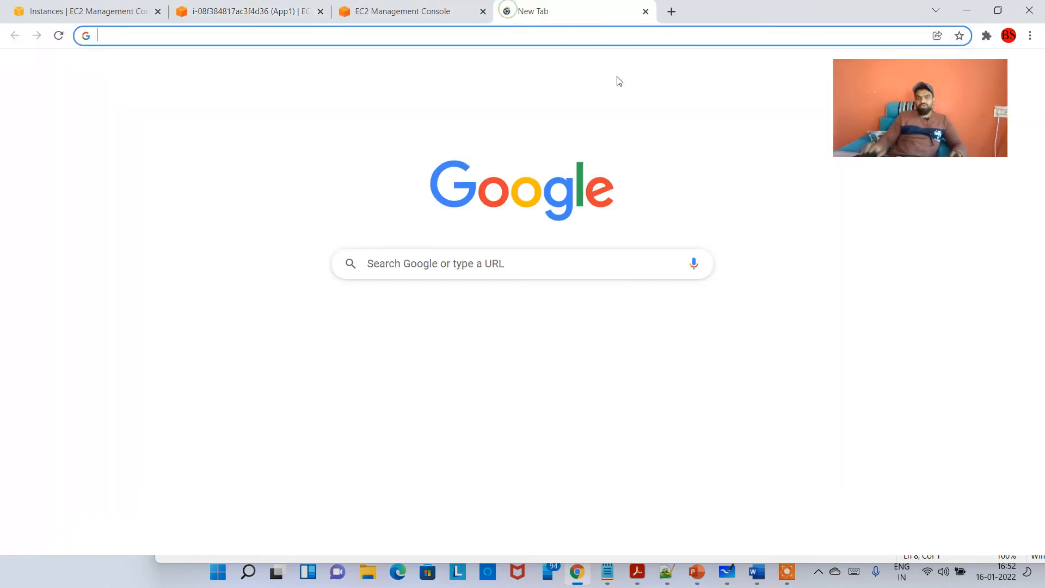
text(insta)
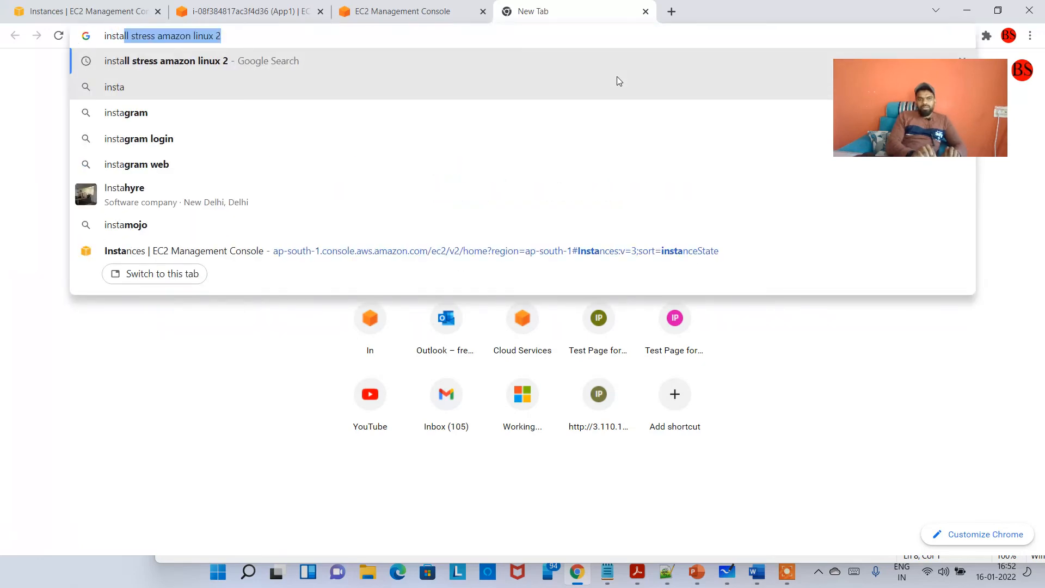
text(ll stress amazon linux 3)
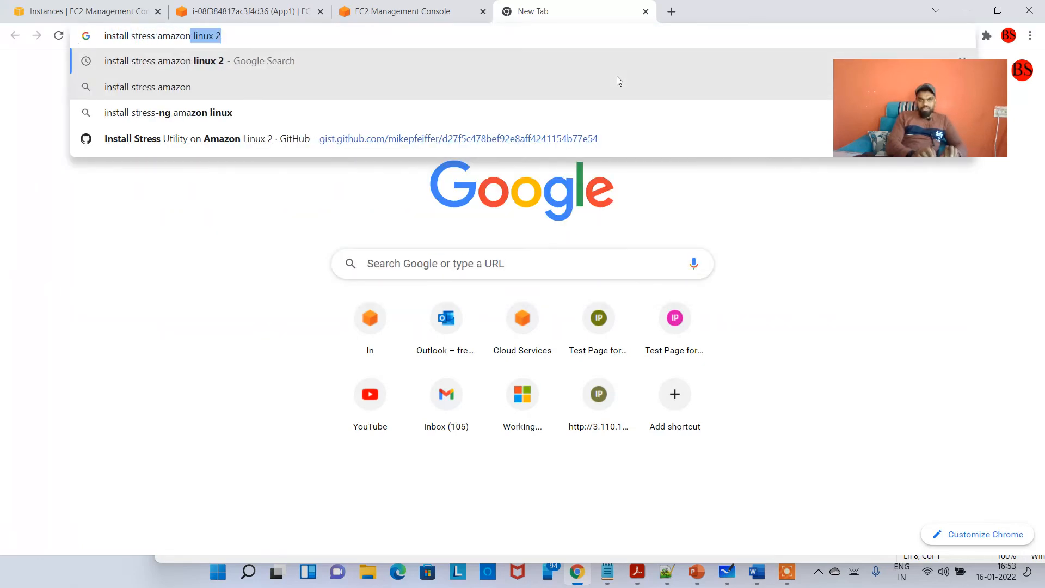
key(BackSpace)
text(2)
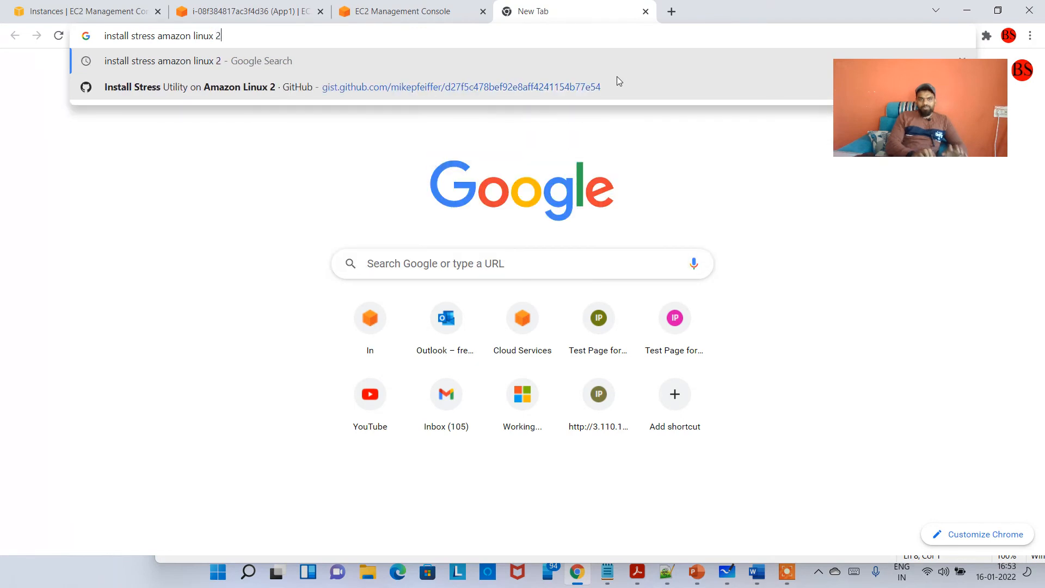
key(Return)
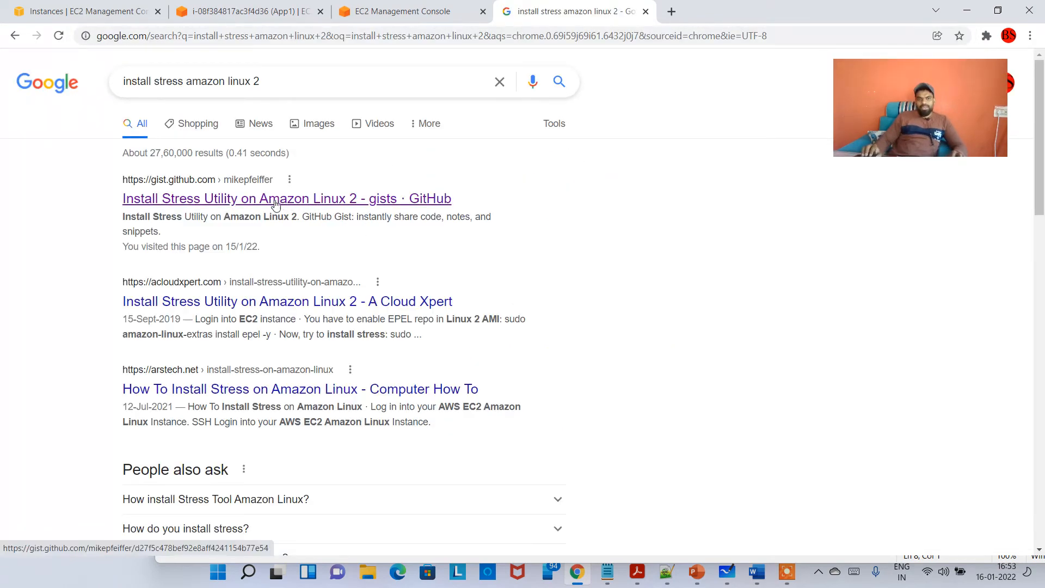
click(335, 205)
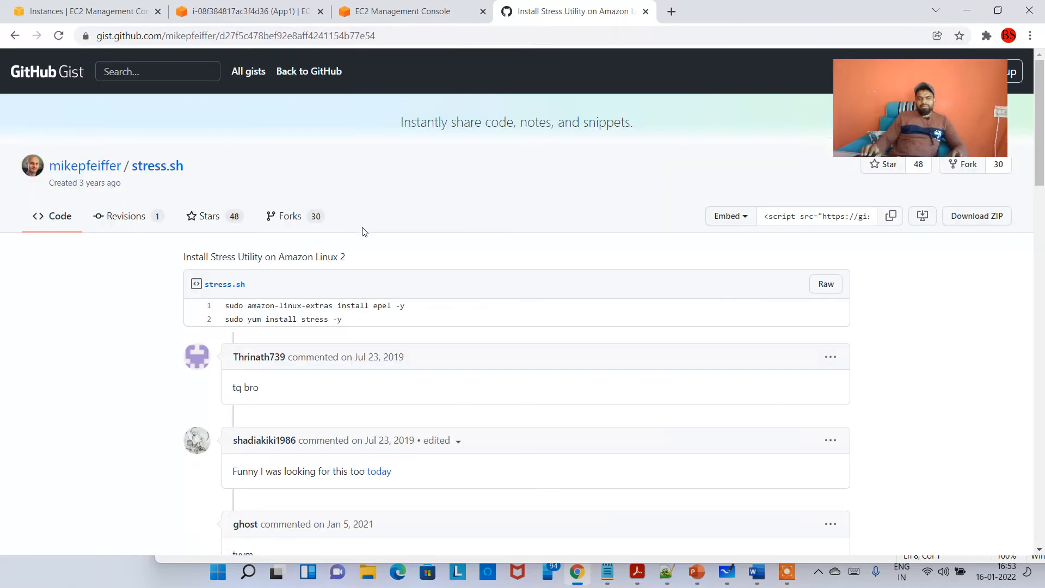
- Copy sudo amazon-linux-extras install epel -y from the gist and run it in the App1 terminal
scroll(320, 346, up, 3)
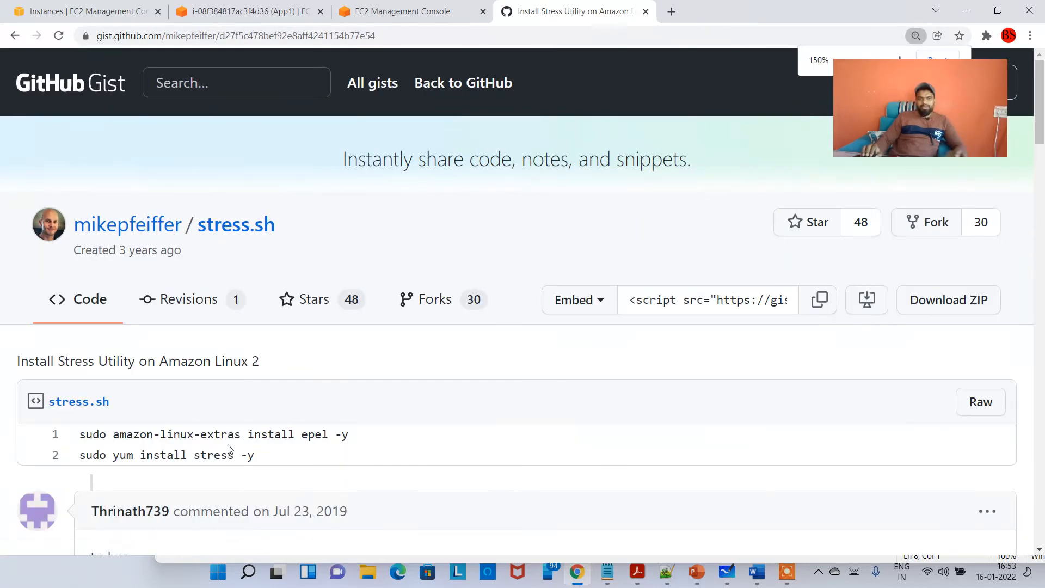
drag(79, 300, 359, 304)
click(246, 309)
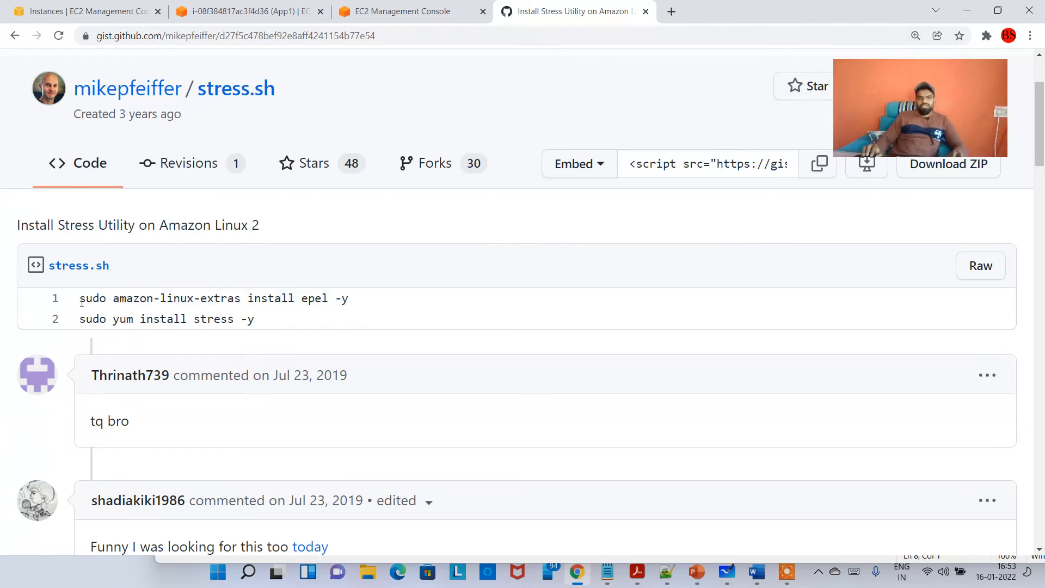
drag(81, 300, 409, 304)
key(ctrl+c)
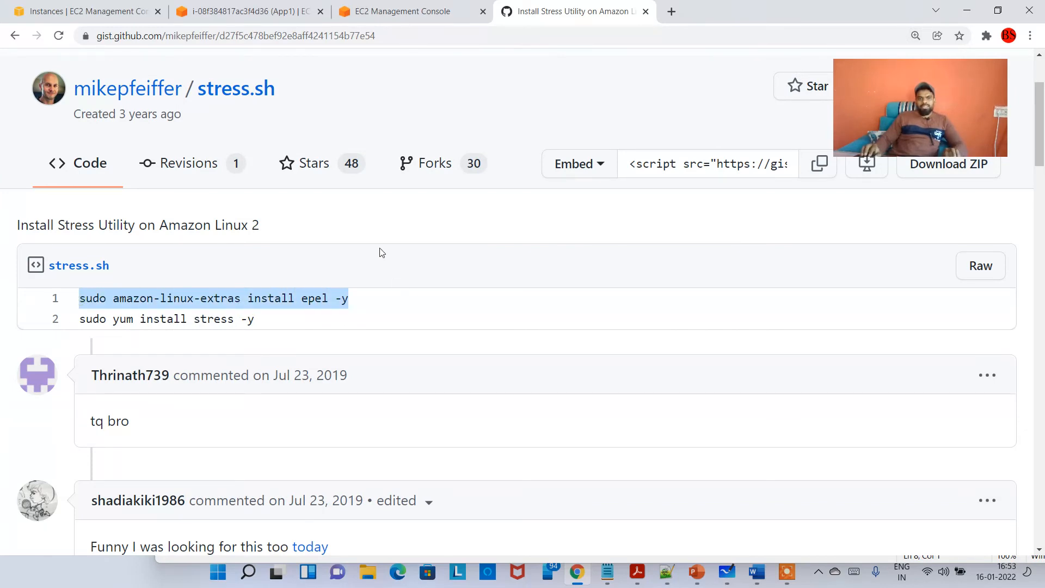
key(ctrl+2)
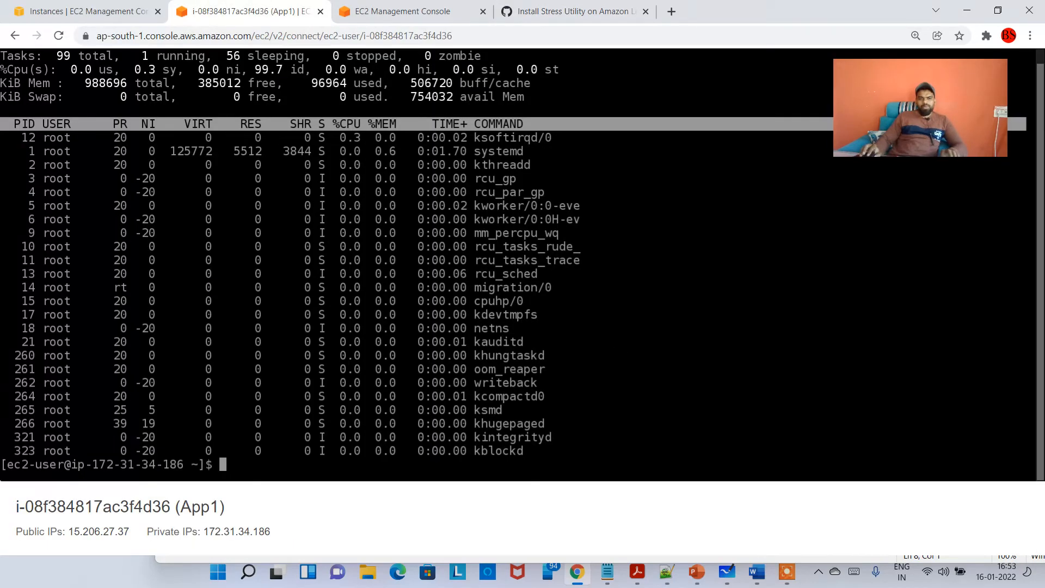
key(ctrl+v)
key(Return)
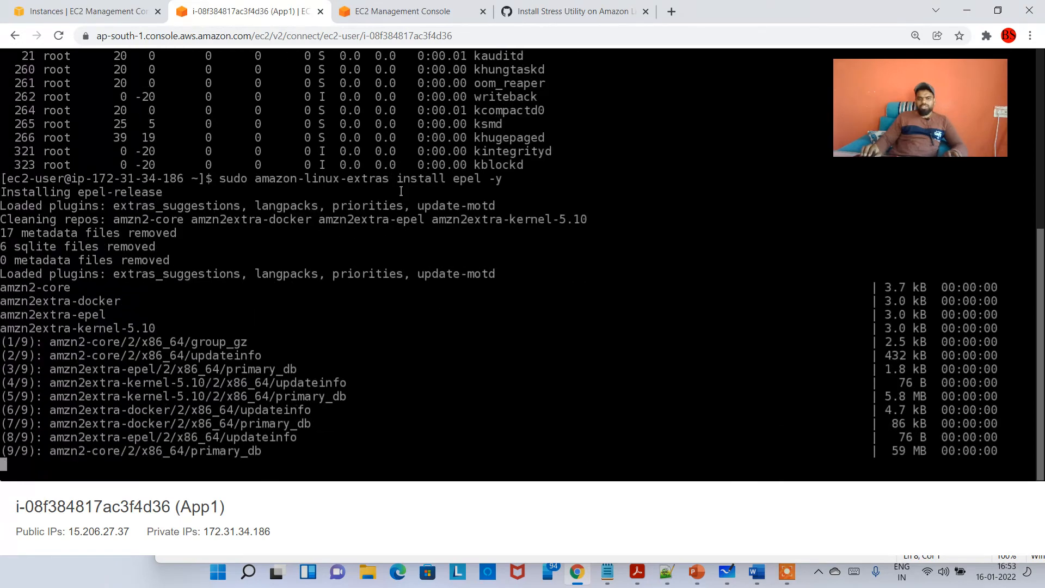
- Copy sudo yum install stress -y from the gist and run it in the App1 terminal
click(548, 5)
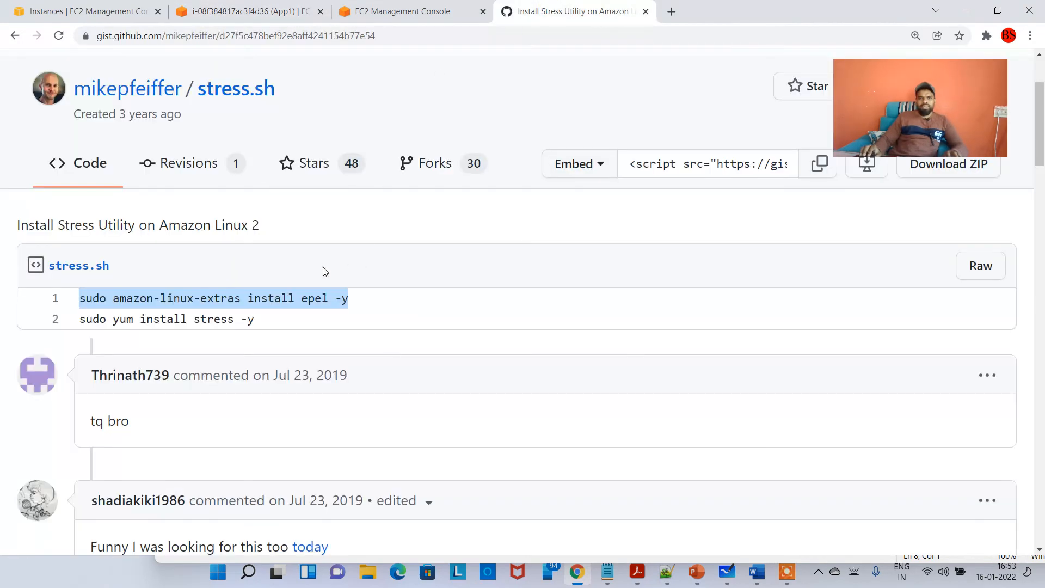
click(134, 324)
drag(78, 320, 354, 326)
key(ctrl+c)
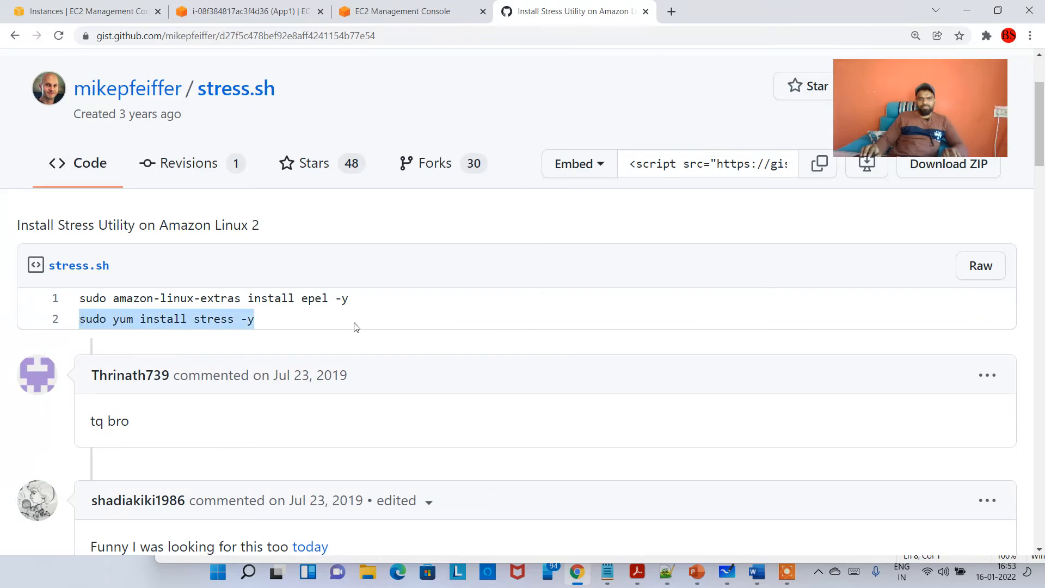
click(256, 11)
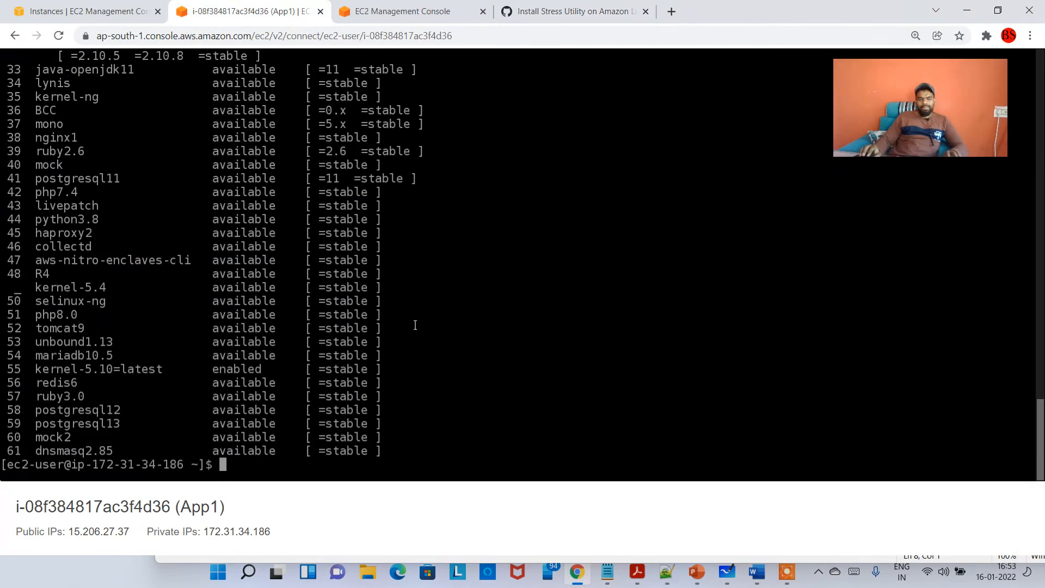
key(ctrl+v)
key(Return)
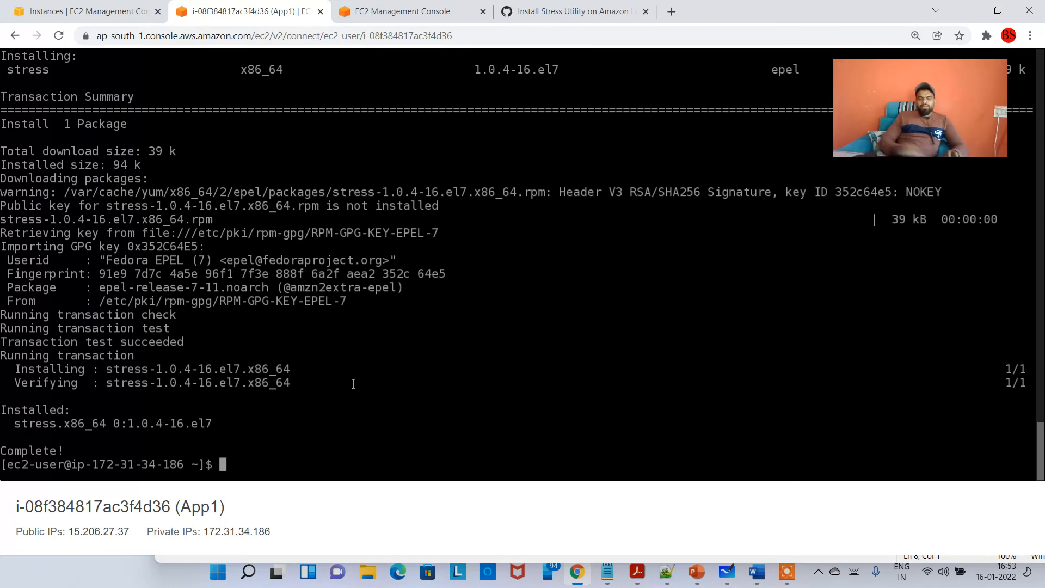
- Clear the App1 terminal and run stress -c 6 to load the CPU with six workers
key(ctrl+l)
text(stres)
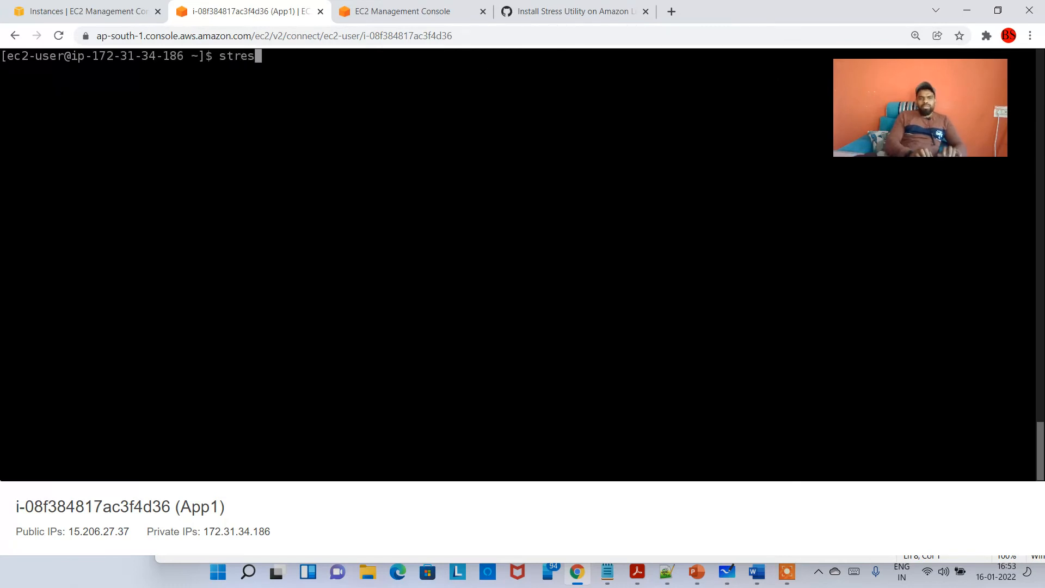
text(s )
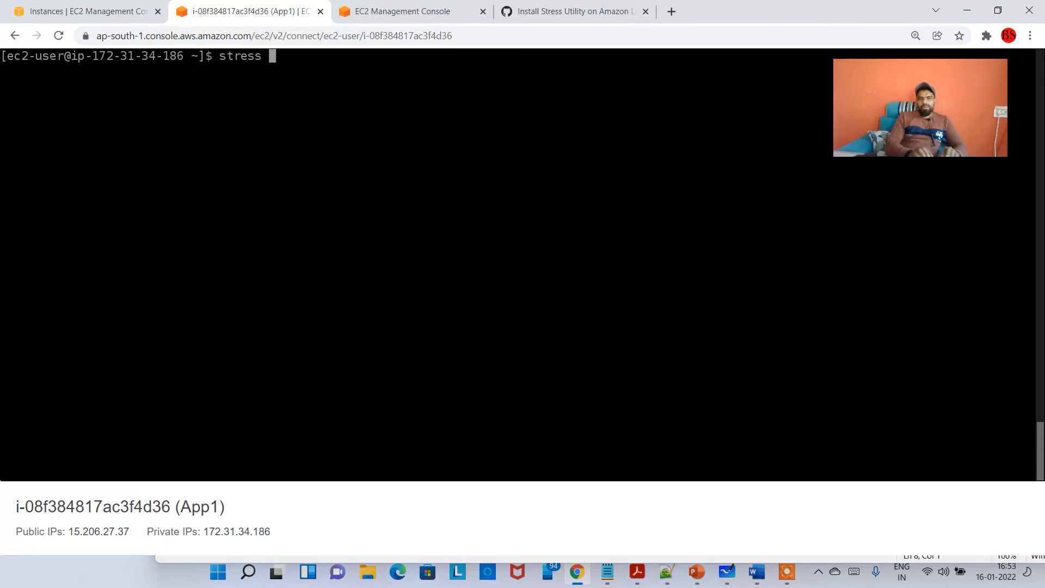
text(-)
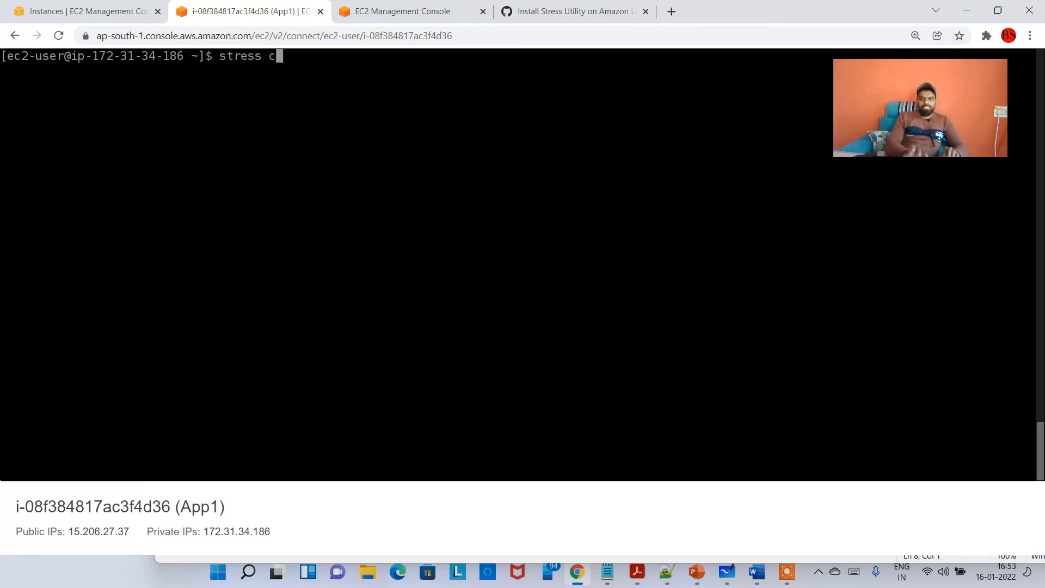
text(c )
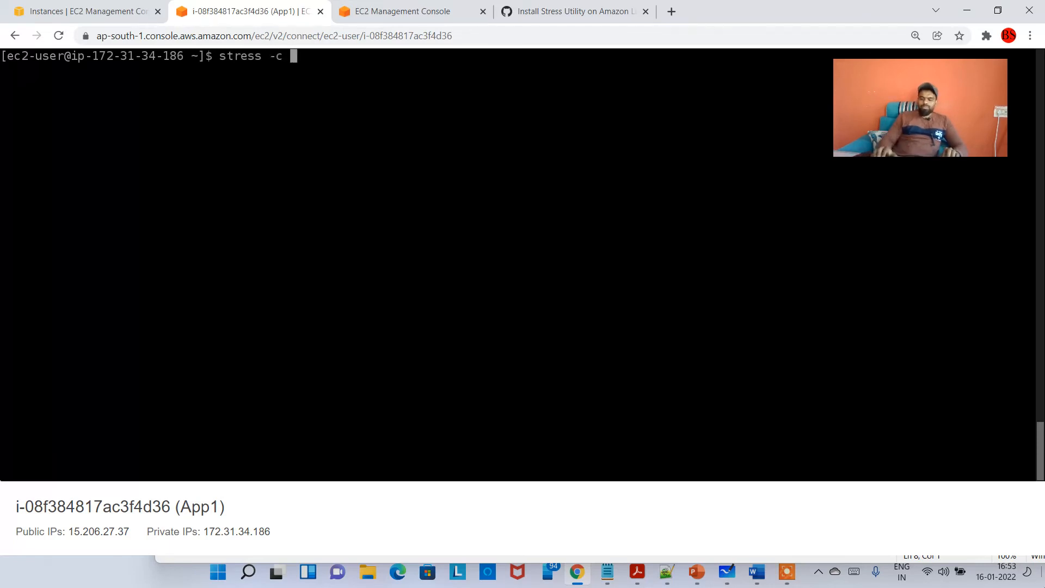
text(6)
key(Return)
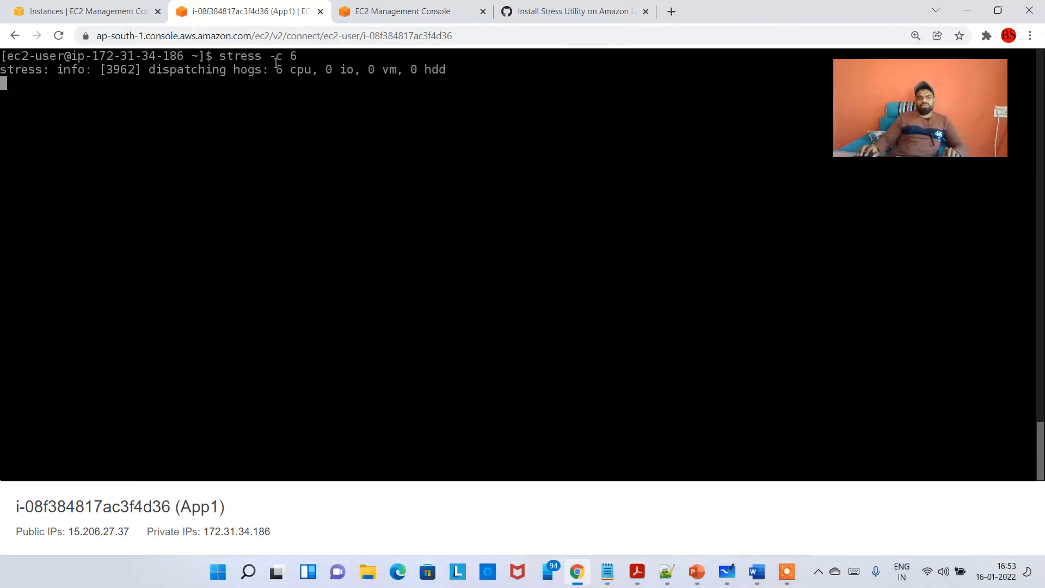
drag(278, 69, 311, 70)
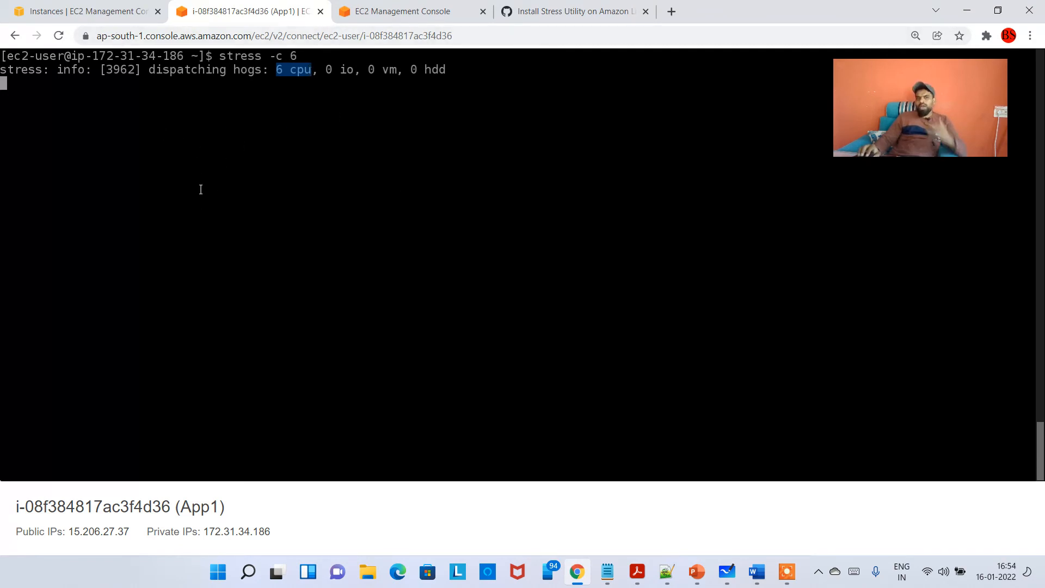
- Open a second EC2 Instance Connect session to the App1 instance as ec2-user
click(108, 12)
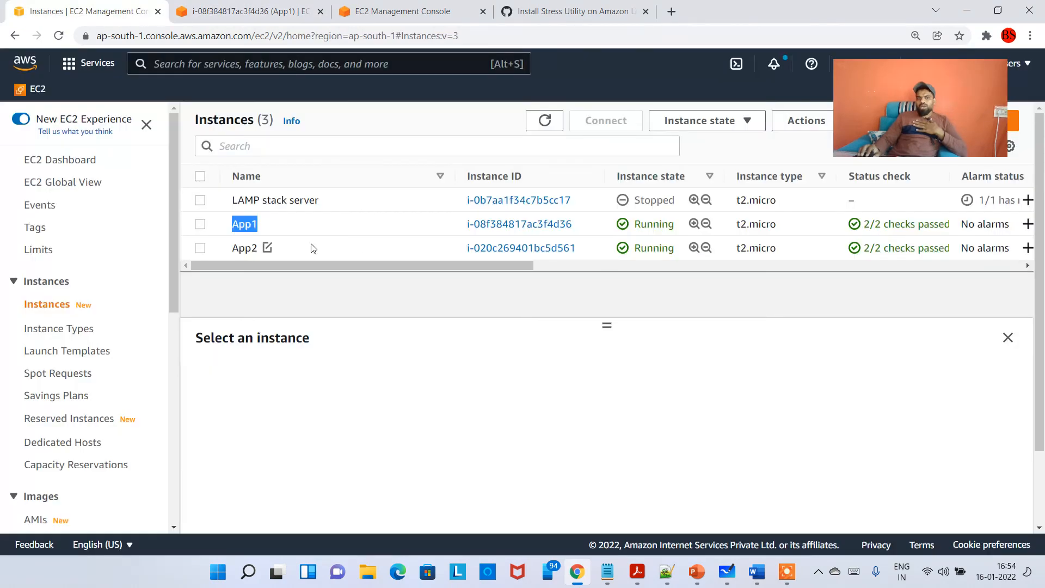
click(361, 224)
click(606, 120)
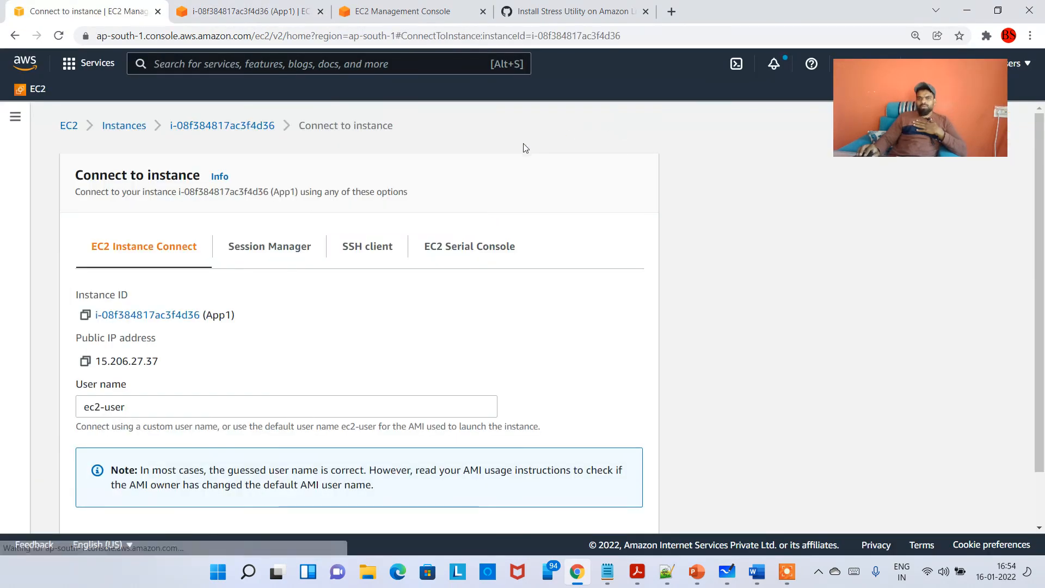
scroll(602, 476, down, 1)
click(635, 517)
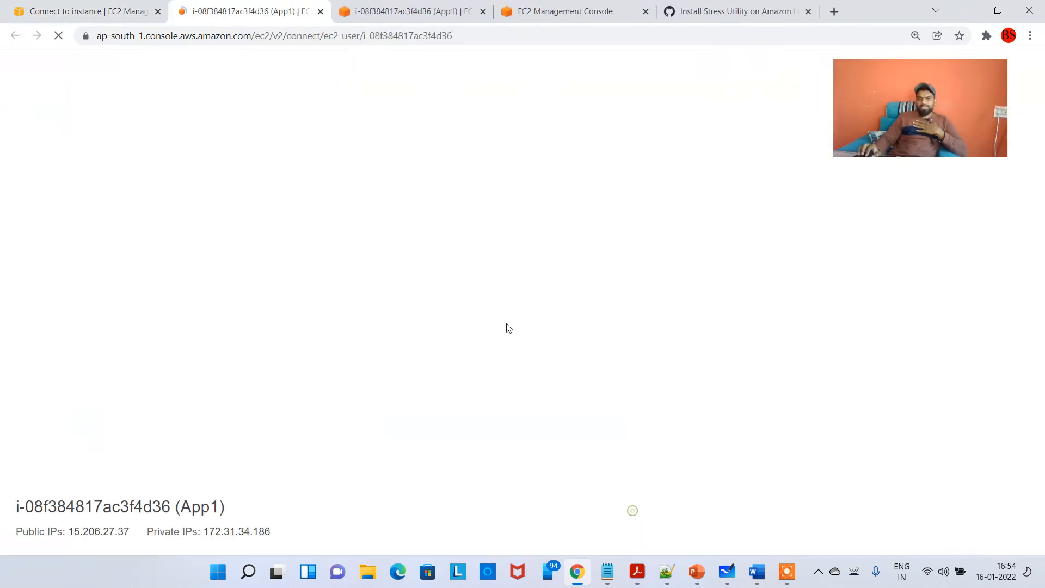
- Look back at the stress -c 6 command in the first App1 session, and run top in the new session
click(398, 10)
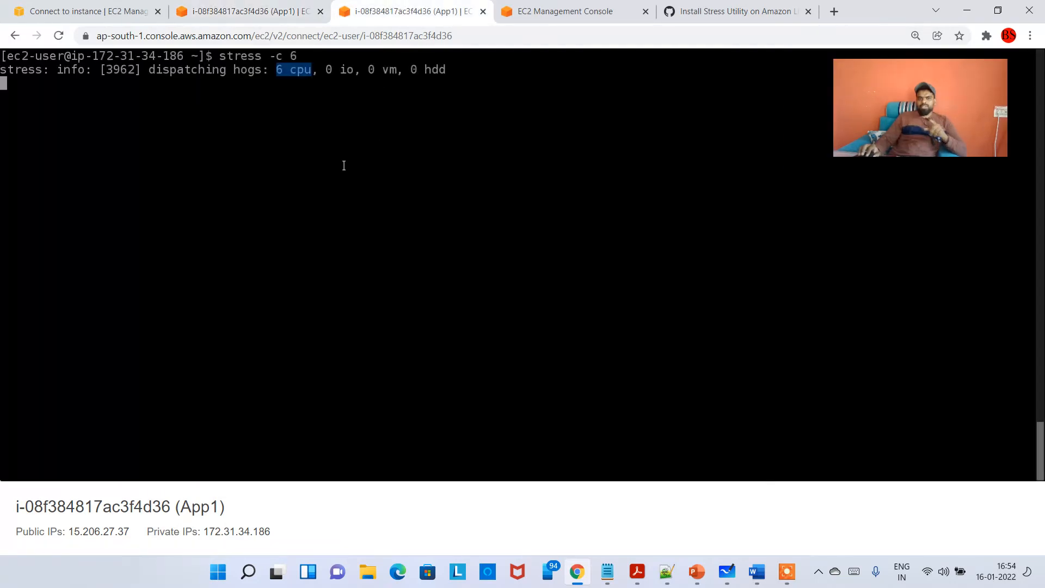
drag(220, 62, 303, 56)
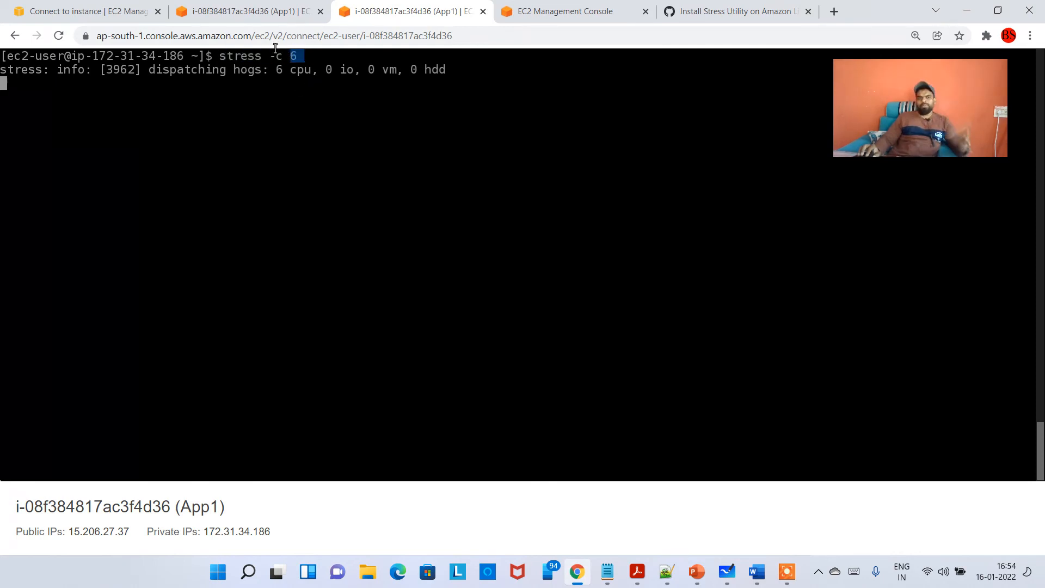
click(253, 10)
text(top)
key(Return)
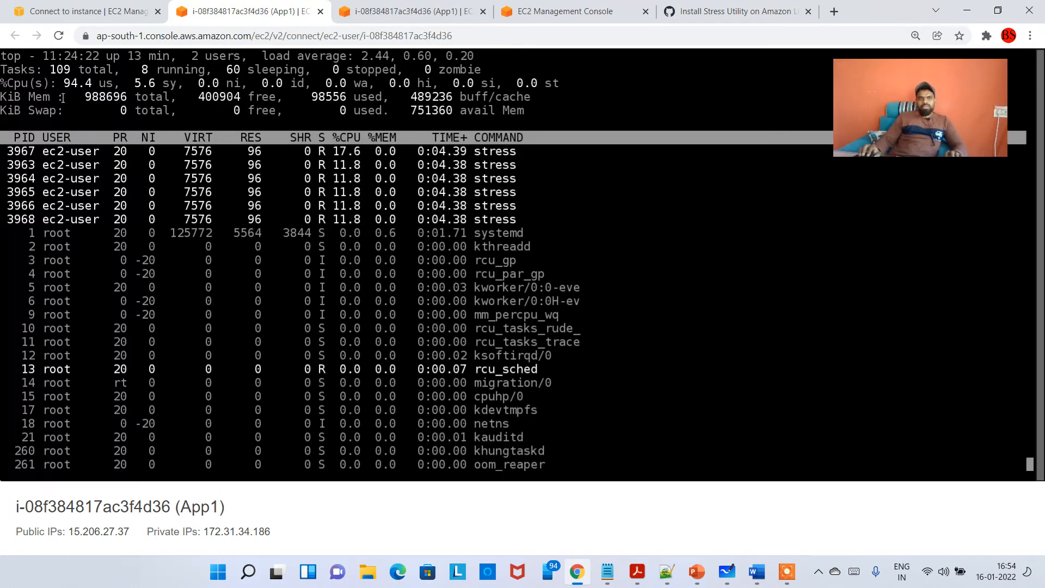
- Examine the overall CPU usage and the stress processes in top, and return to the Connect to instance page
drag(64, 83, 94, 86)
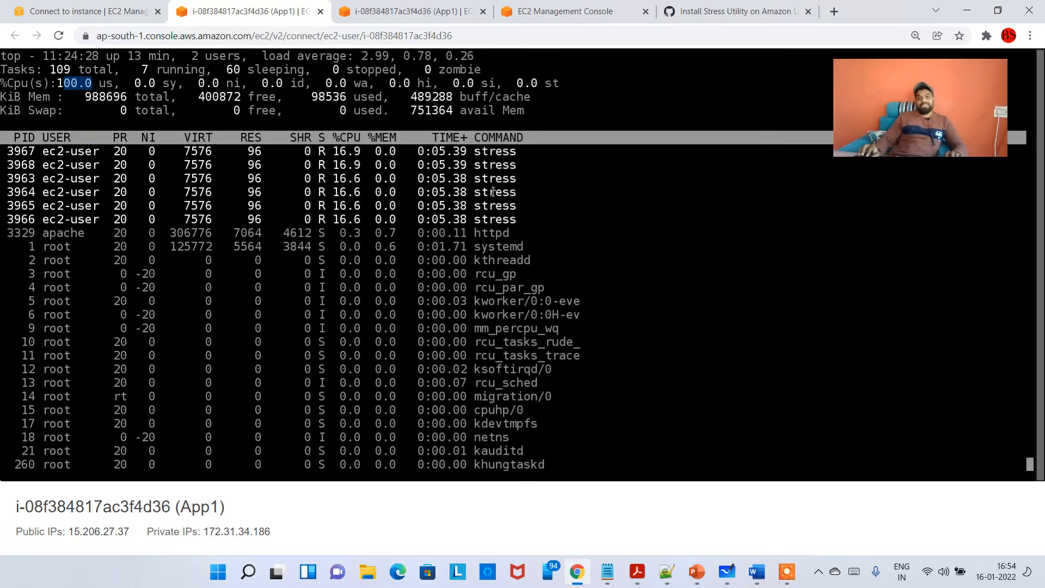
double_click(483, 151)
double_click(483, 178)
drag(484, 192, 543, 171)
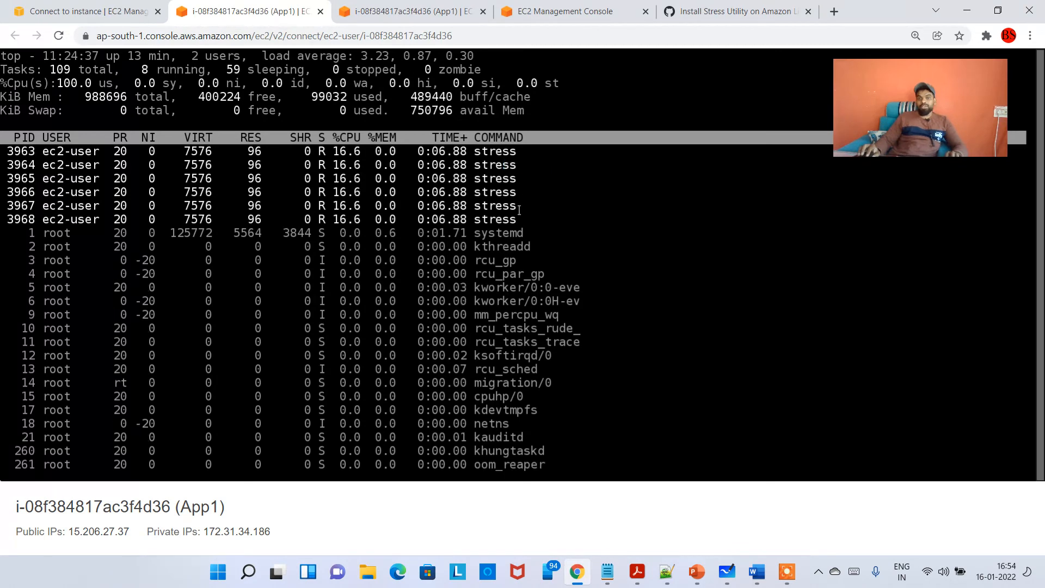
drag(522, 206, 457, 164)
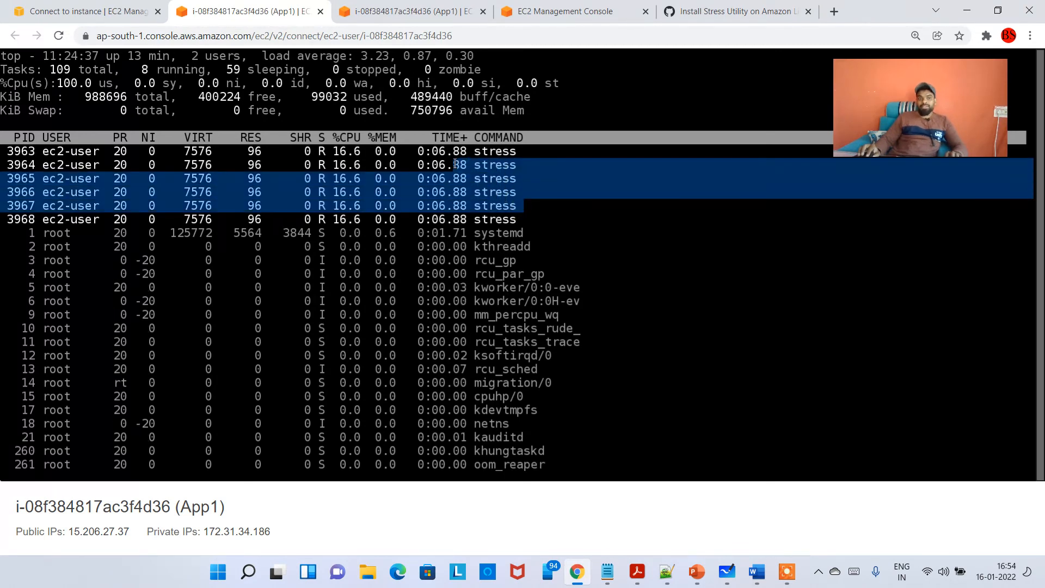
drag(57, 84, 97, 83)
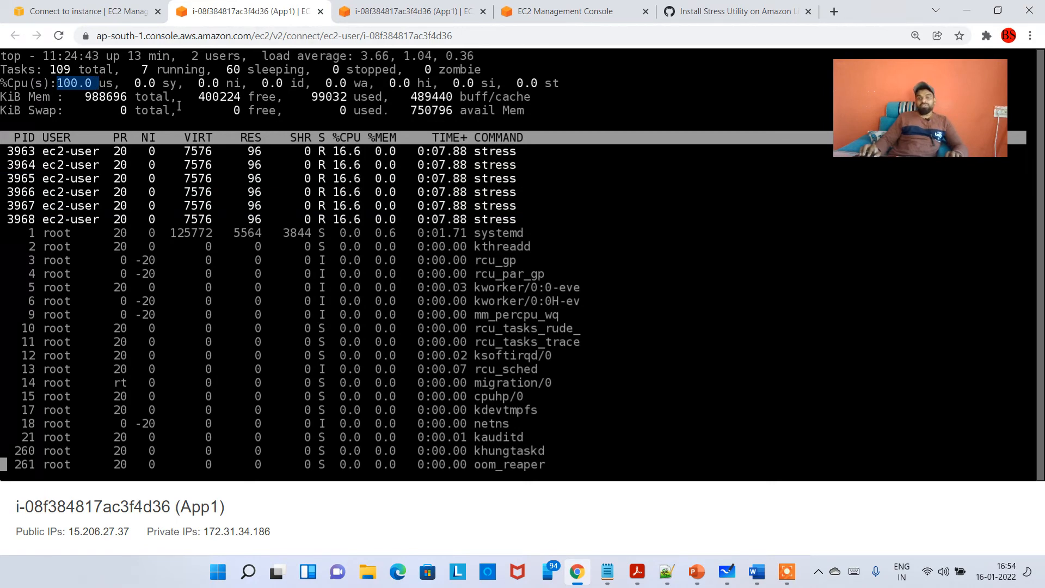
click(81, 9)
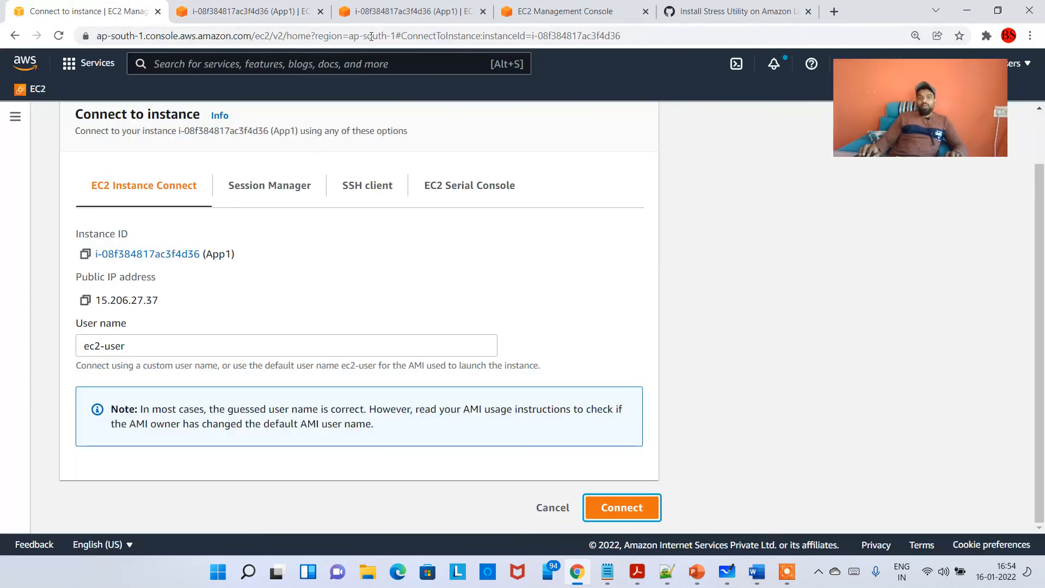
- Check the desired and maximum capacity in the group details of the MyAppASG Auto Scaling group
click(537, 12)
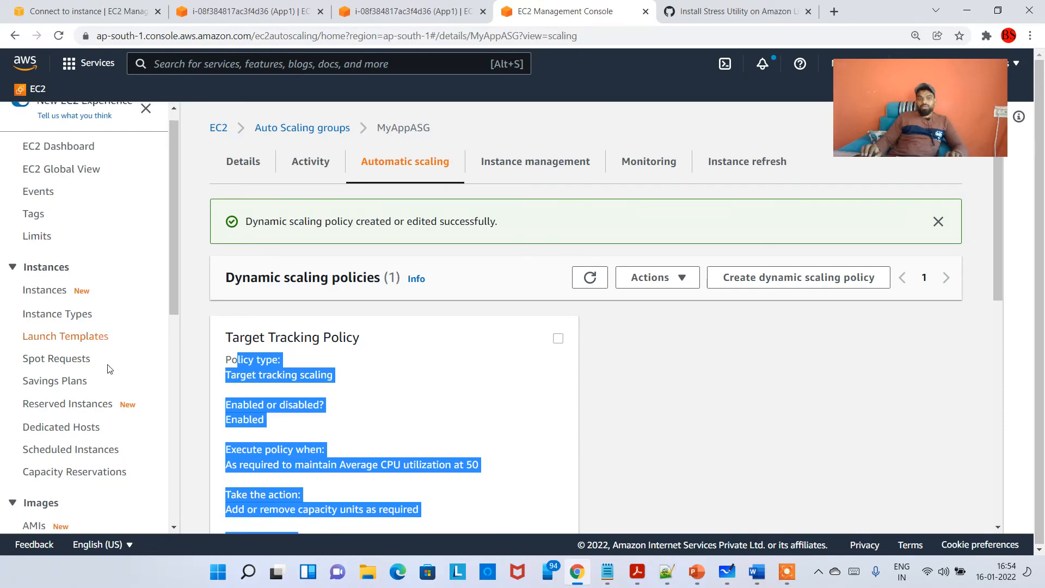
scroll(103, 346, down, 8)
click(244, 161)
scroll(267, 282, down, 3)
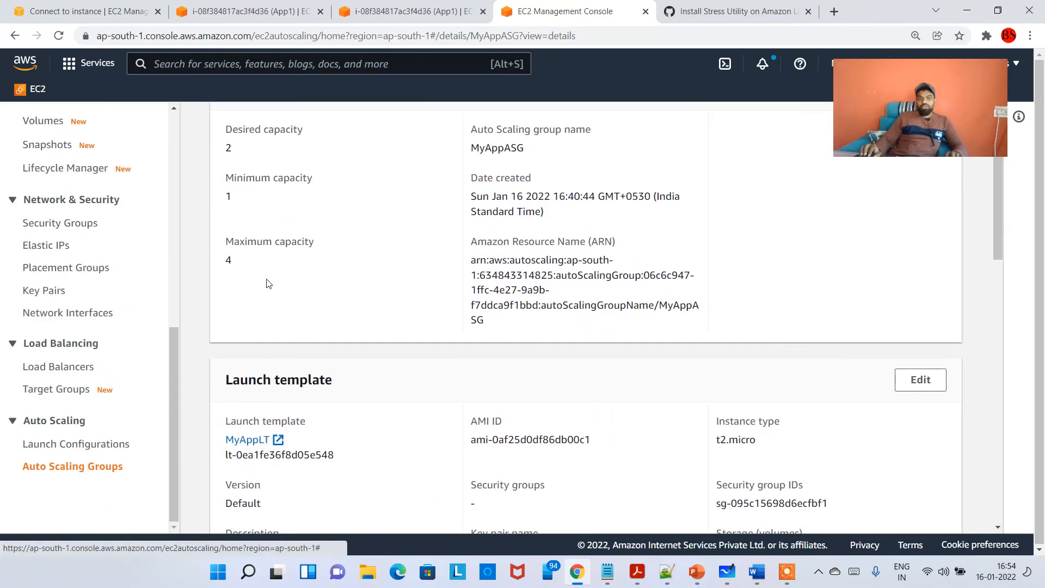
scroll(246, 229, up, 1)
drag(241, 216, 222, 210)
drag(241, 330, 225, 322)
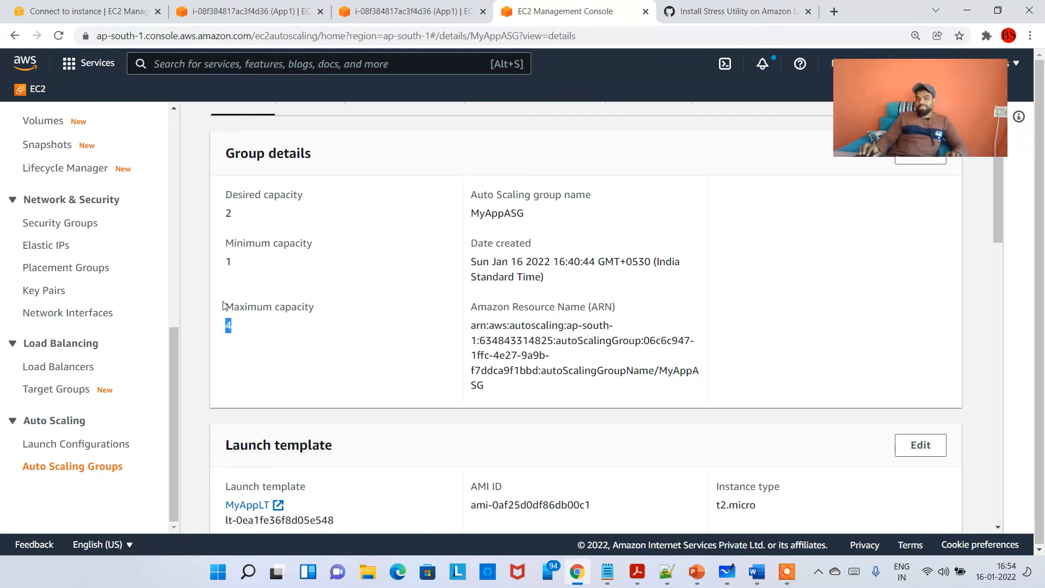
- Go to the EC2 Instances list and look at the App1 entry
scroll(218, 313, up, 2)
scroll(87, 321, up, 8)
click(48, 305)
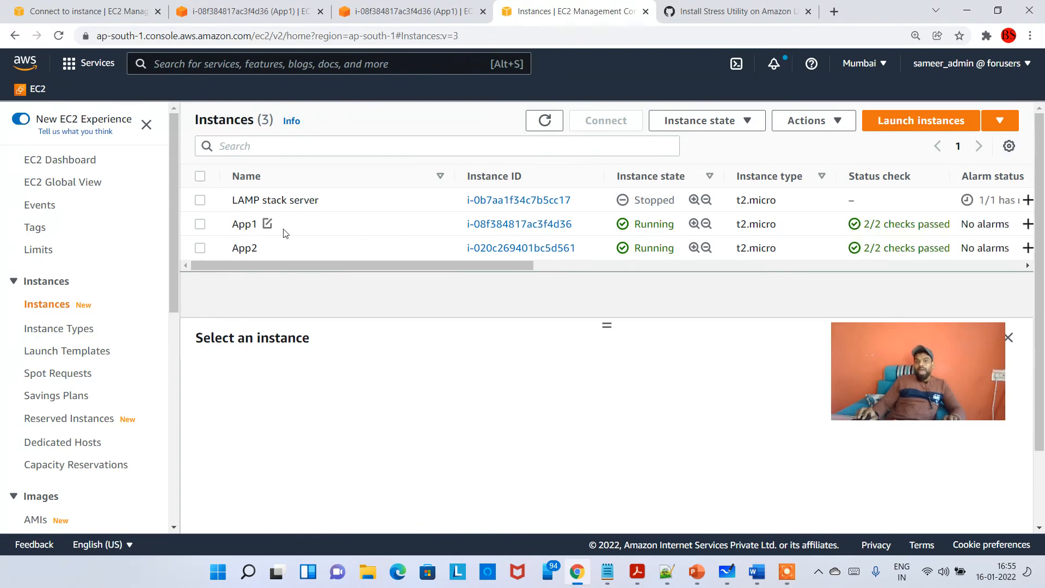
double_click(256, 224)
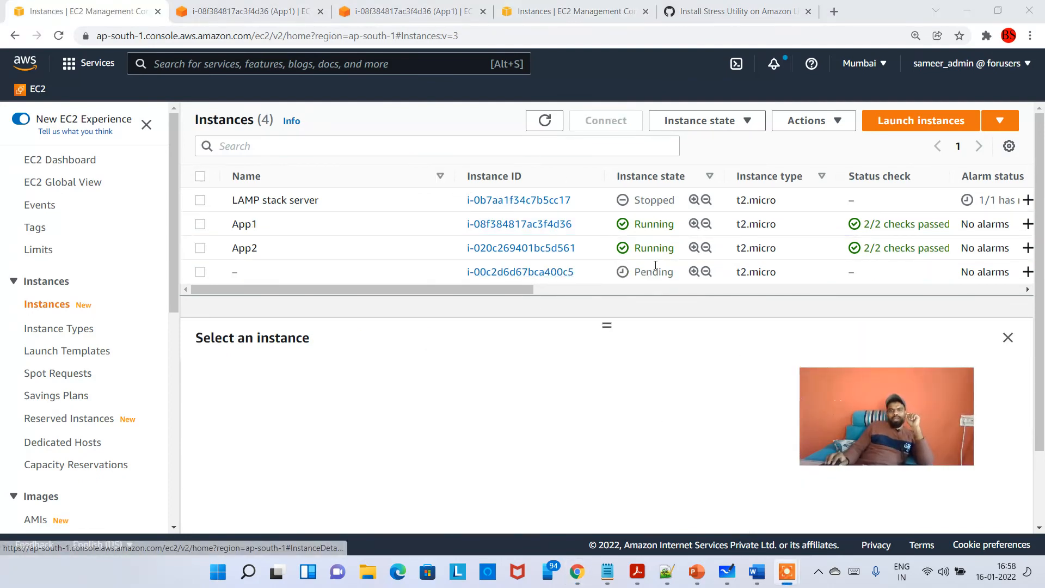
- Check the instance state of the new unnamed instance in the list and compare it with App1
drag(633, 274, 676, 276)
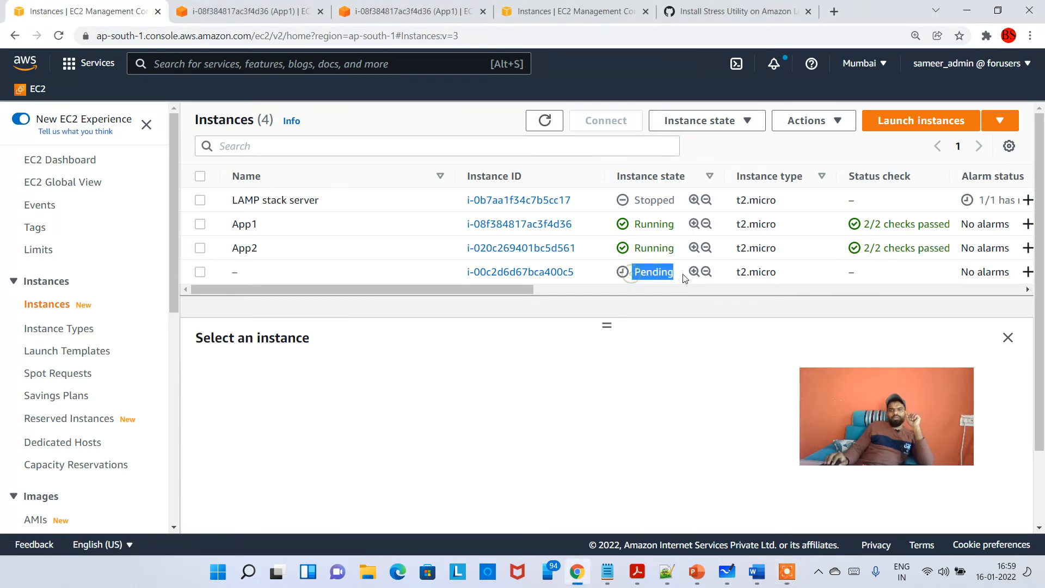
click(685, 278)
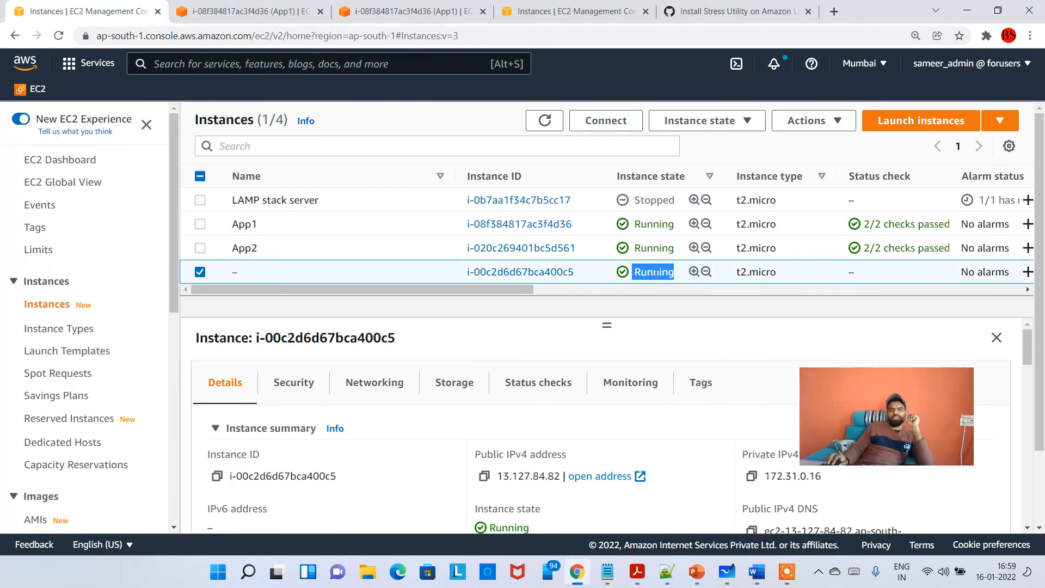
click(643, 279)
drag(644, 277, 708, 279)
click(200, 272)
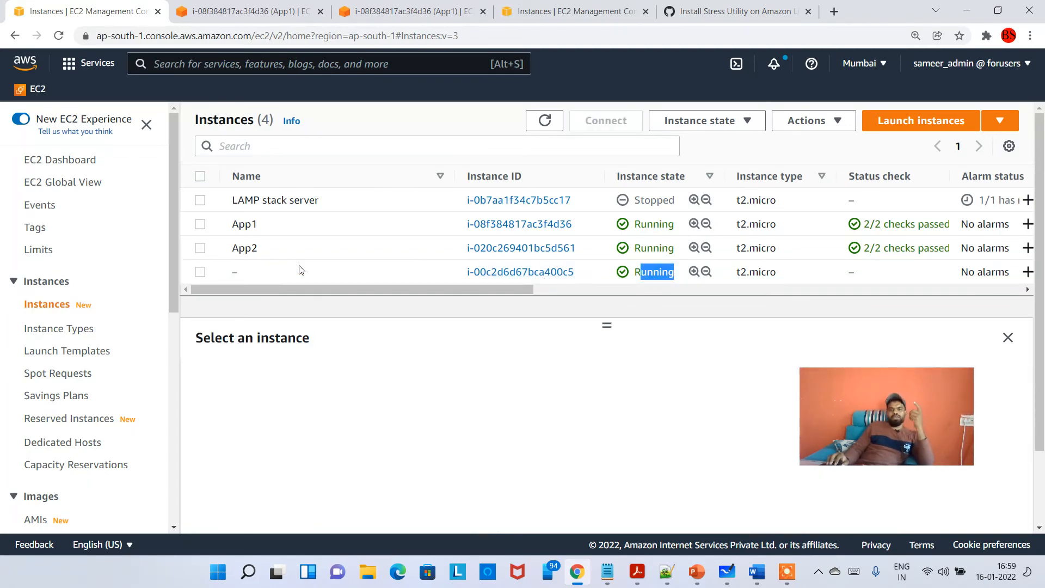
drag(237, 223, 251, 225)
drag(647, 271, 675, 272)
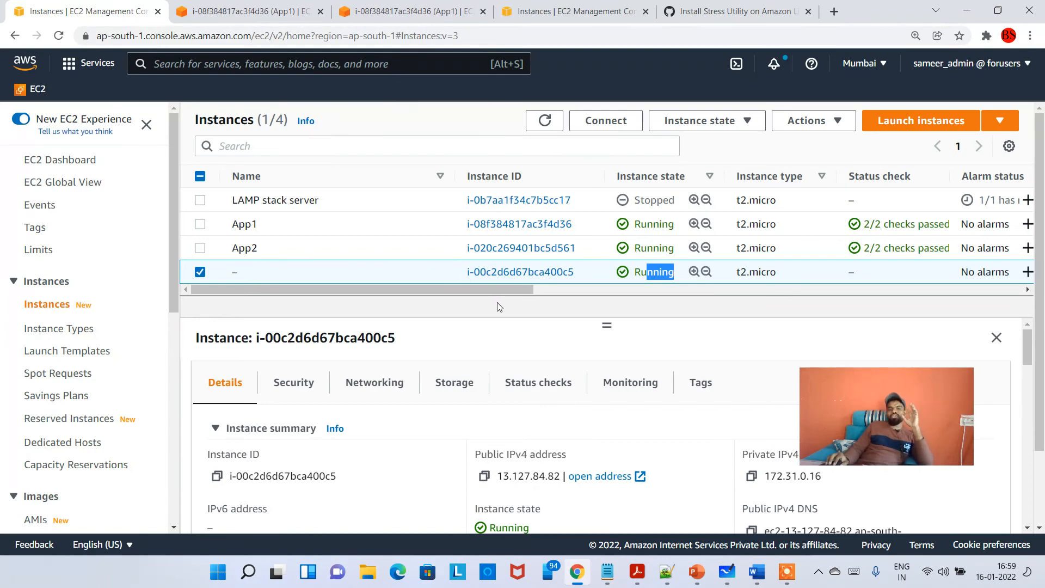
- Switch to the Notepad notes, highlight the maximum capacity value, and move the window down to uncover the instance list
click(619, 576)
click(554, 508)
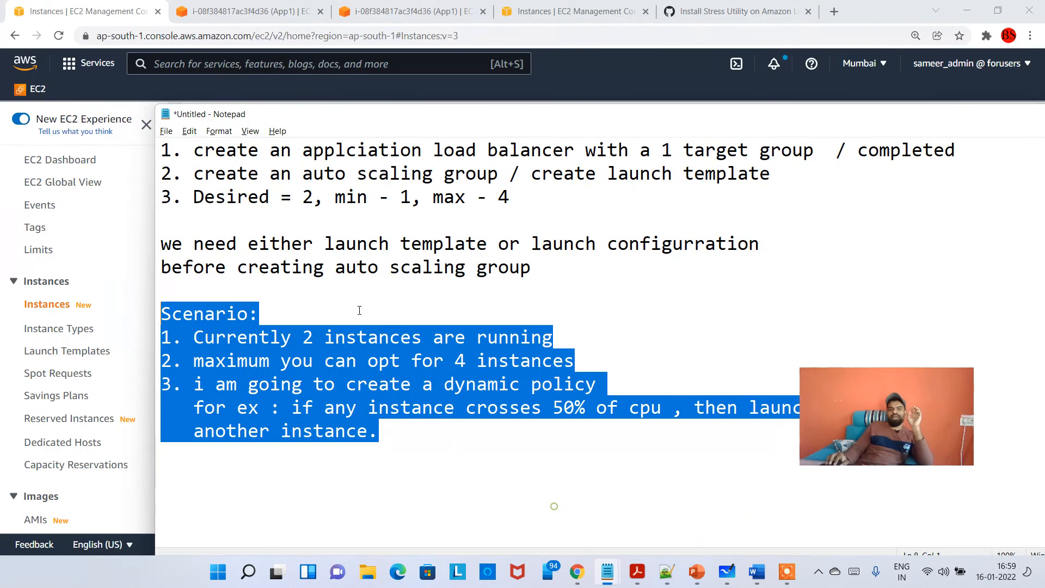
click(390, 224)
drag(515, 195, 481, 197)
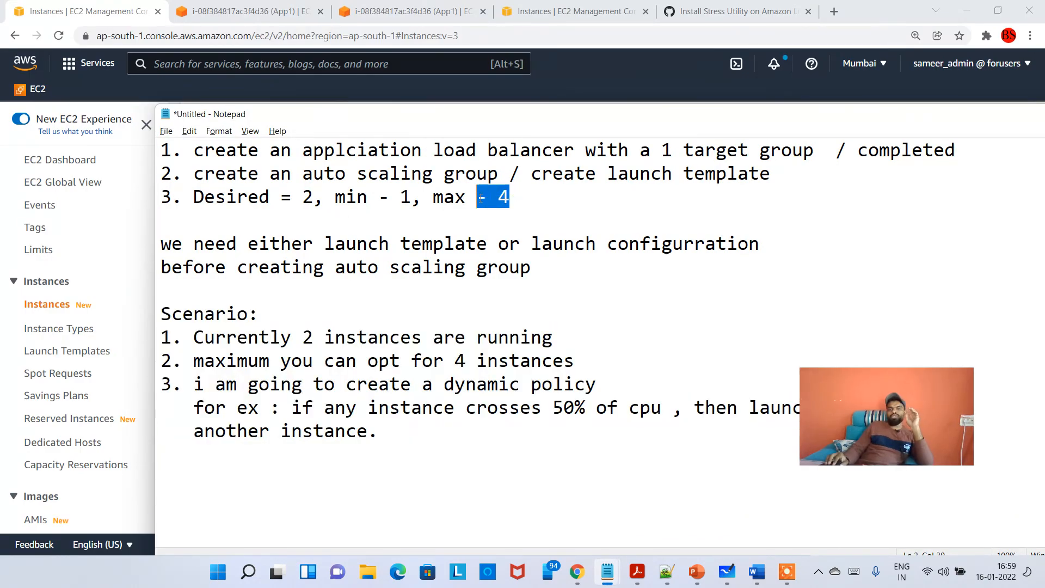
drag(415, 101, 470, 314)
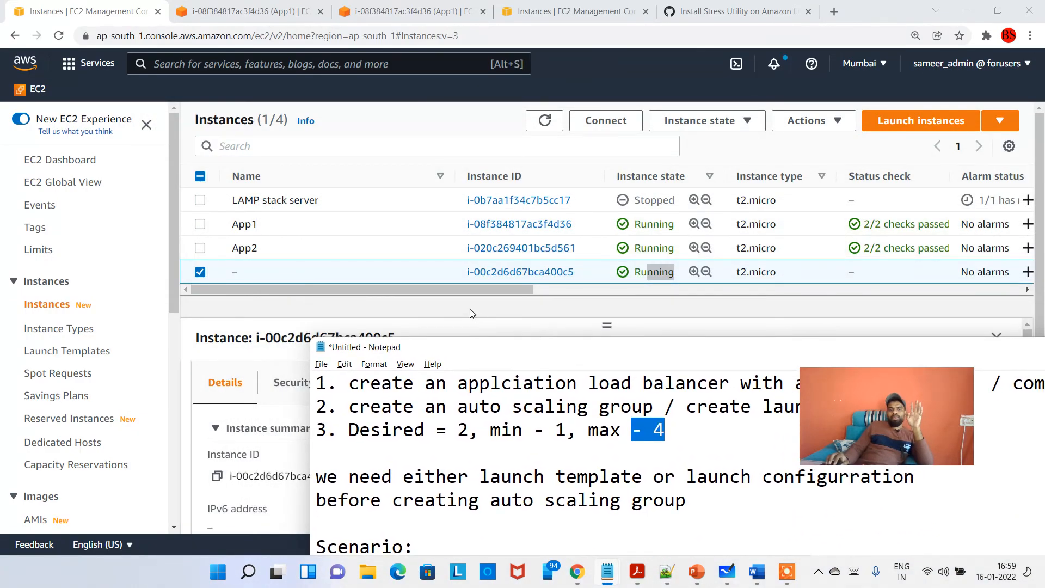
- Name the new unnamed instance App3, save it, and deselect the instance
click(248, 272)
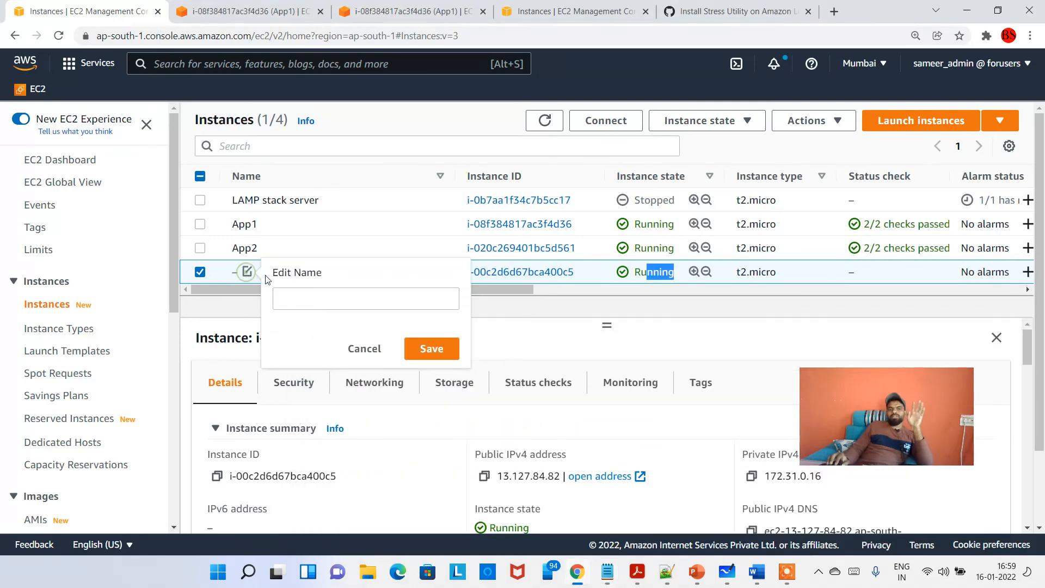
click(340, 298)
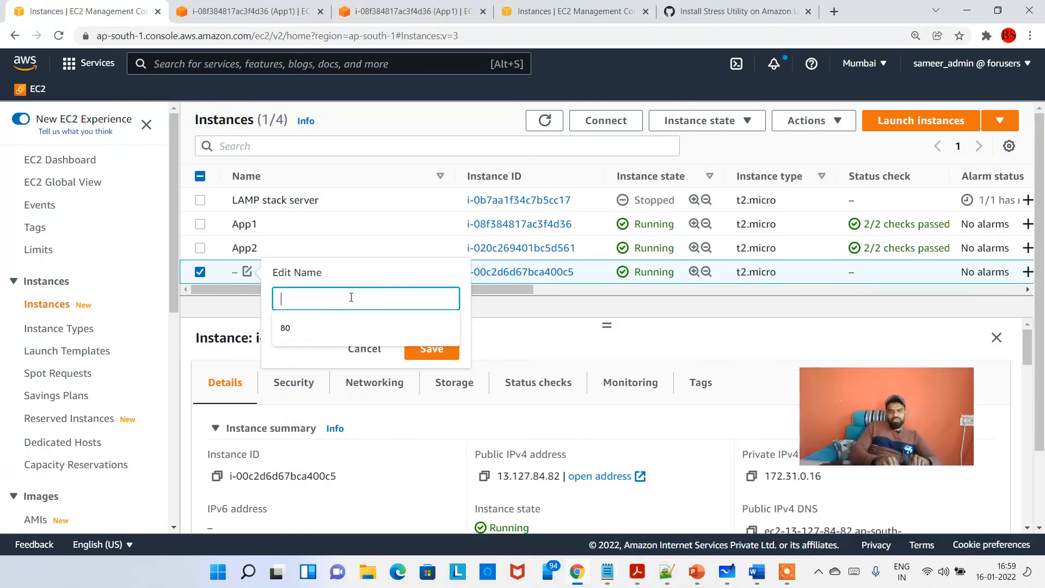
text(App3)
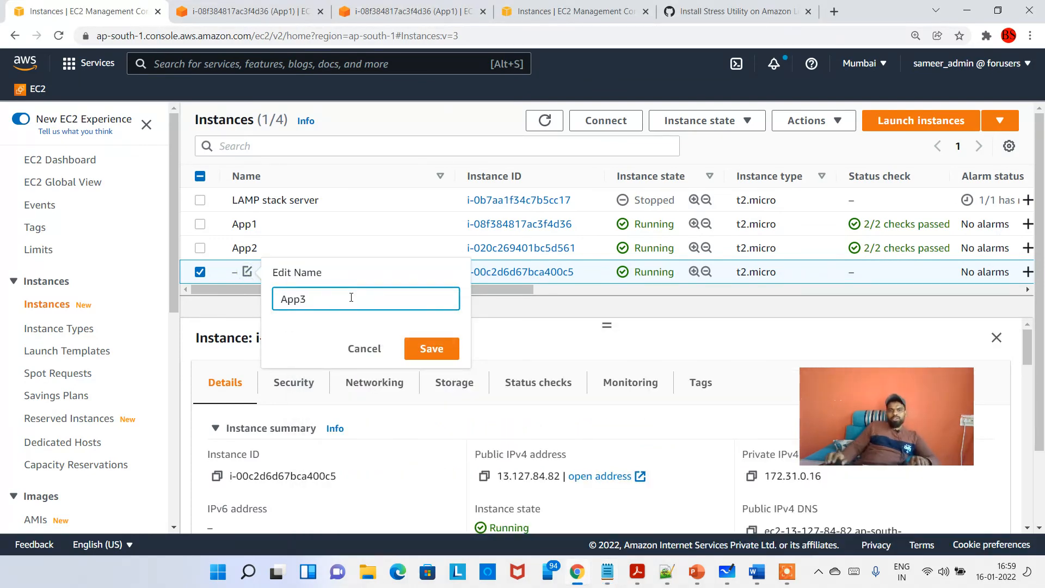
click(425, 338)
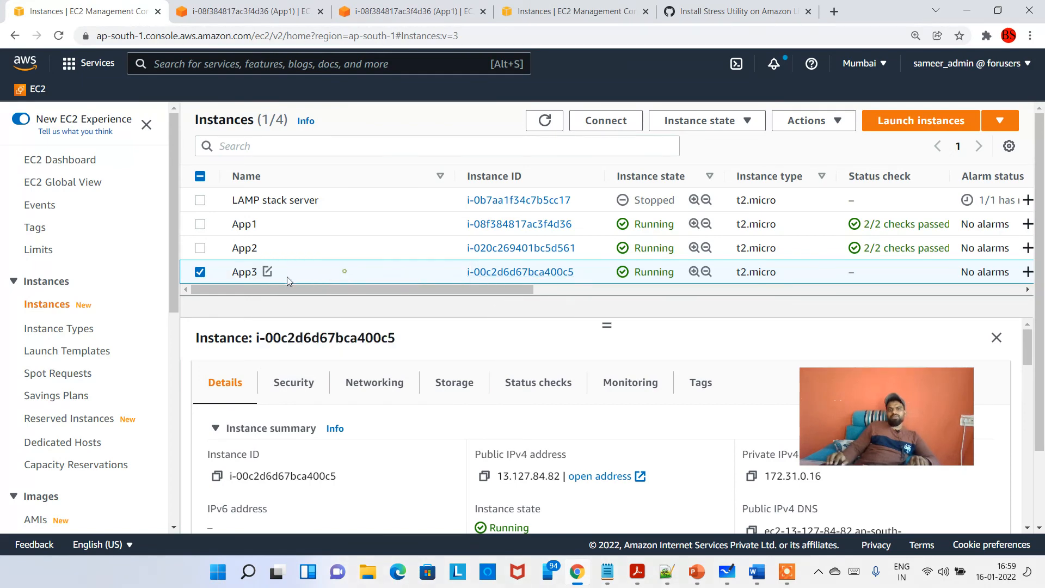
click(202, 275)
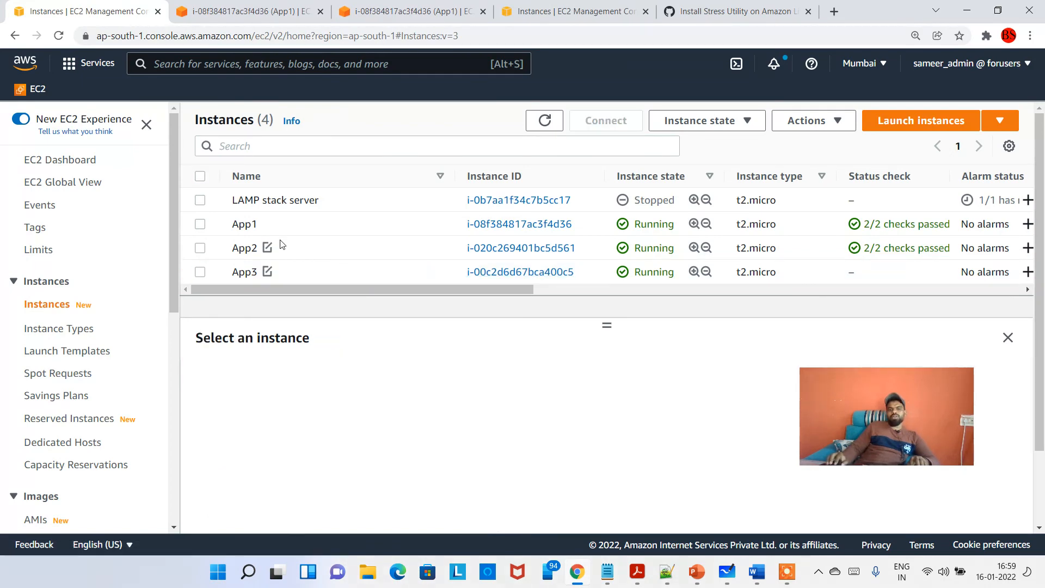
- Select App1, check its CPU usage in the top session, and return to the Instances list
drag(233, 226, 258, 225)
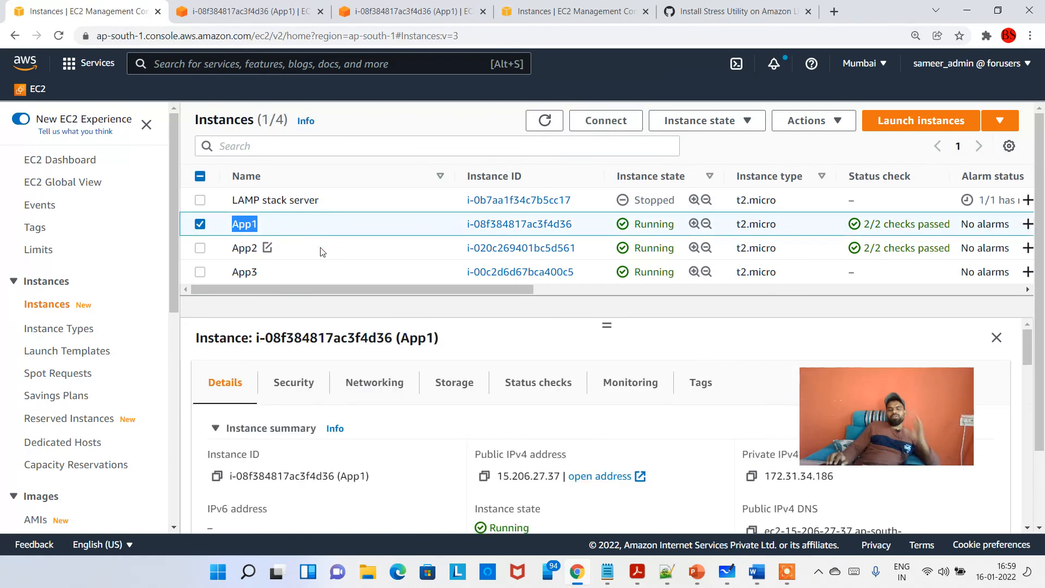
key(ctrl+Tab)
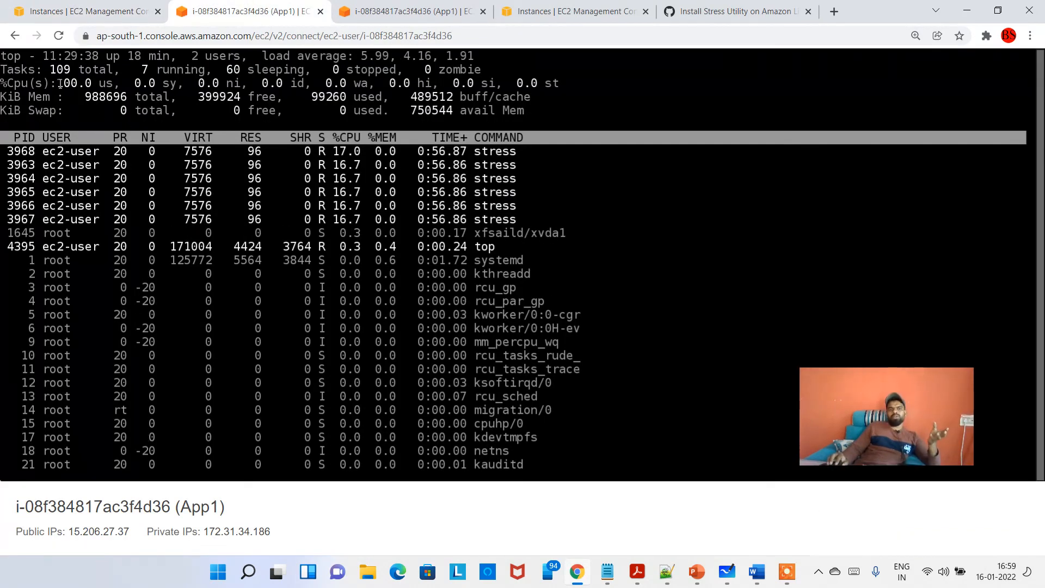
drag(60, 83, 127, 92)
click(104, 10)
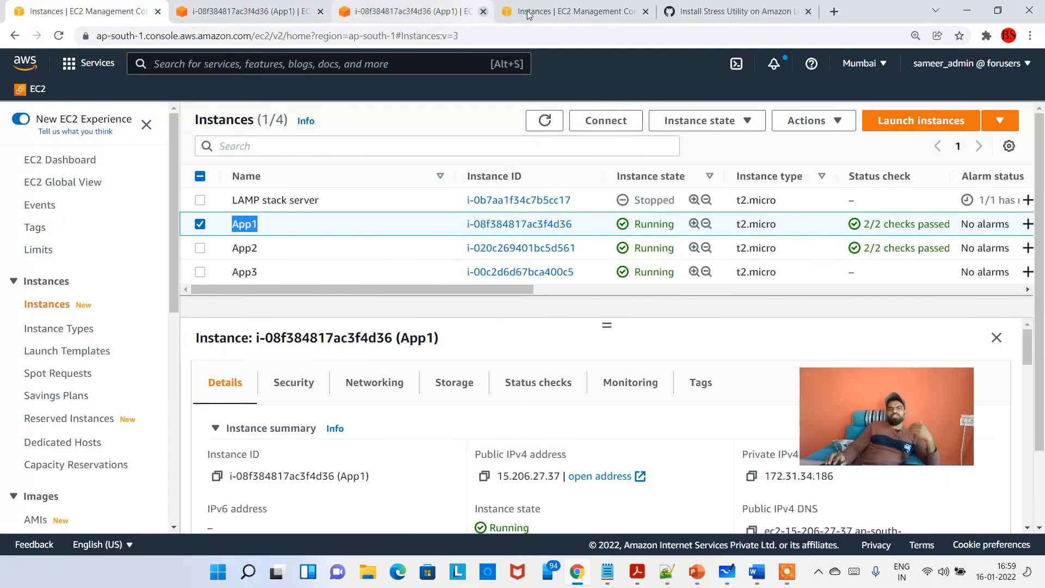
- Open the MyAppASG Auto Scaling group and review the Target Tracking Policy under its dynamic scaling policies
scroll(109, 427, down, 5)
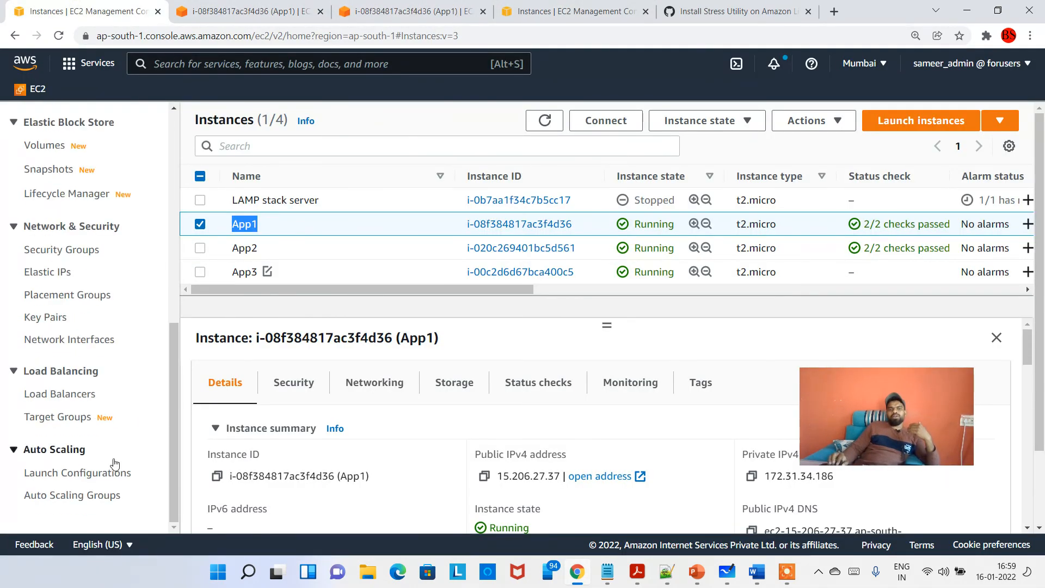
click(81, 495)
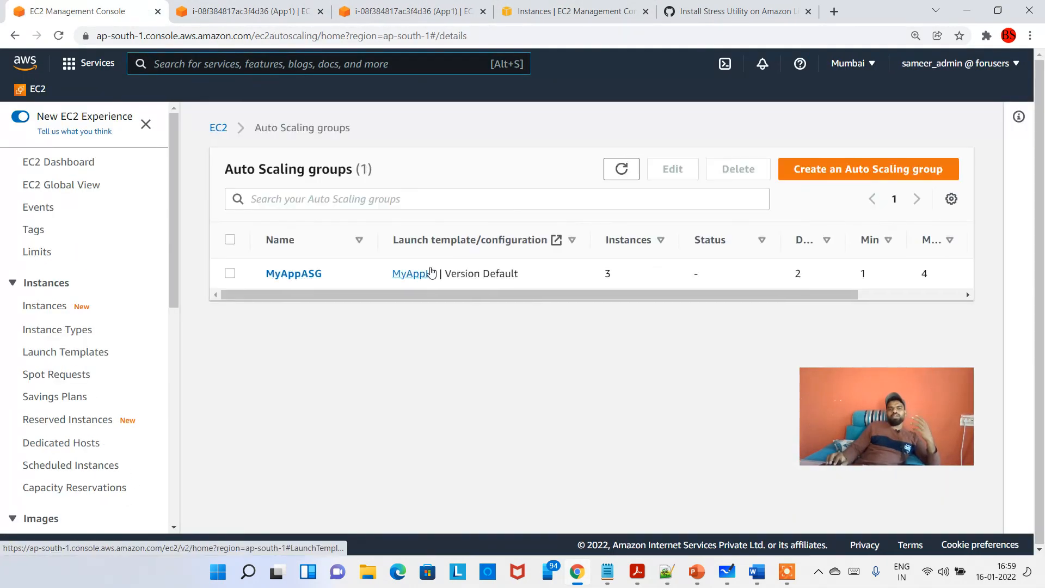
click(295, 274)
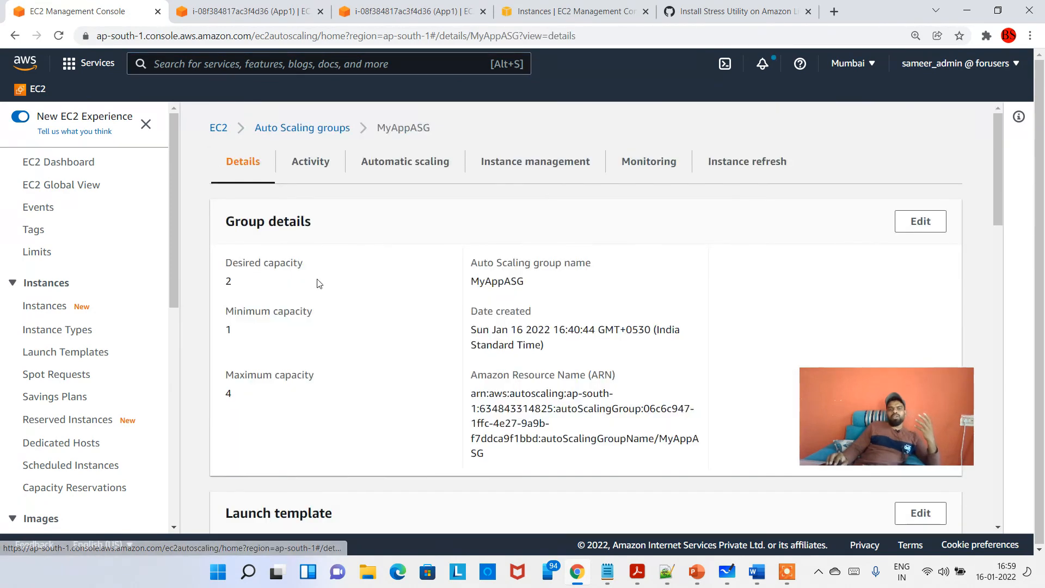
click(392, 163)
drag(235, 222, 364, 222)
scroll(313, 324, down, 1)
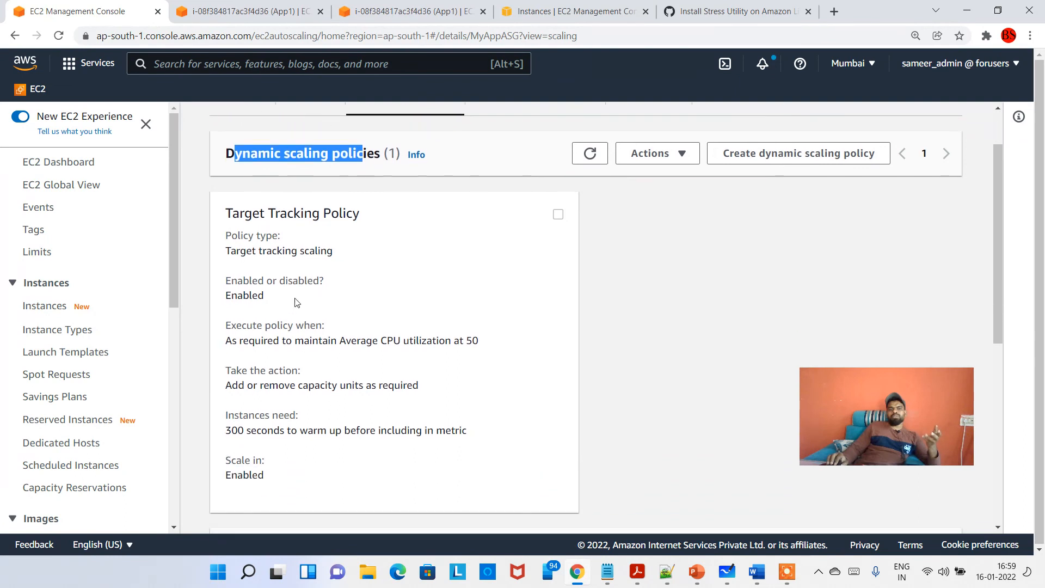
drag(259, 220, 512, 250)
- Open the Target Tracking Policy for editing, review its metric and target settings, and cancel without changes
click(559, 215)
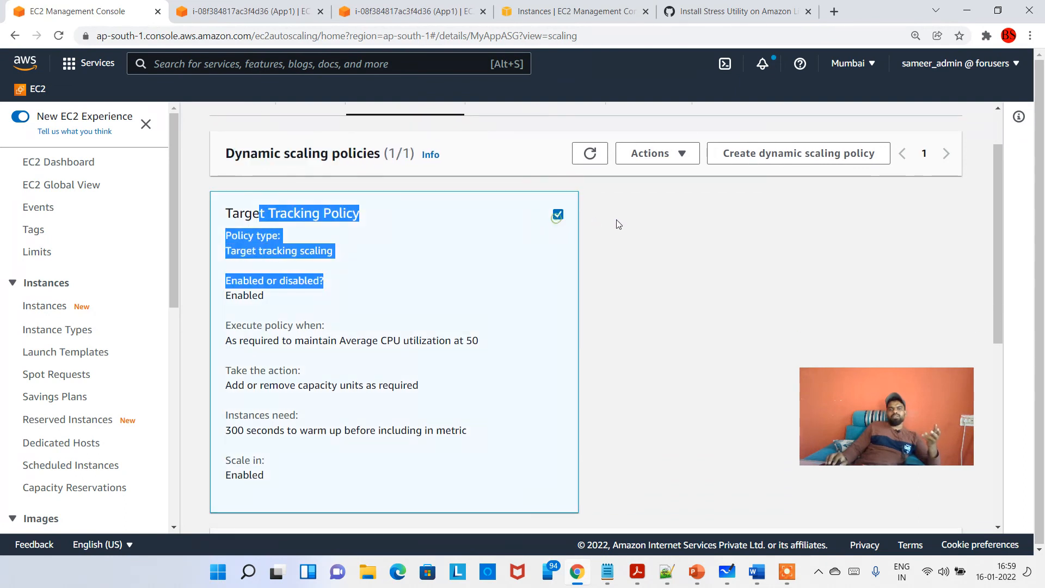
click(680, 156)
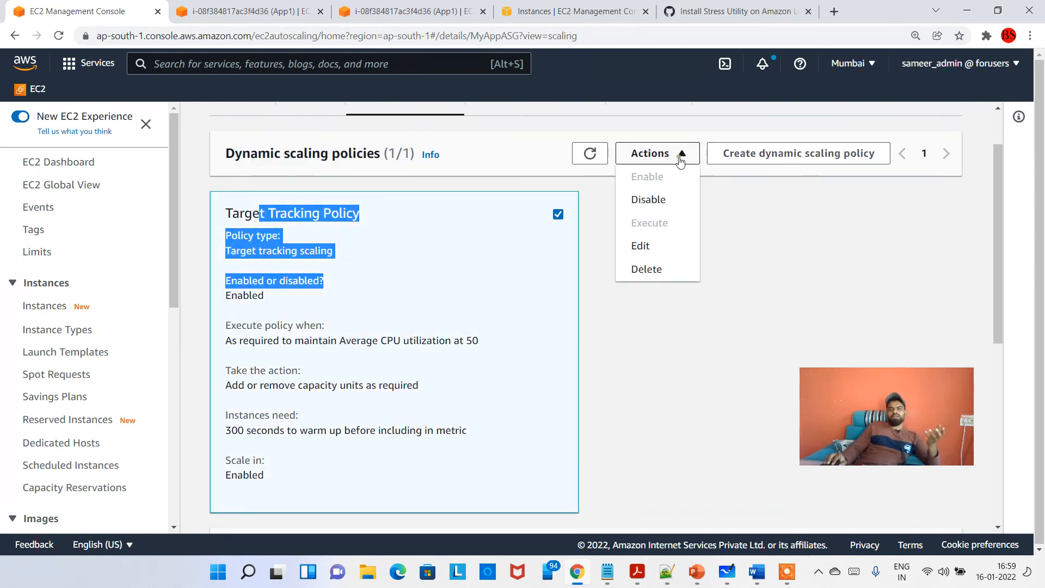
click(653, 248)
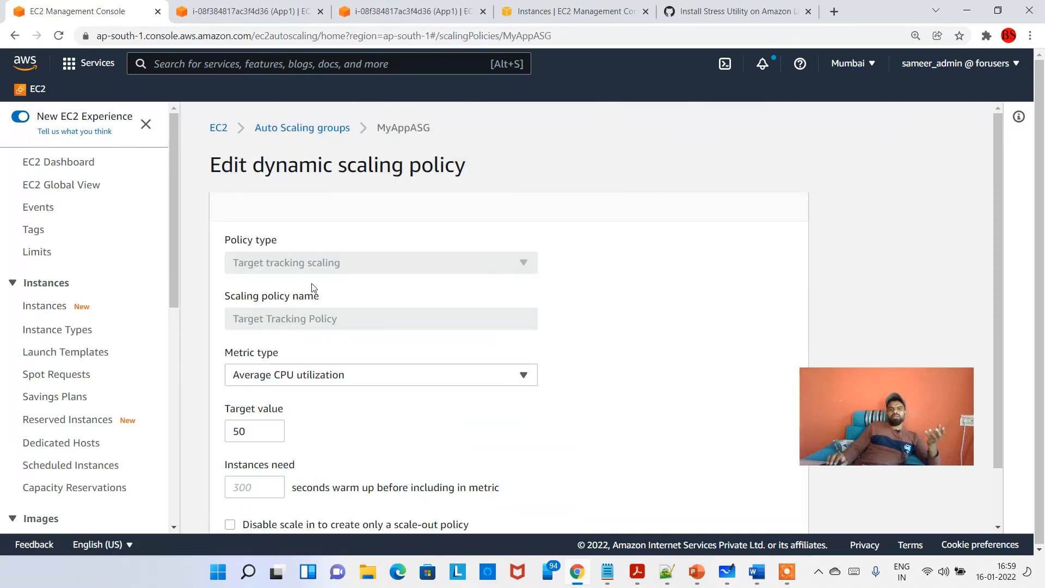
scroll(381, 299, down, 2)
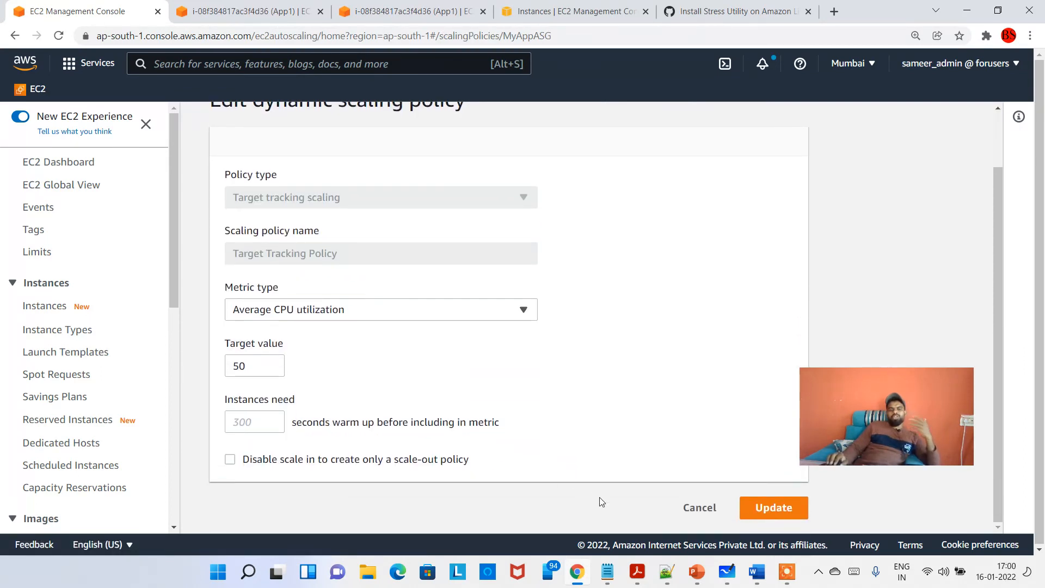
click(698, 507)
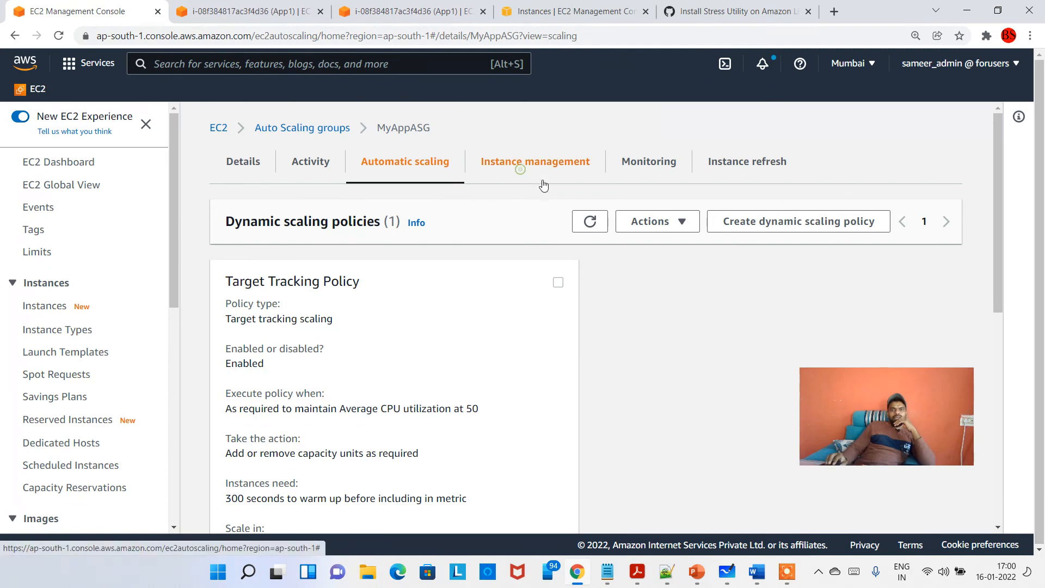
- Check the lifecycle states of MyAppASG's instances and view the group's CloudWatch monitoring details
click(542, 173)
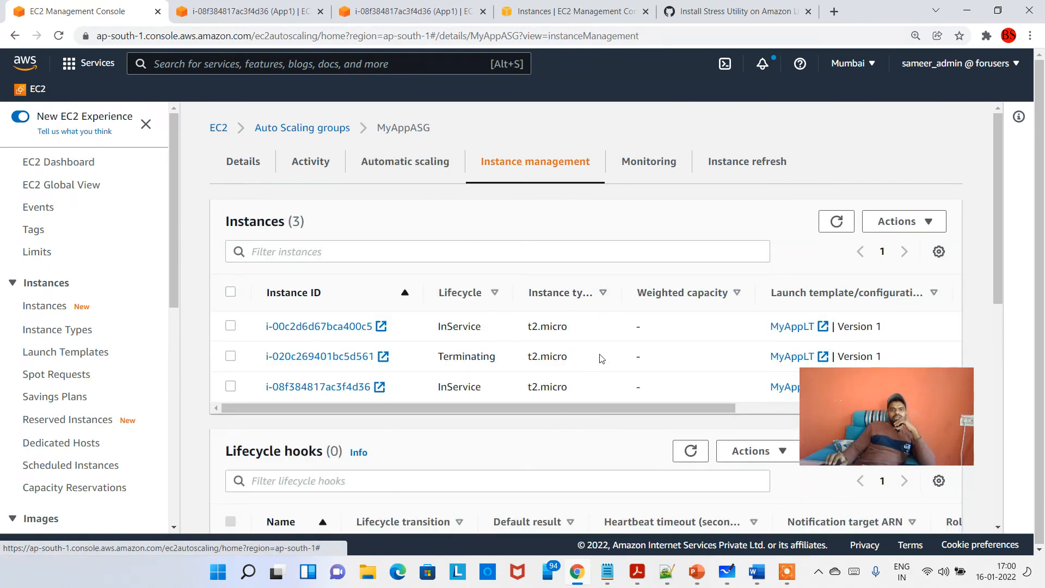
click(648, 169)
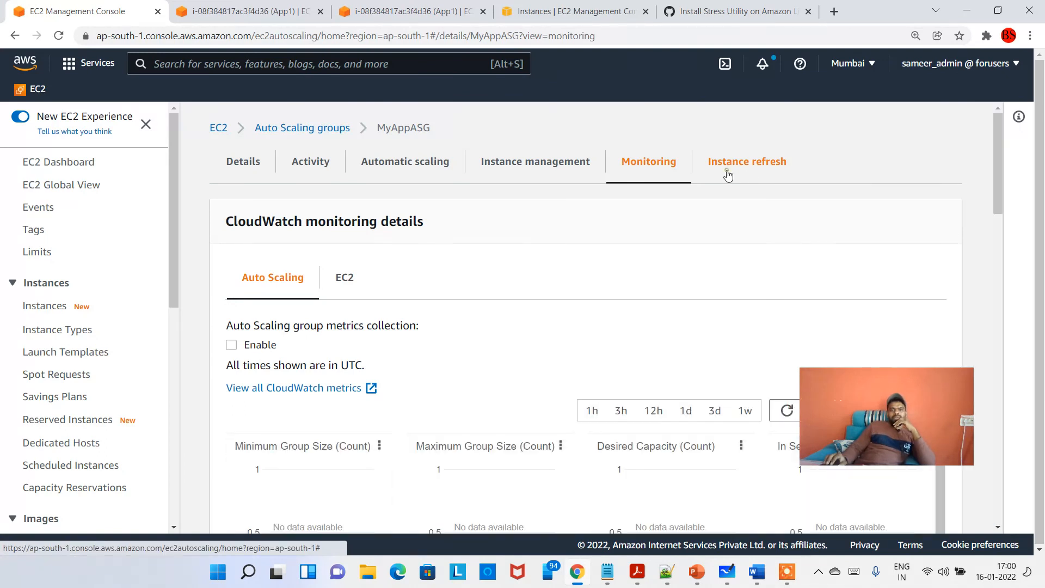
click(468, 167)
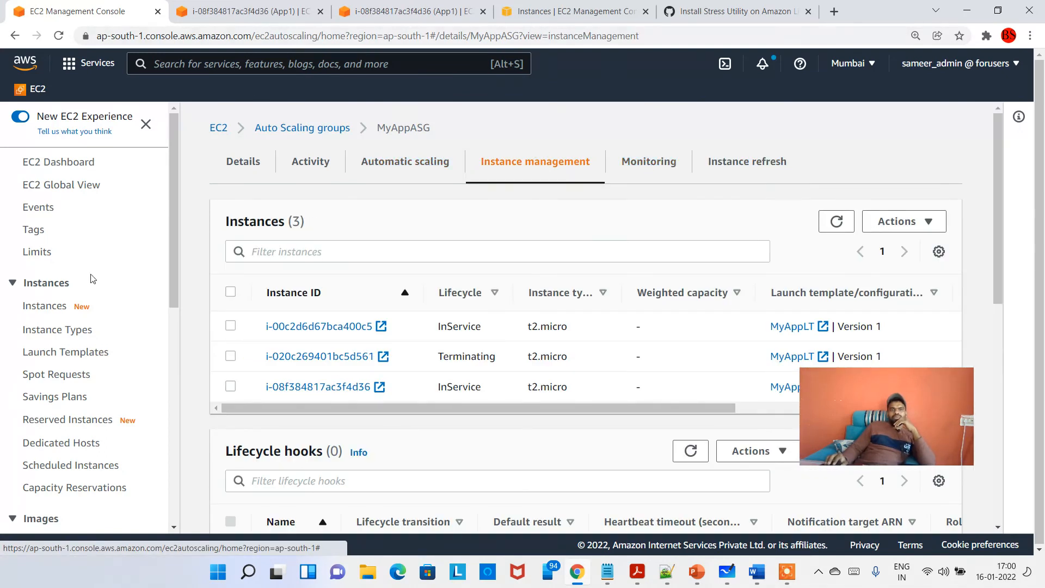
- Return to the EC2 Instances list, check App2's instance state, and bring up the Notepad notes on the capacity settings
click(46, 306)
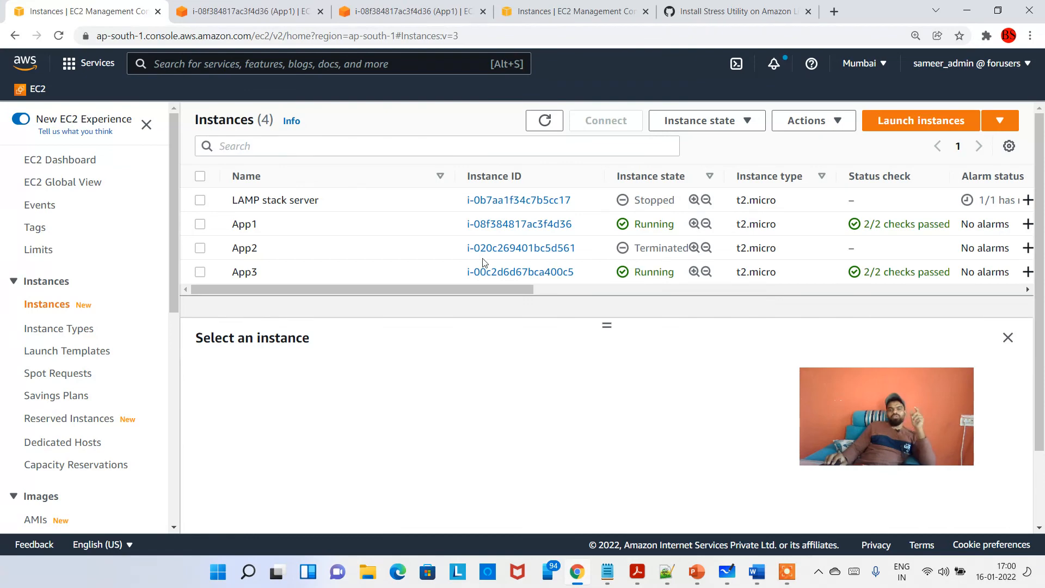
double_click(241, 252)
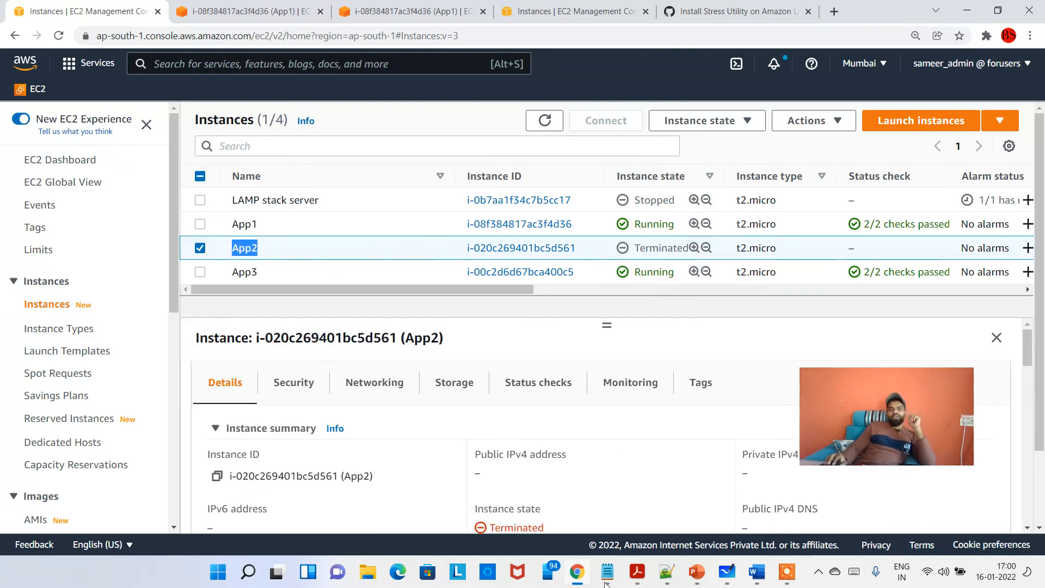
mouse_move(606, 583)
click(523, 520)
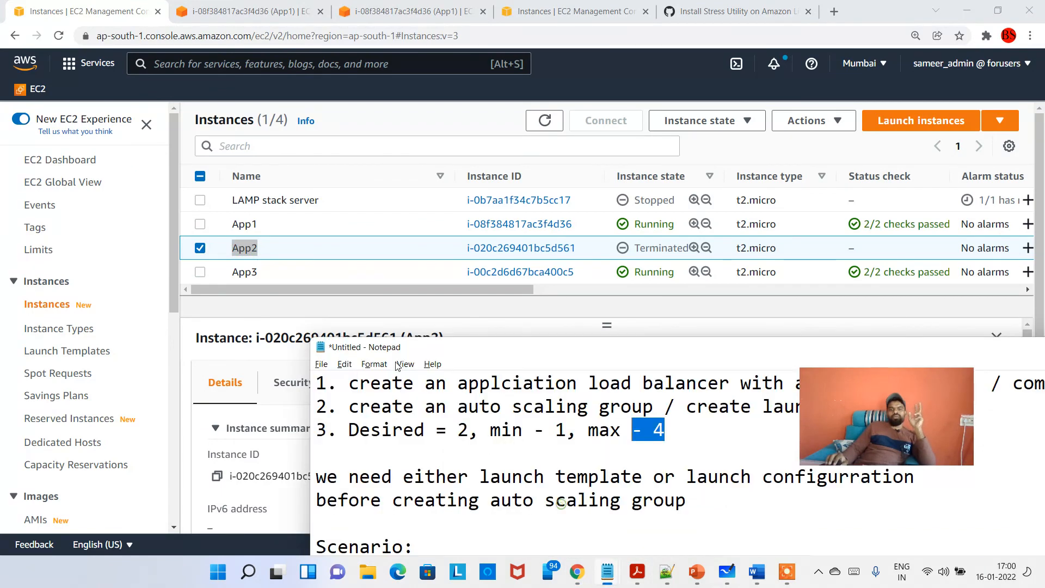
- Highlight the desired capacity of 2 in the Notepad notes and return to the EC2 Instances list
drag(469, 430, 371, 432)
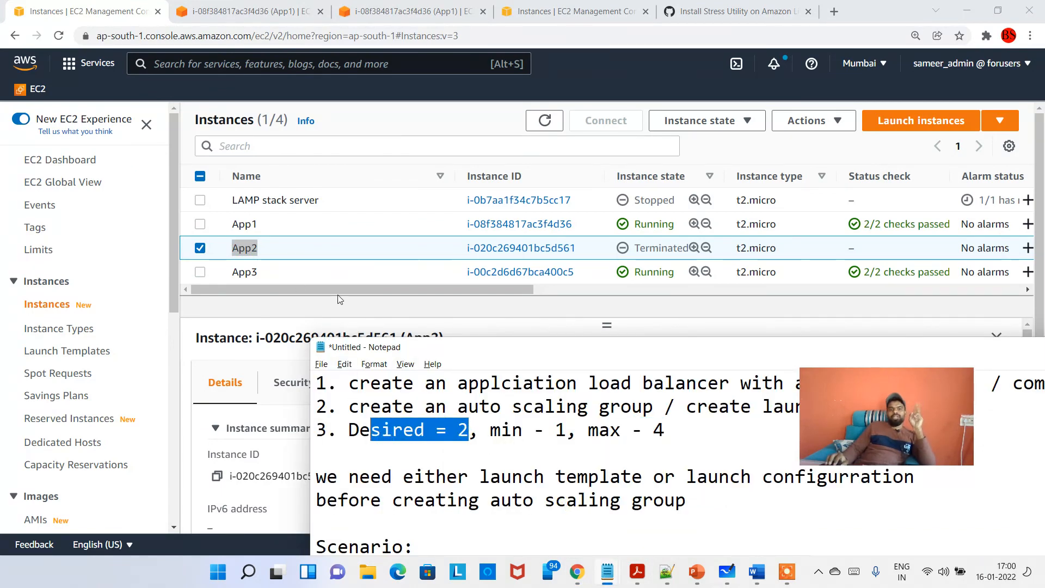
click(288, 248)
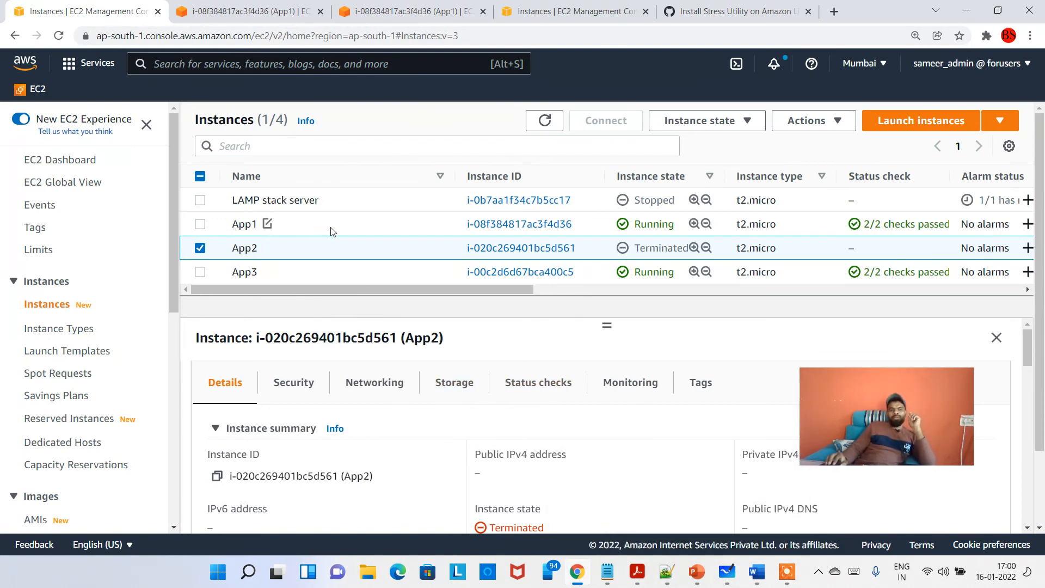
- Open App1's monitoring graphs, enlarge the CPU utilization graph to examine the rise after 11:15, and close the enlarged view
click(315, 230)
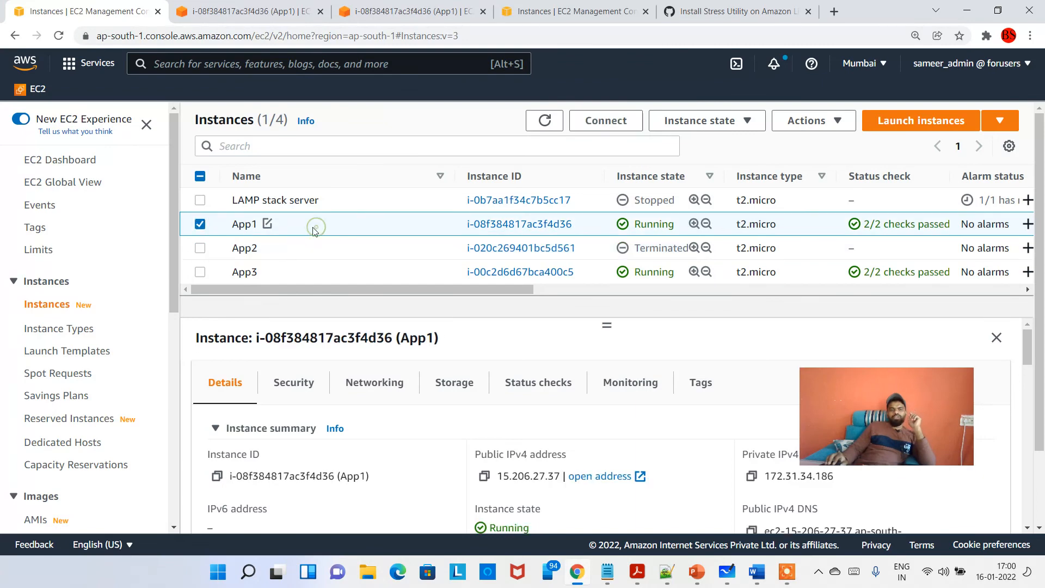
click(634, 393)
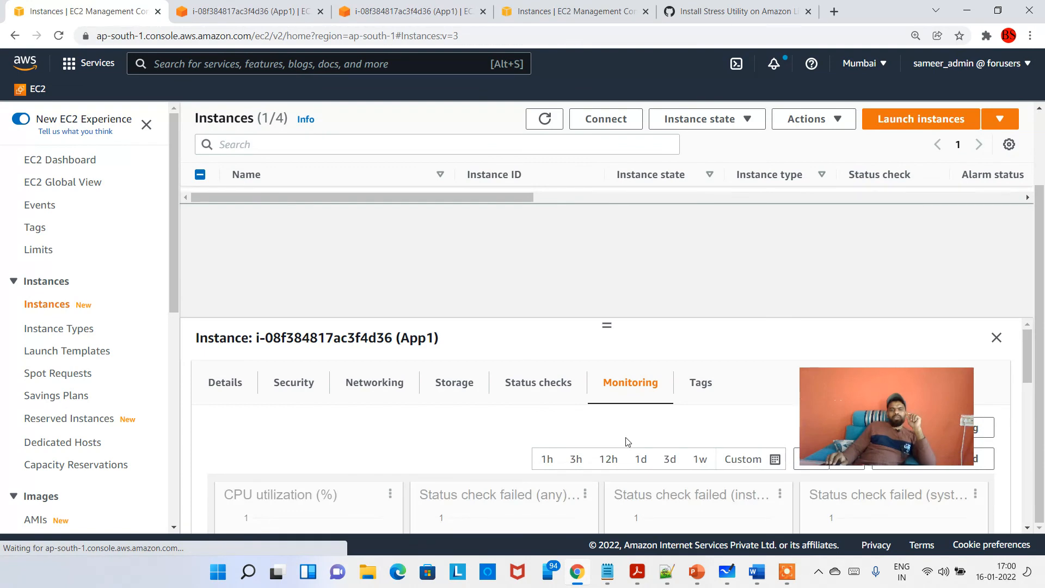
scroll(334, 416, down, 4)
scroll(327, 483, up, 2)
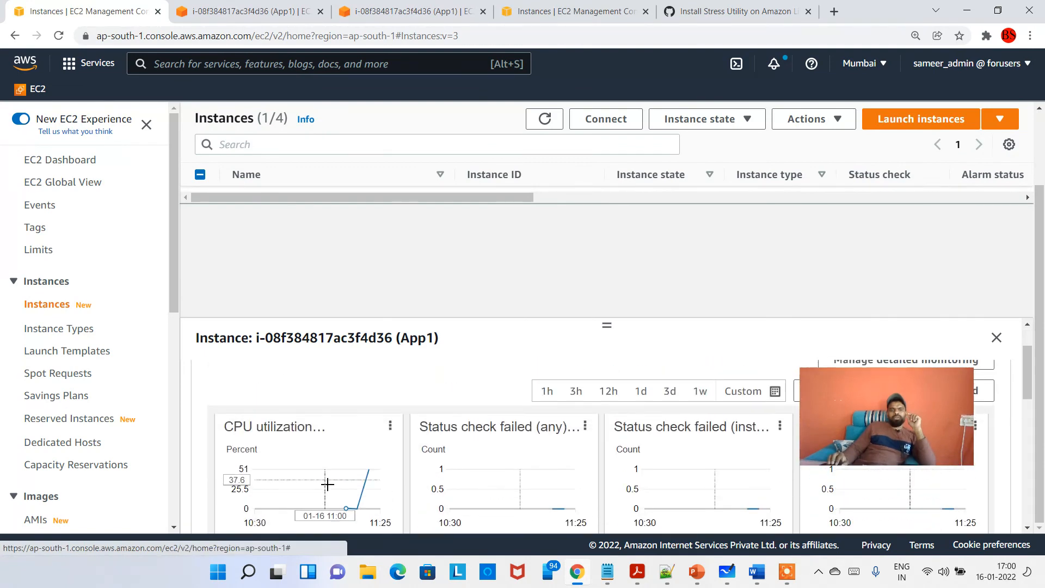
click(390, 429)
click(440, 453)
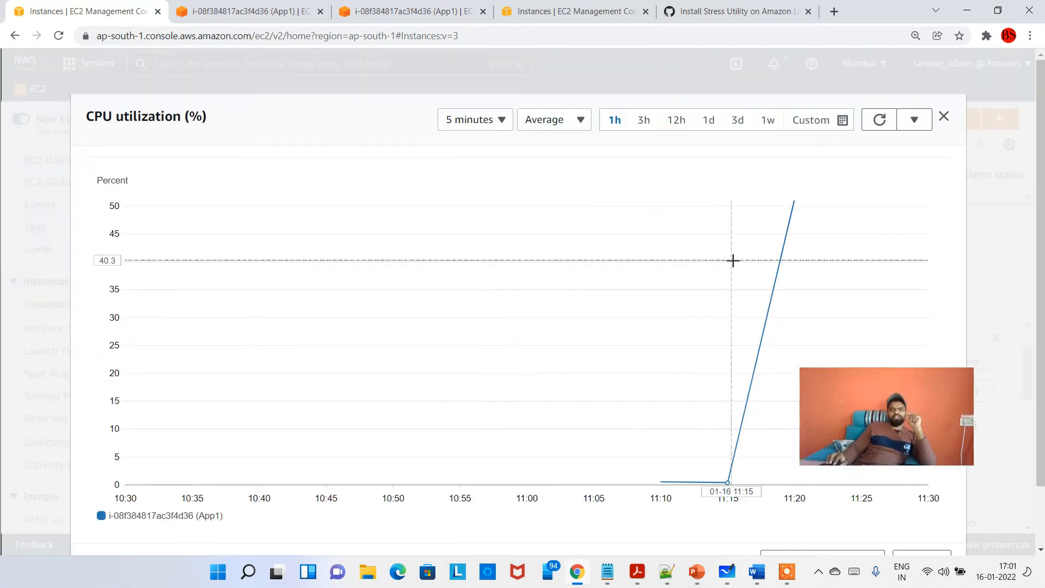
mouse_move(729, 482)
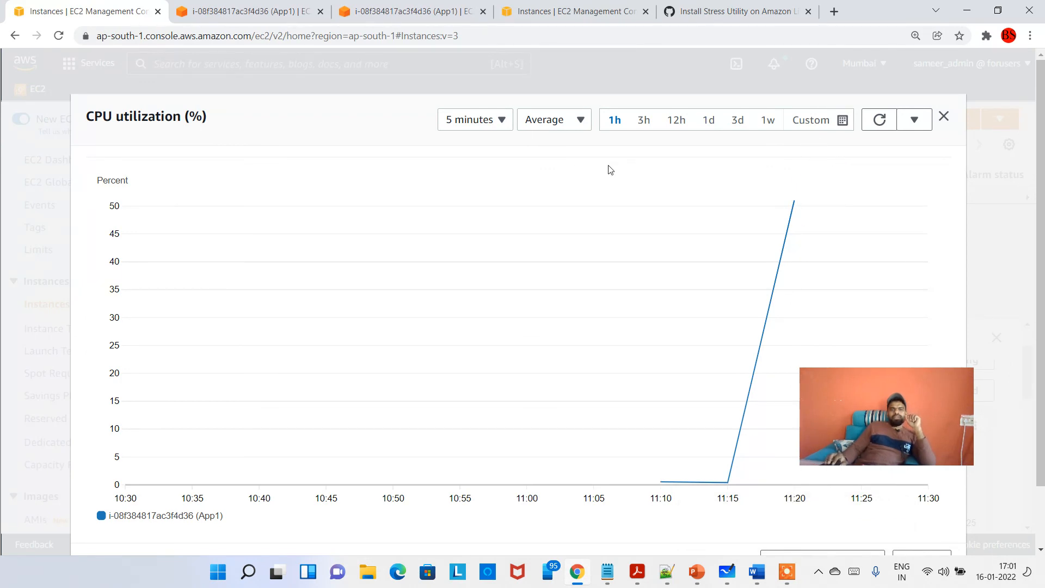
click(943, 117)
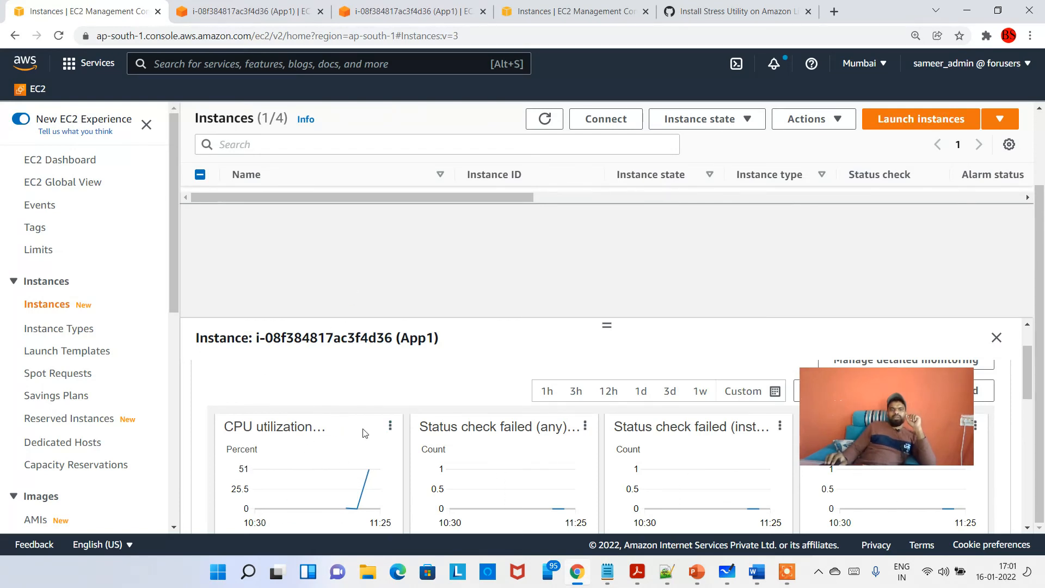
click(390, 427)
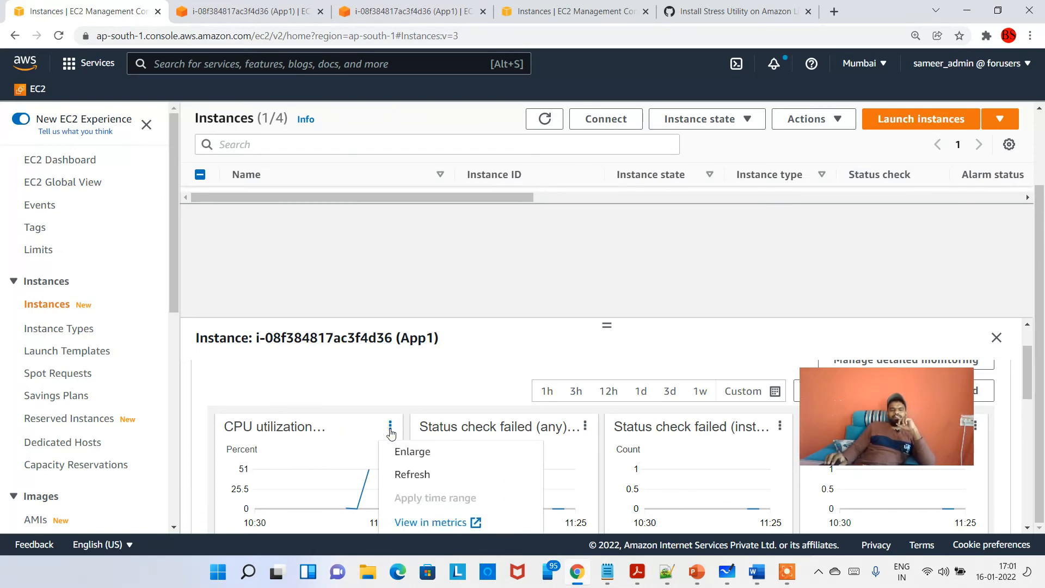
scroll(431, 414, down, 3)
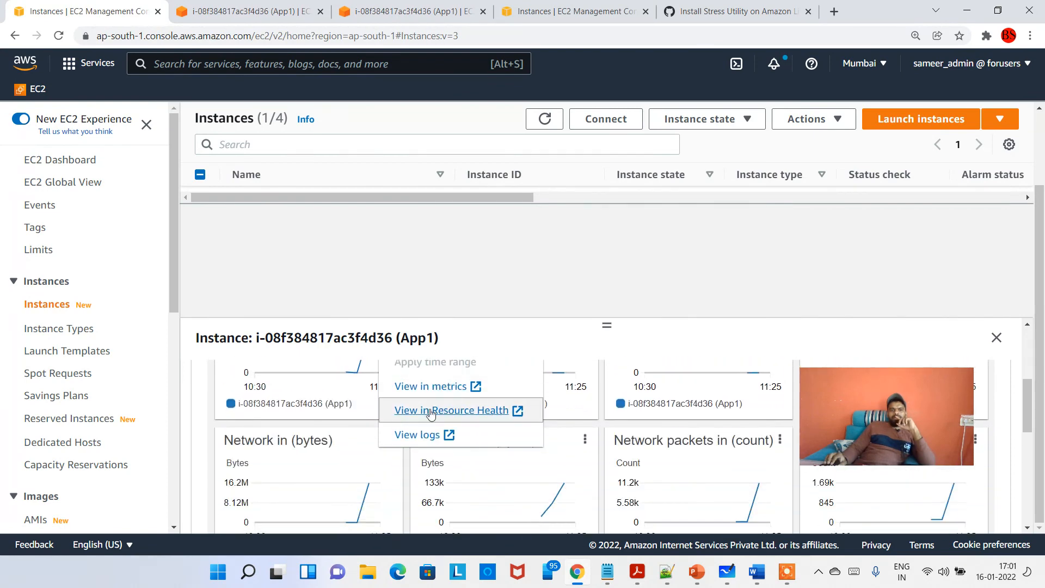
scroll(358, 421, up, 3)
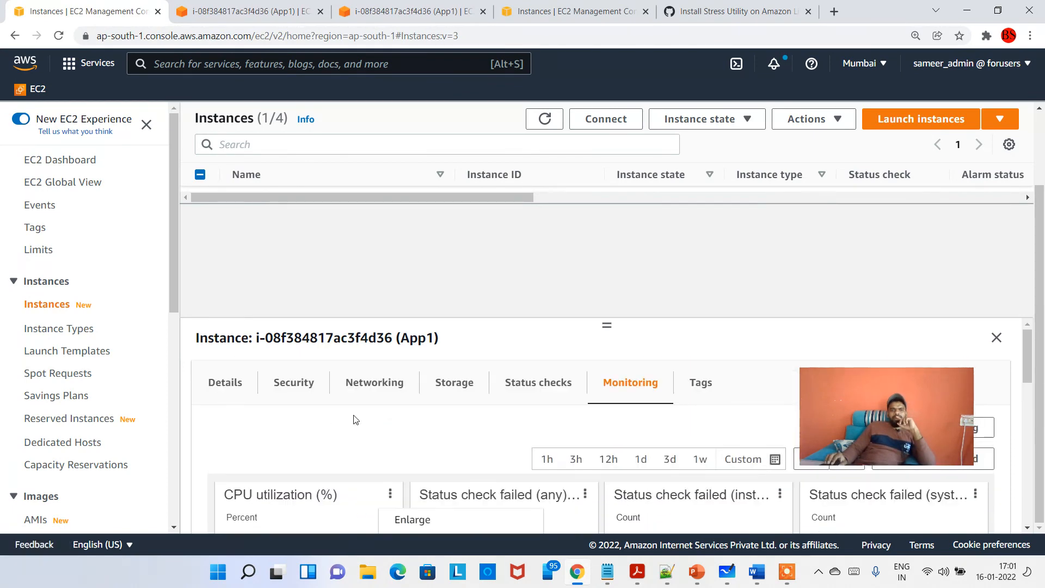